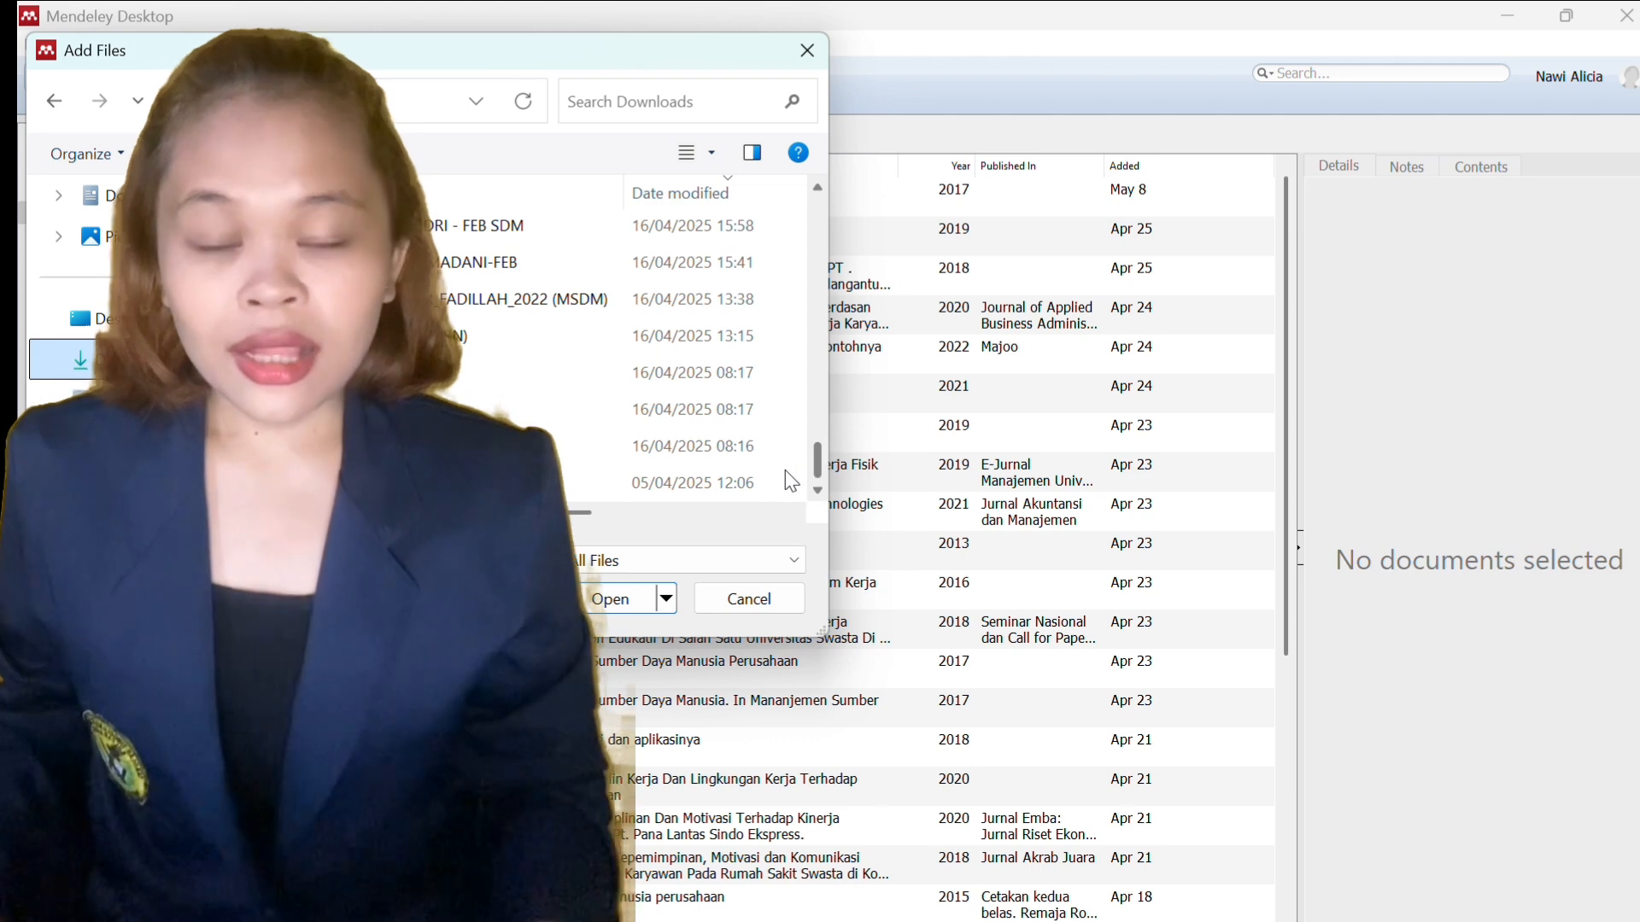
Add the journal article file JURNAL TUGAS.pdf from the Downloads folder to the library
scroll(790, 470, "up", 5)
scroll(790, 461, "down", 3)
scroll(790, 466, "down", 2)
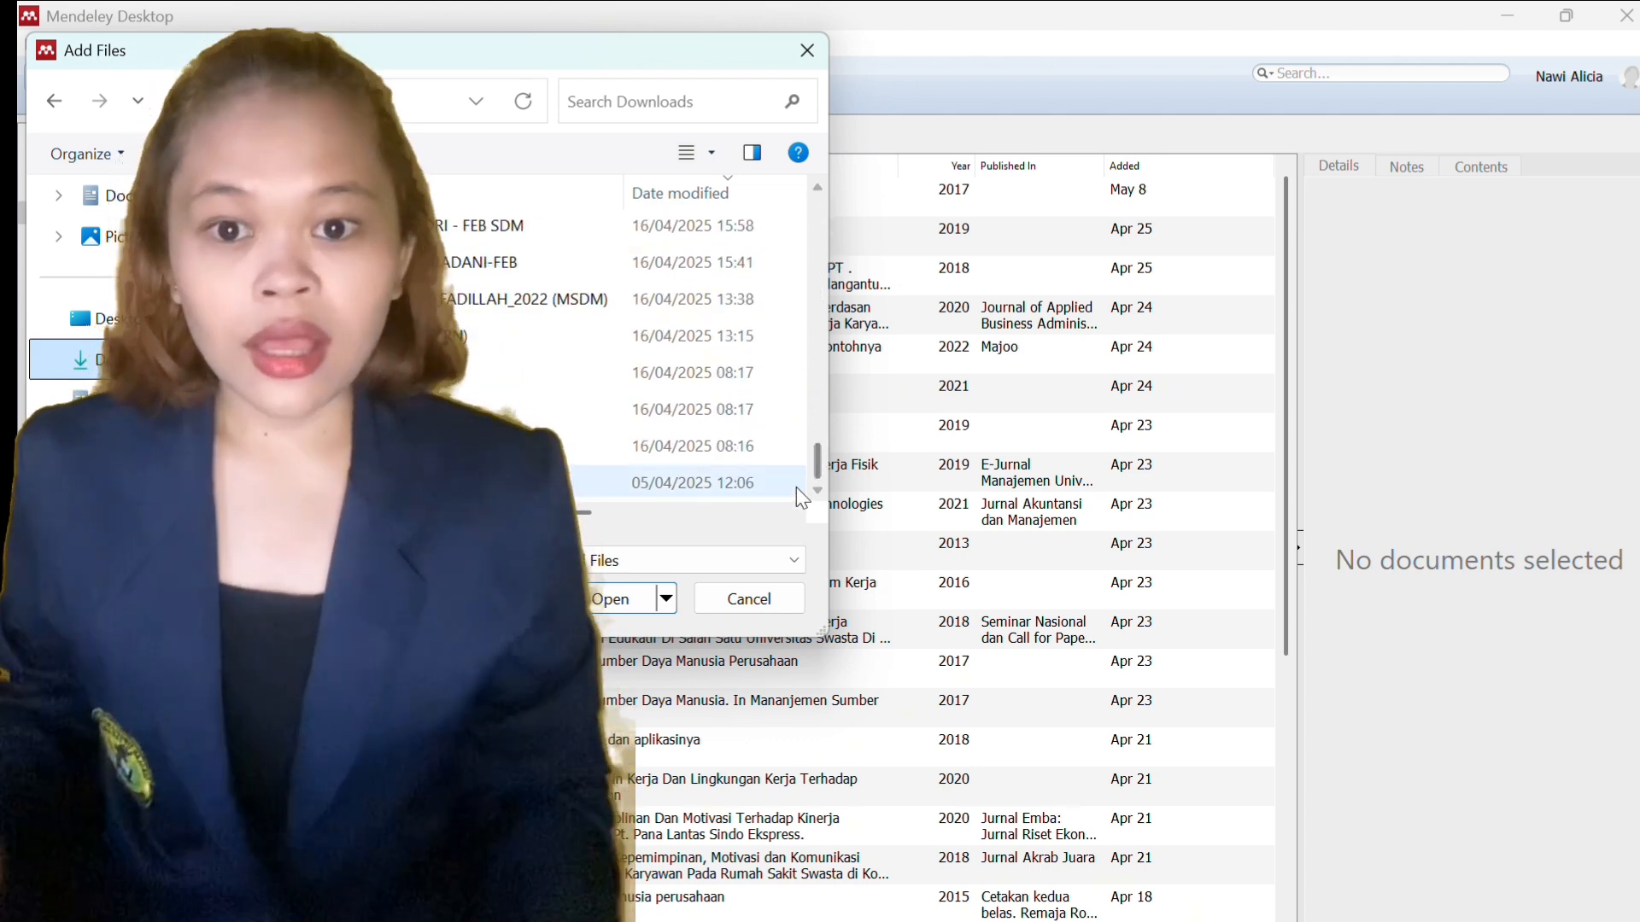
left_click(531, 418)
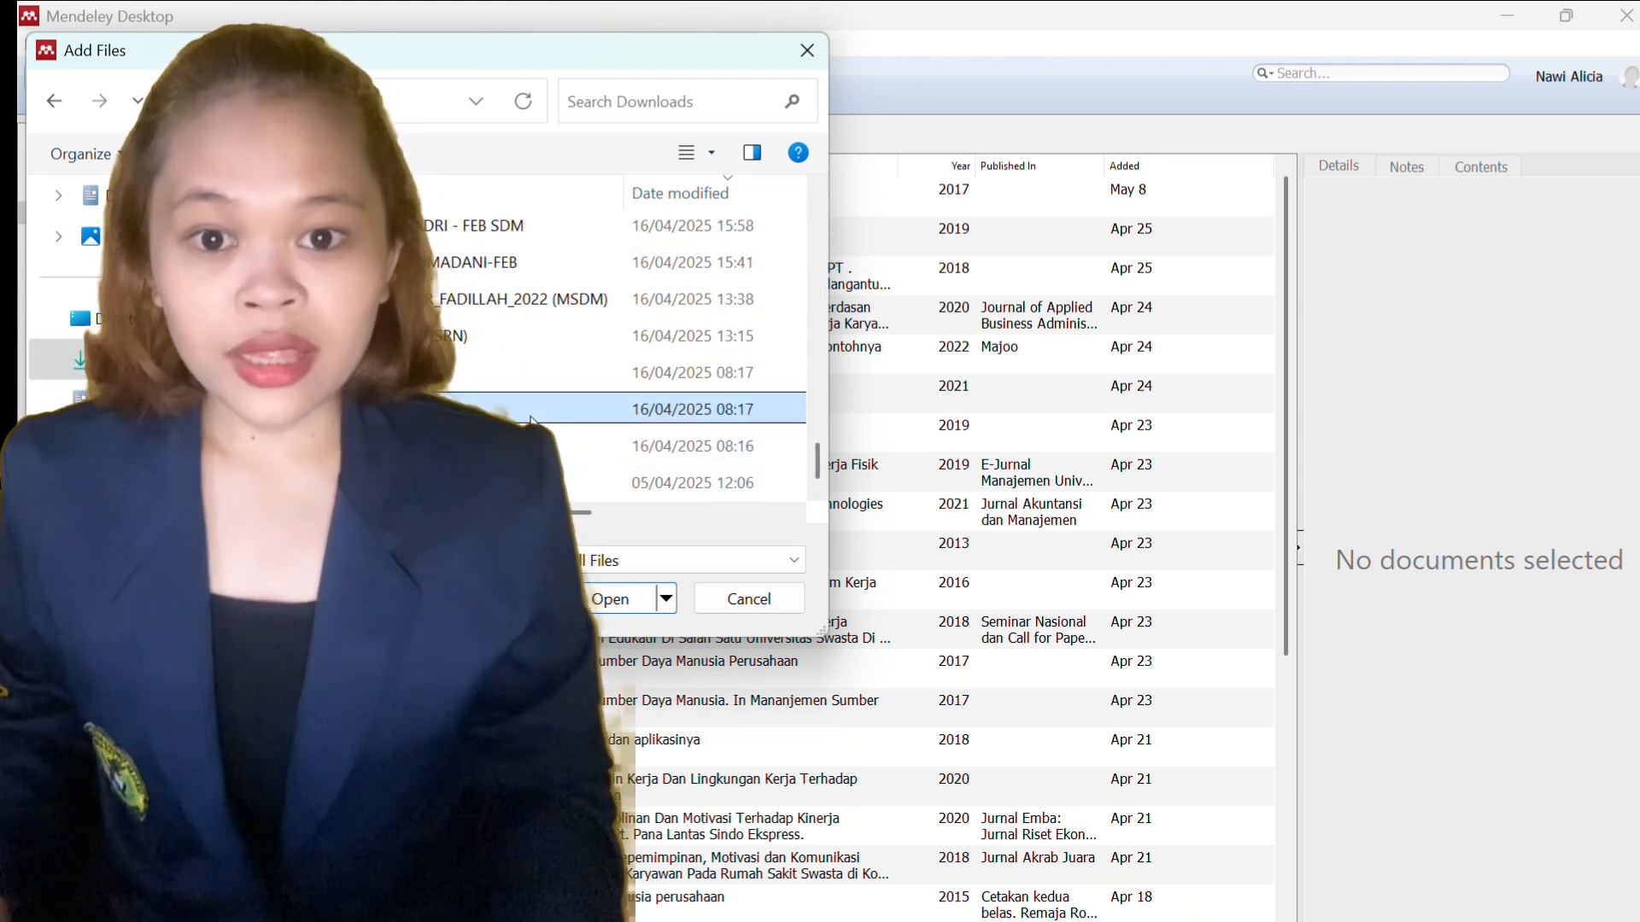
left_click(647, 602)
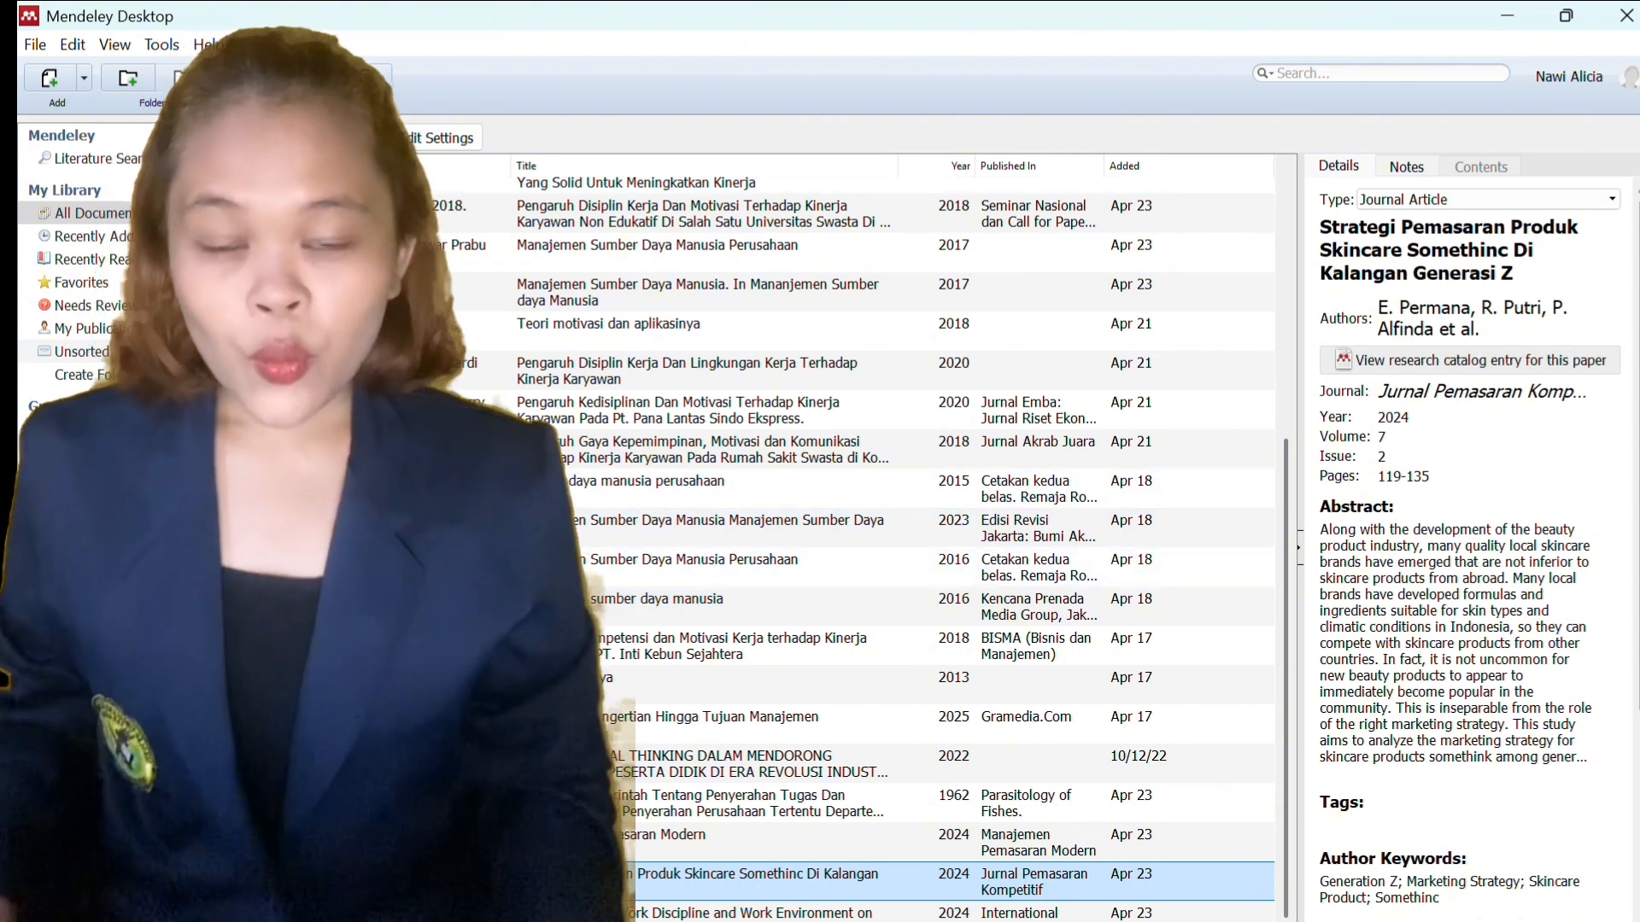
Open the article "Strategi Pemasaran Produk Skincare Somethinc Di Kalangan Generasi Z" and review its bibliographic details against the PDF's first page
double_click(1232, 889)
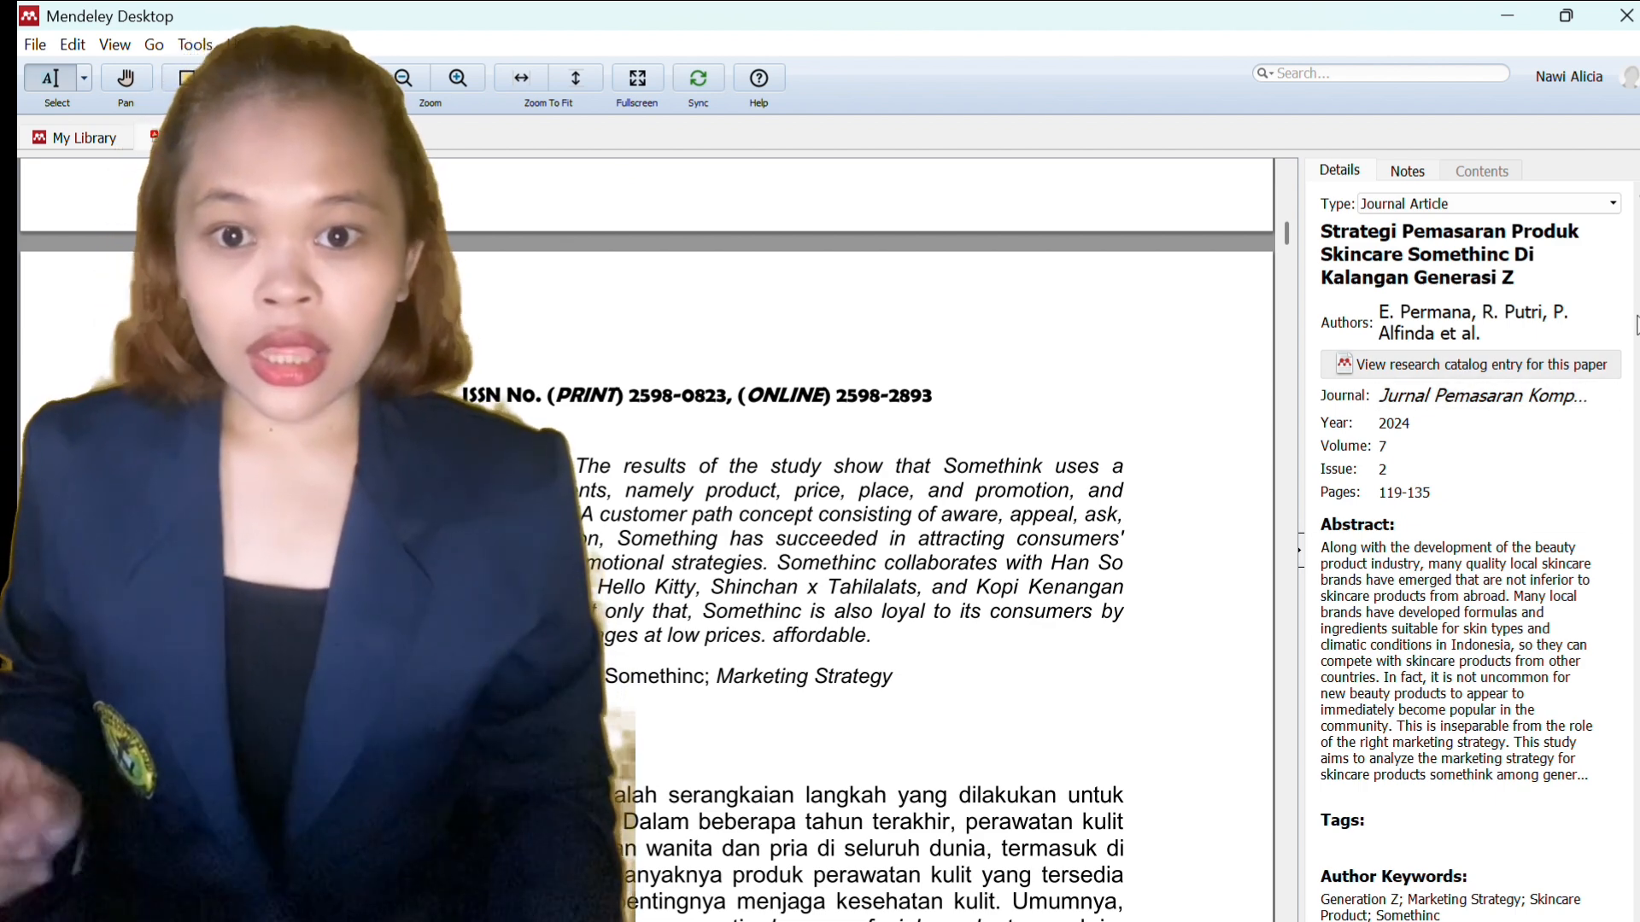
scroll(1636, 326, "down", 1)
scroll(1636, 332, "down", 5)
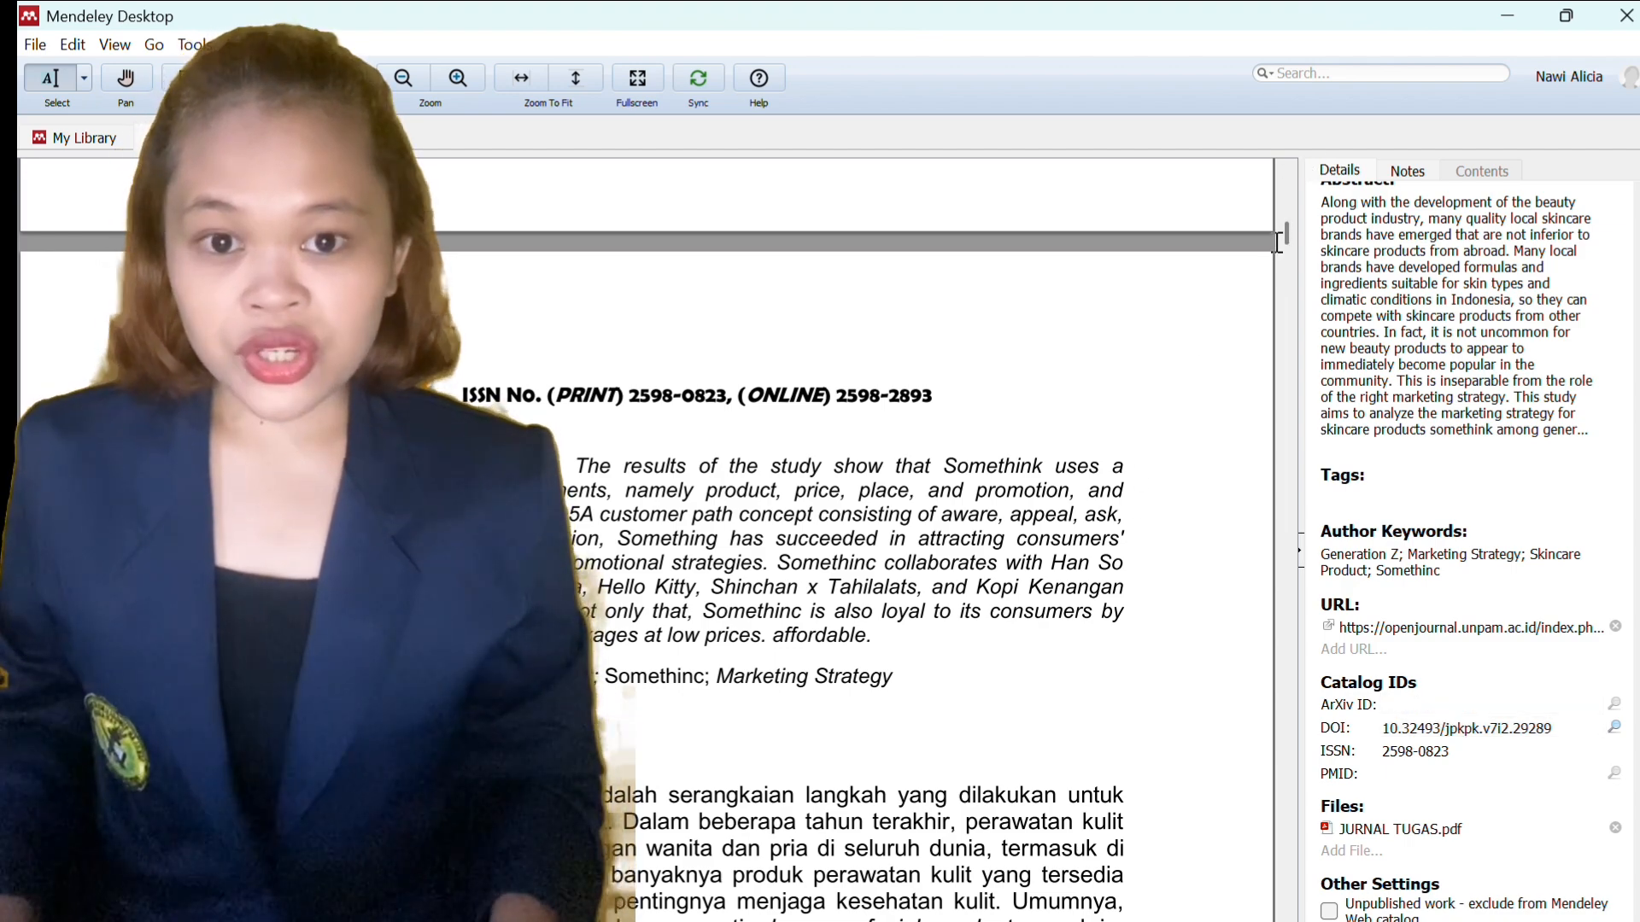
left_click_drag(1284, 229, 1289, 179)
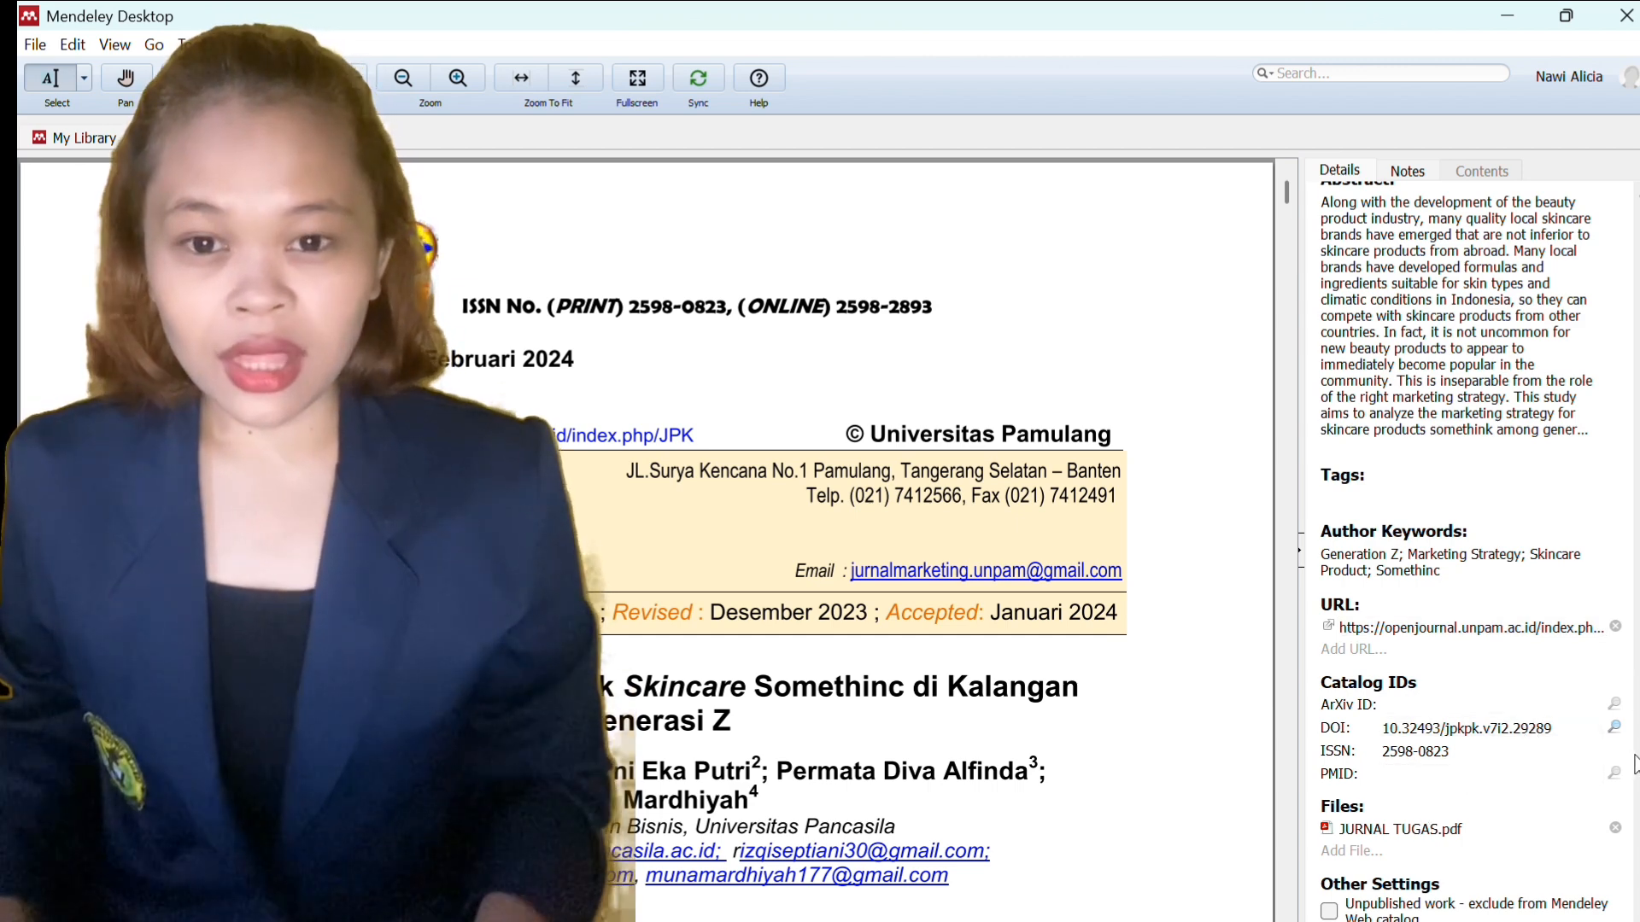
scroll(1635, 763, "up", 5)
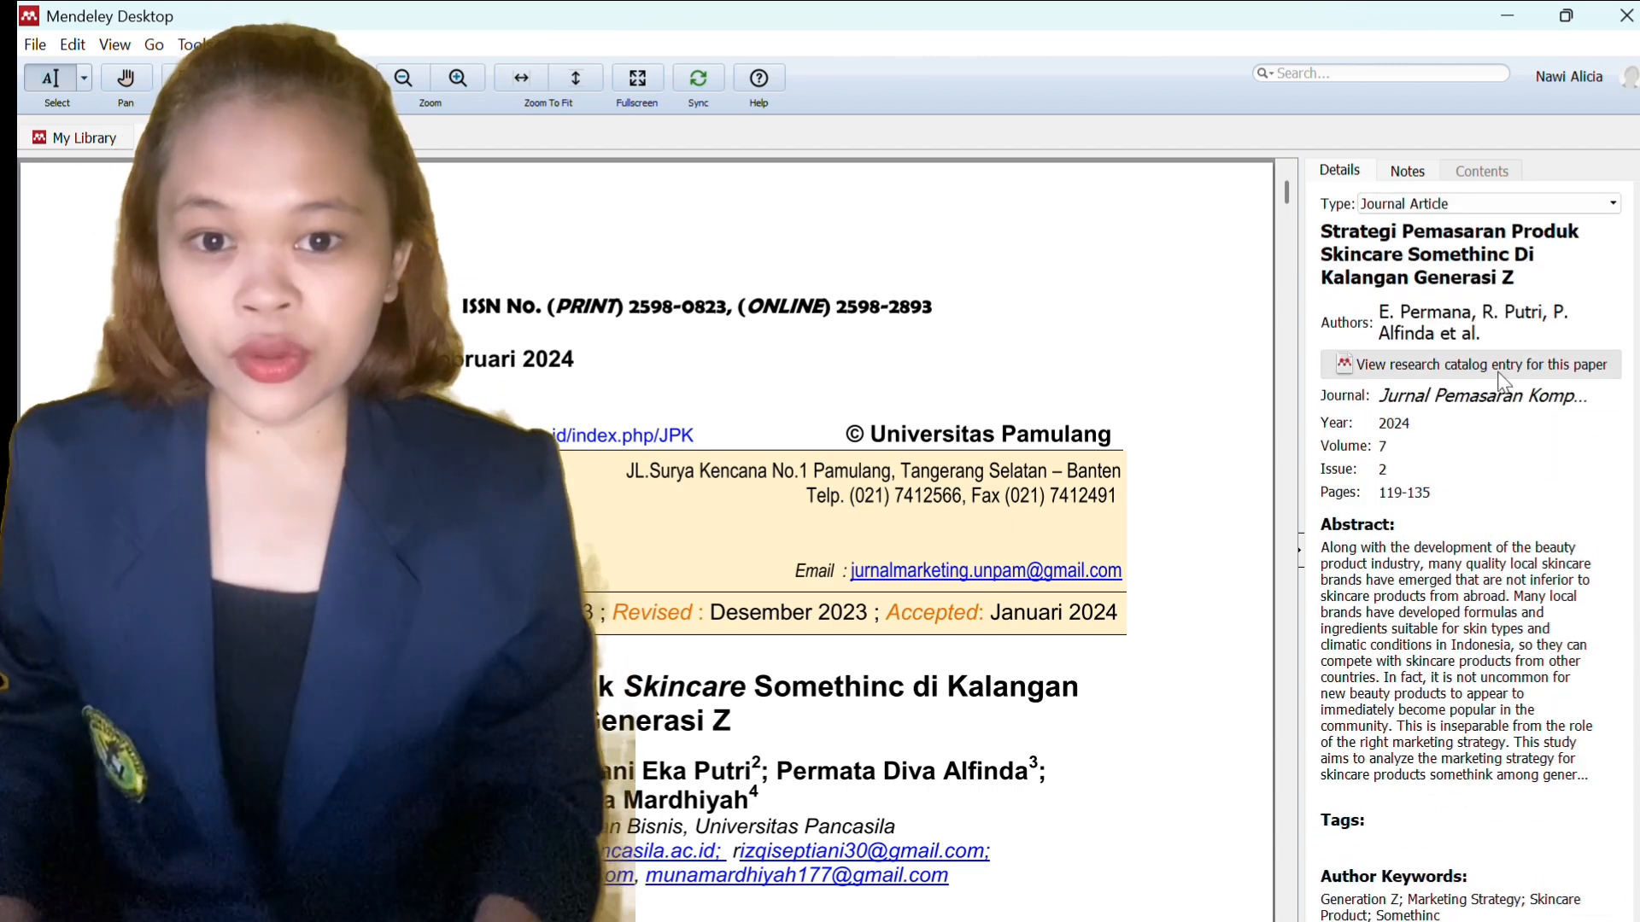
left_click(1529, 327)
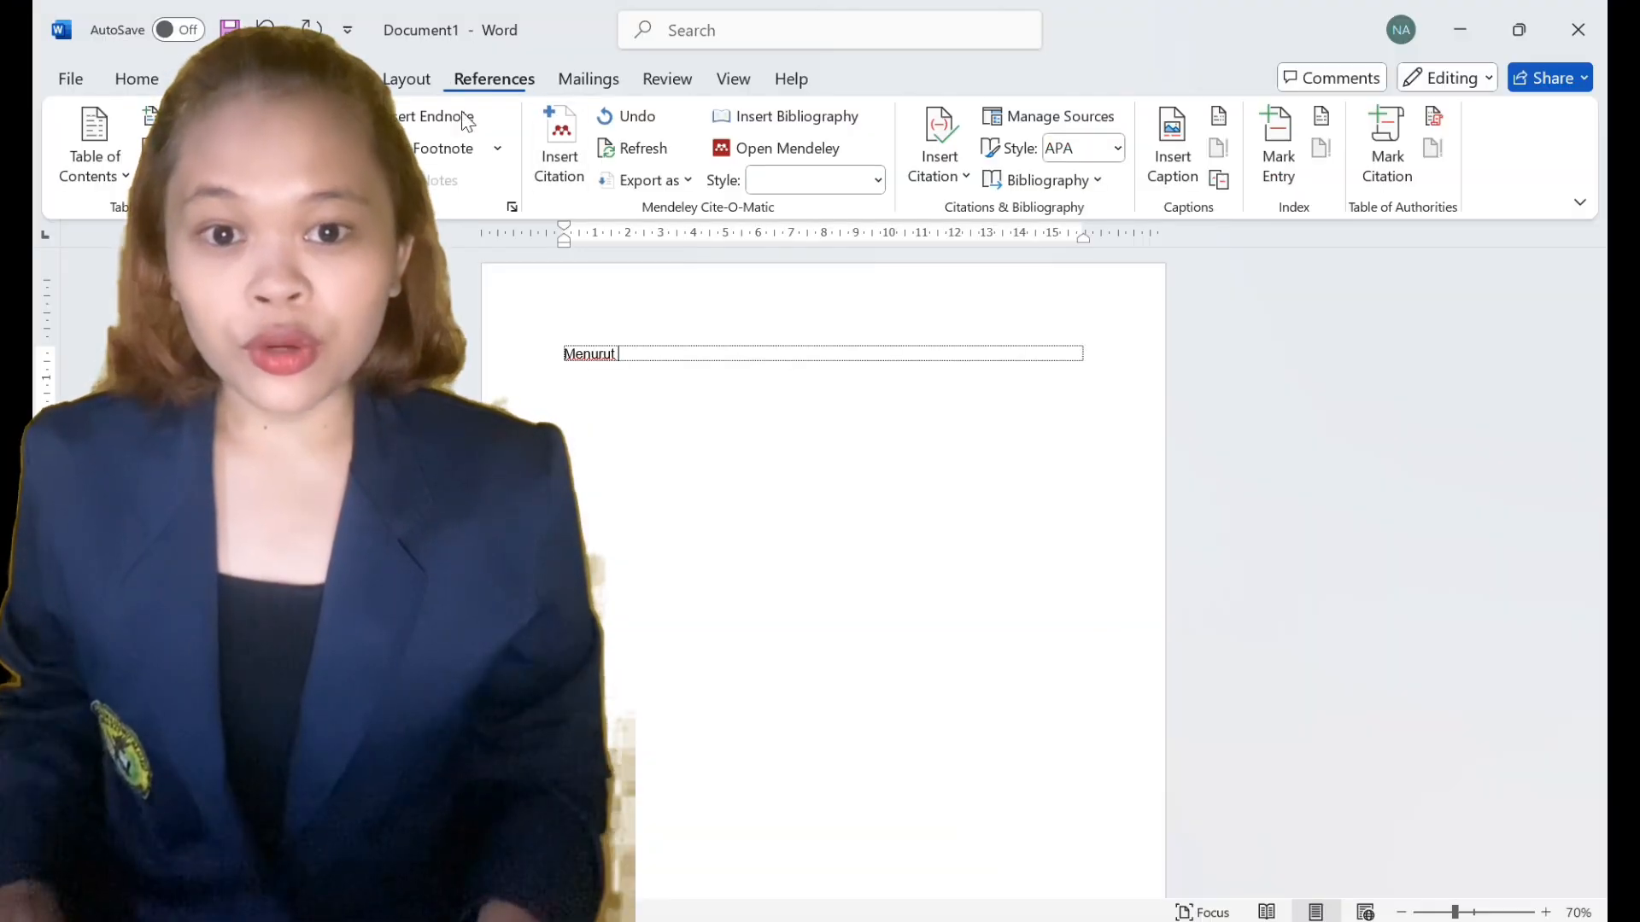
In the Word document, insert a Mendeley citation of the 2024 Somethinc skincare marketing article after "Menurut"
left_click(560, 145)
left_click(740, 417)
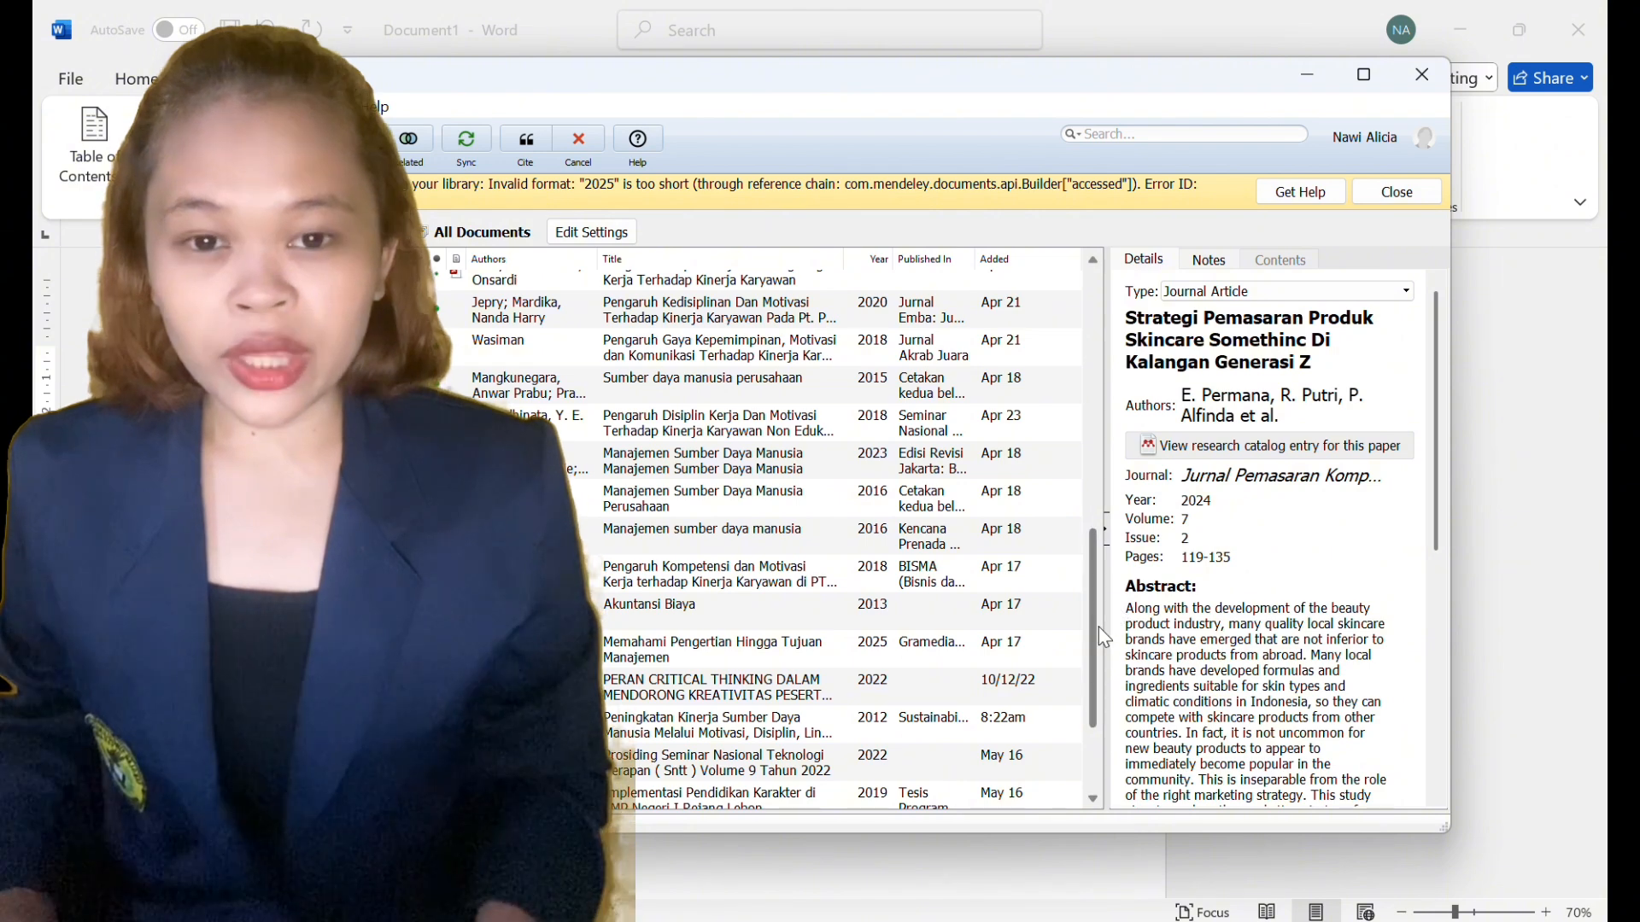
left_click_drag(1098, 626, 1098, 687)
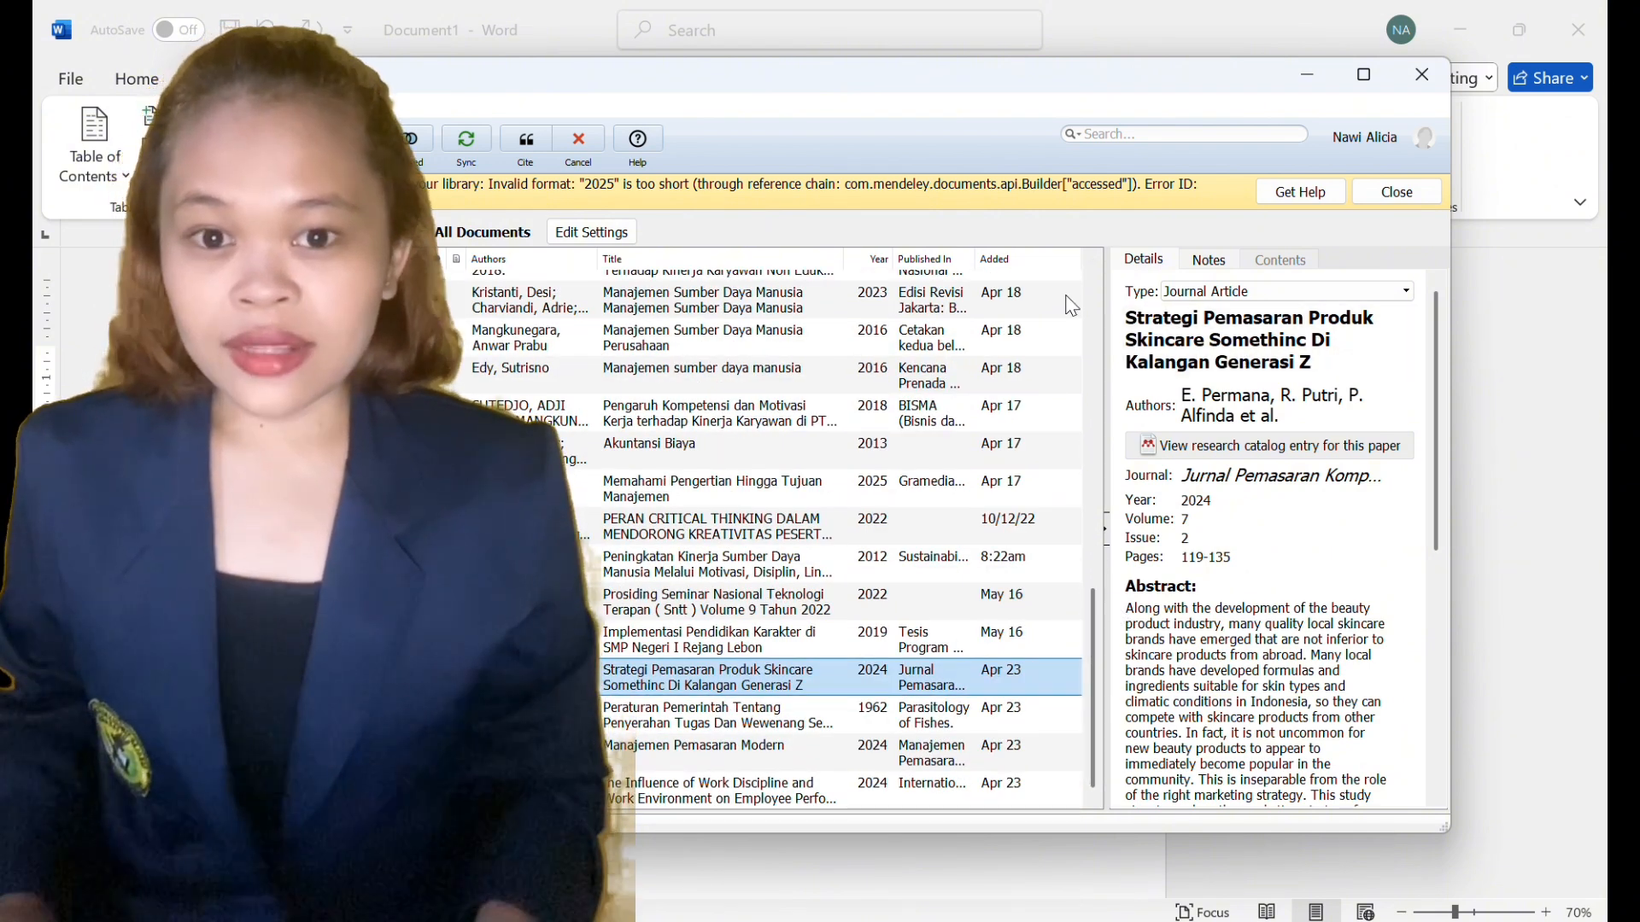
left_click(527, 142)
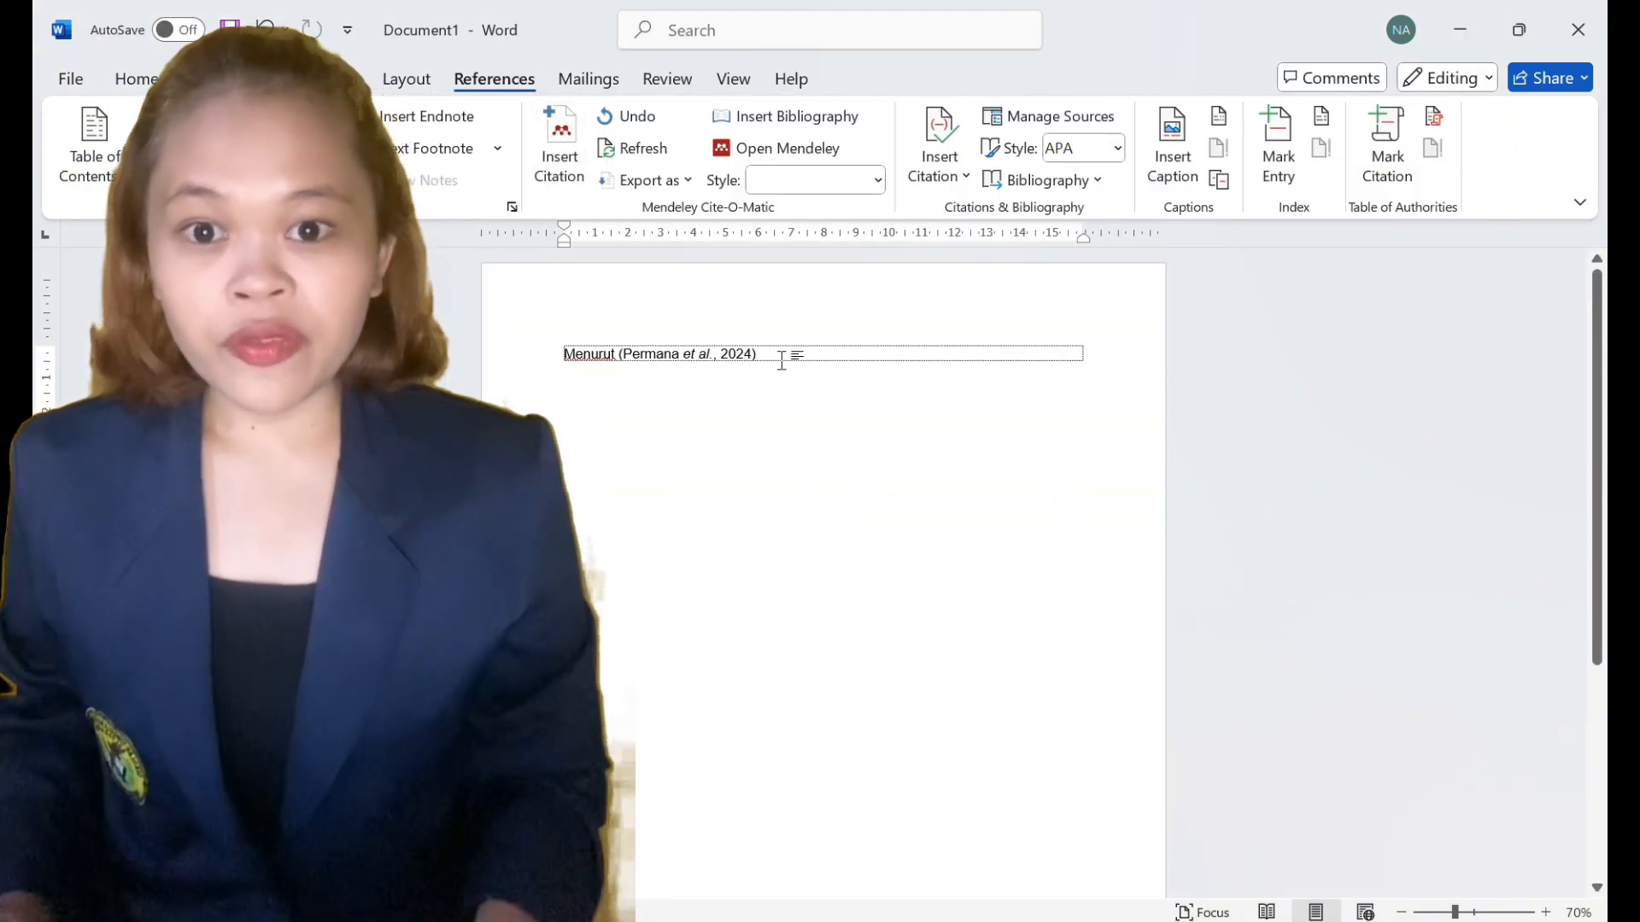
Copy the opening sentence of the E. KESIMPULAN section in JURNAL TUGAS.pdf into the Word document after the citation
mouse_move(905, 918)
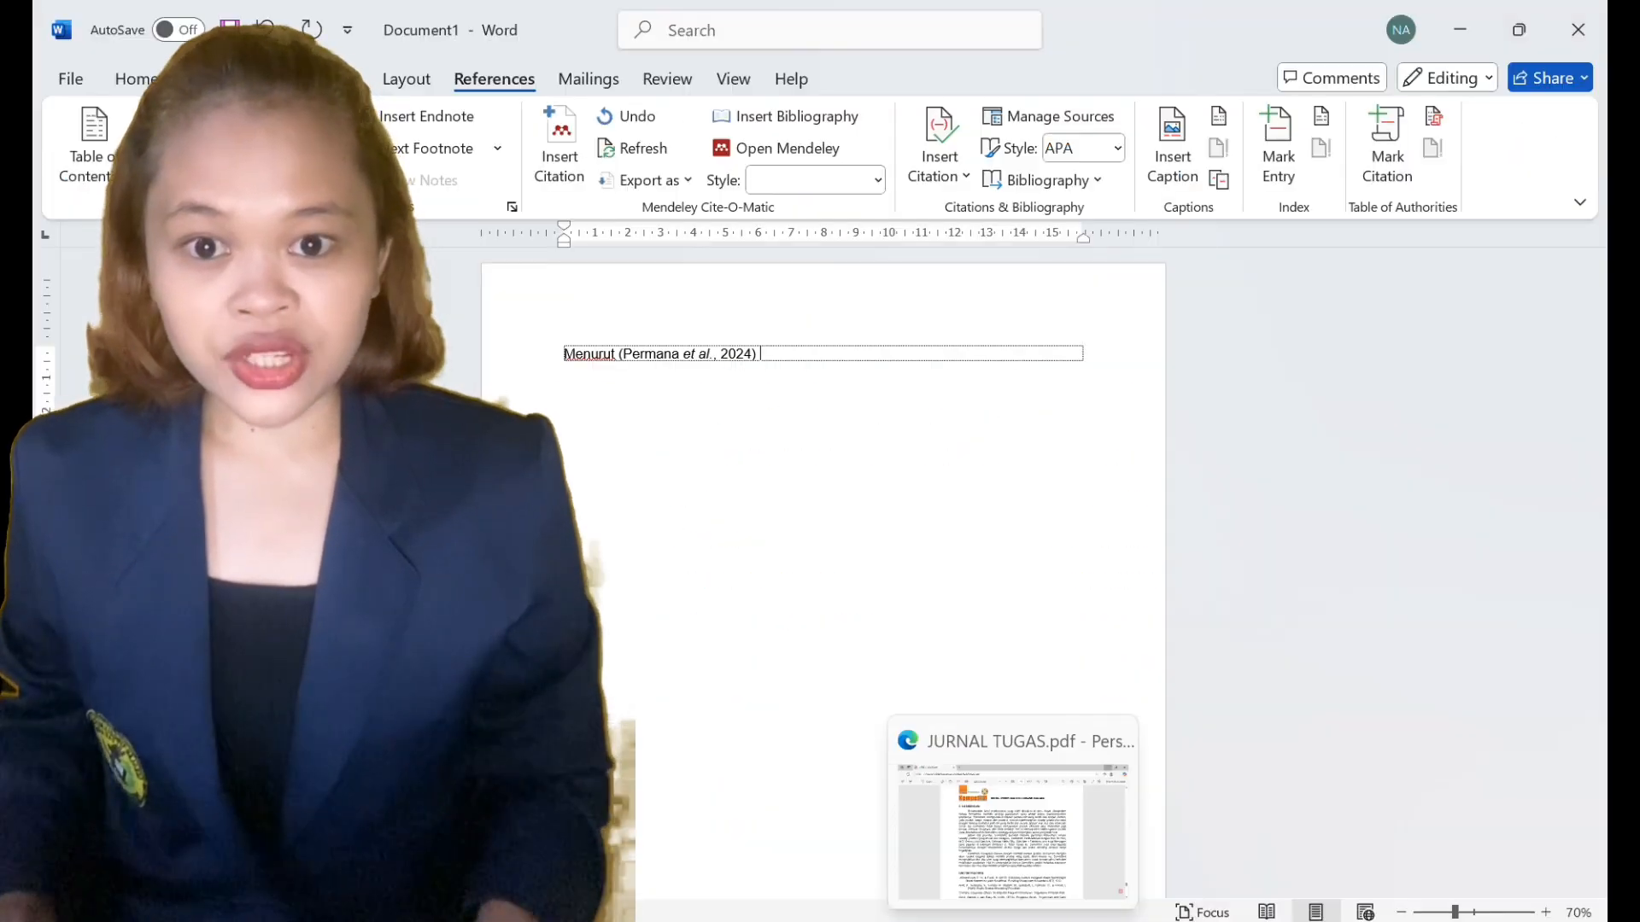
left_click(1008, 837)
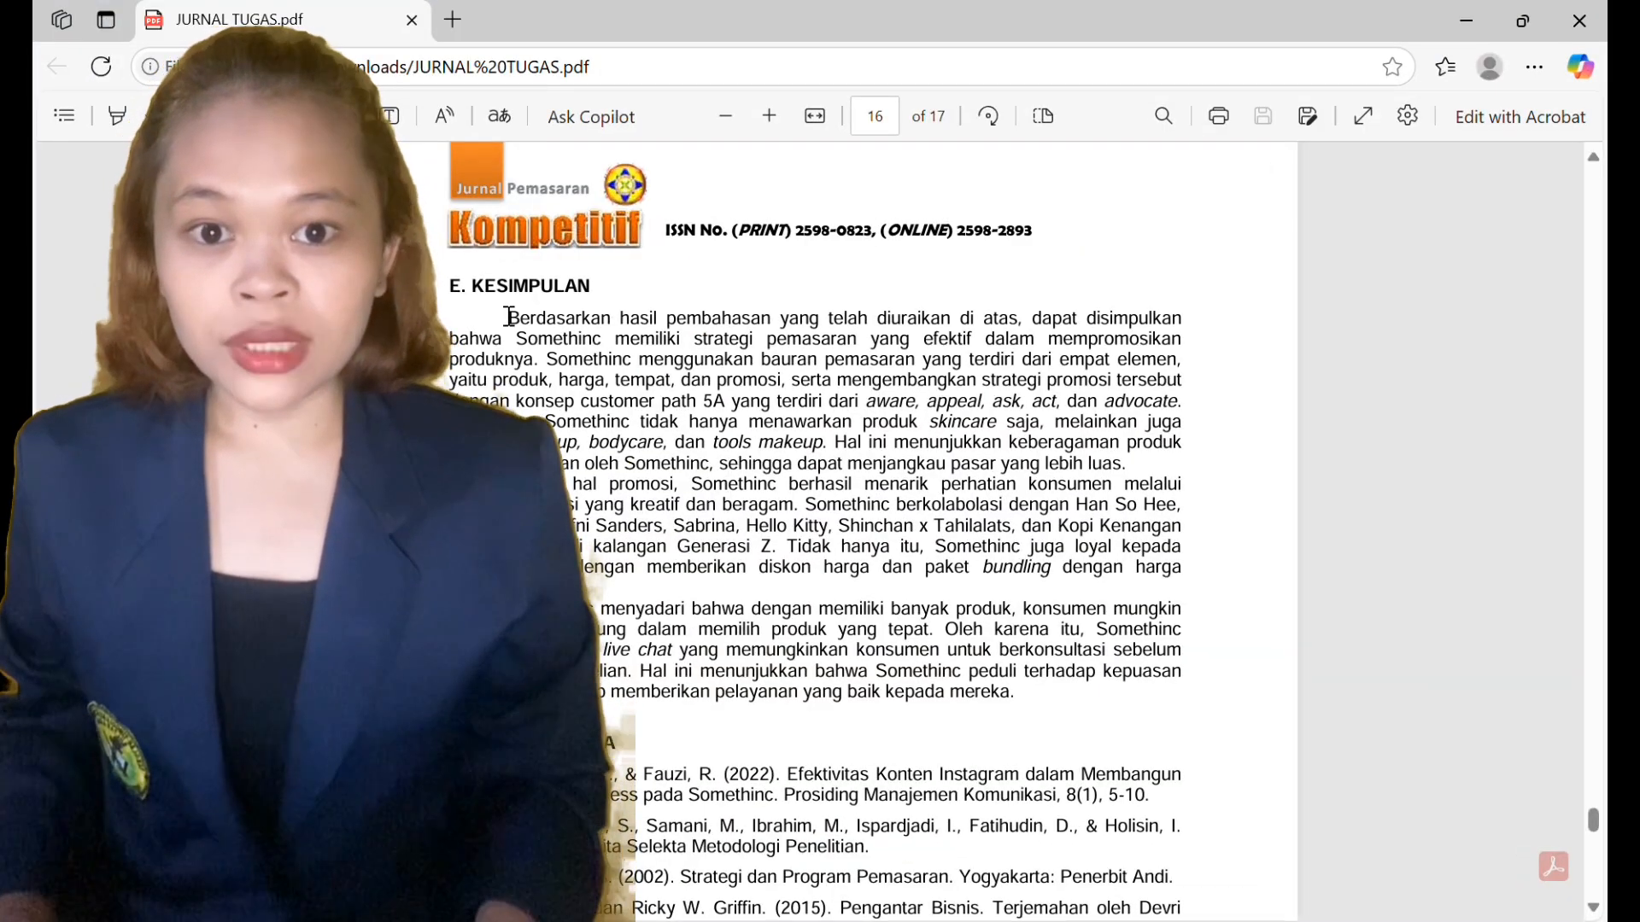
left_click_drag(510, 318, 533, 403)
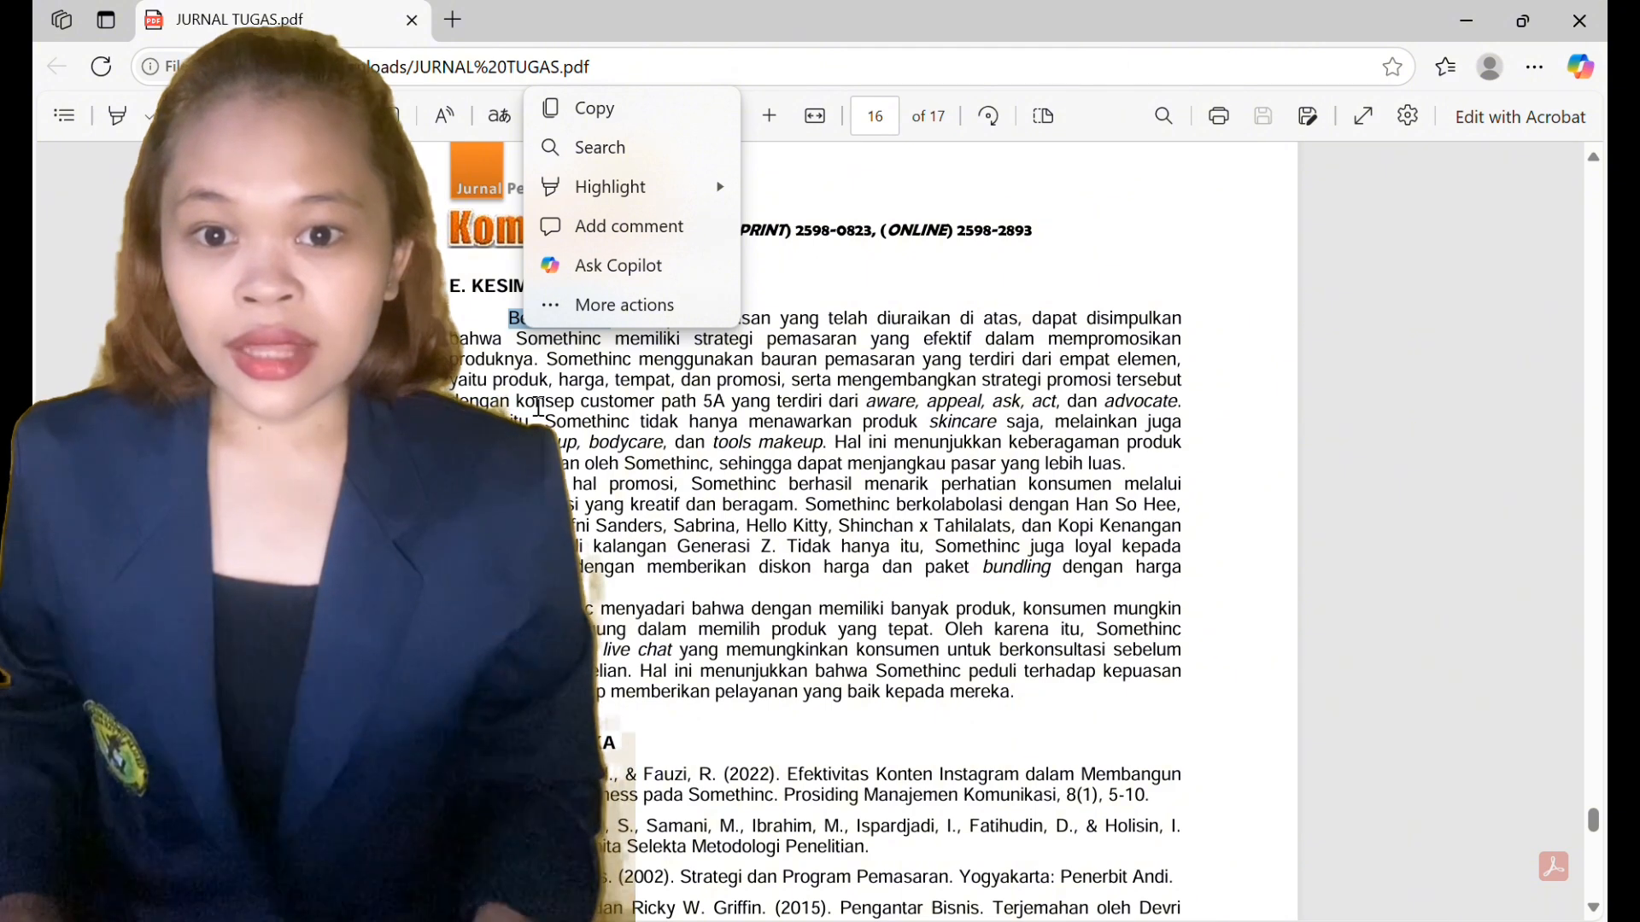
left_click(517, 313)
left_click_drag(510, 318, 540, 362)
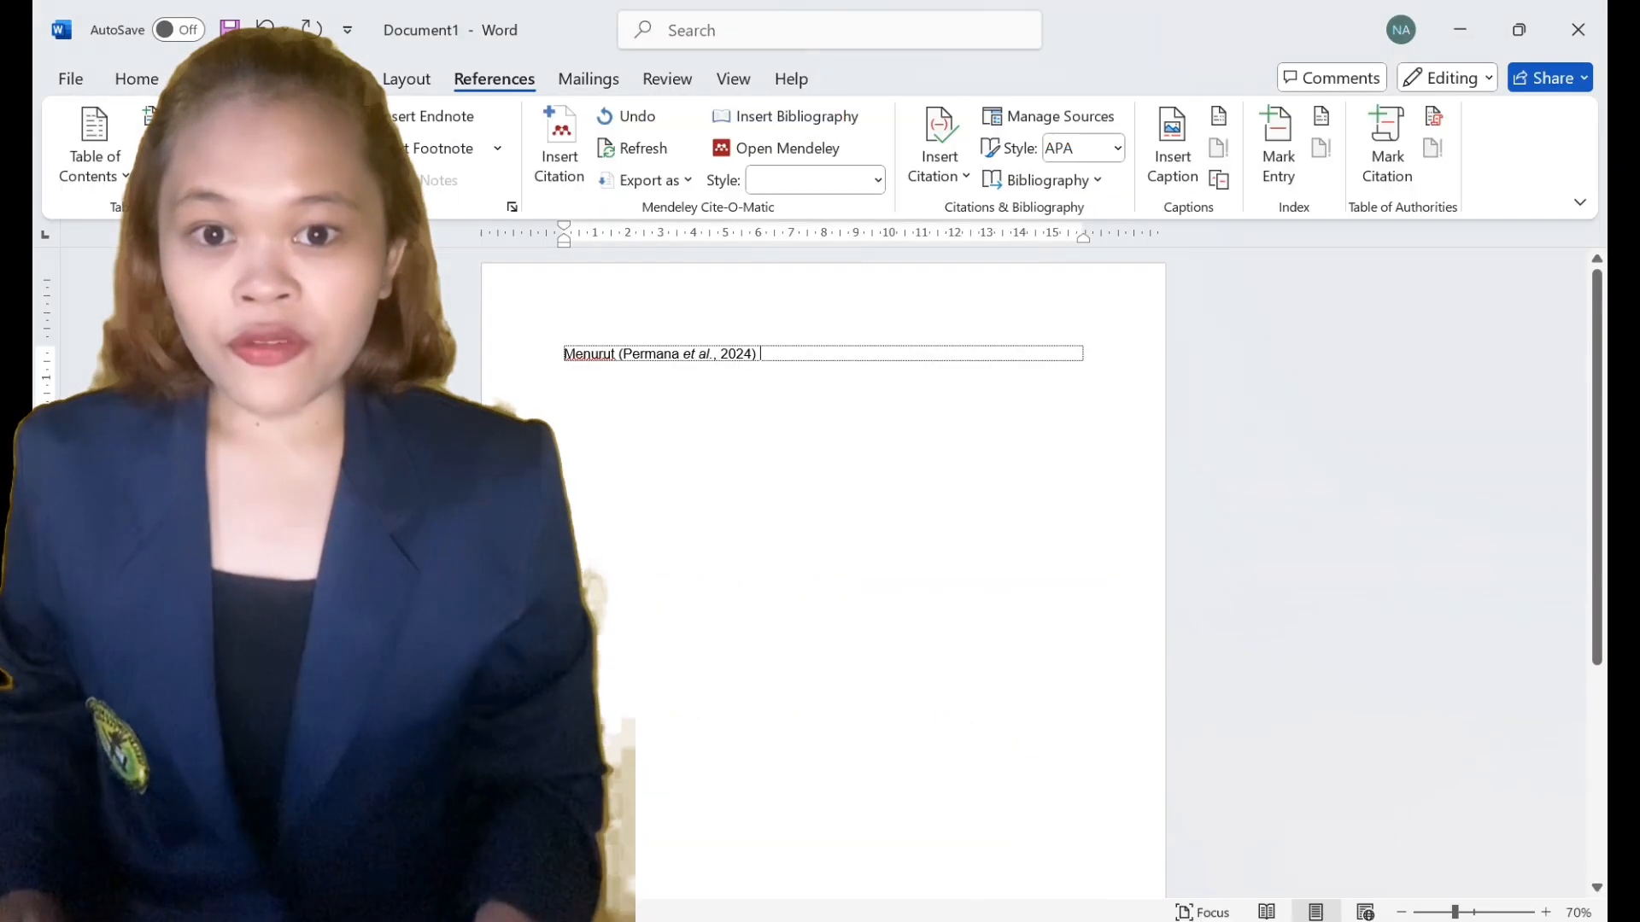
type("Berdasarkan hasil pembahasan yang telah diuraikan di atas, dapat disimpulkan bahwa Somethinc memiliki strategi pemasaran yang efektif dalam mempromosikan produknya.")
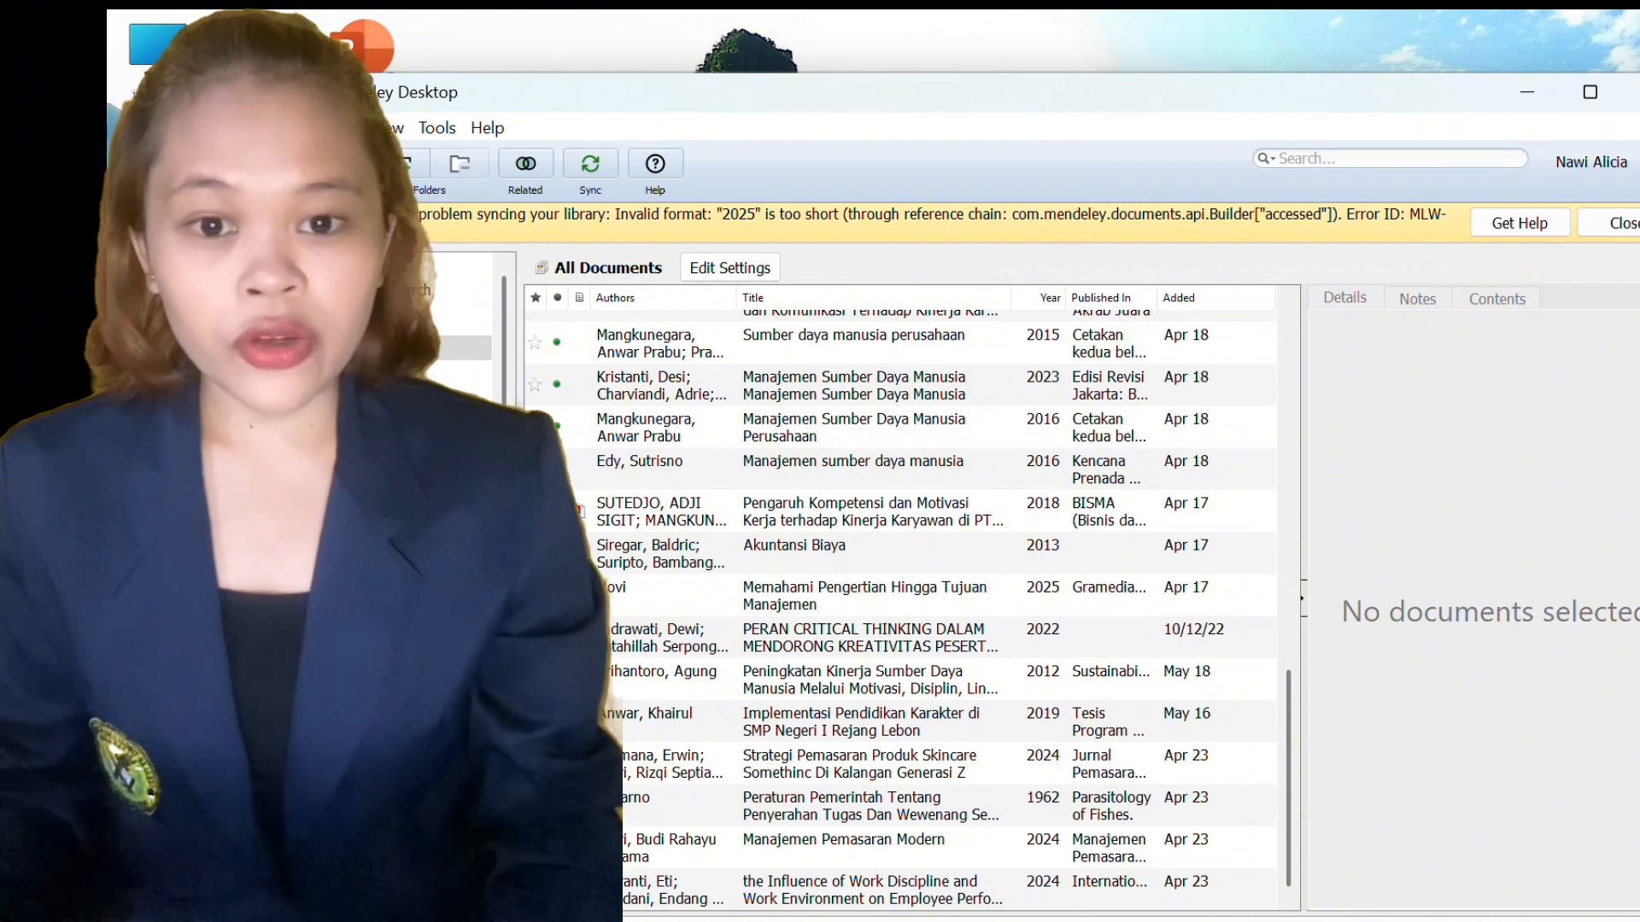
In Mendeley Desktop, add the proceedings file Prosiding-SNTT-2022 (2) from the Downloads folder to the library
left_click(312, 161)
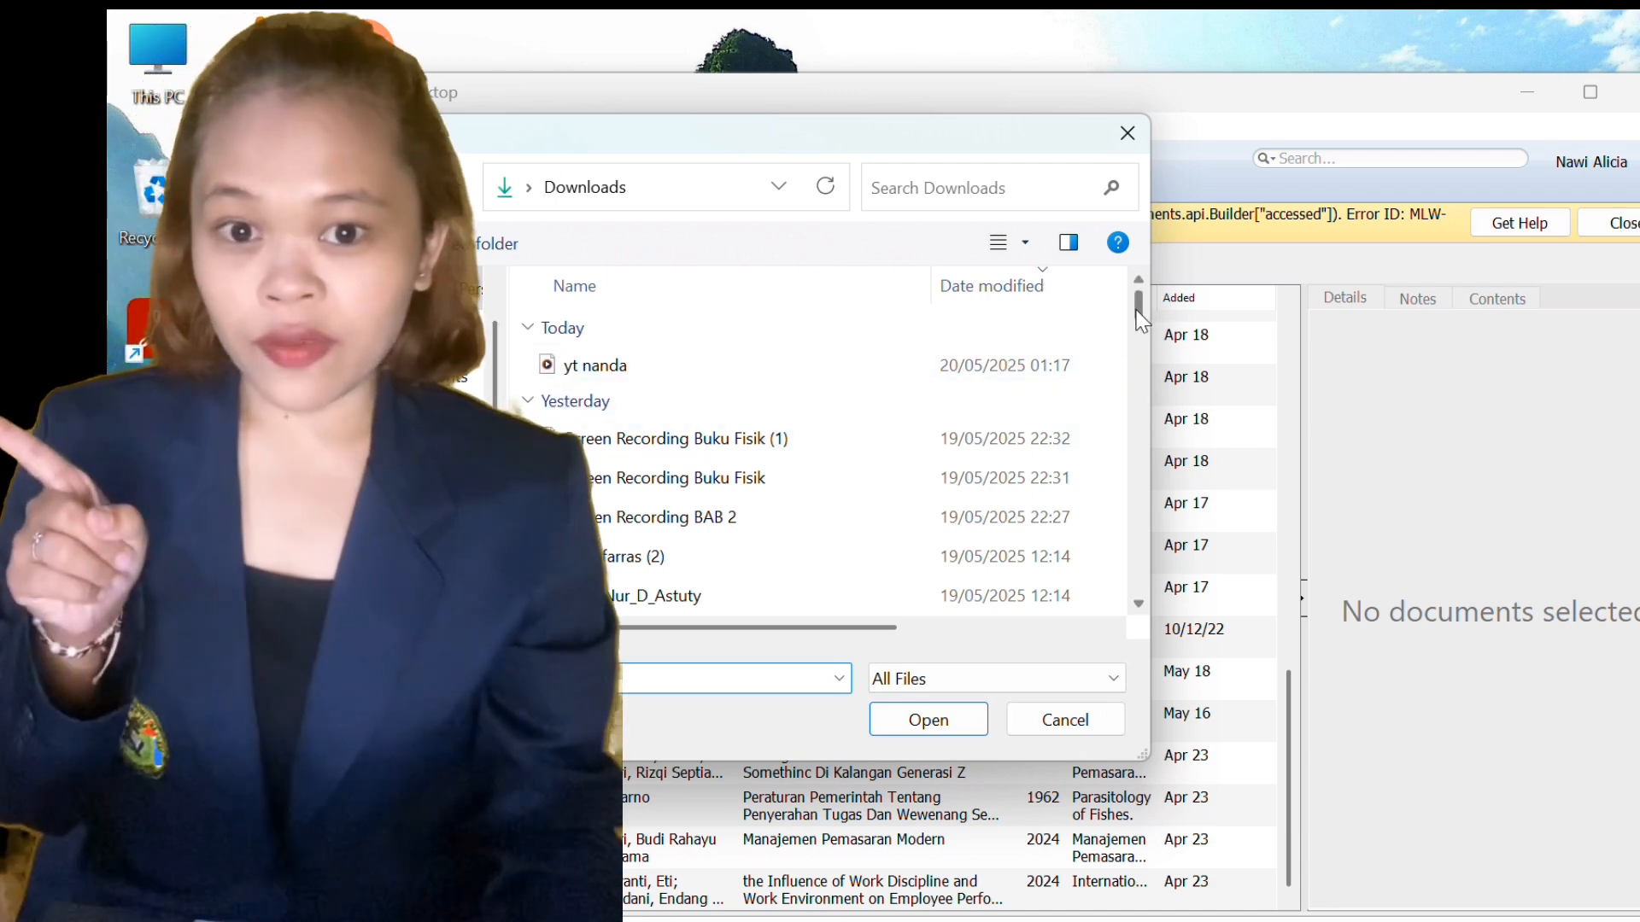
left_click_drag(1141, 320, 1141, 367)
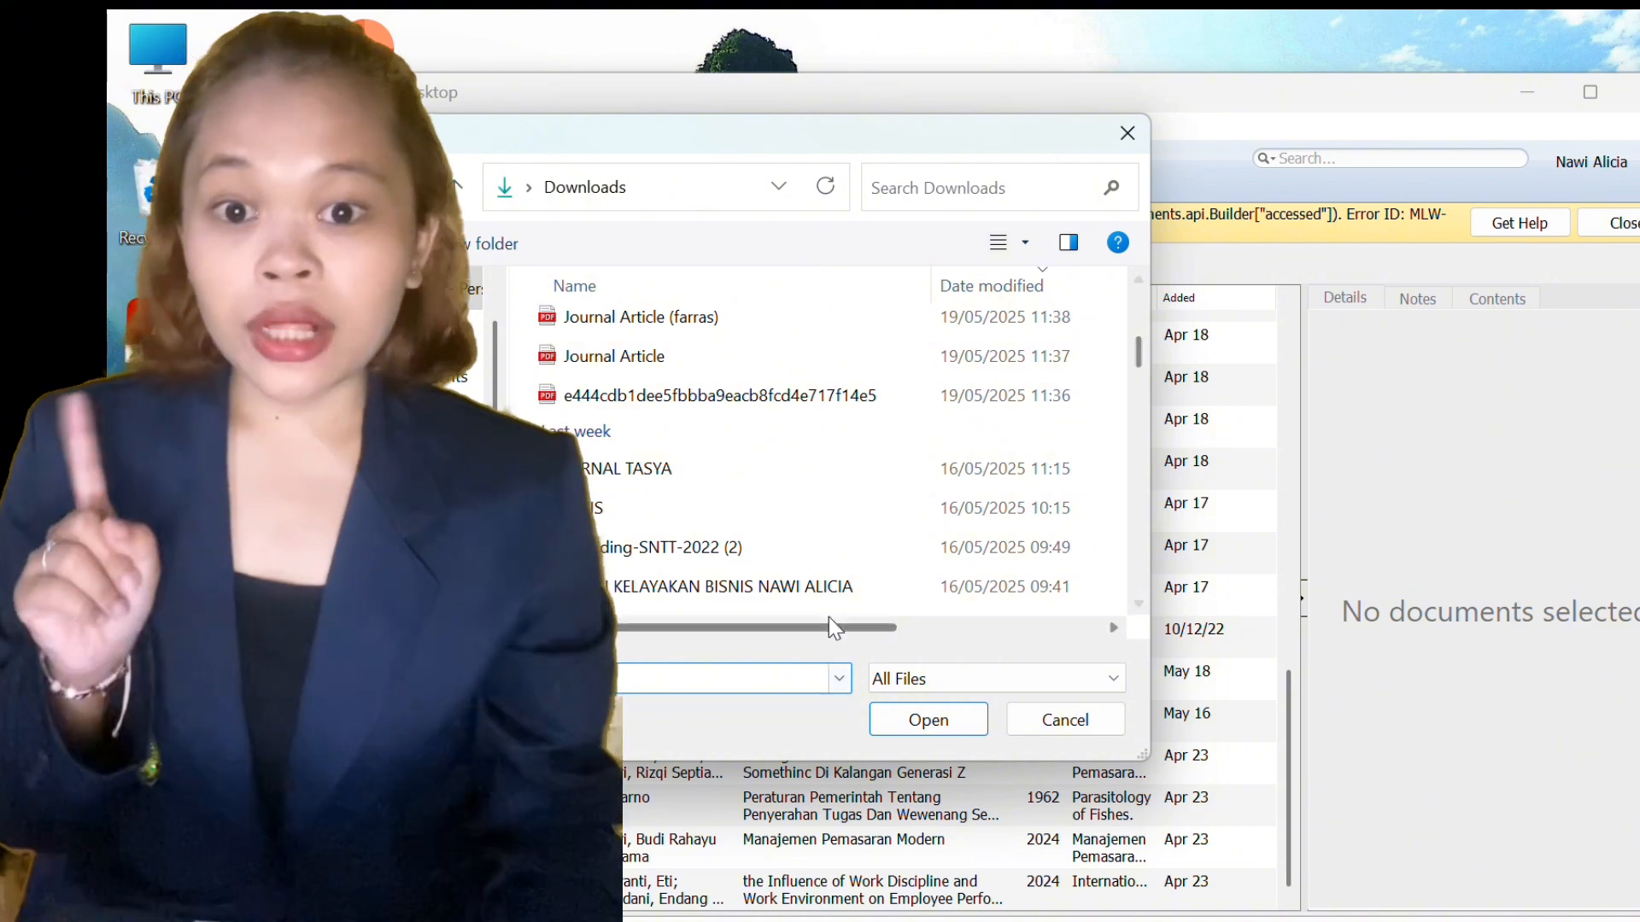
left_click(828, 561)
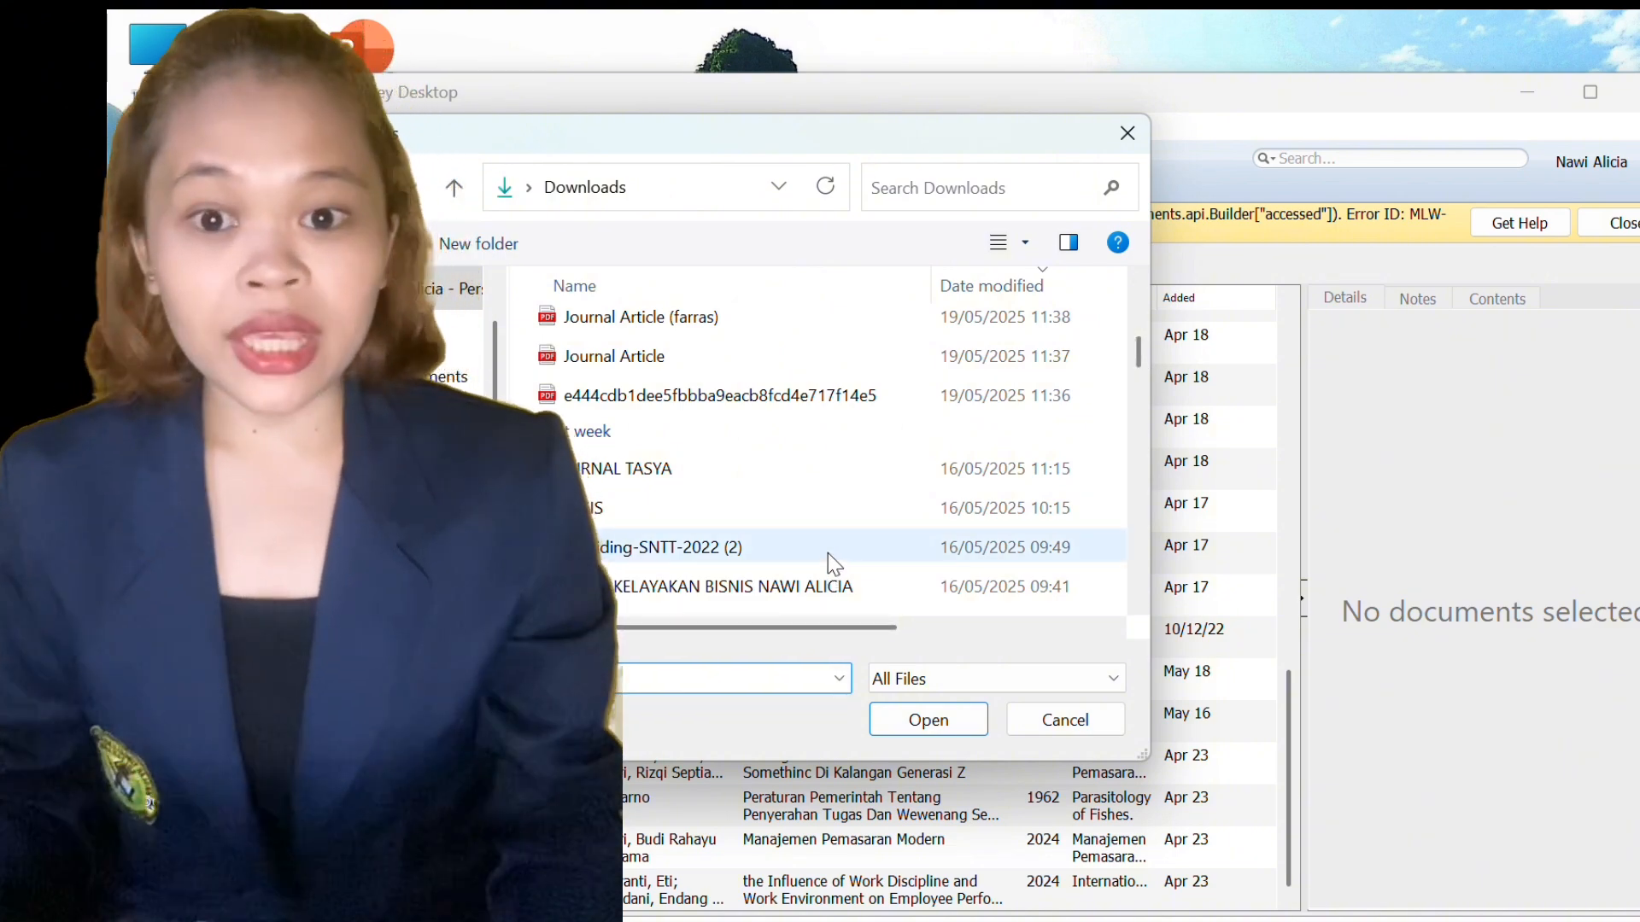
left_click(927, 720)
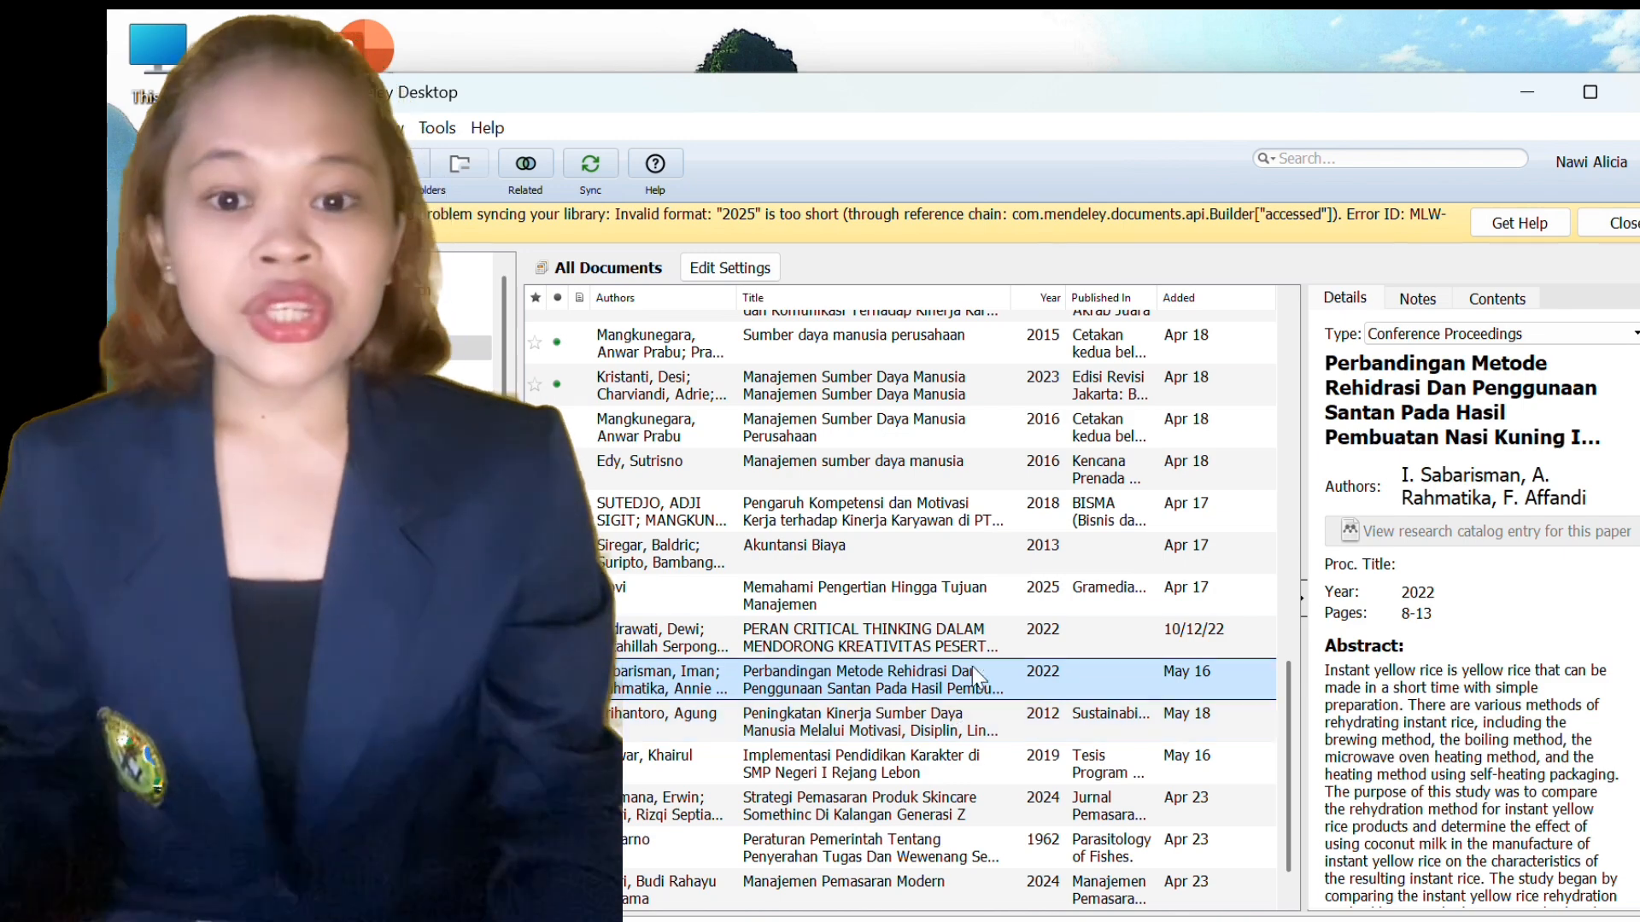
Open the 2022 conference paper "Perbandingan Metode Rehidrasi Dan Penggunaan Santan" and review its authors, keywords and publisher details
left_click_drag(1322, 106, 1145, 111)
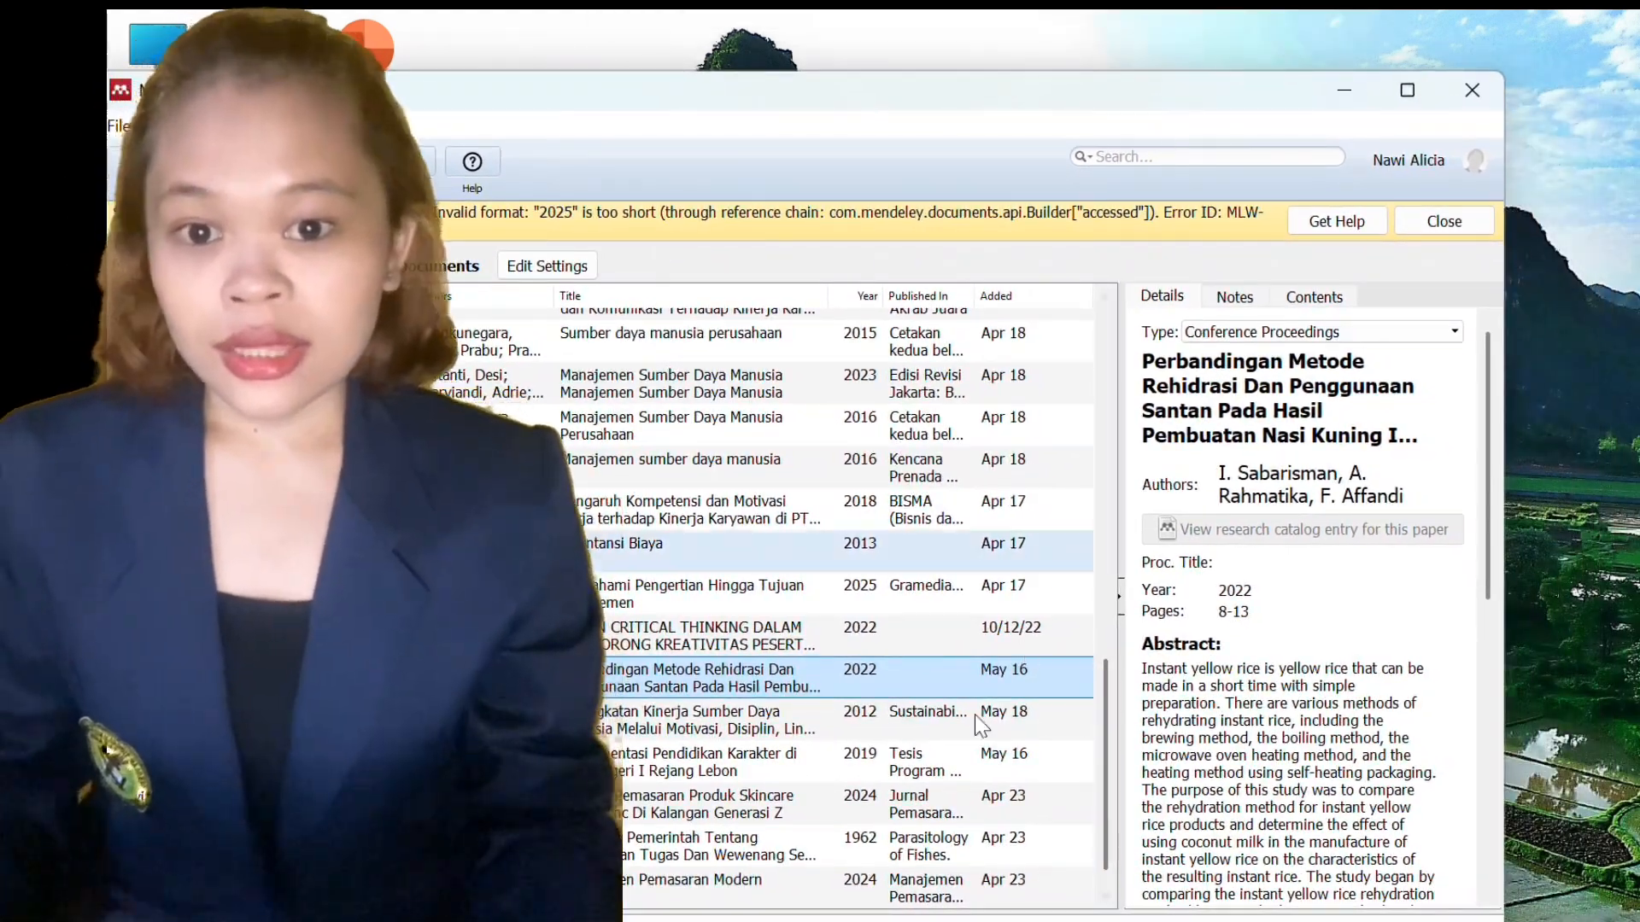
double_click(932, 677)
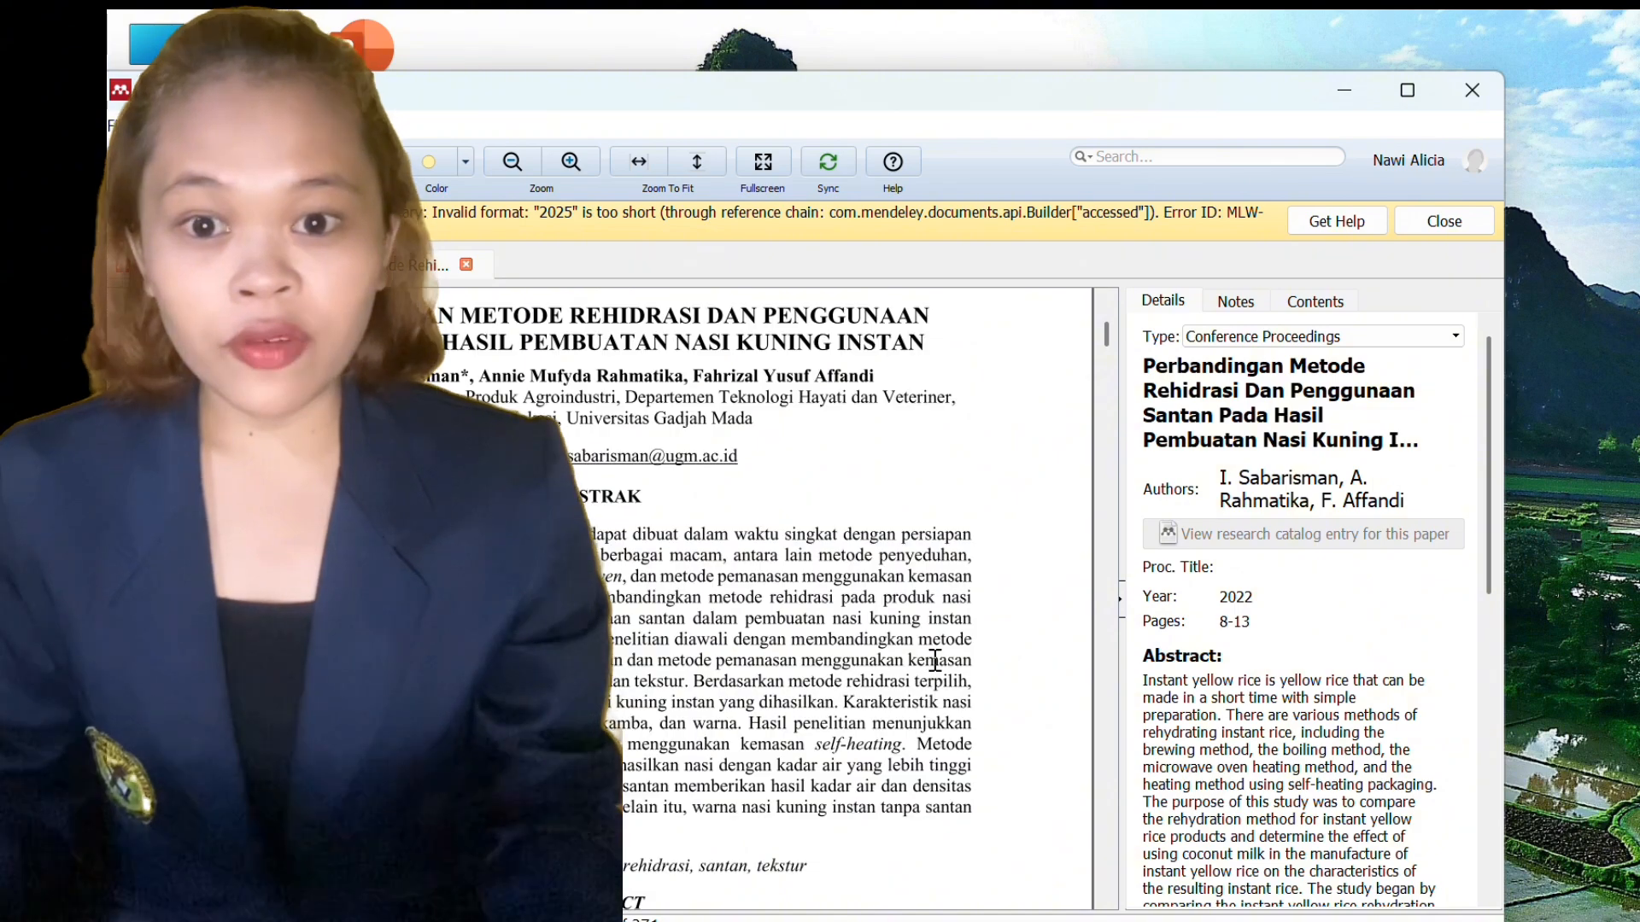
left_click(1391, 502)
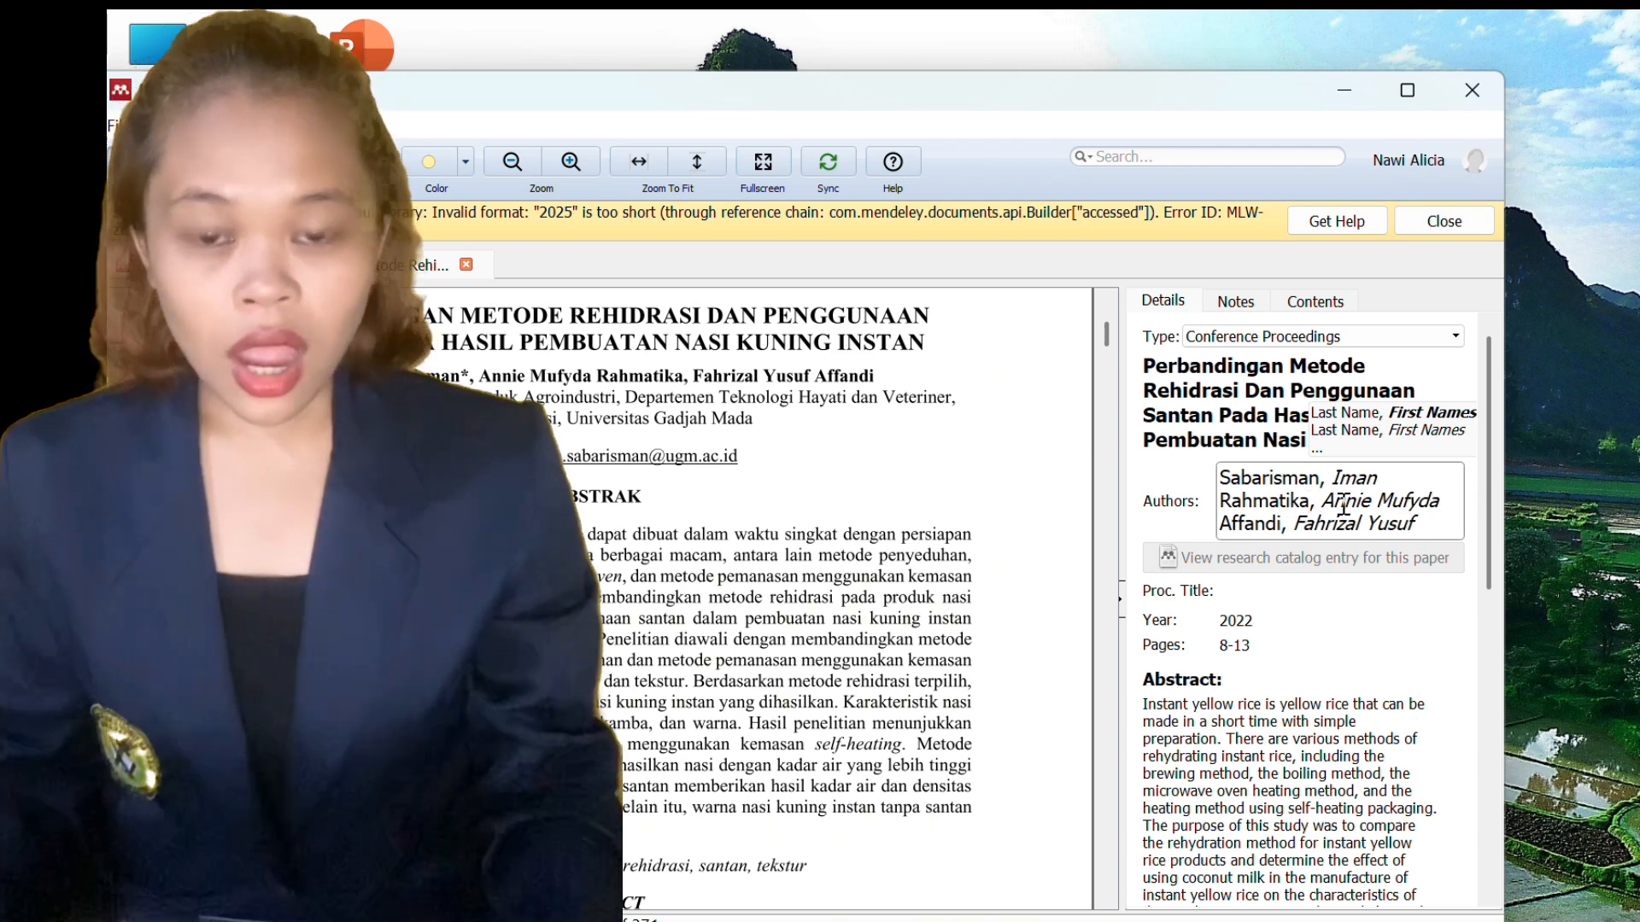
left_click(1489, 448)
left_click_drag(1490, 448, 1486, 623)
scroll(1485, 624, "down", 2)
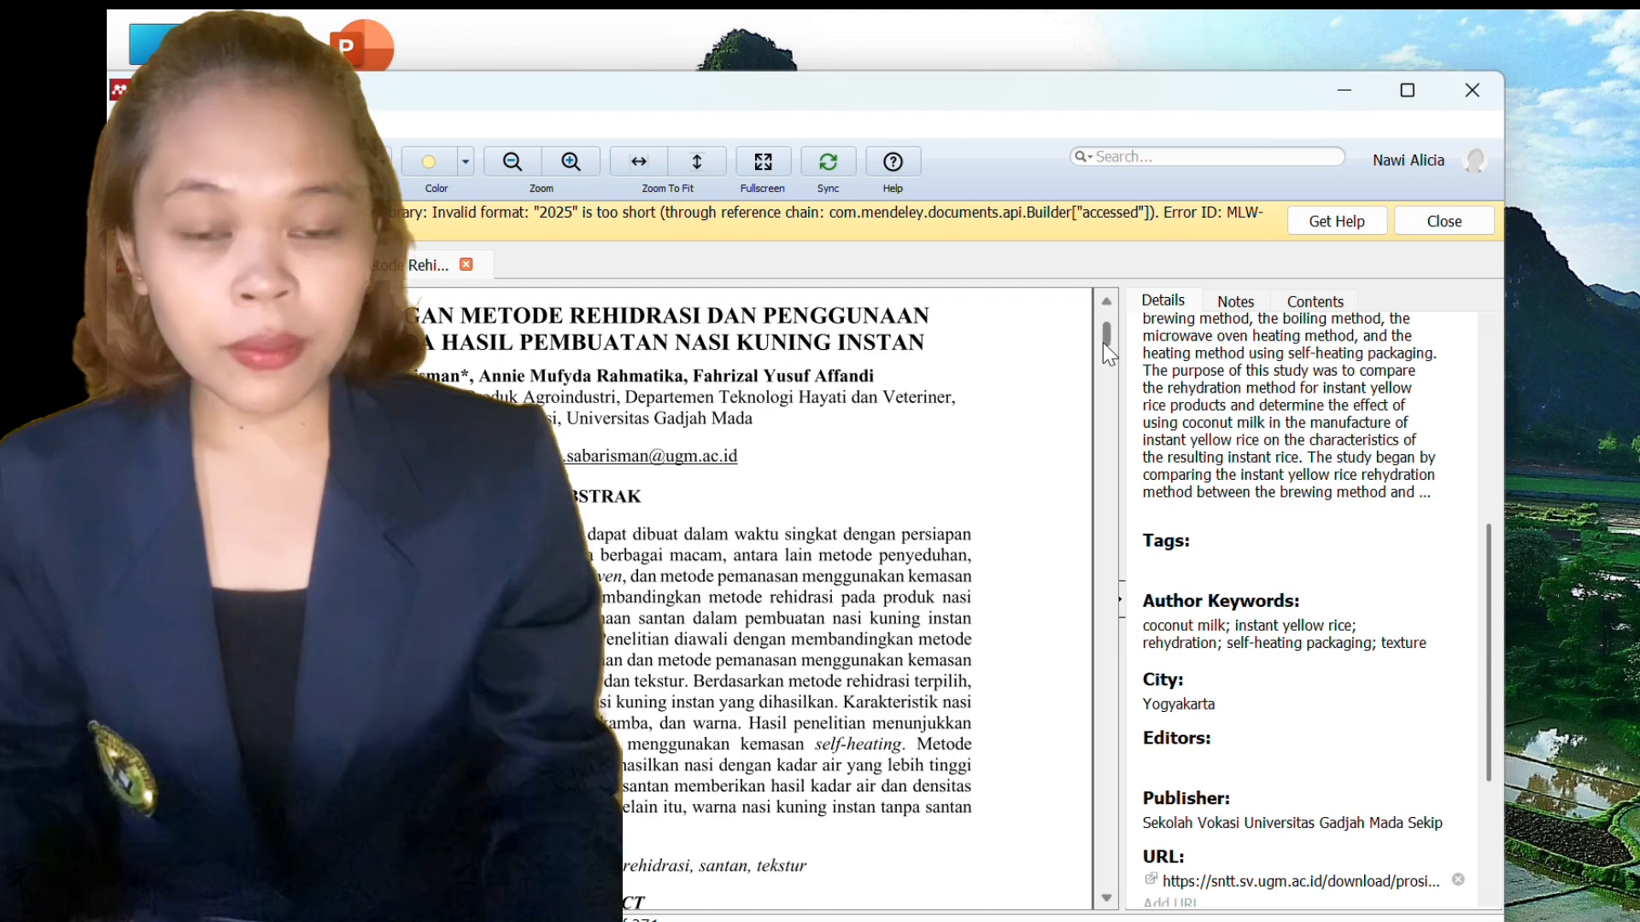
Browse the proceedings PDF through the foreword and on to the article pages
mouse_move(1103, 344)
left_mouse_down()
mouse_move(1104, 372)
mouse_move(1107, 341)
left_mouse_up()
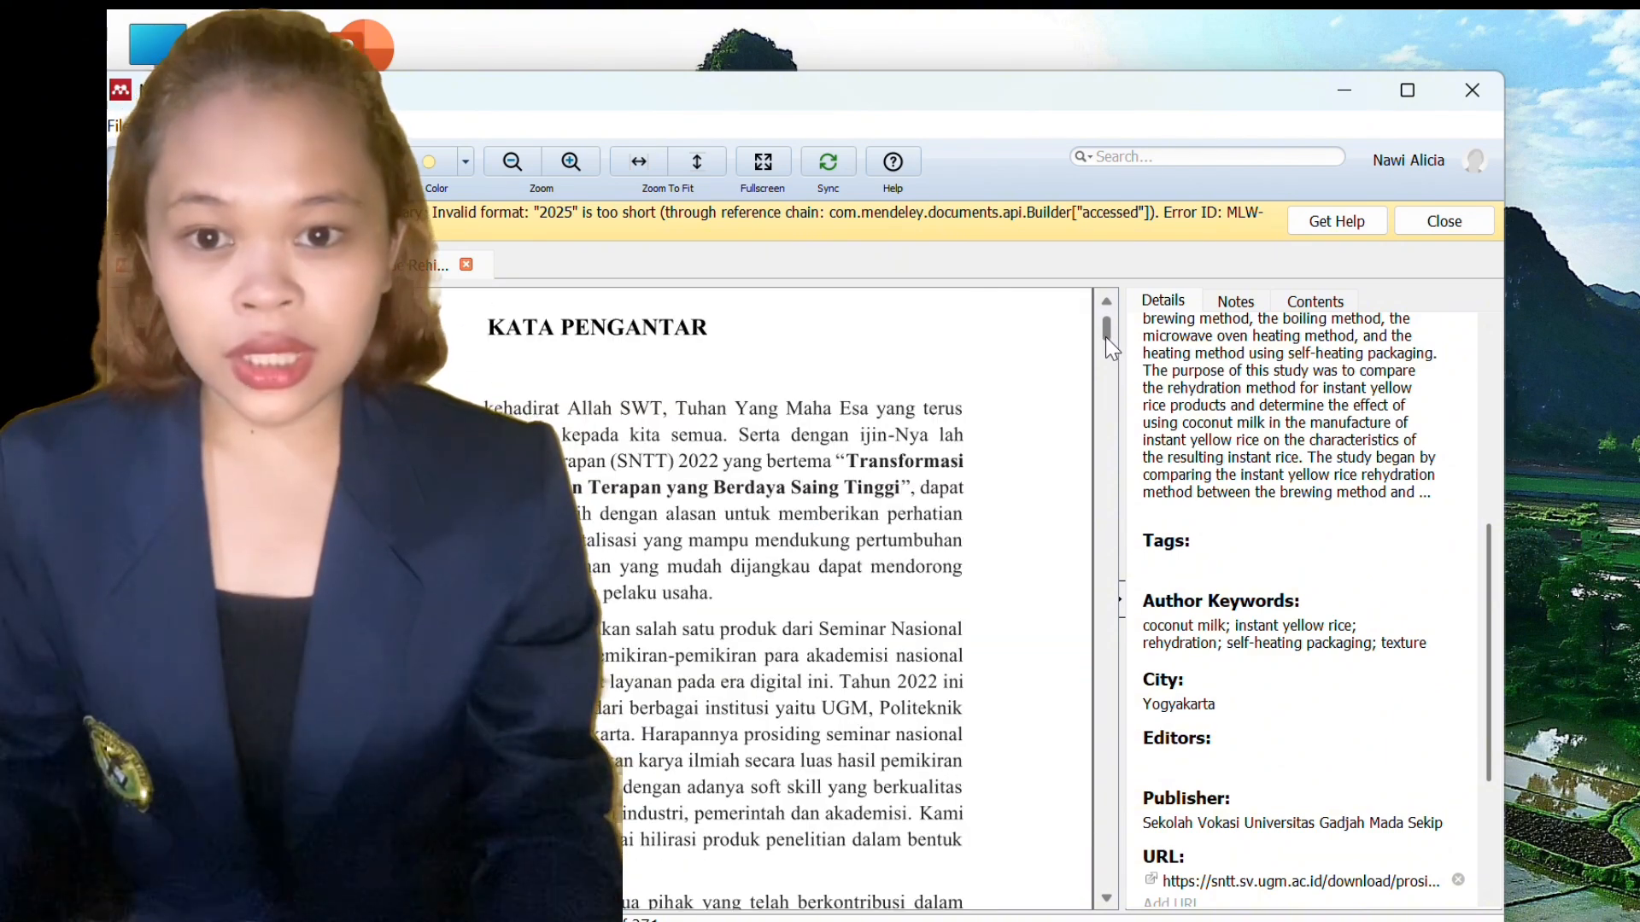
left_click(1107, 901)
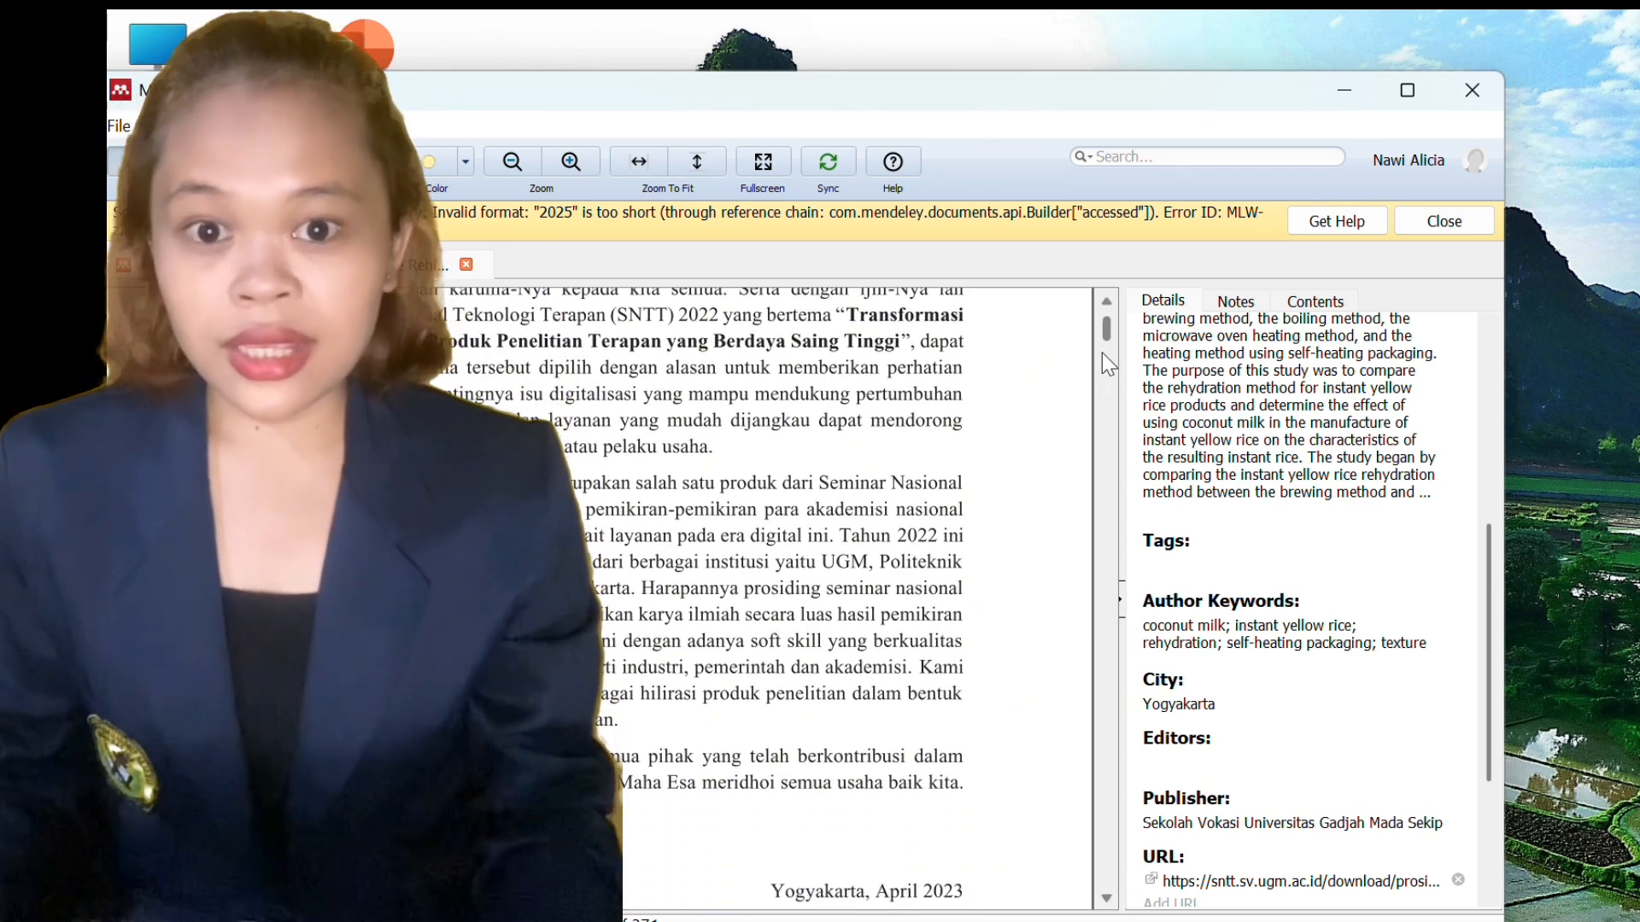
scroll(1104, 336, "down", 5)
left_click_drag(1105, 335, 1118, 357)
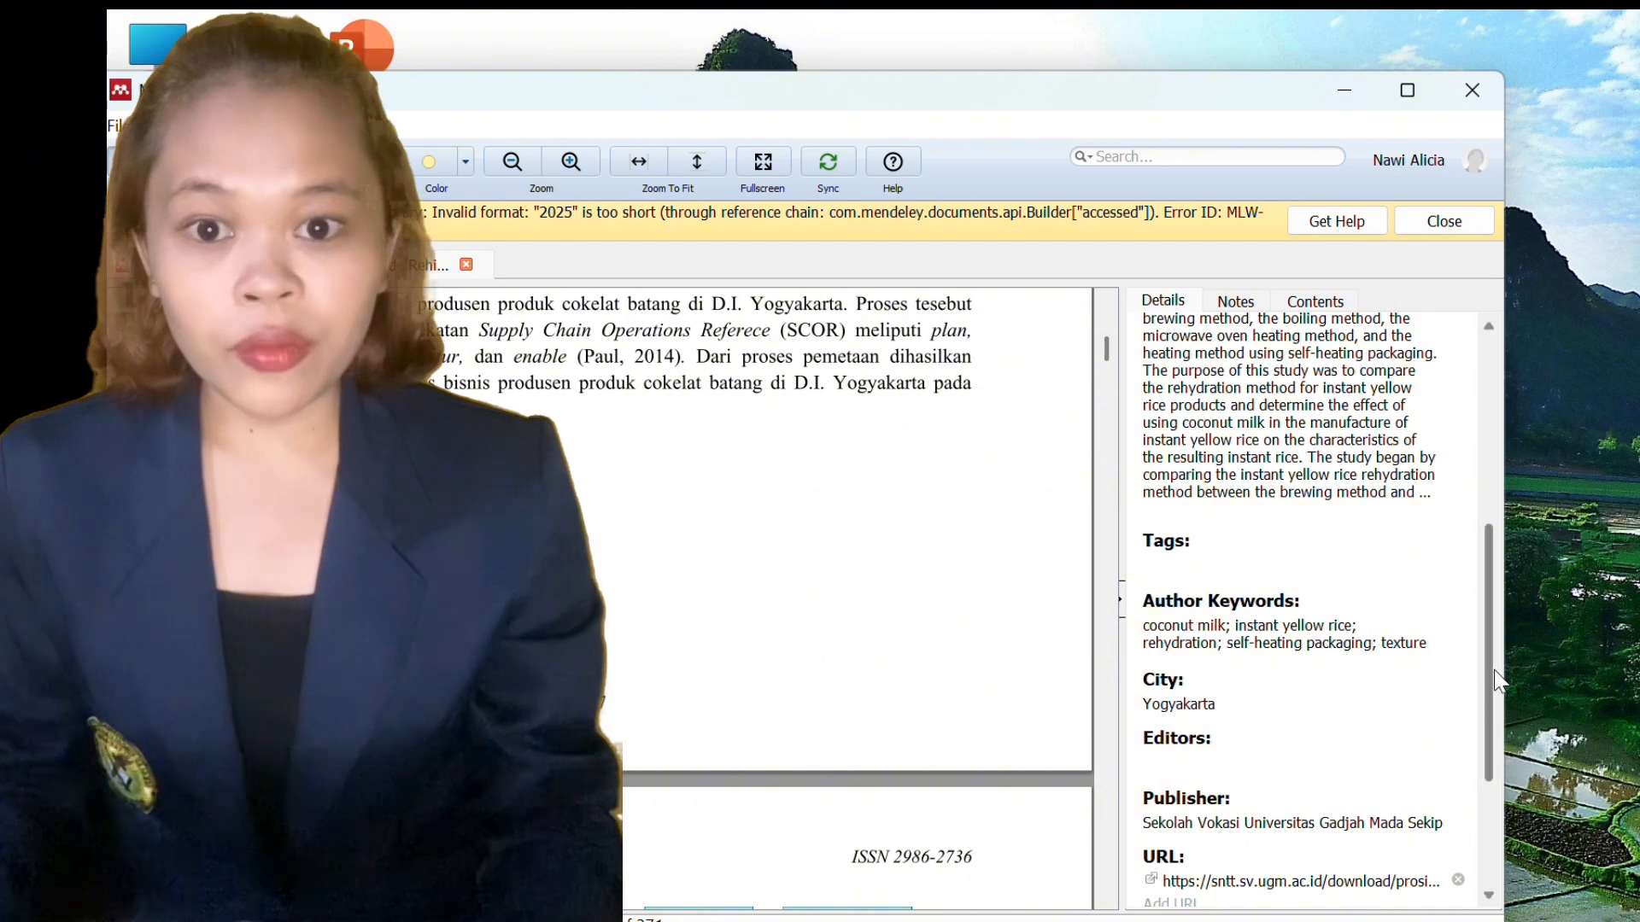
Check the publisher, URL and attached file in the proceedings record, and look at the PDF's cover page
left_click_drag(1490, 683, 1477, 796)
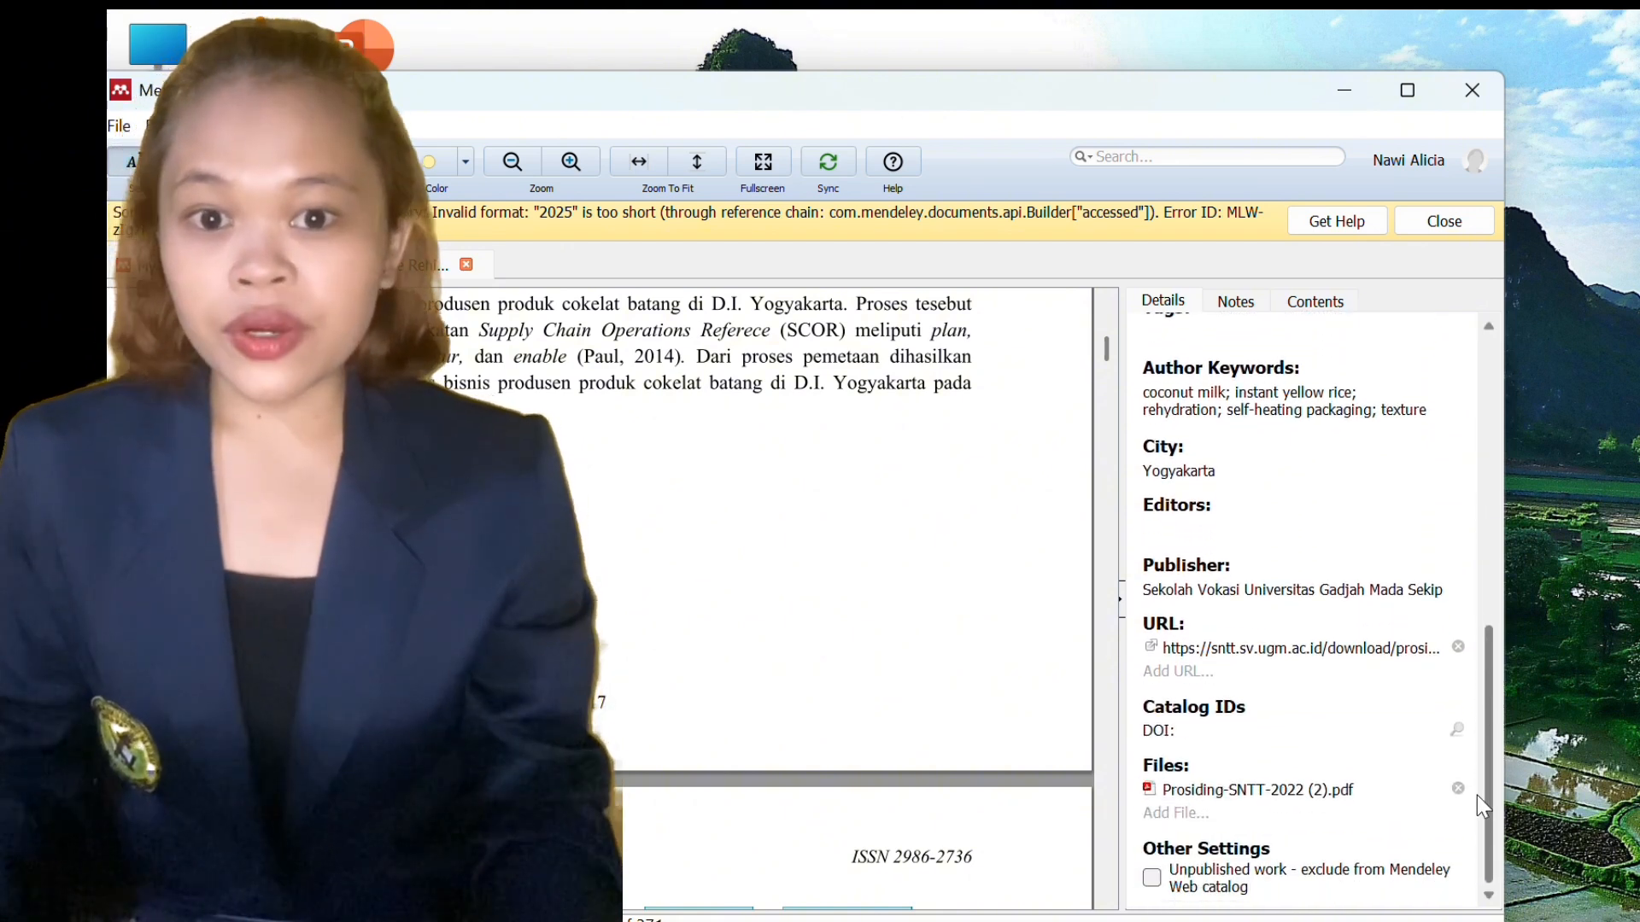
left_click(1344, 587)
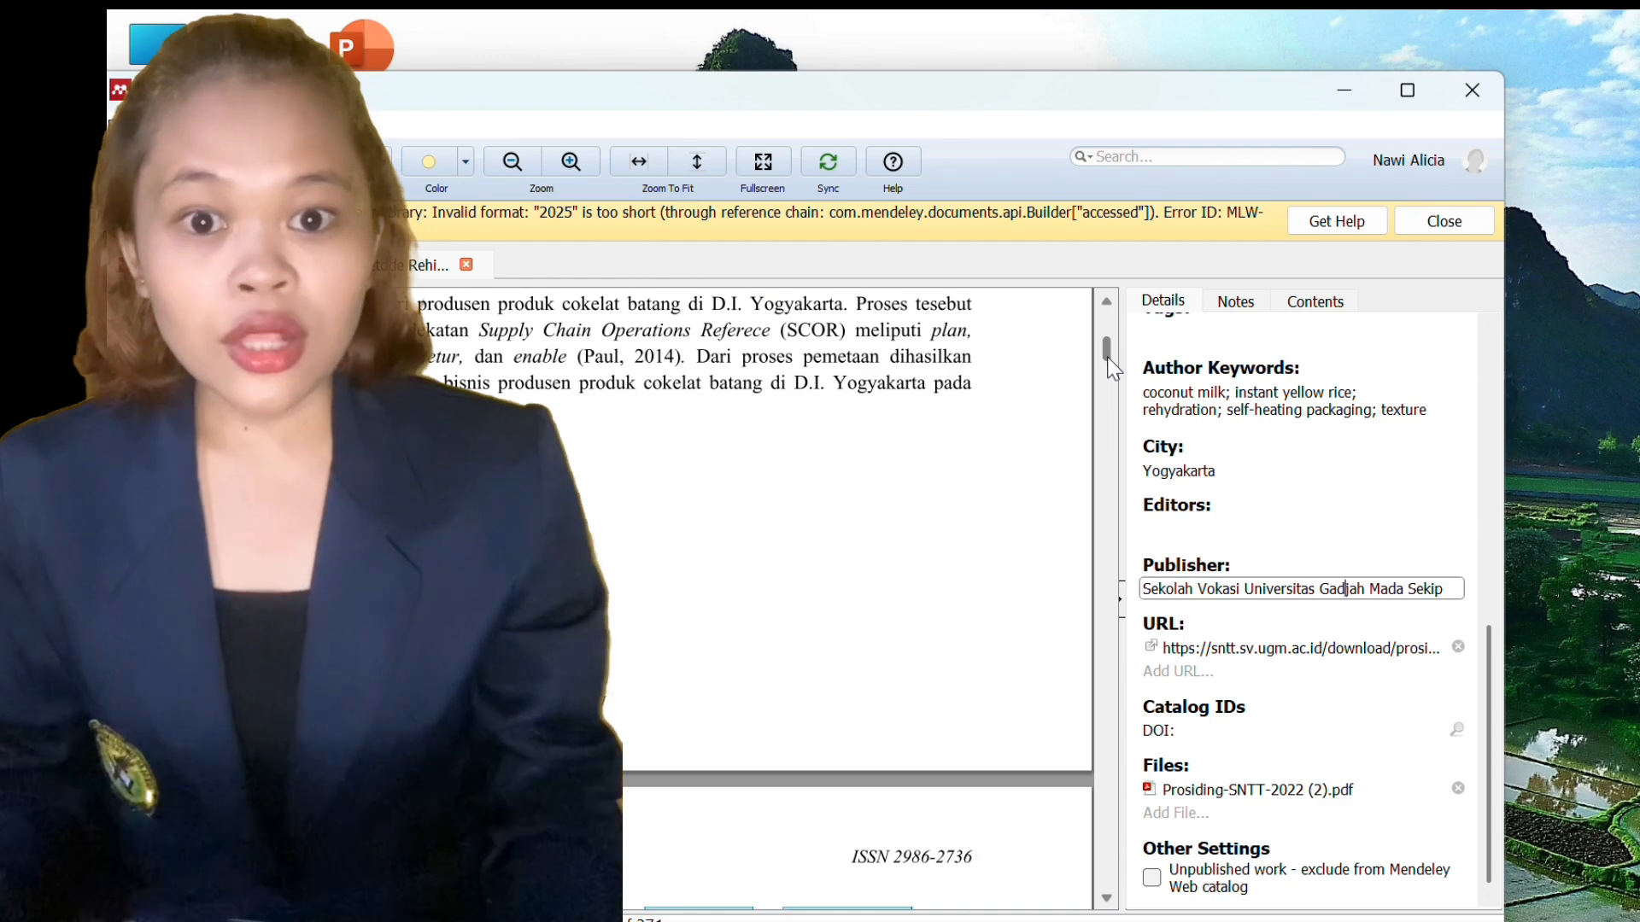
left_click_drag(1112, 367, 1112, 341)
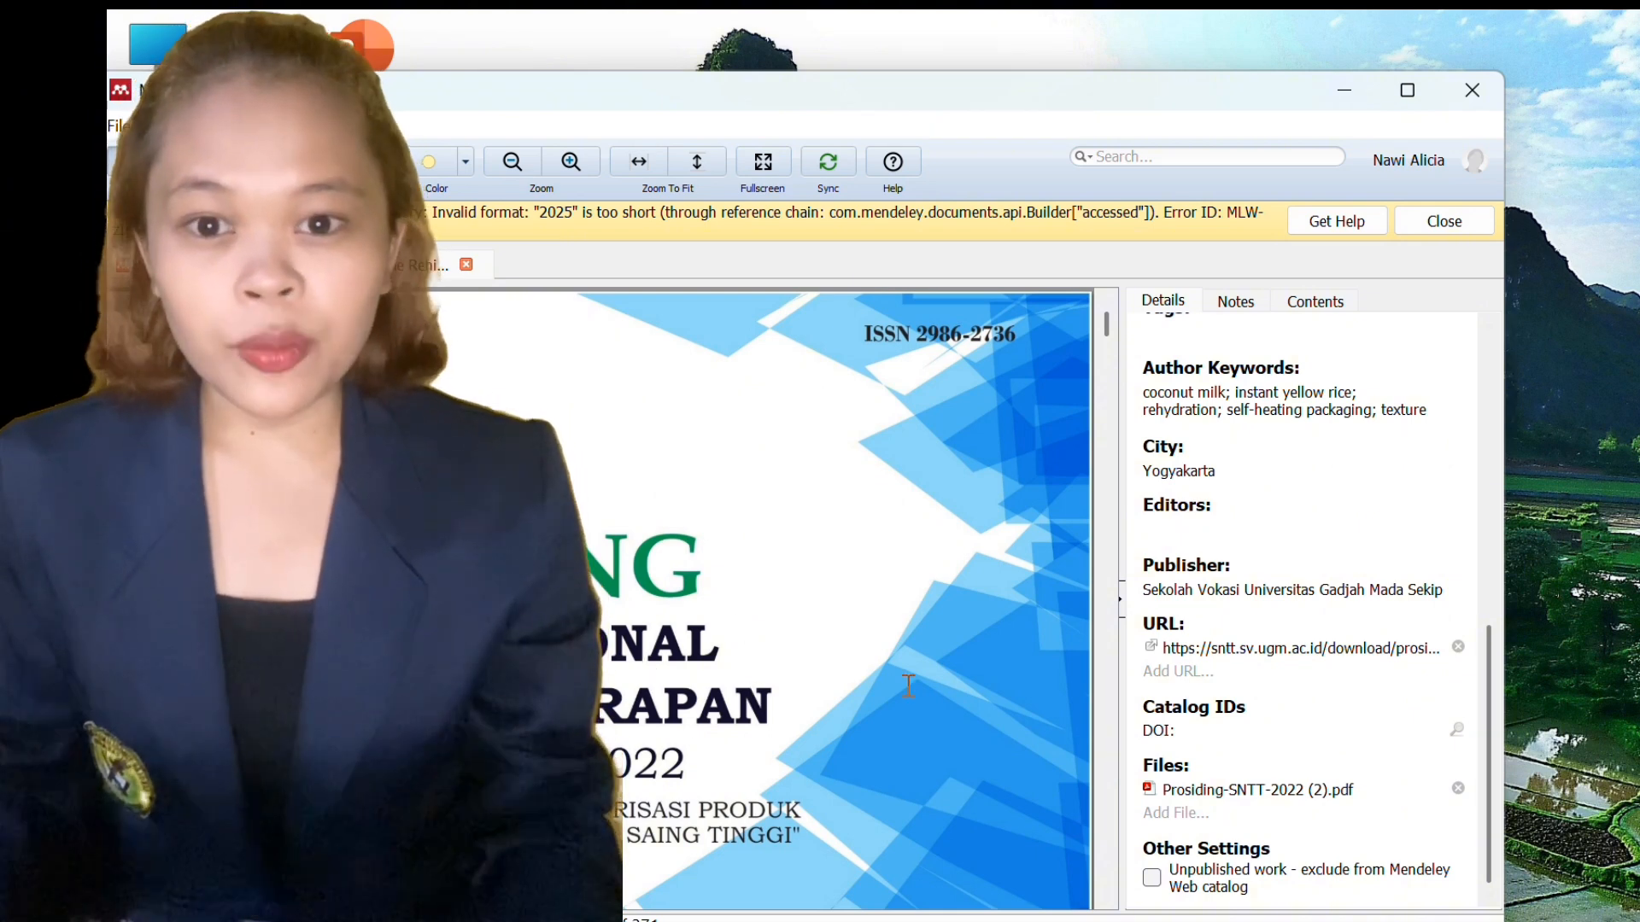
left_click(1207, 647)
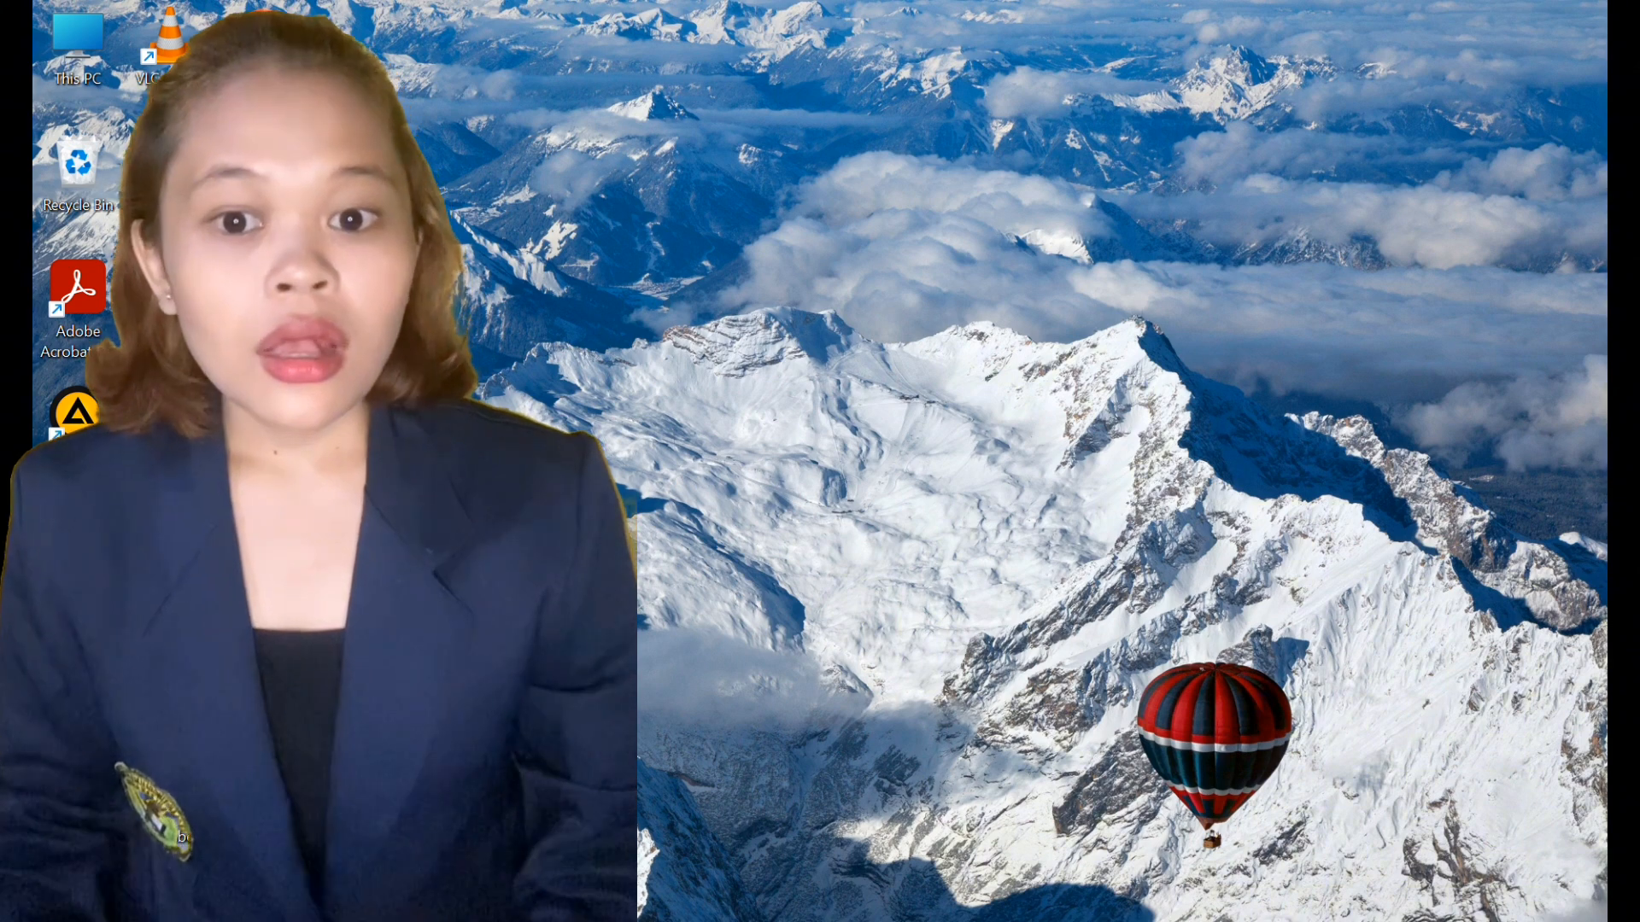
Switch to the blank Word document and write "Hasil dari penelitian" at the start of the page
left_click(1156, 834)
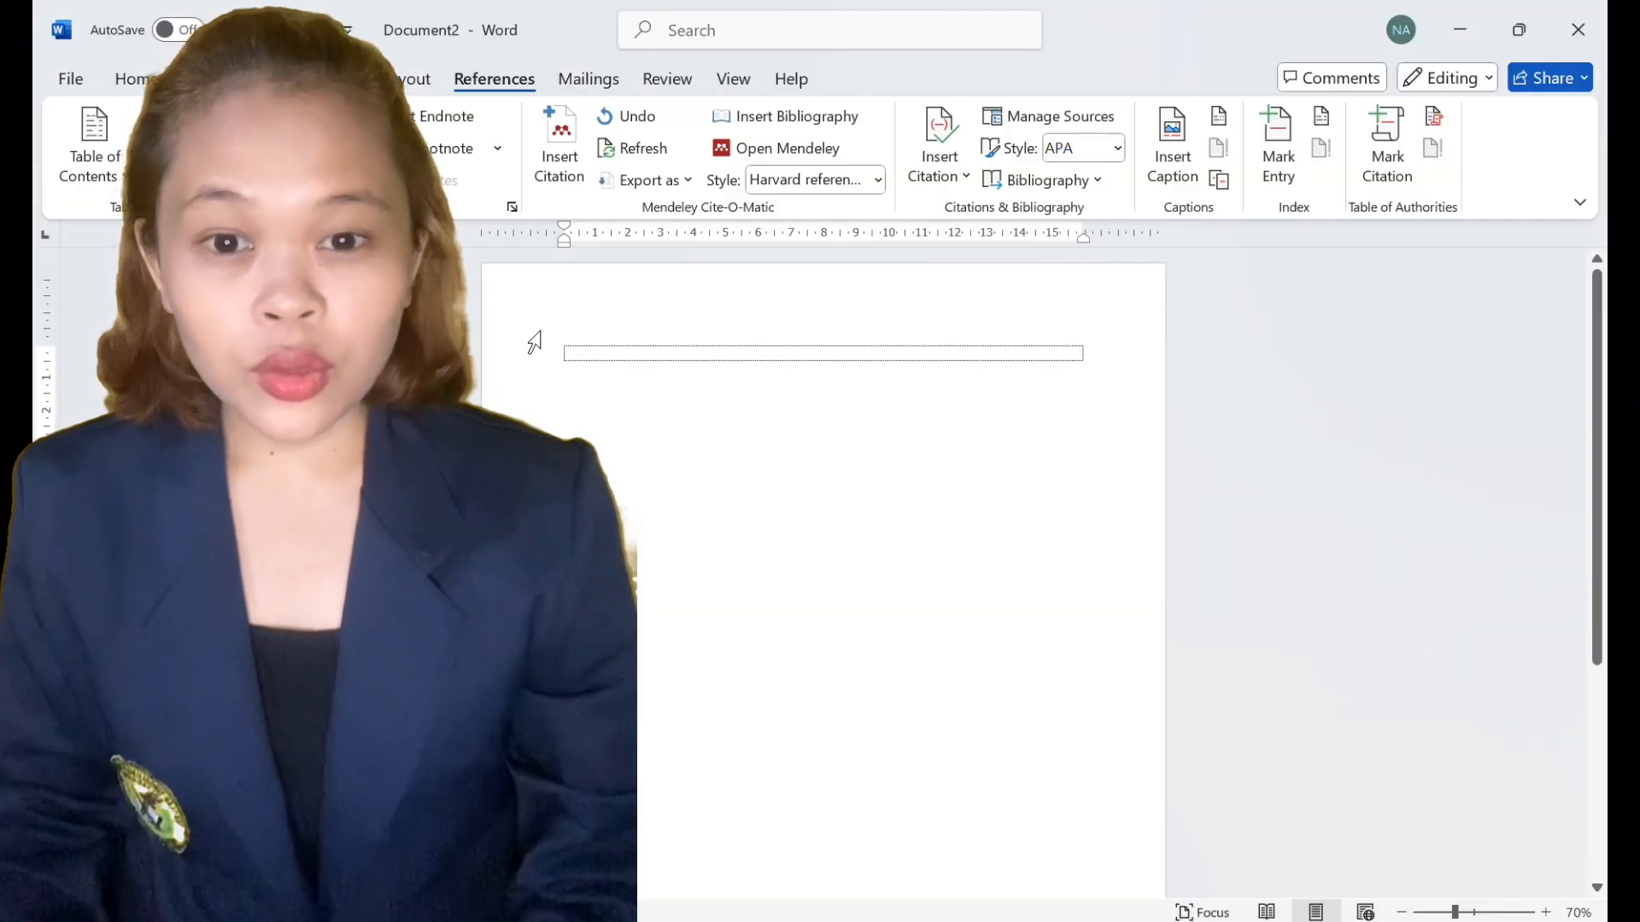
type("H")
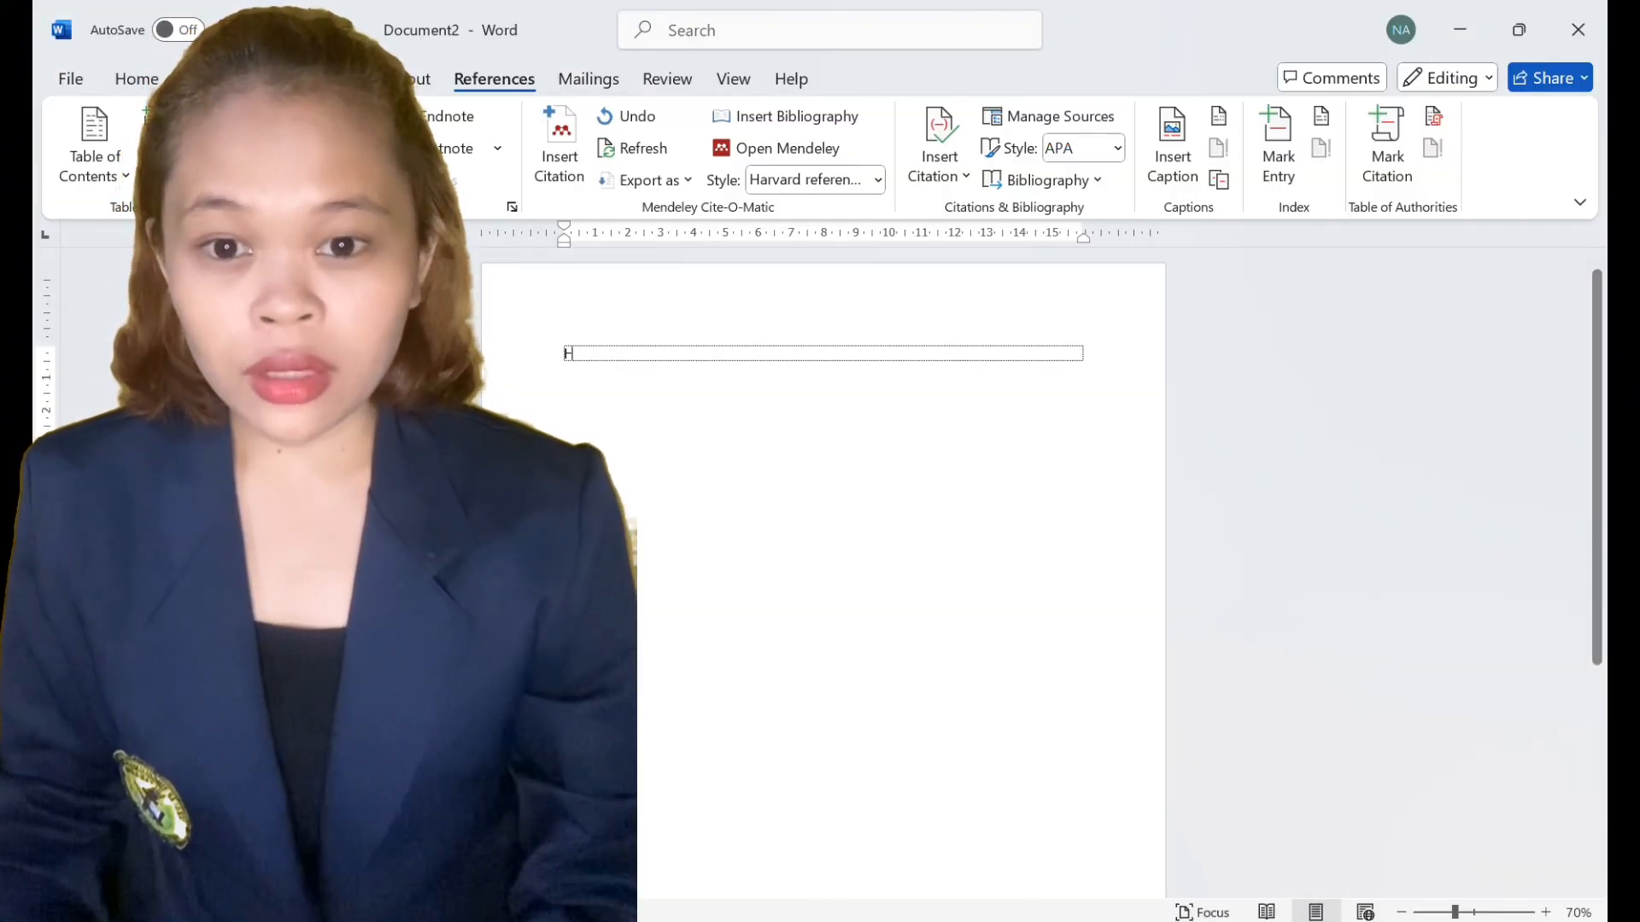
type("asil dari b")
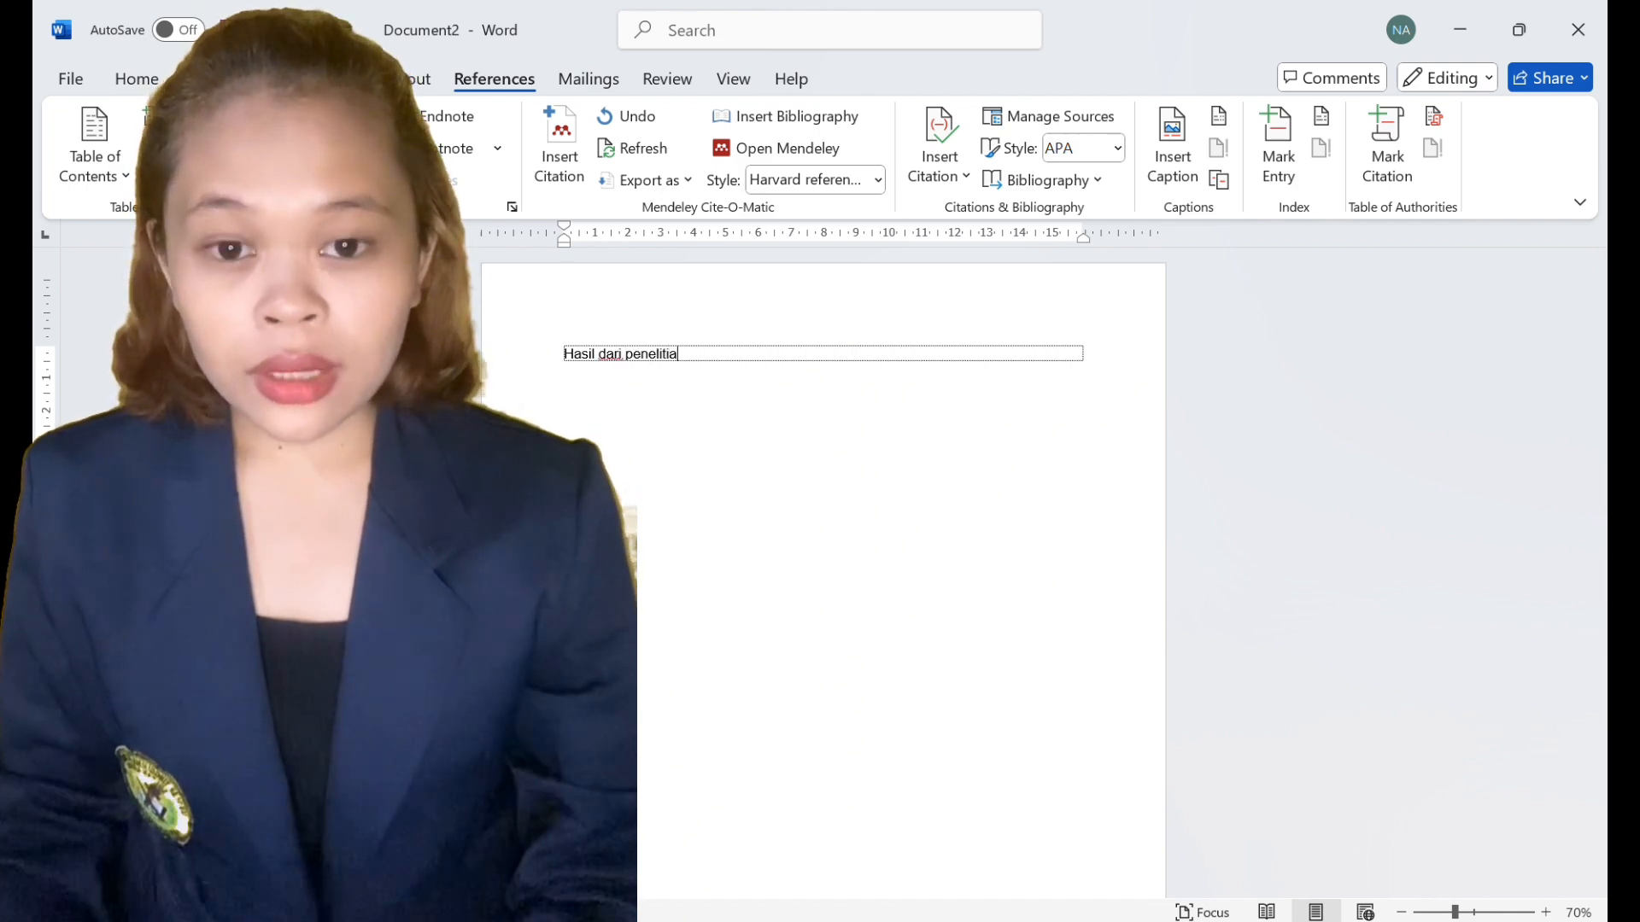
type("enelitian")
Insert a Mendeley citation of the 2022 conference paper "Perbandingan Metode Rehidrasi Dan Penggunaan Santan" after "Hasil dari penelitian"
left_click(560, 144)
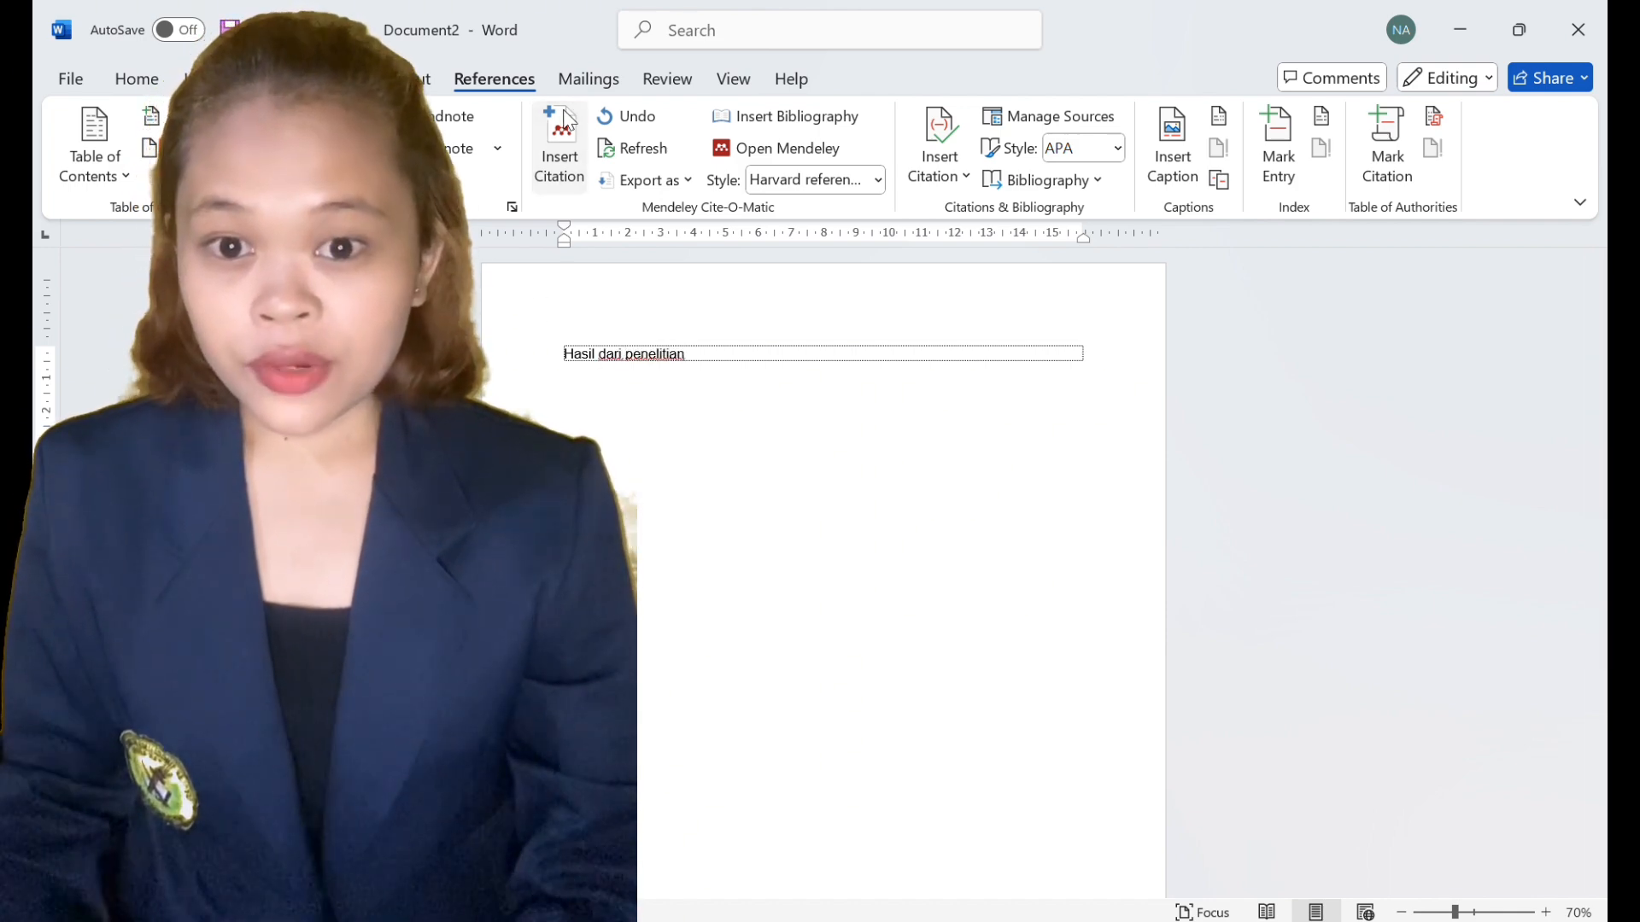
left_click(844, 422)
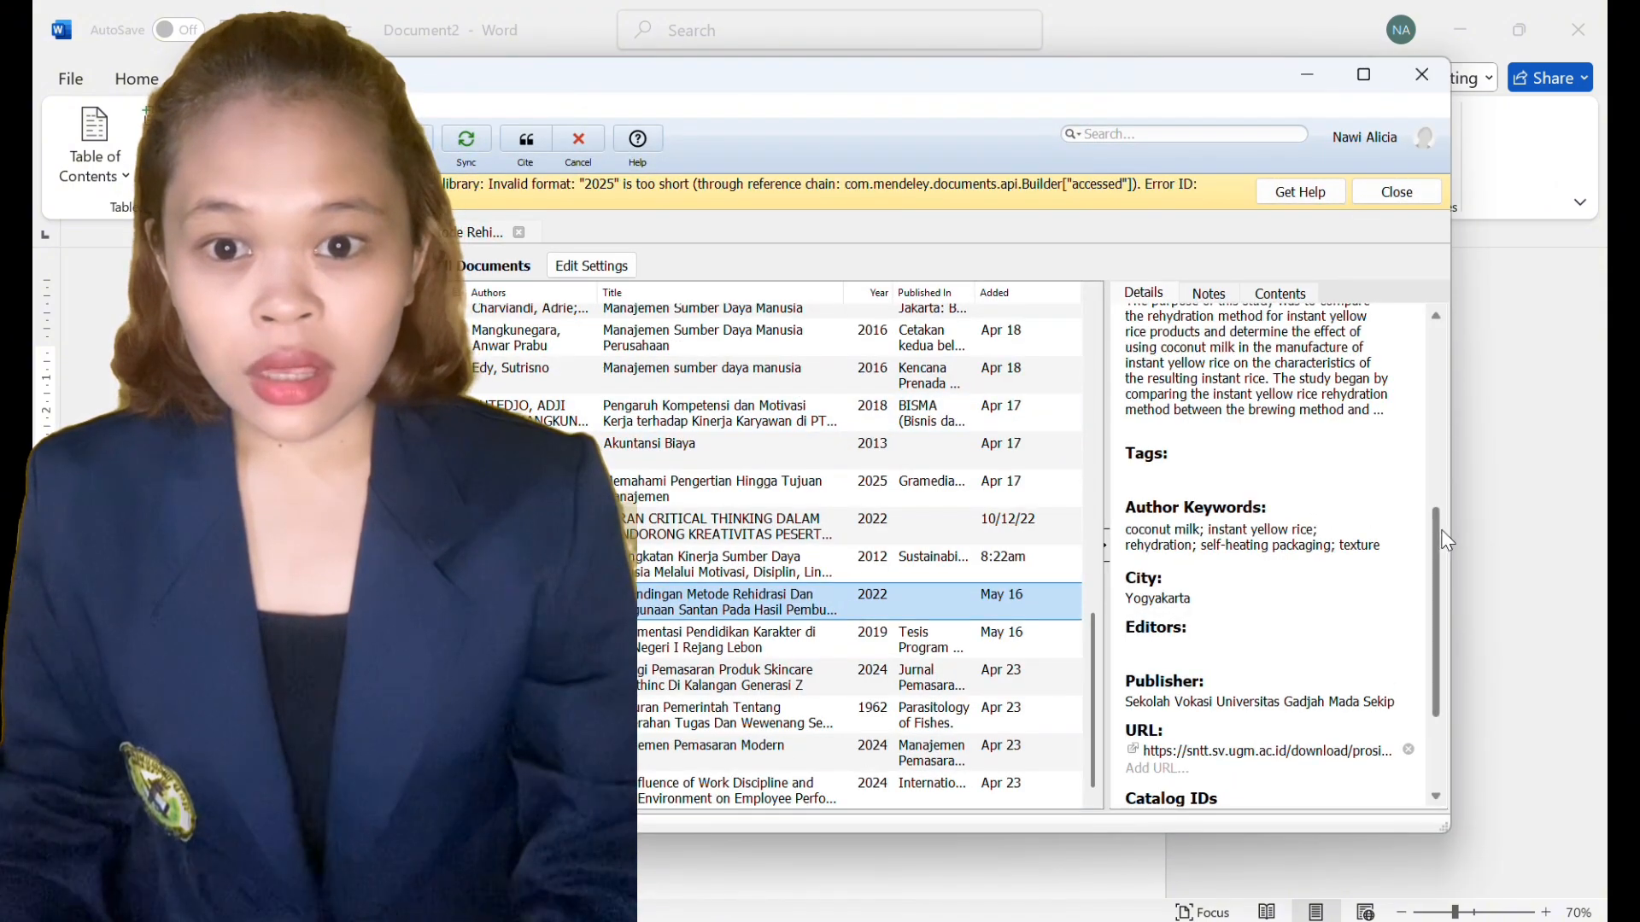
left_click_drag(1438, 567, 1437, 382)
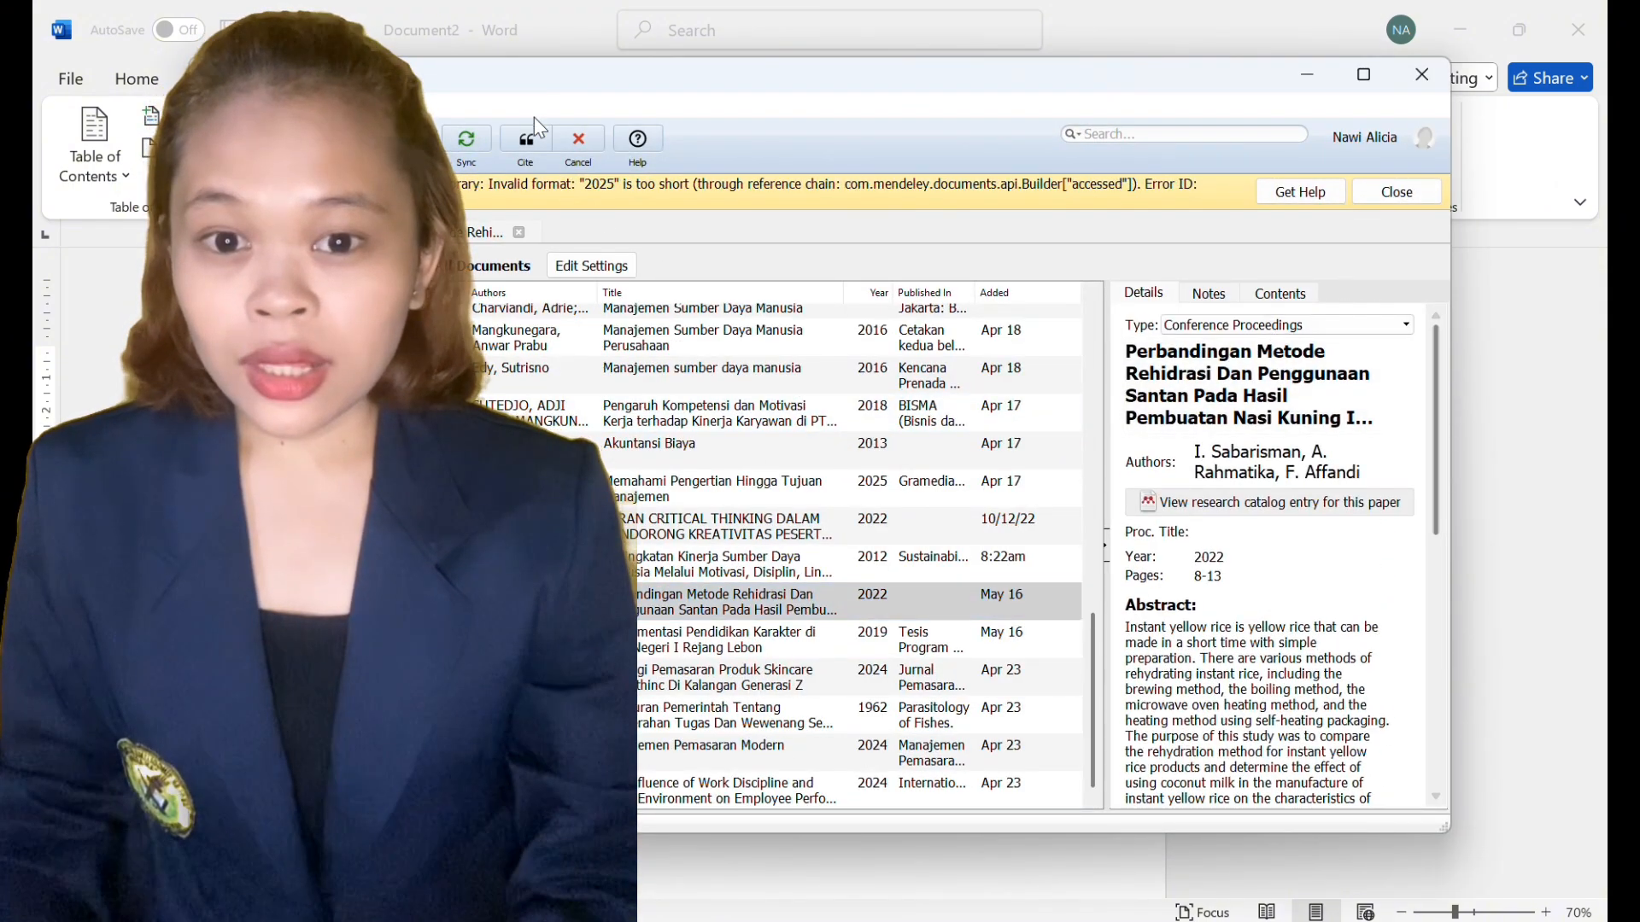
left_click(525, 146)
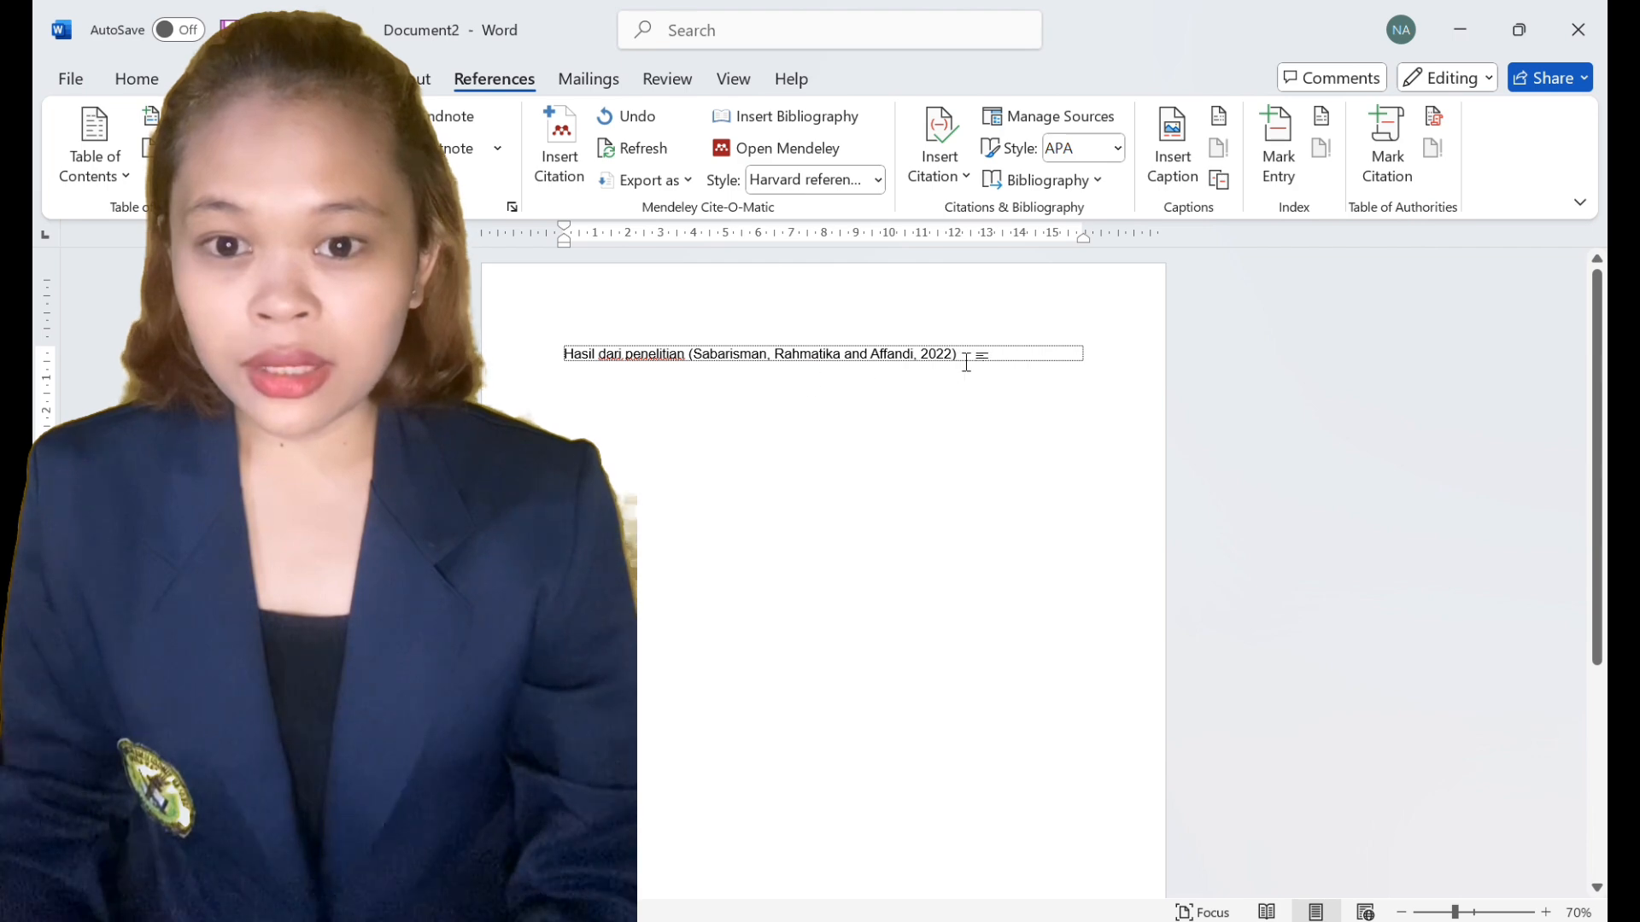
Continue the sentence with "membuktikan bahwa" and the conclusion on rehydration with self-heating packaging, taken from page 12 of the proceedings PDF
type("membuktik")
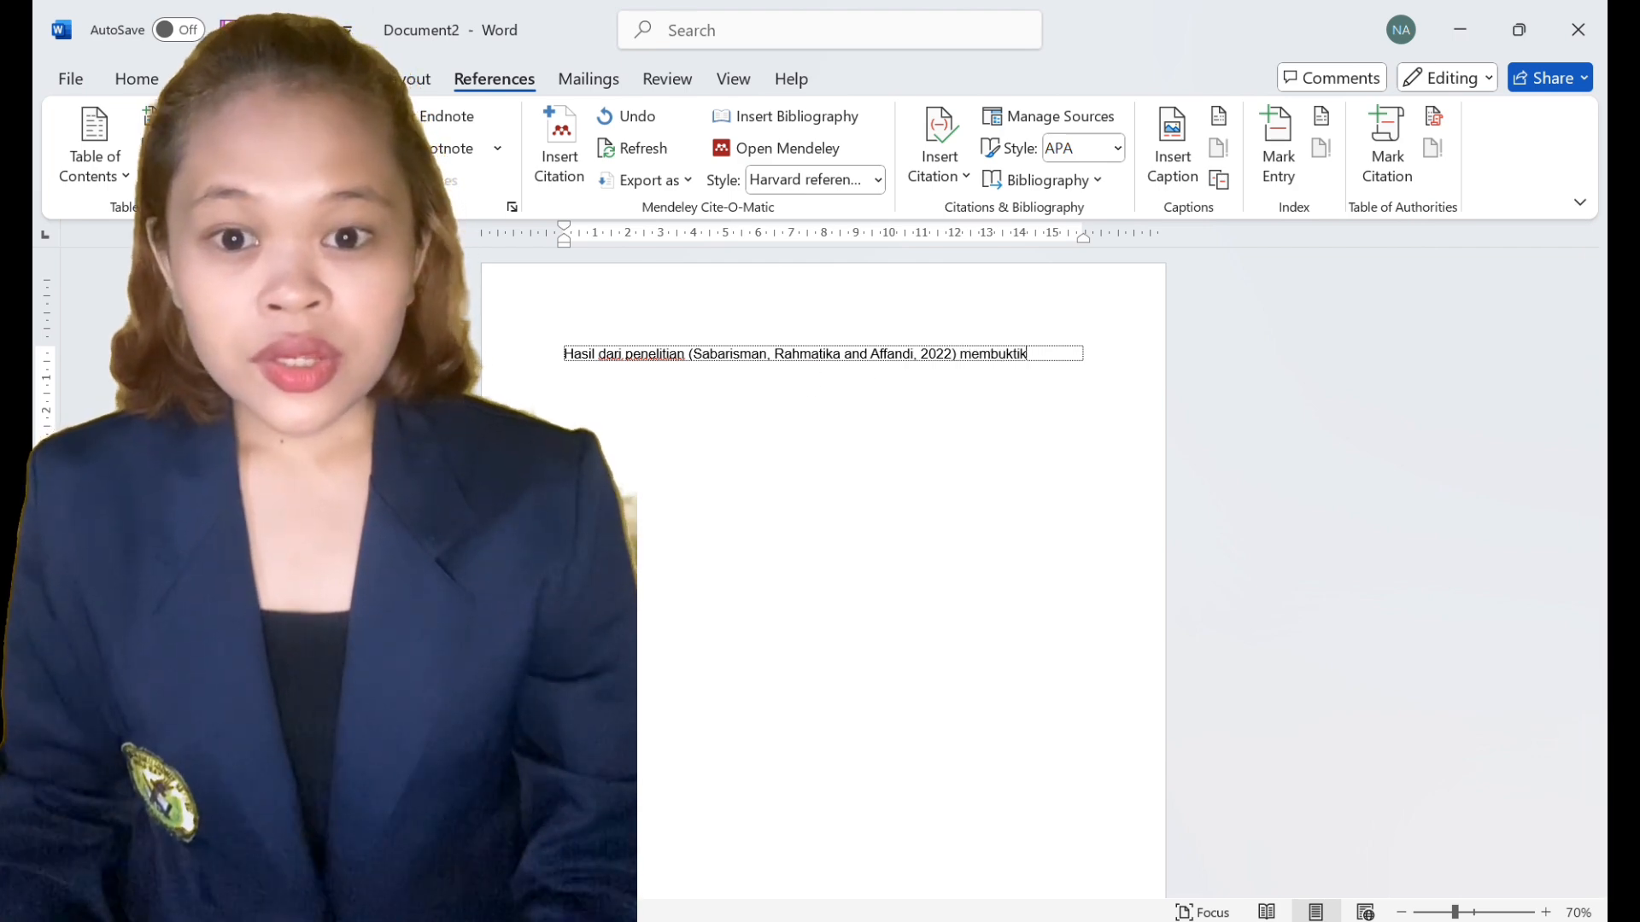
type("an bahwa")
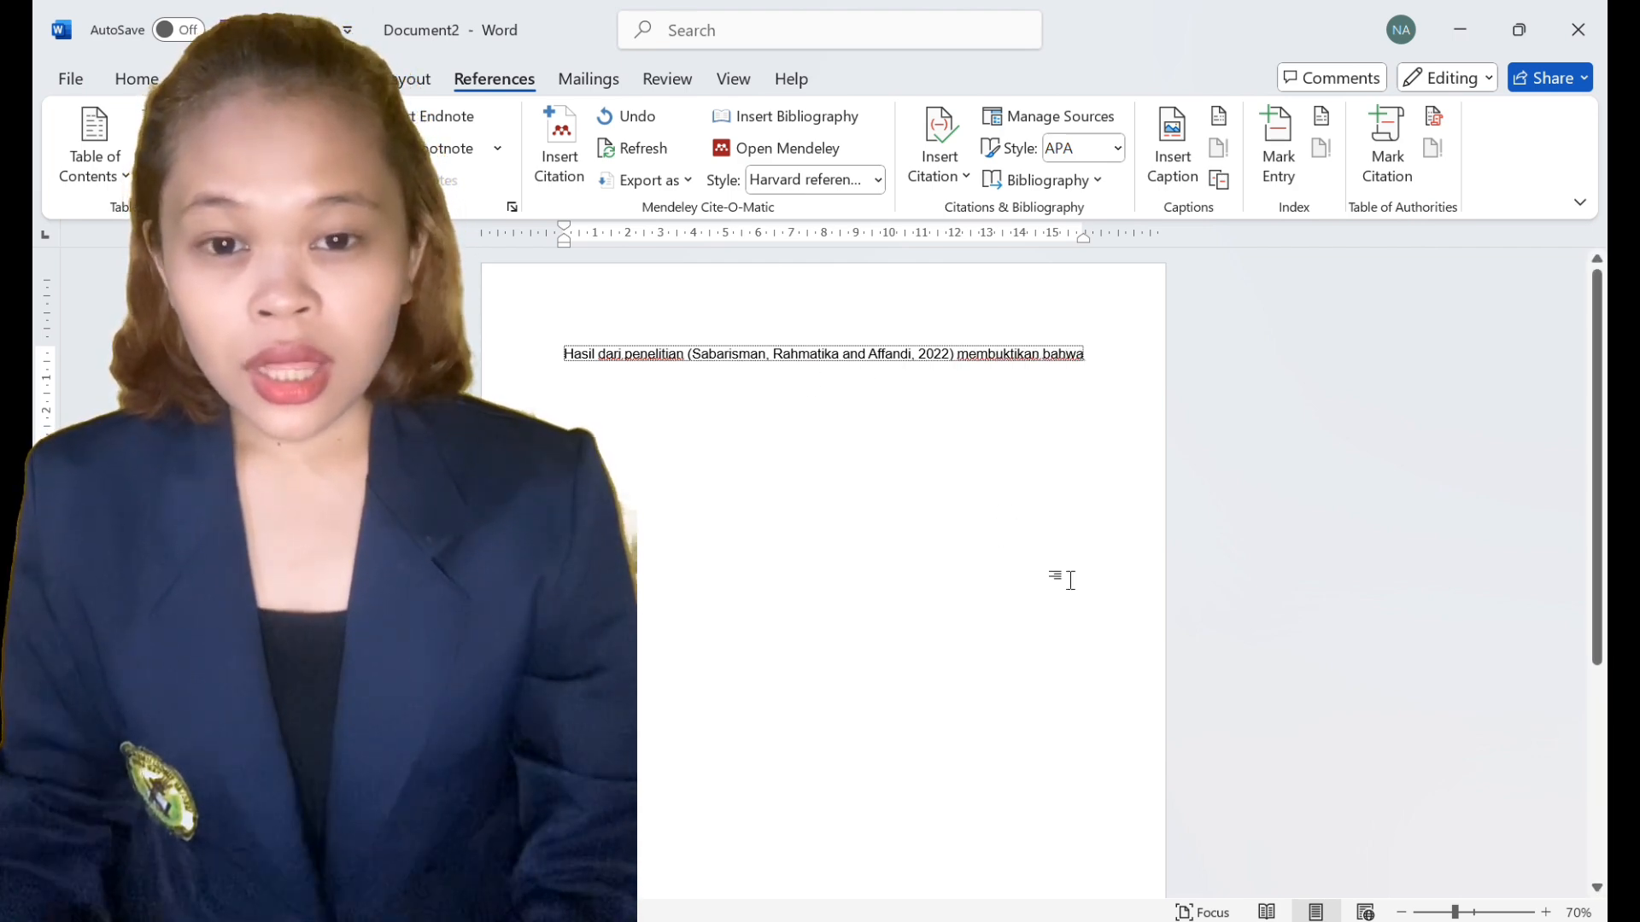
key("alt+Tab")
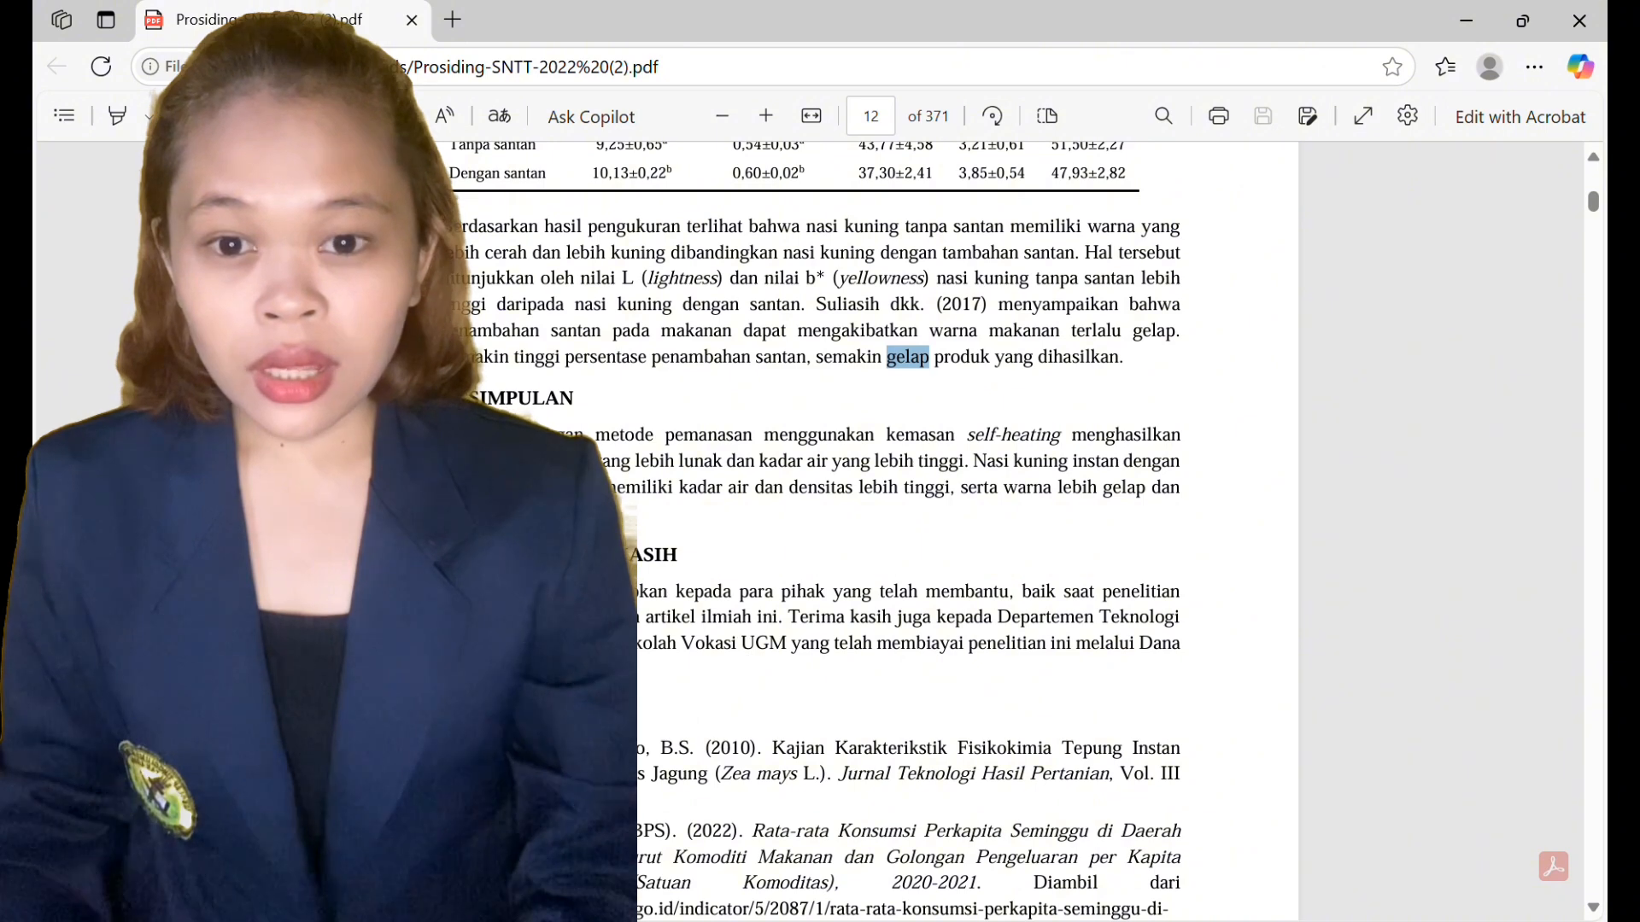
left_click_drag(442, 435, 513, 461)
left_click_drag(546, 488, 546, 512)
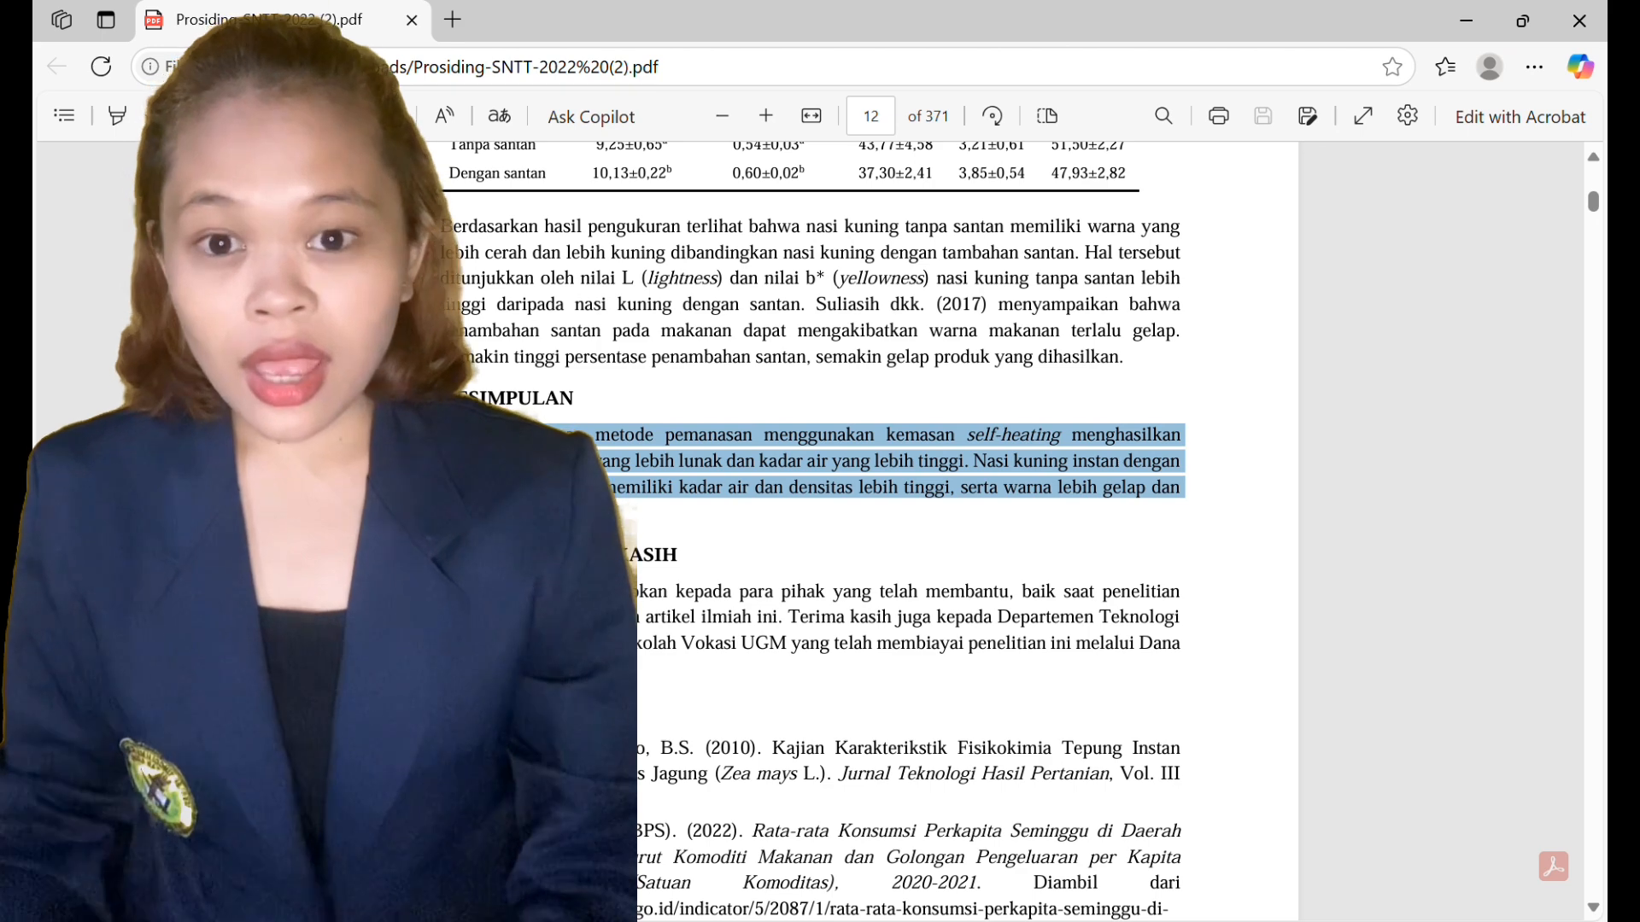
left_click(1206, 854)
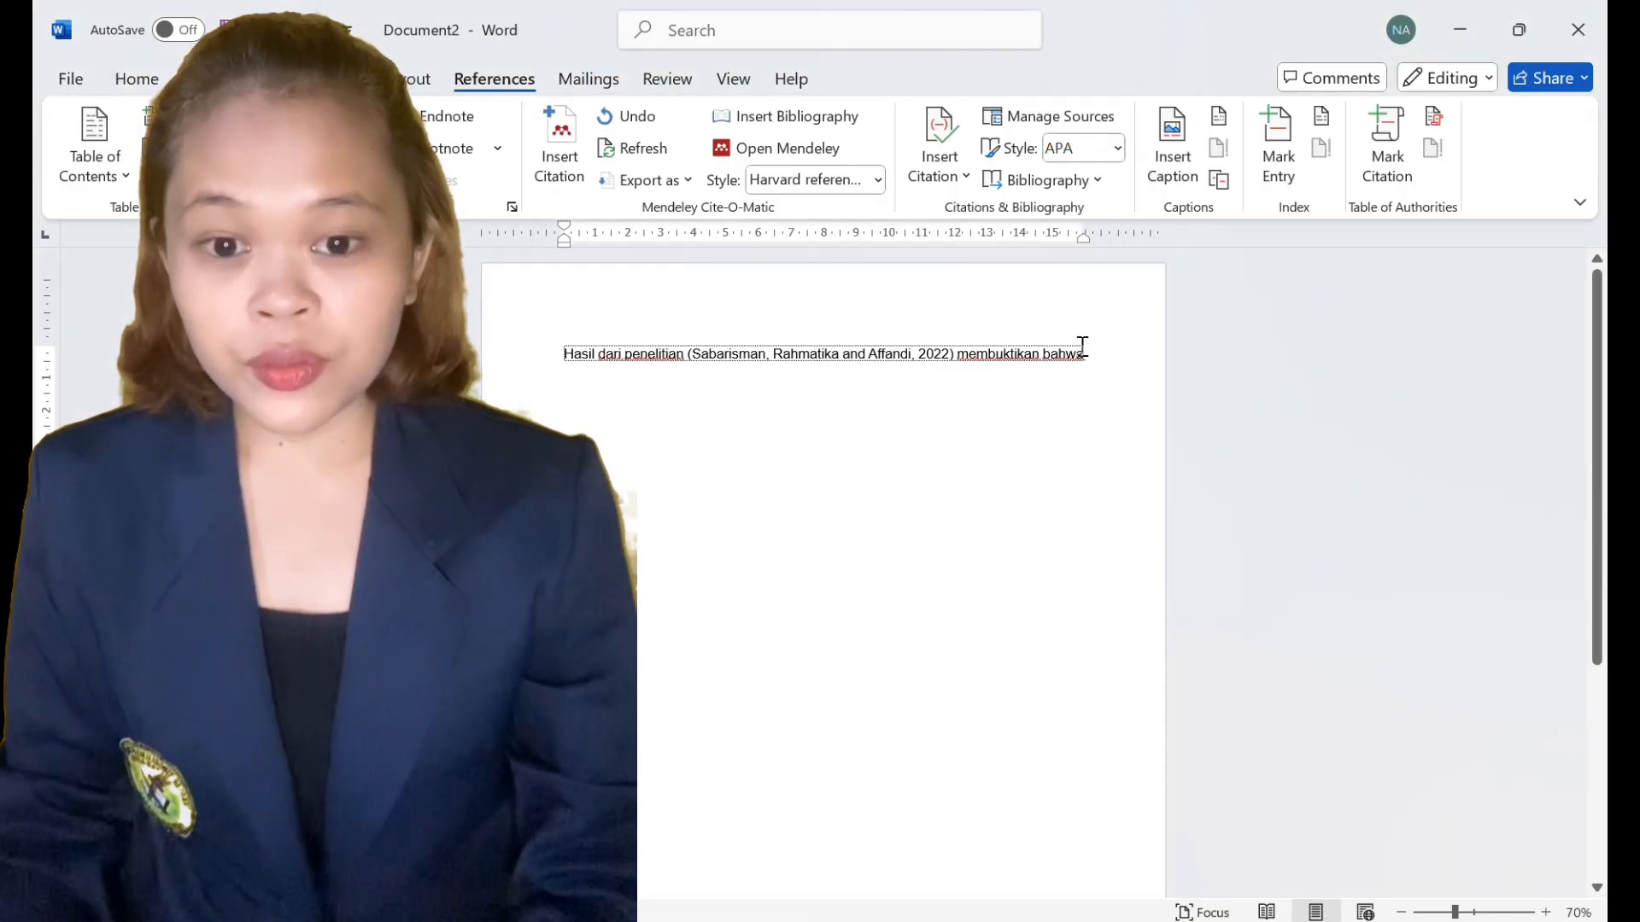
type("Rehidrasi dengan metode pemanasan menggunakan kemasan self-heating menghasilkan tekstur nasi kuning yang lebih lunak dan kadar air yang lebih tinggi. Nasi kuning instan dengan penambahan santan memiliki kadar air dan densitas lebih tinggi, serta warna lebih gelap dan kurang kuning.")
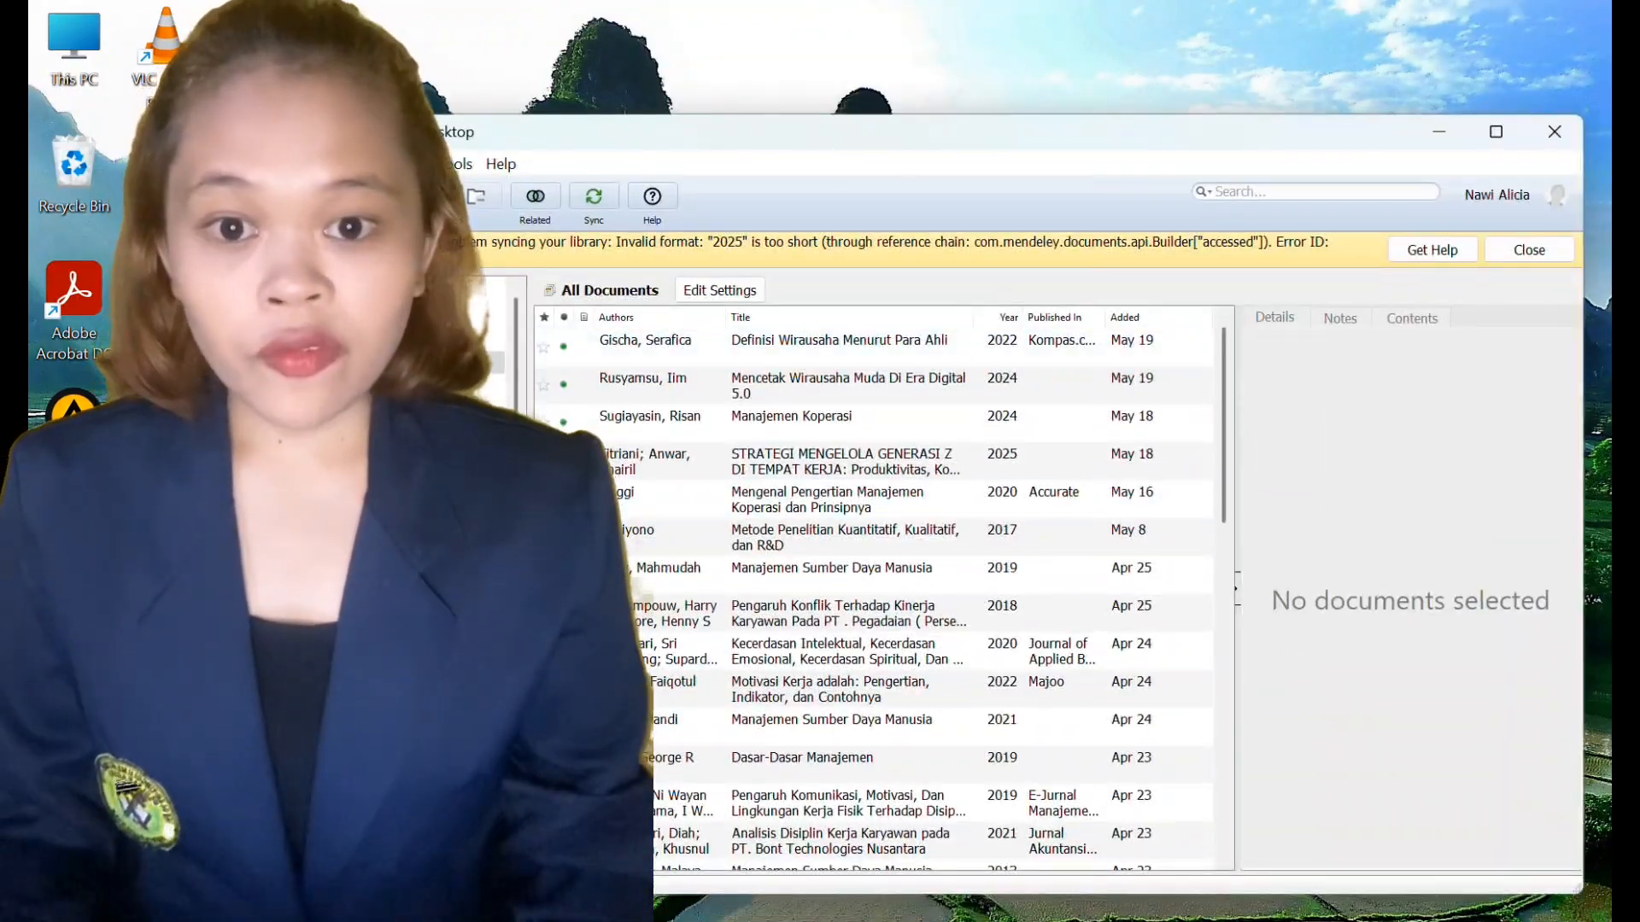
In Mendeley Desktop, start a manual document entry and set its type to Report
left_click(329, 164)
mouse_move(367, 164)
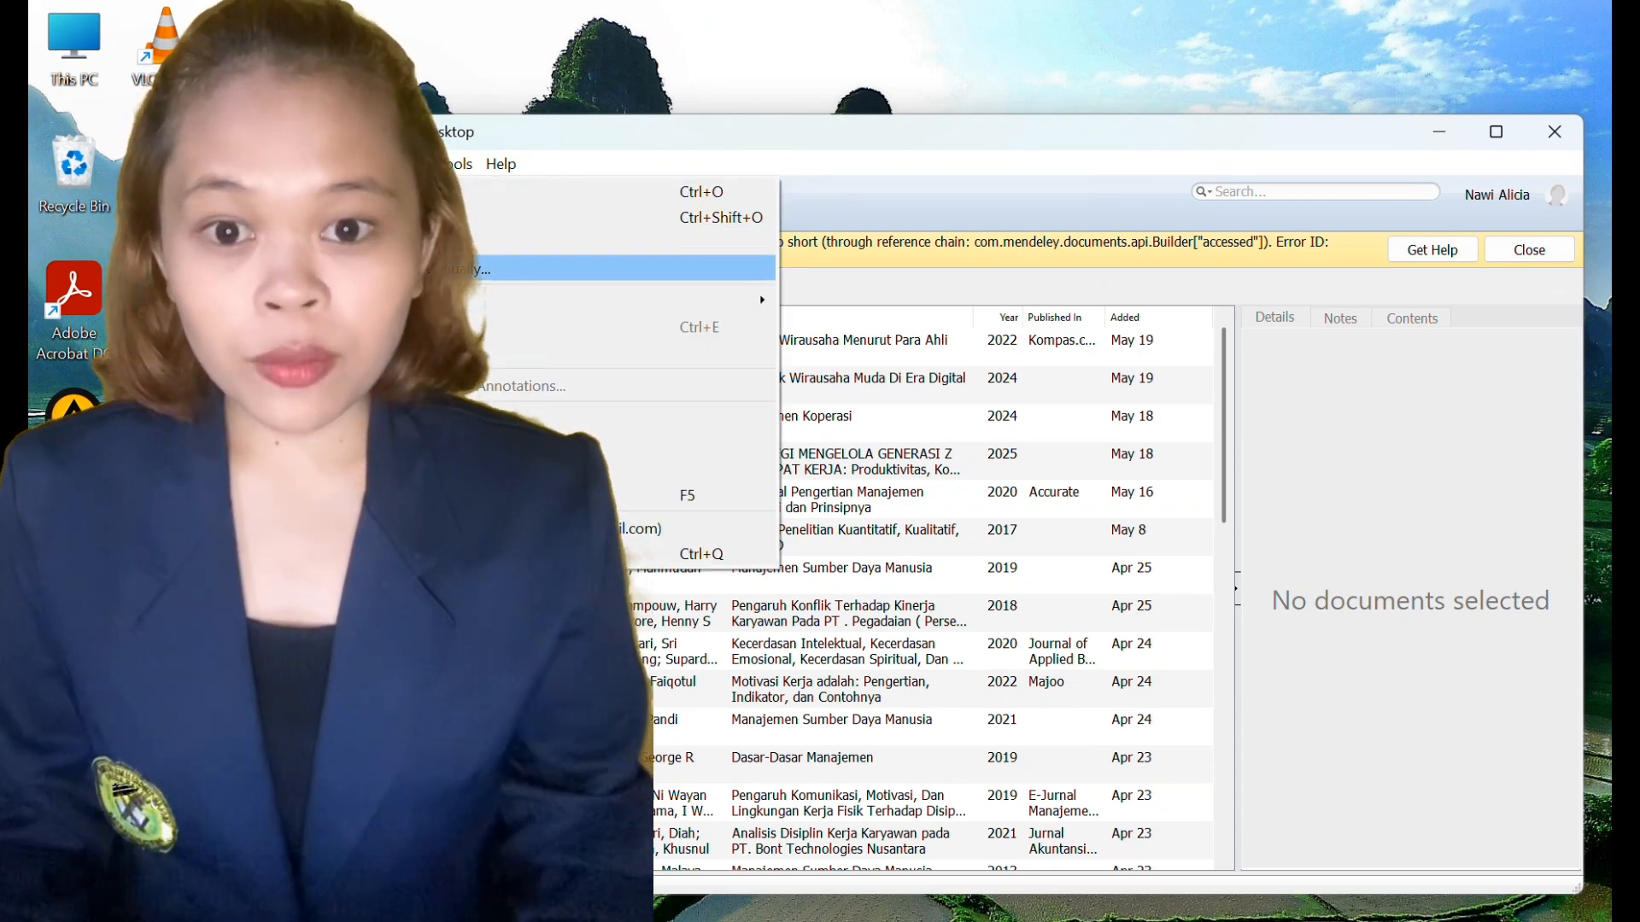
left_click(457, 268)
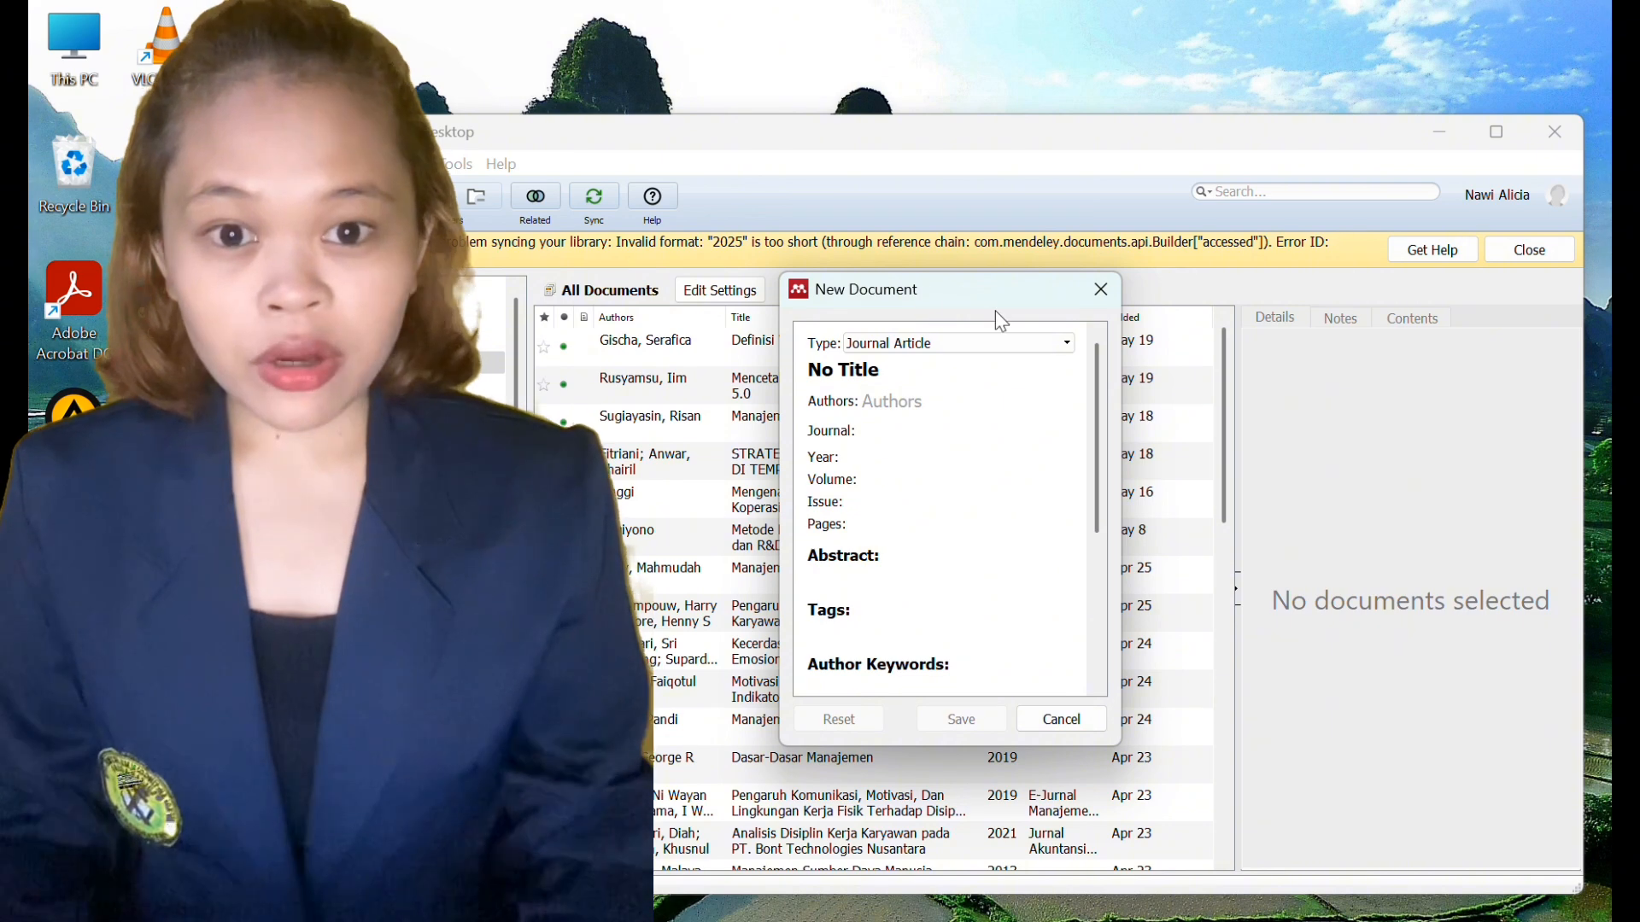
left_click(1008, 350)
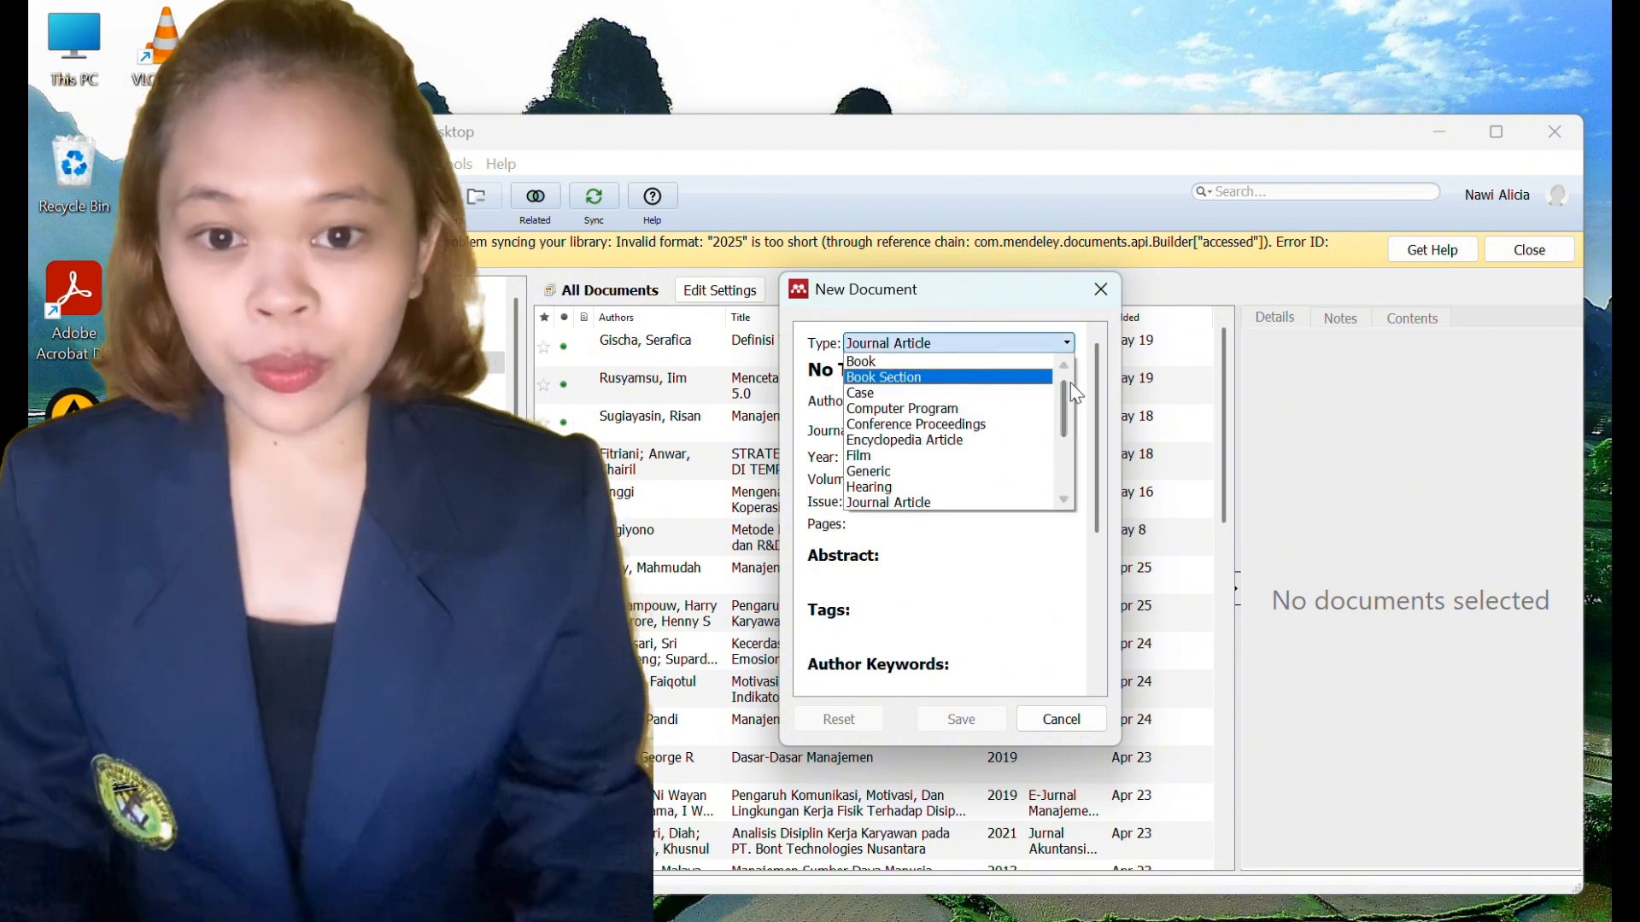
left_click_drag(1063, 412, 1060, 483)
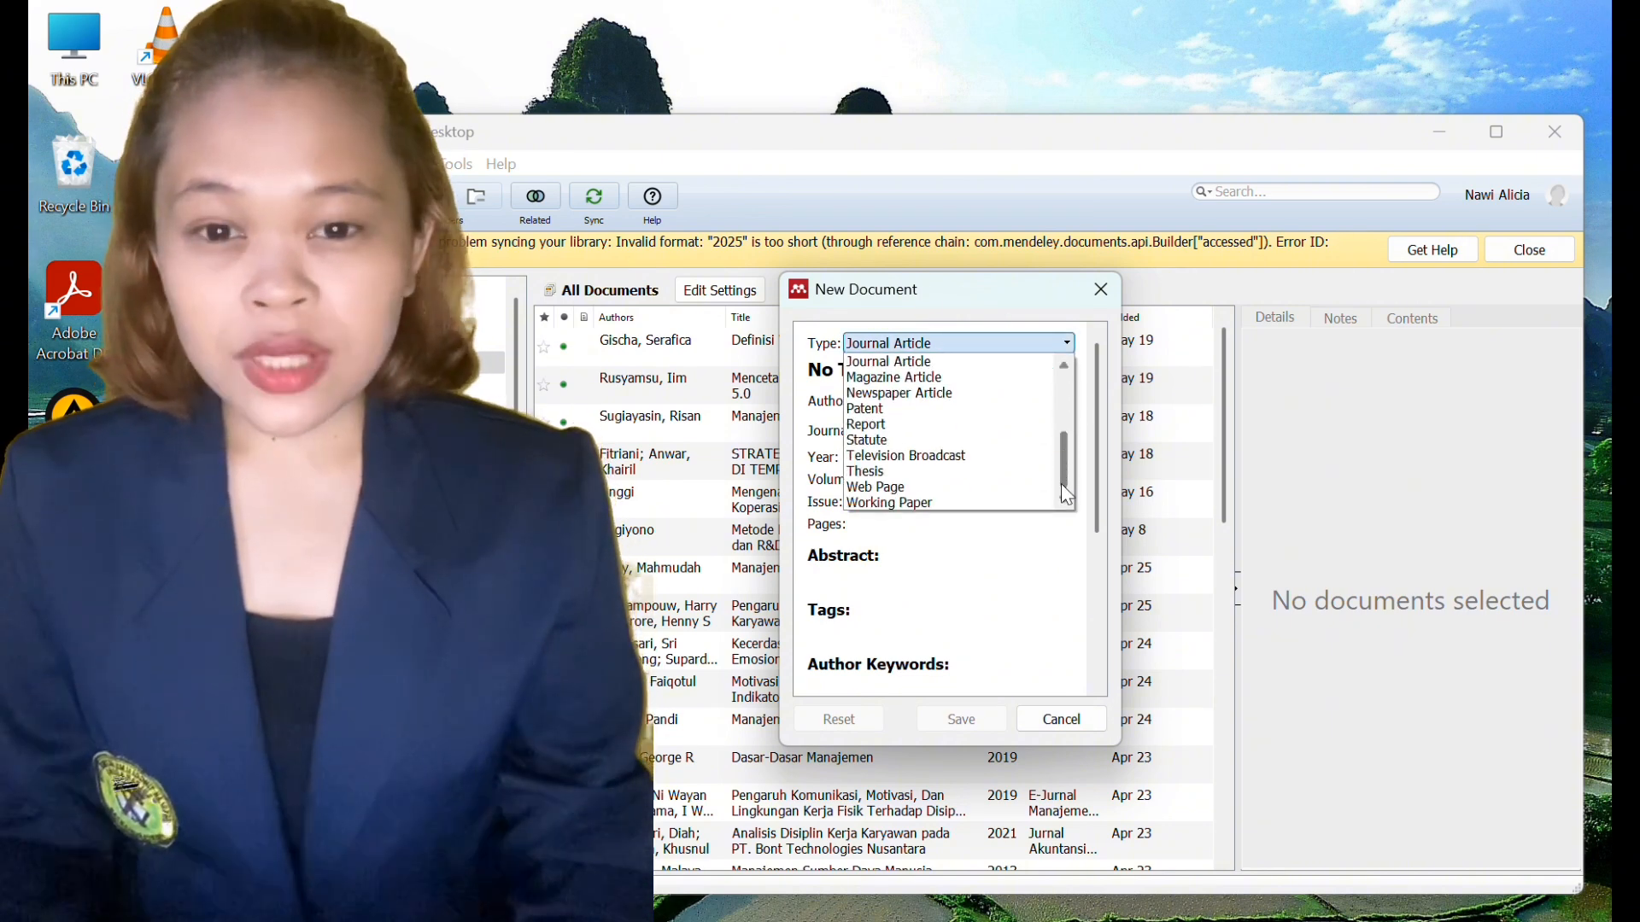
left_click(974, 425)
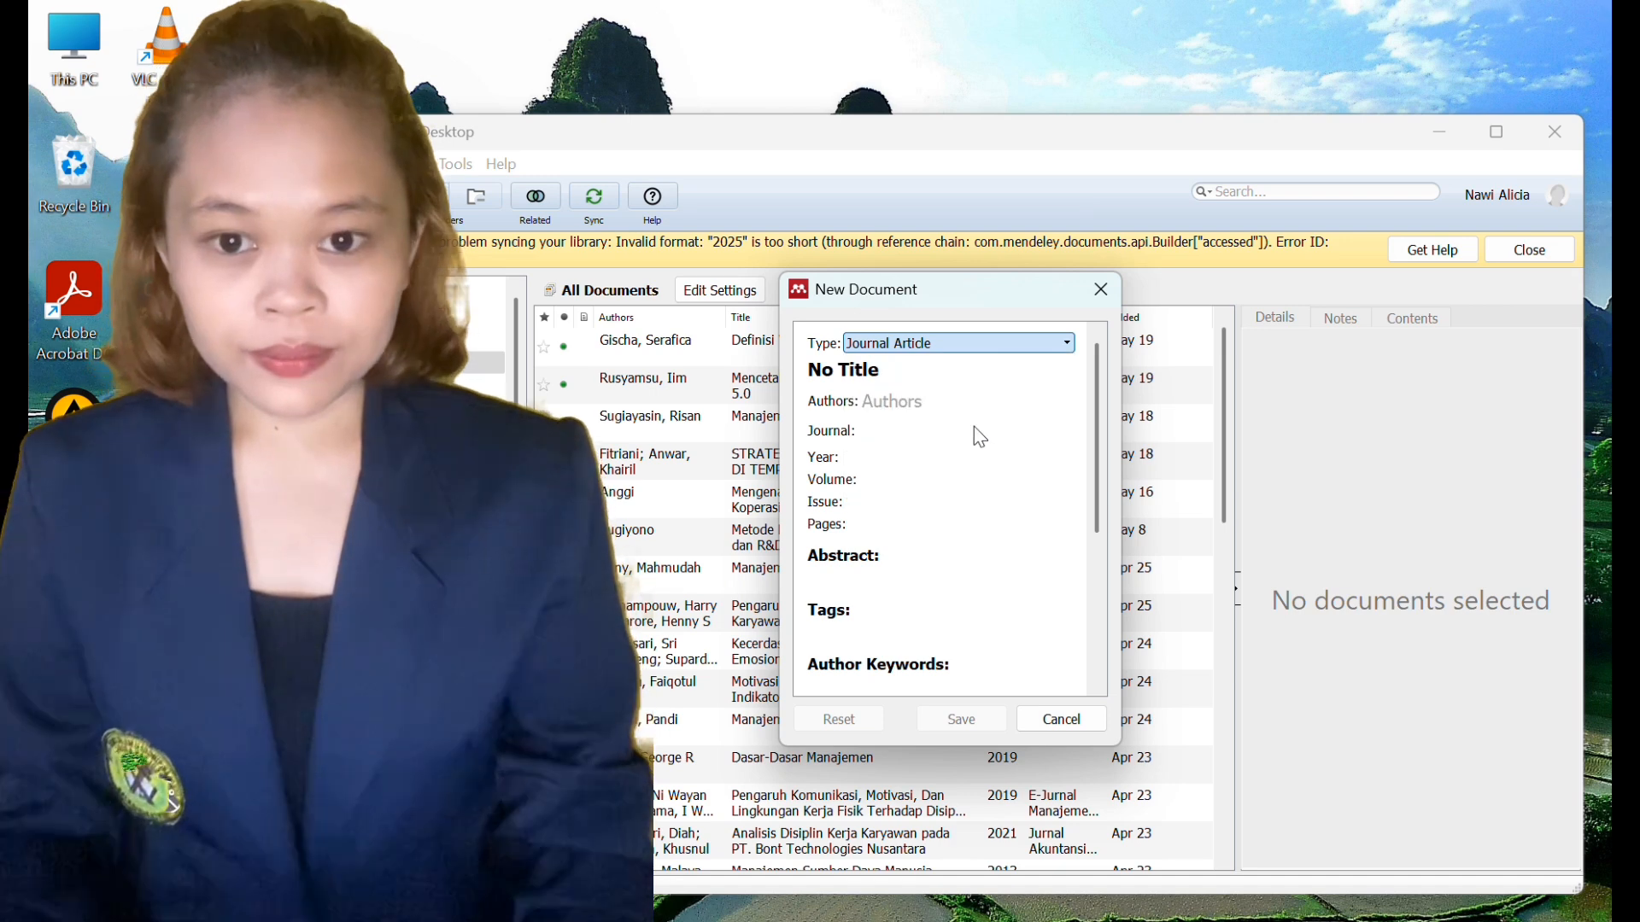
Replace the placeholder title with "Membebaskan Anak untuk Eksplor, Bikin Anak Mandiri?", taken from the YouTube video's title
left_click(914, 369)
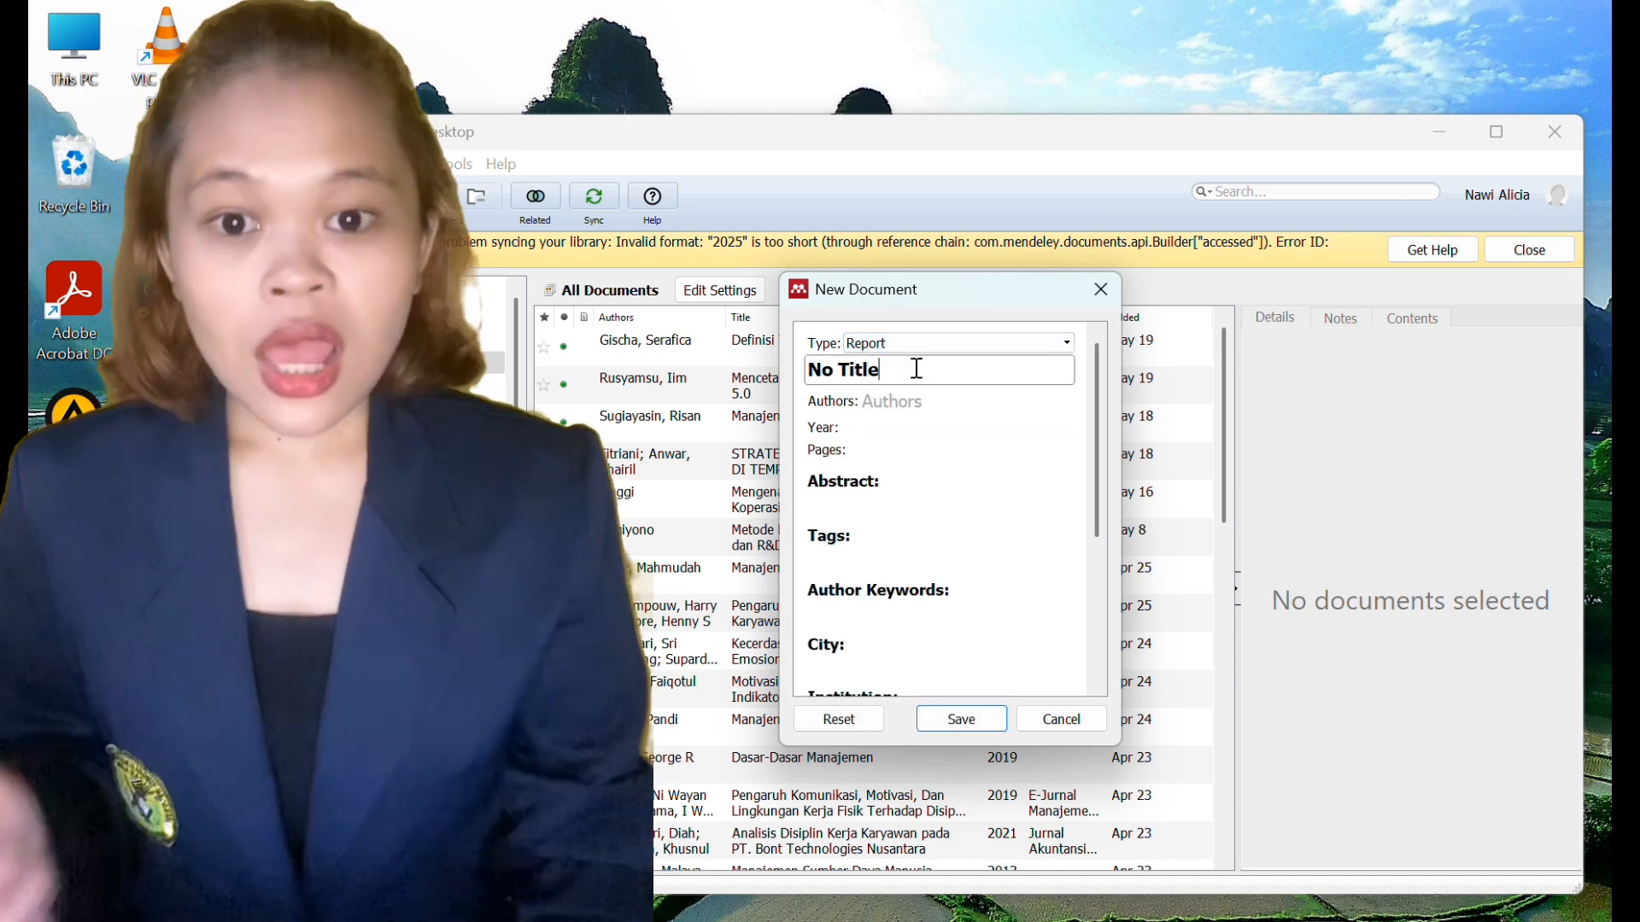
key("BackSpace")
key("BackSpace")
key("BackSpace")
key("BackSpace")
key("BackSpace")
key("BackSpace")
key("BackSpace")
key("BackSpace")
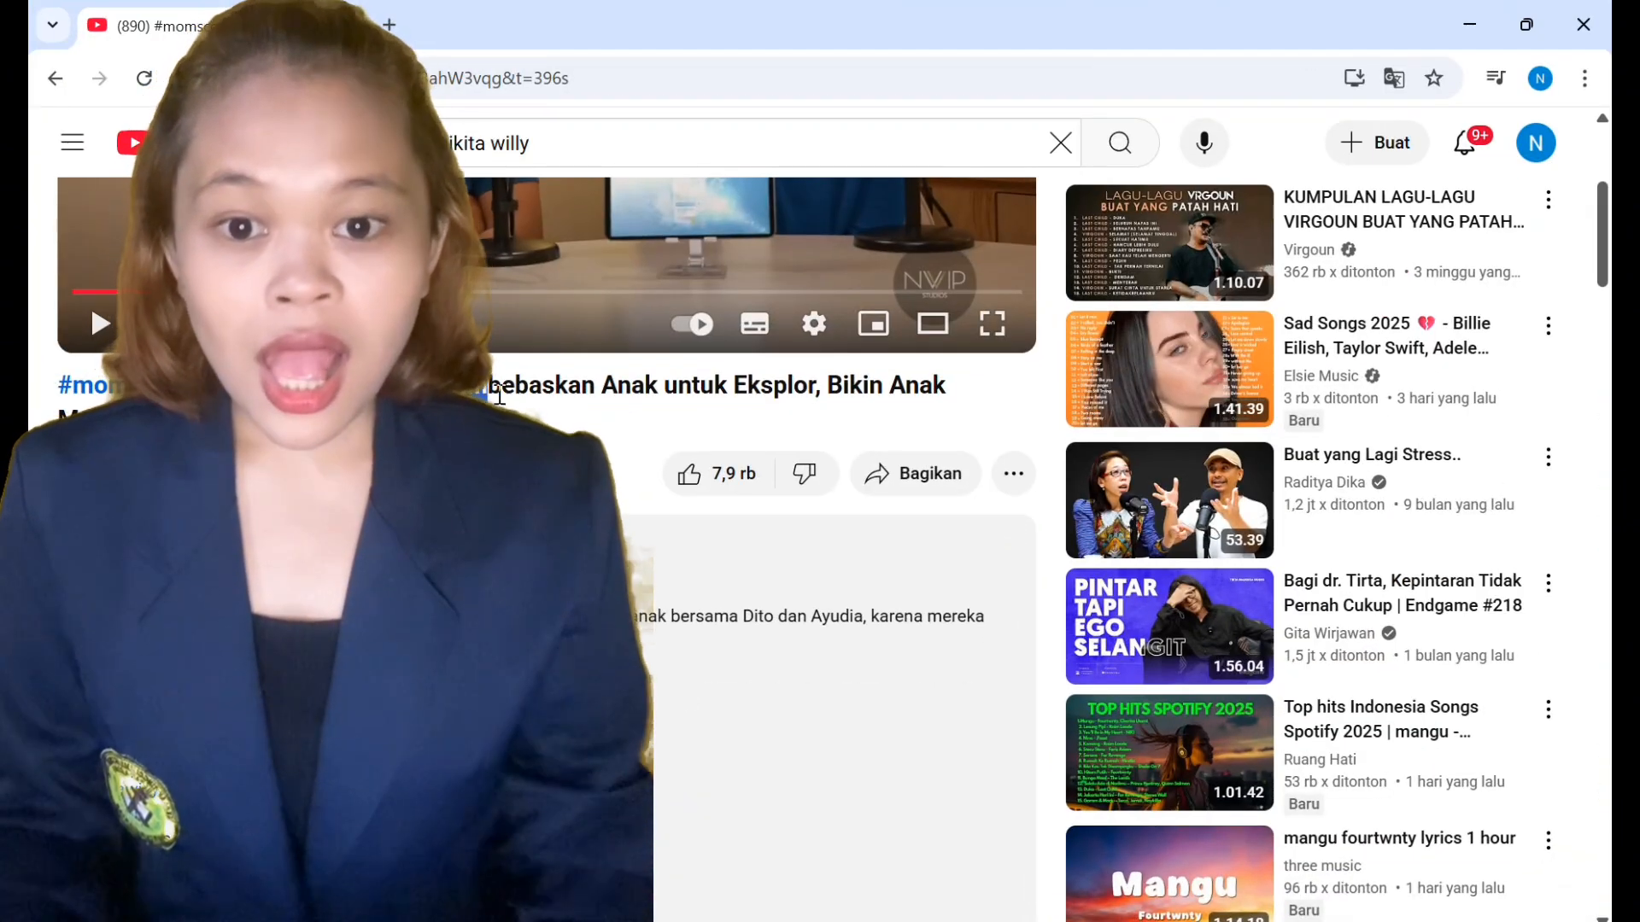
triple_click(501, 395)
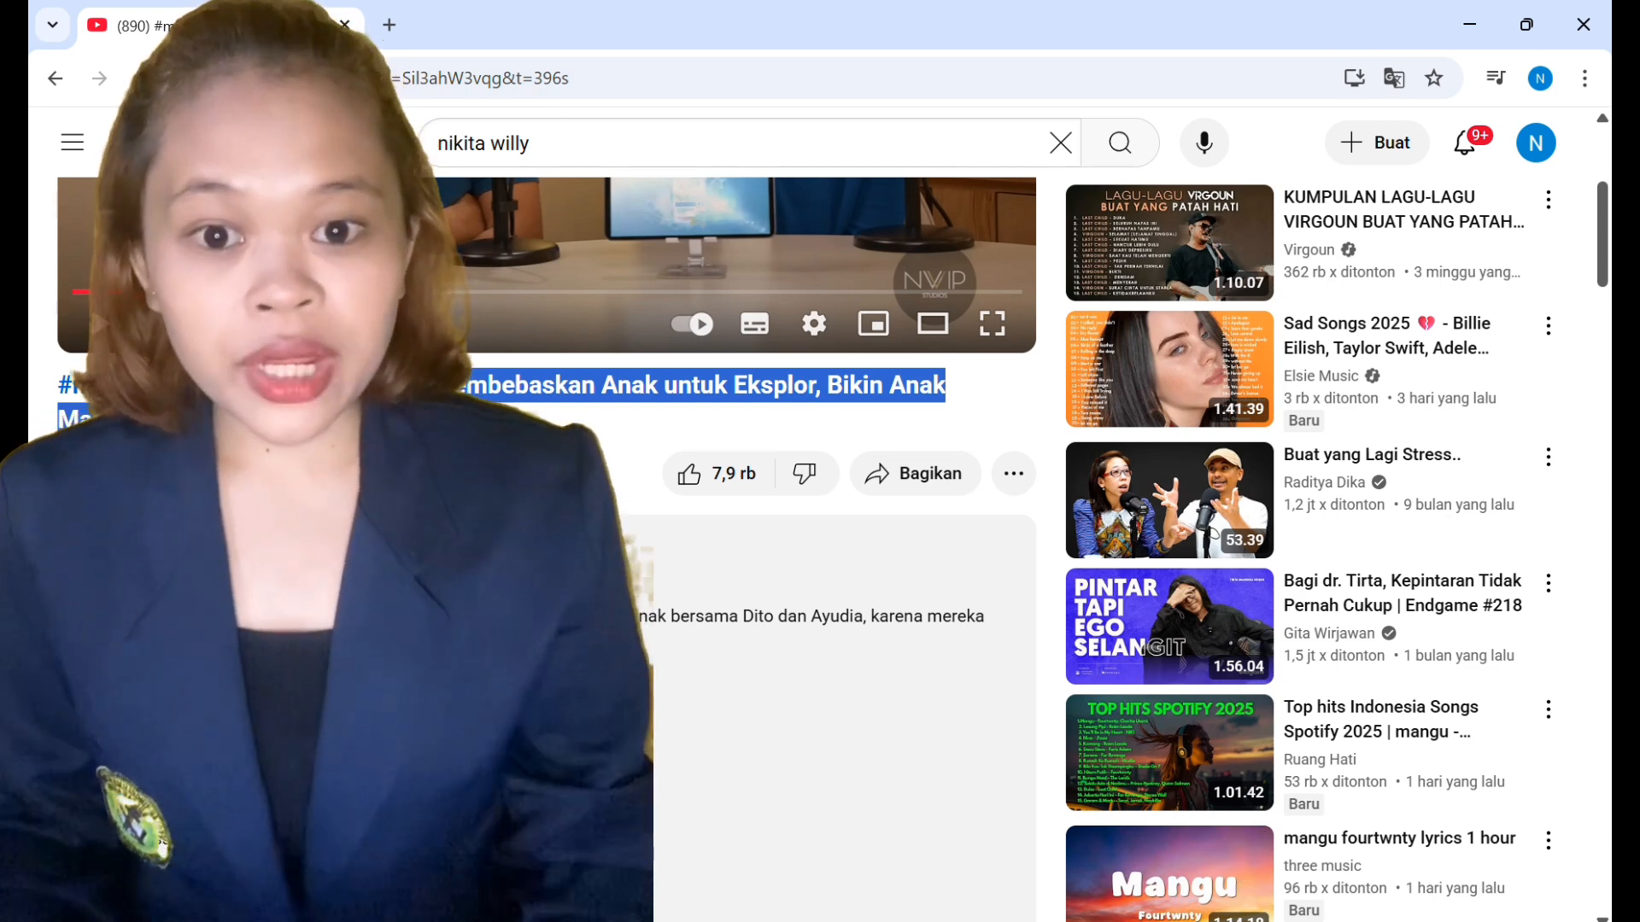
key("alt+Tab")
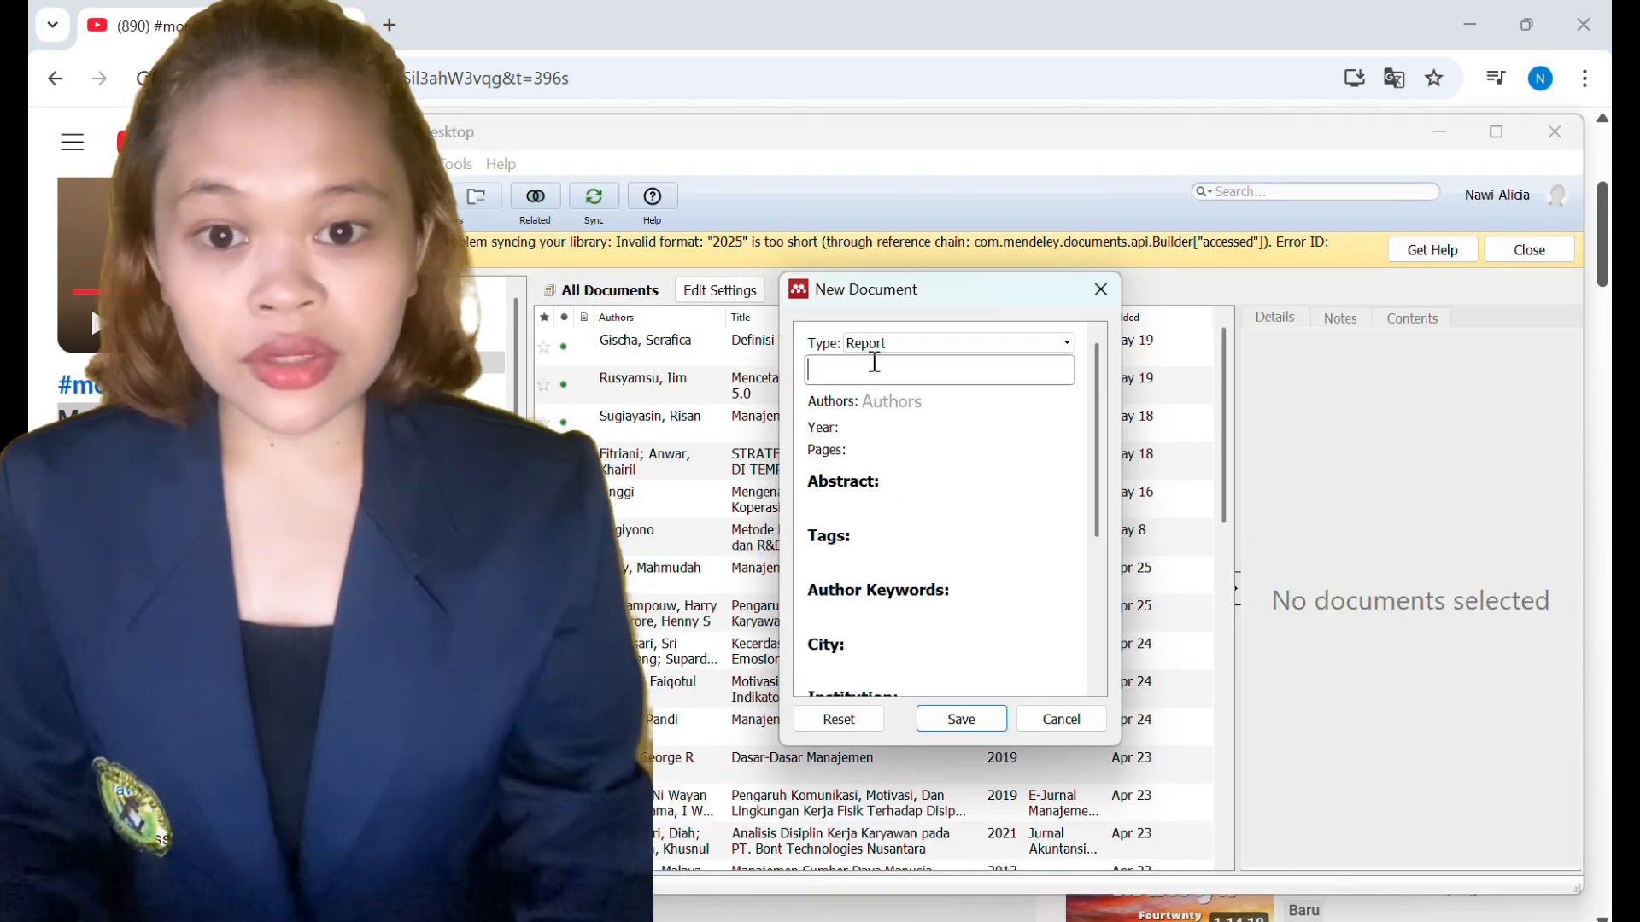
type("Membebaskan Anak untuk Eksplor, Bikin Anak Mandiri?")
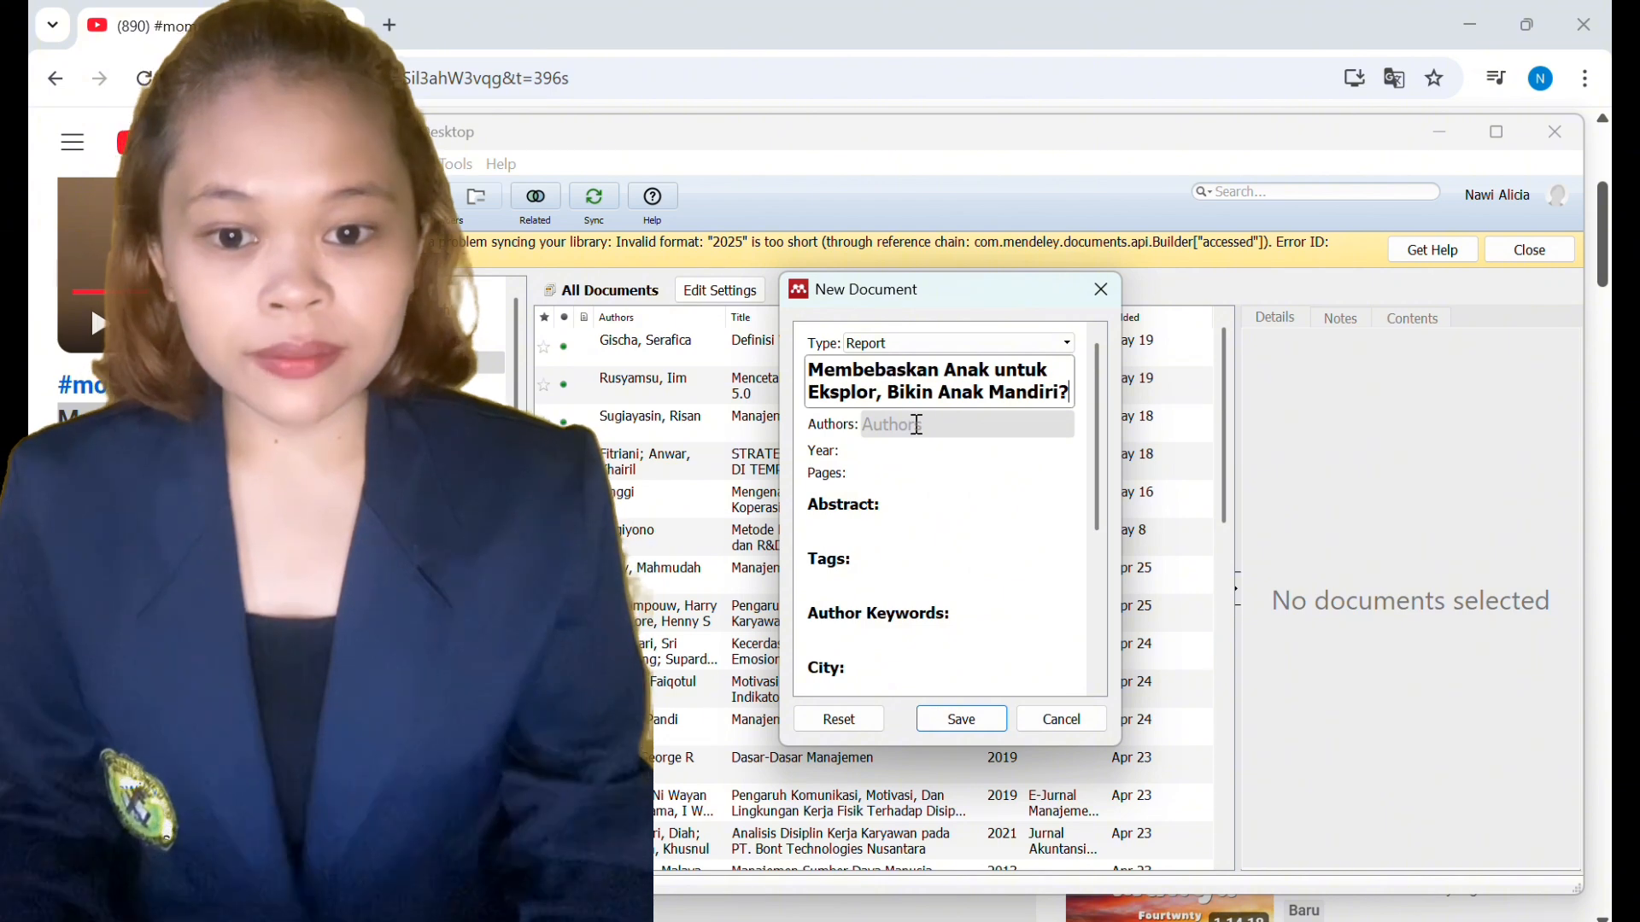
Enter Ditto and Ayudia as the document's authors, each on a separate line
left_click(919, 425)
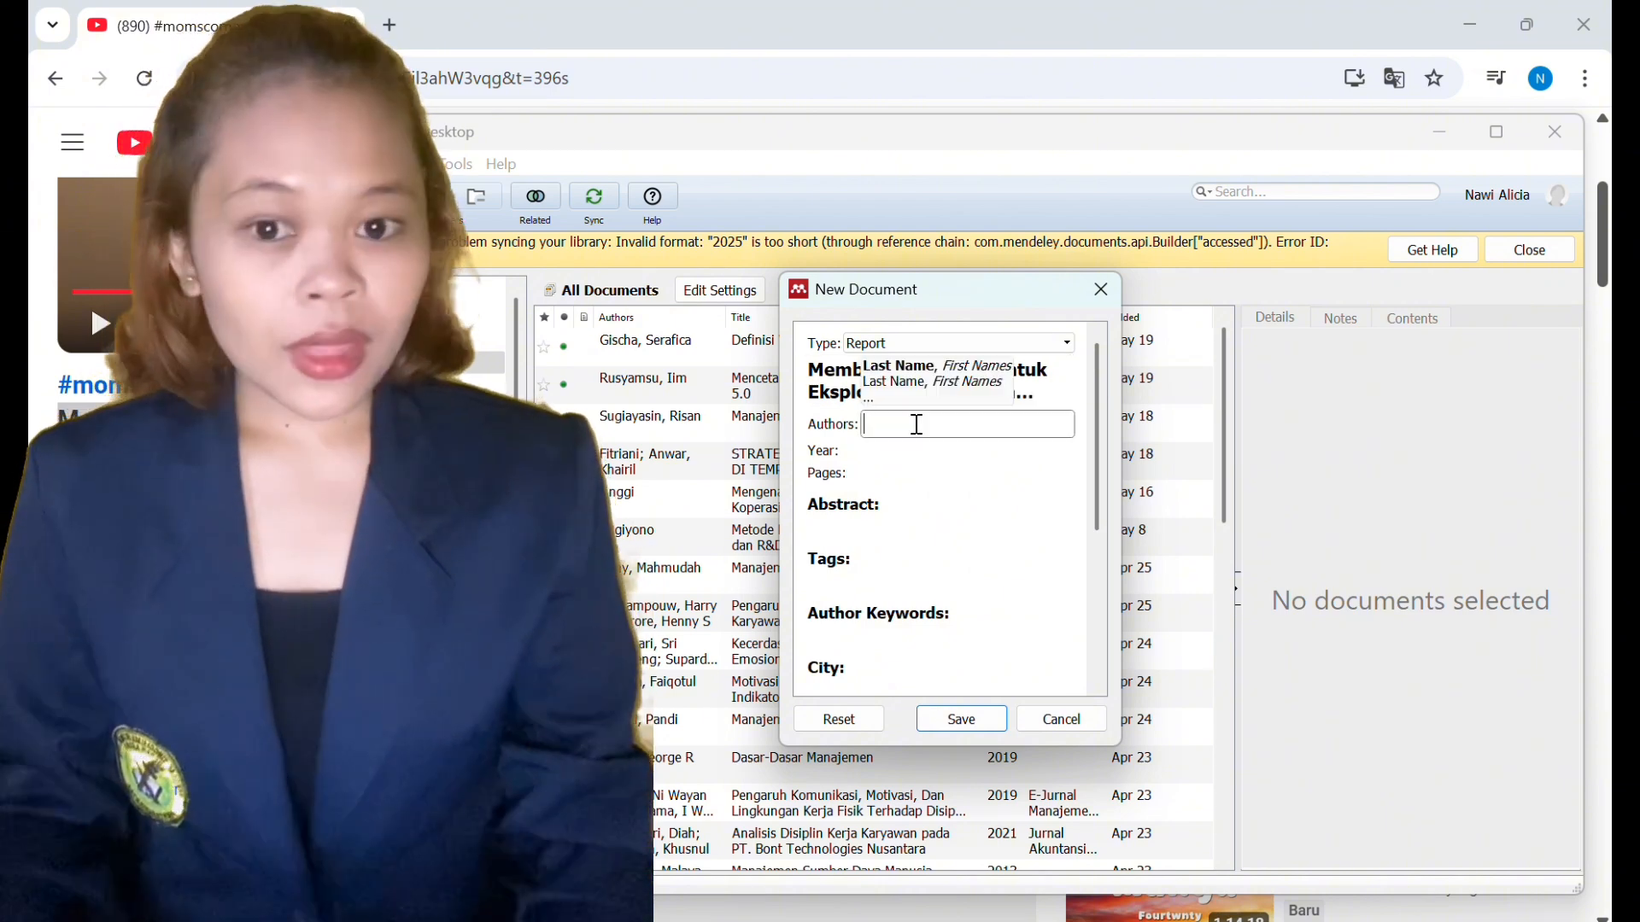
type("D")
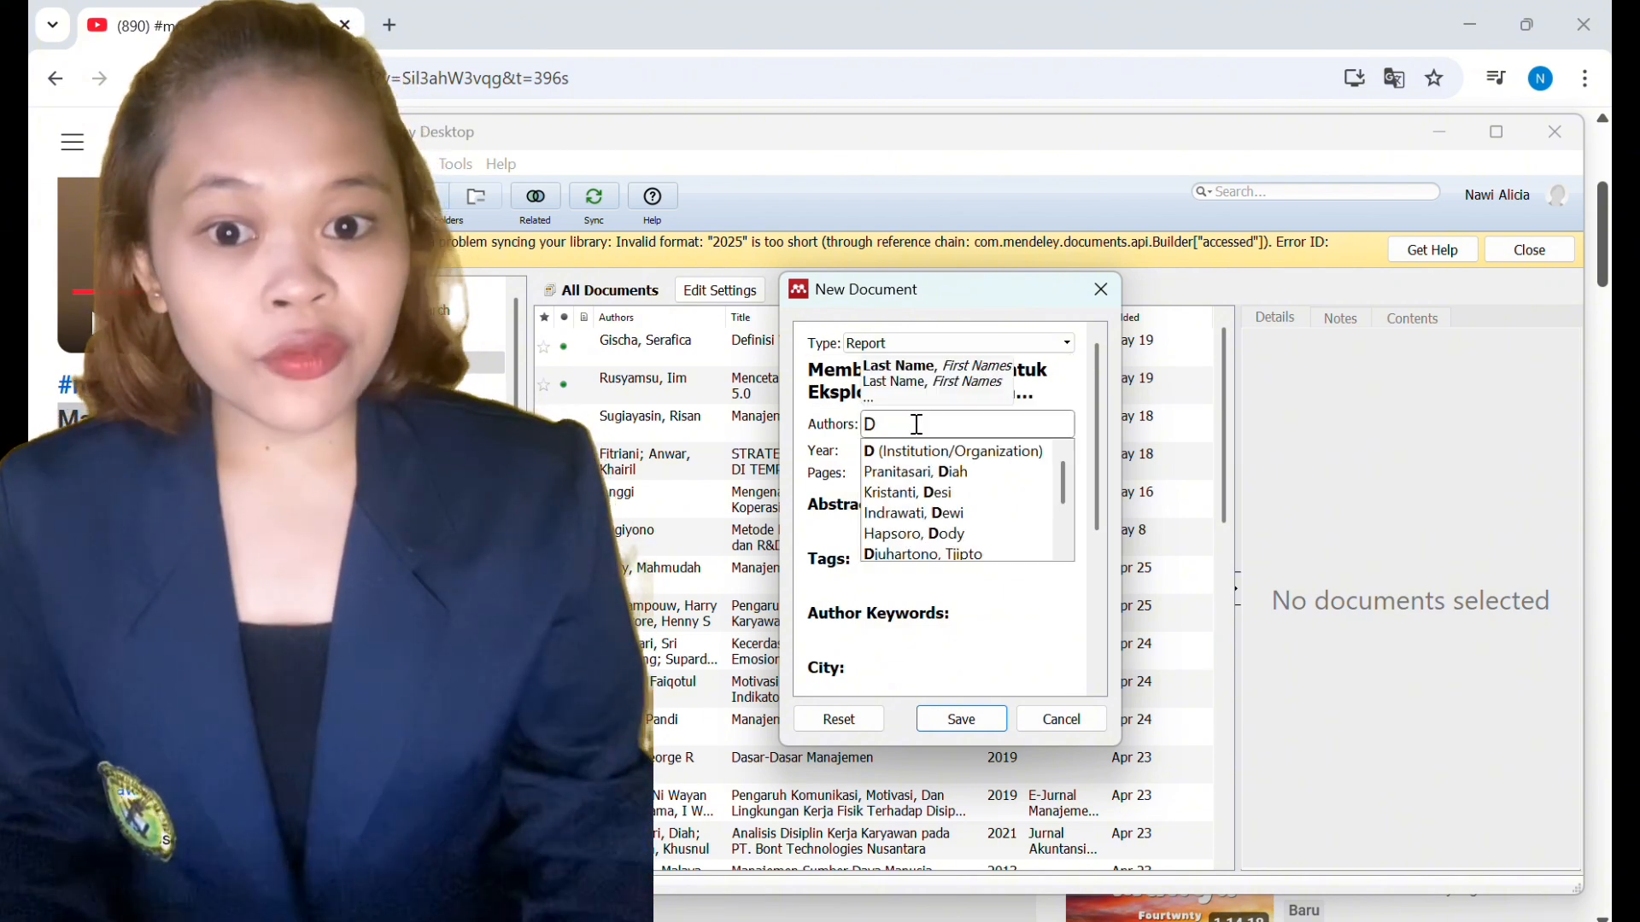
type("itt")
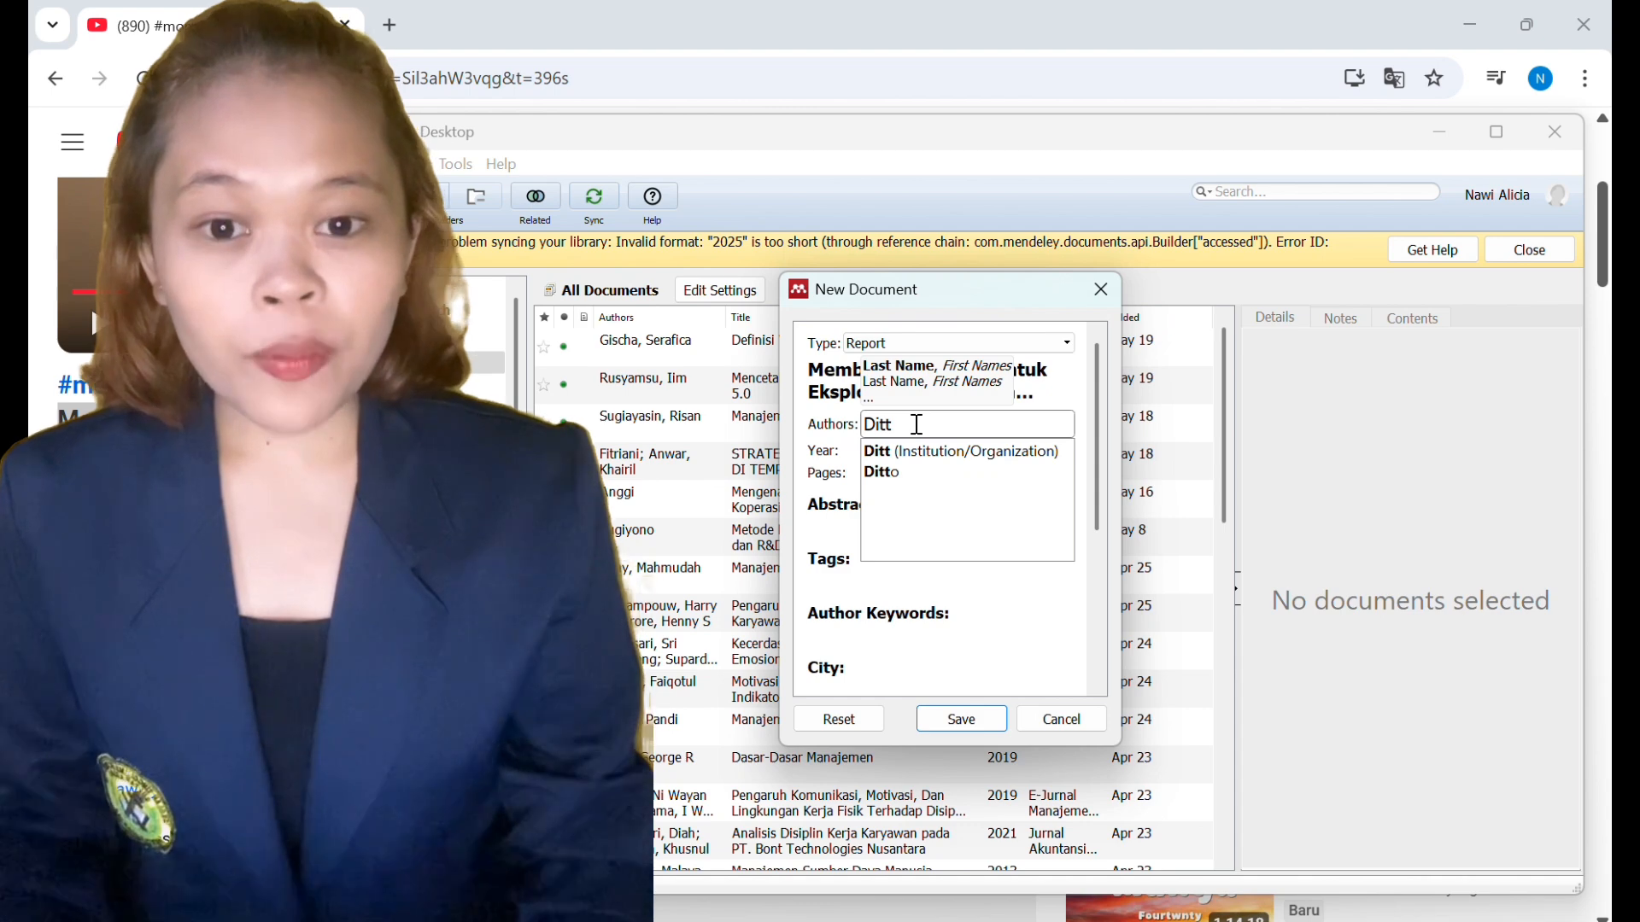
left_click(922, 471)
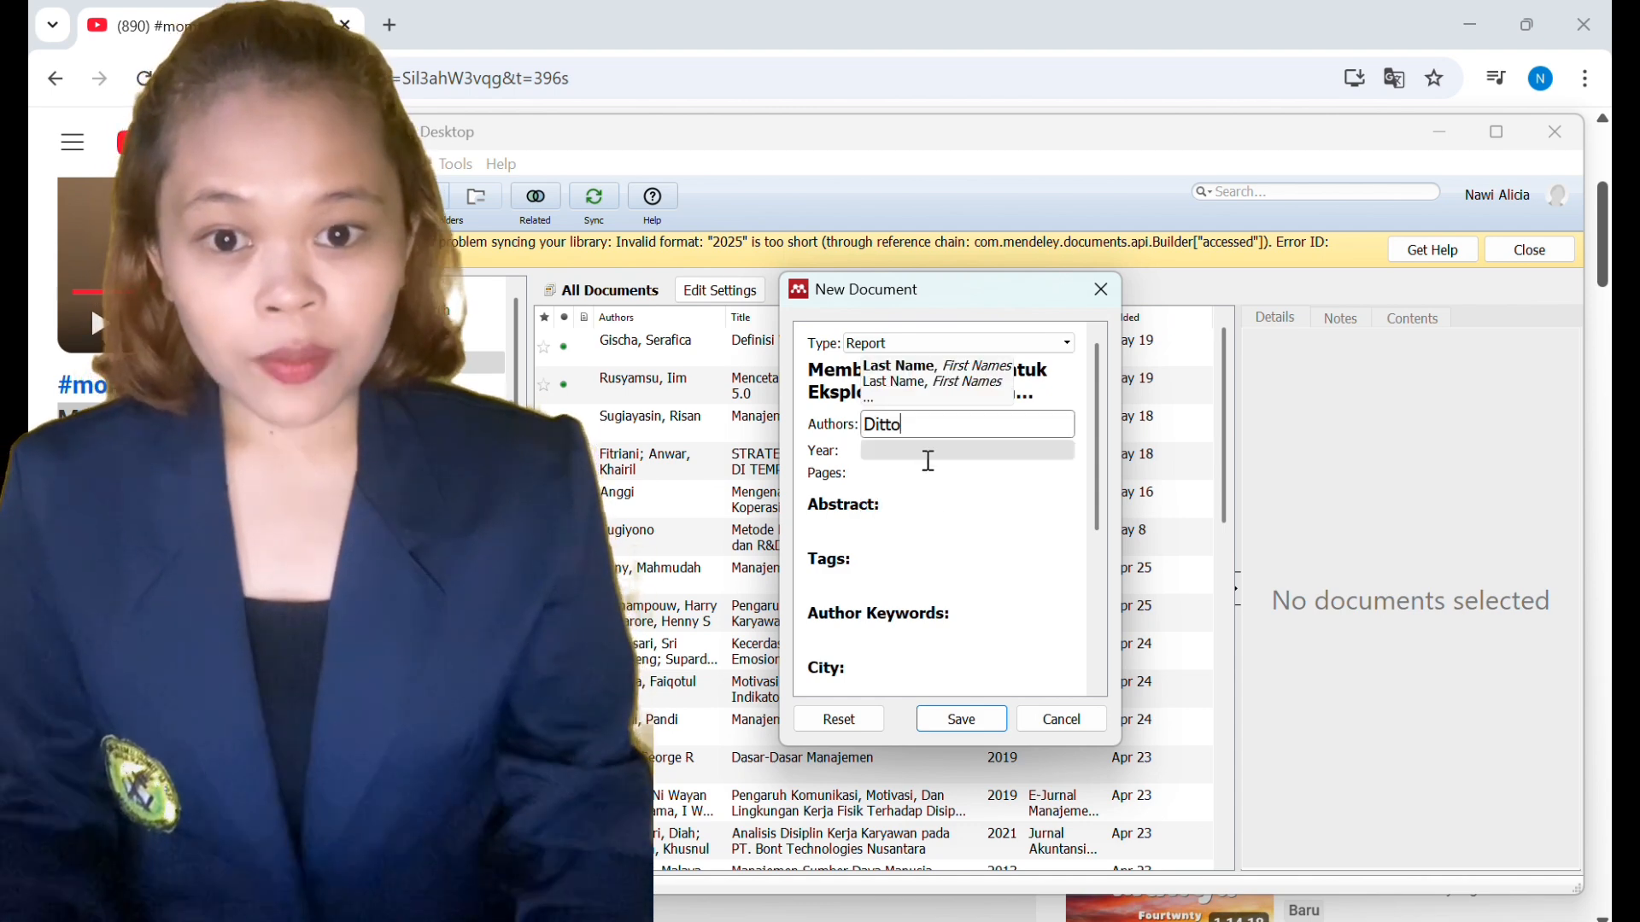
key("Return")
type("A")
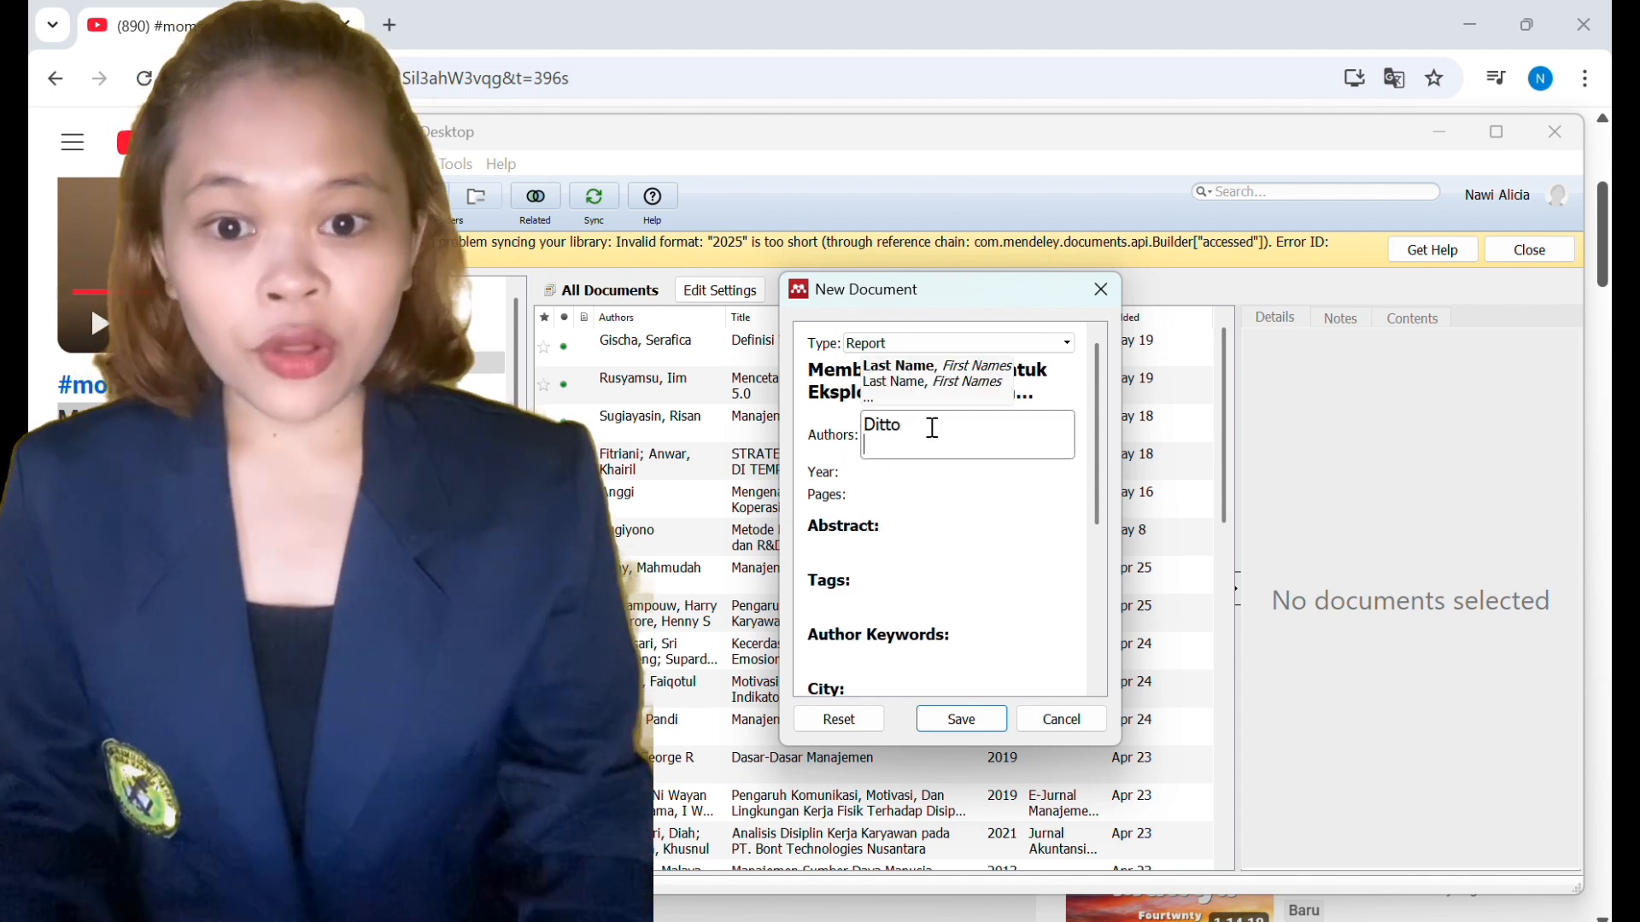
type("yu")
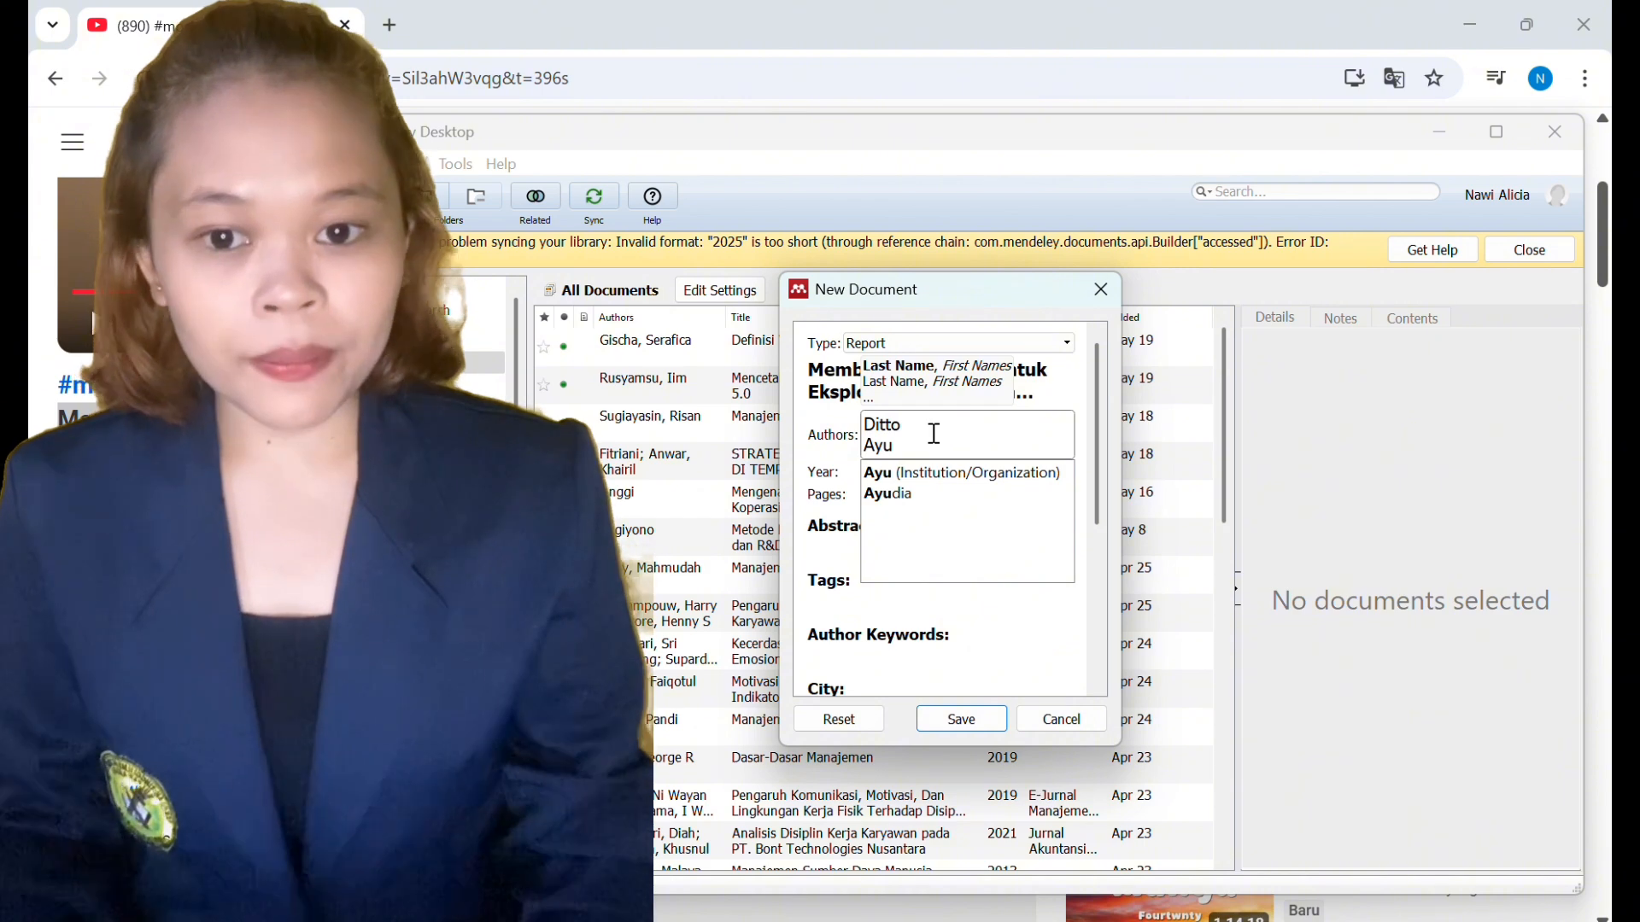
left_click(939, 492)
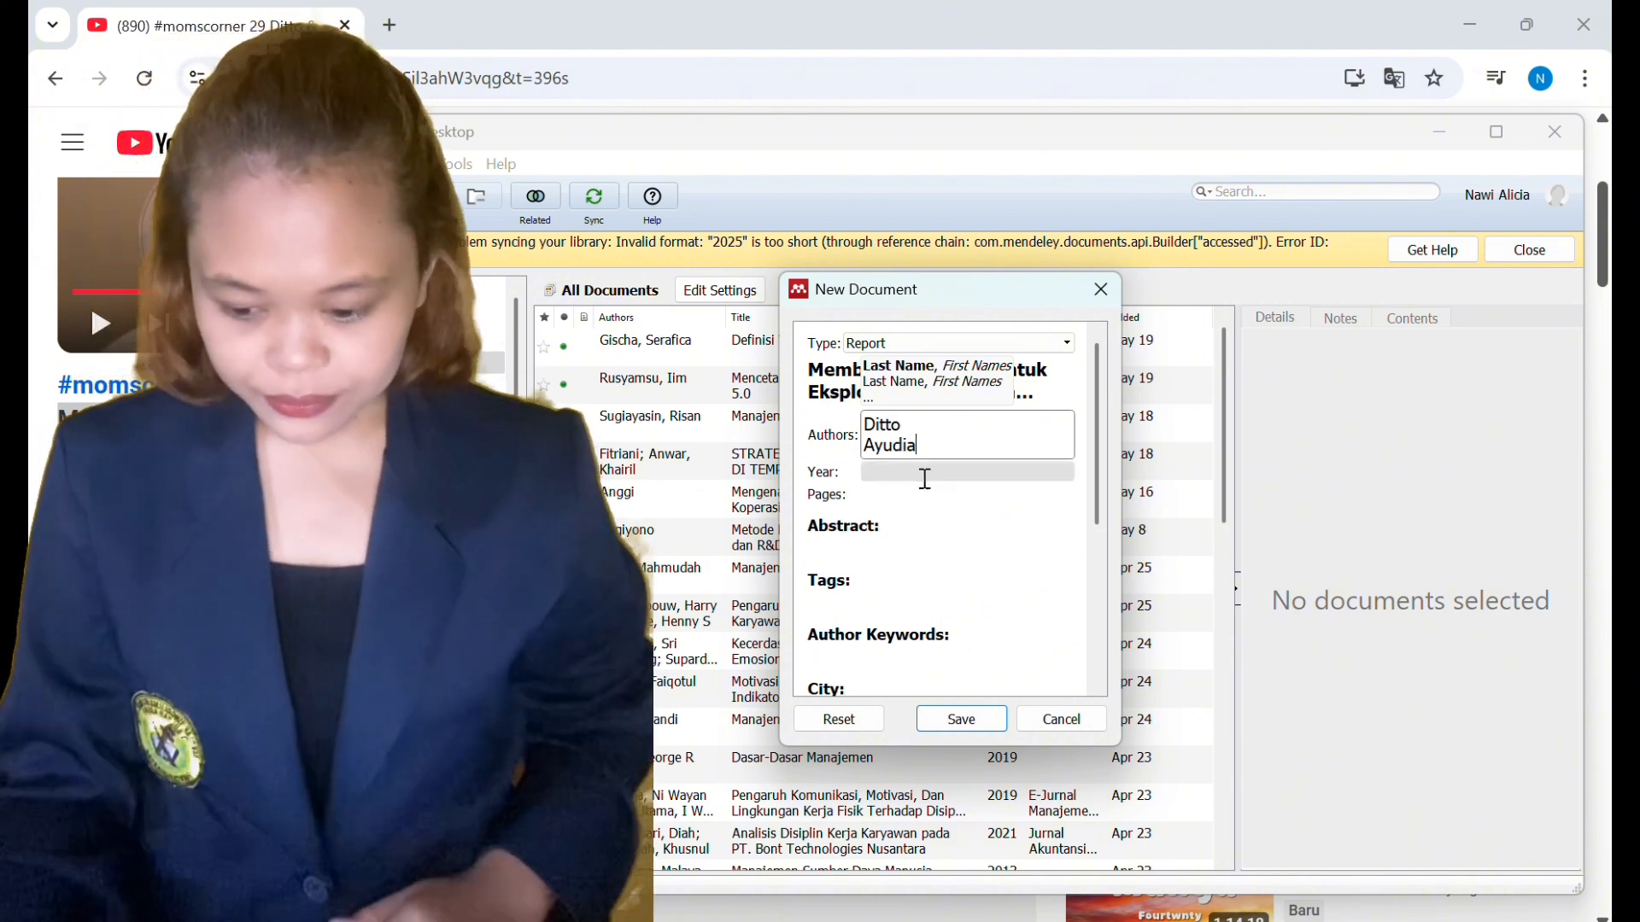
Look up the publication date on the YouTube video page and set the document's year to 2024
left_click(1247, 920)
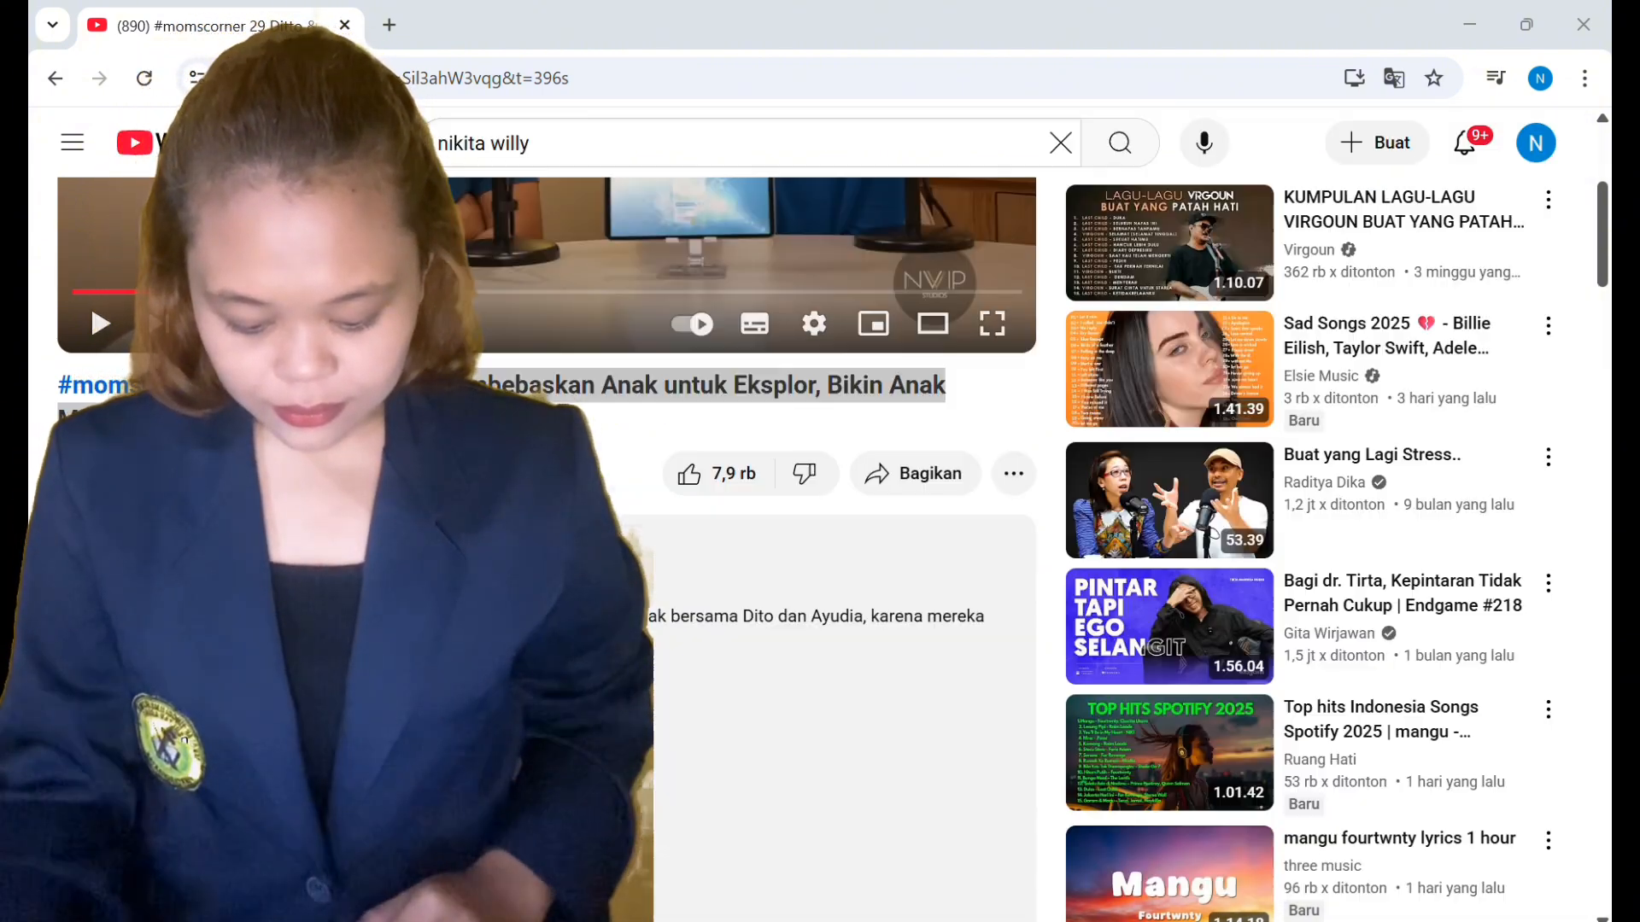
left_click(213, 464)
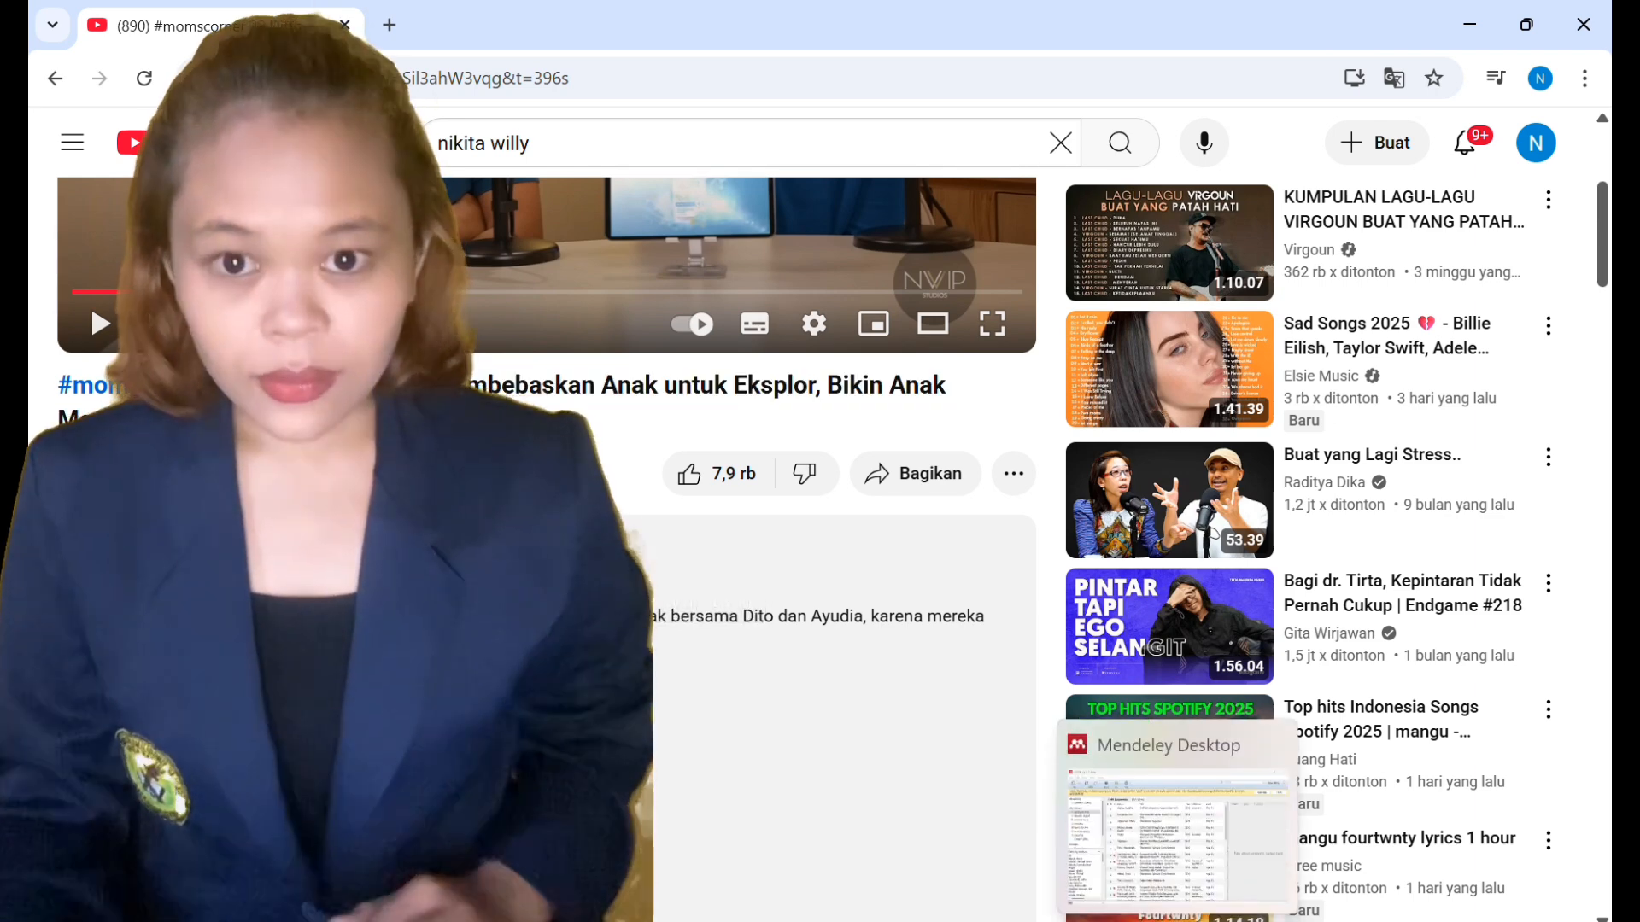
left_click(1177, 921)
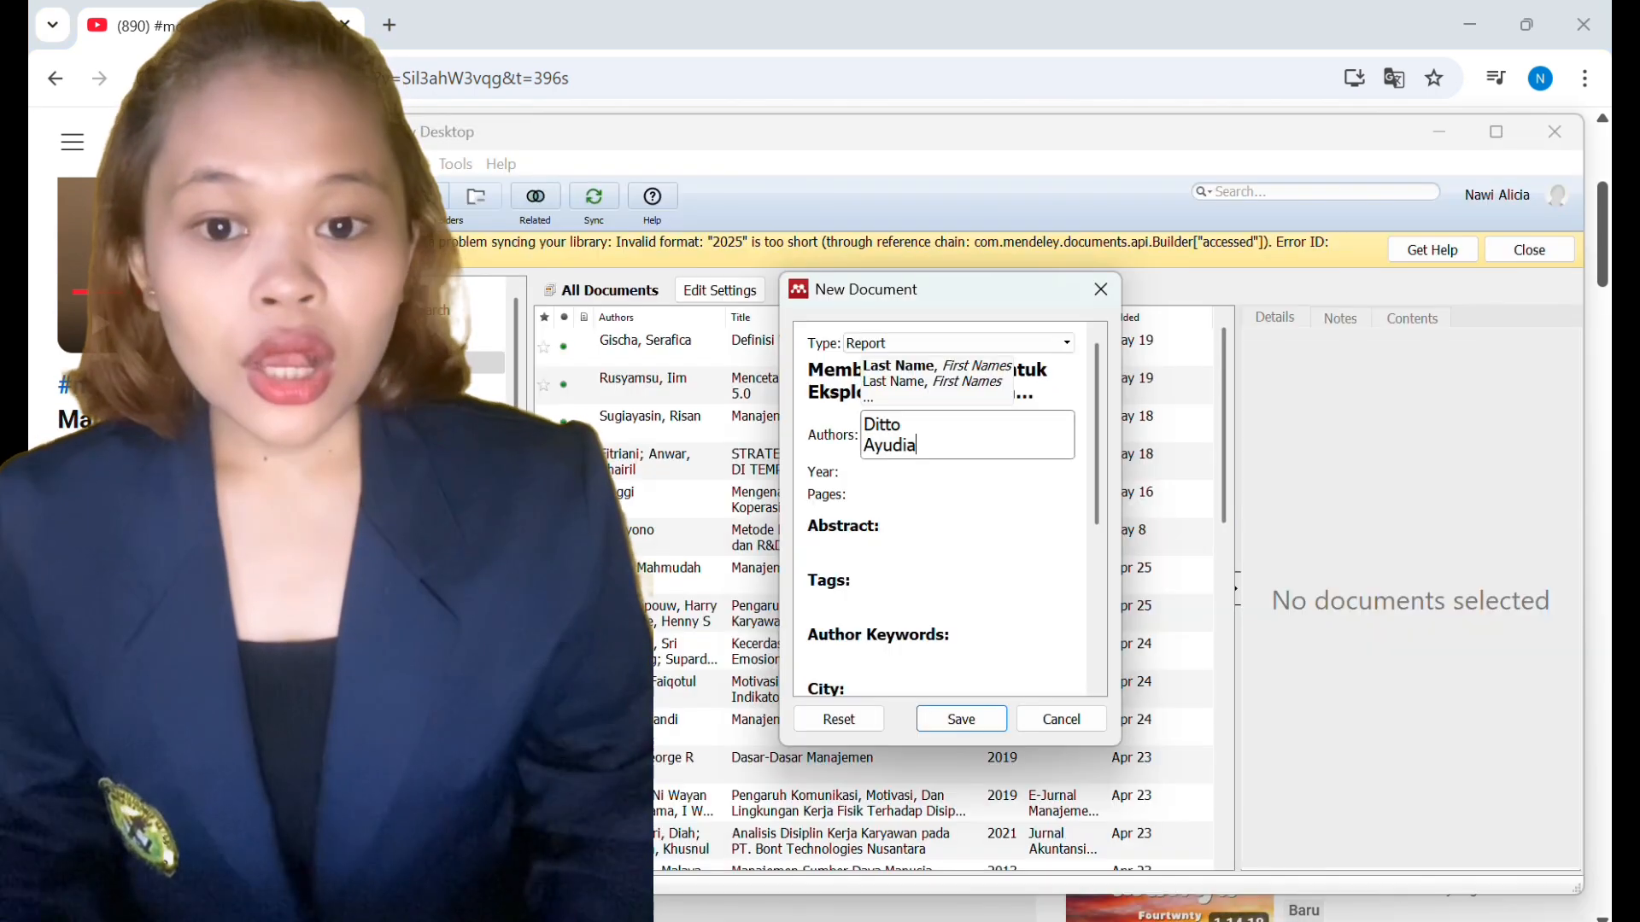
left_click(919, 473)
type("2024")
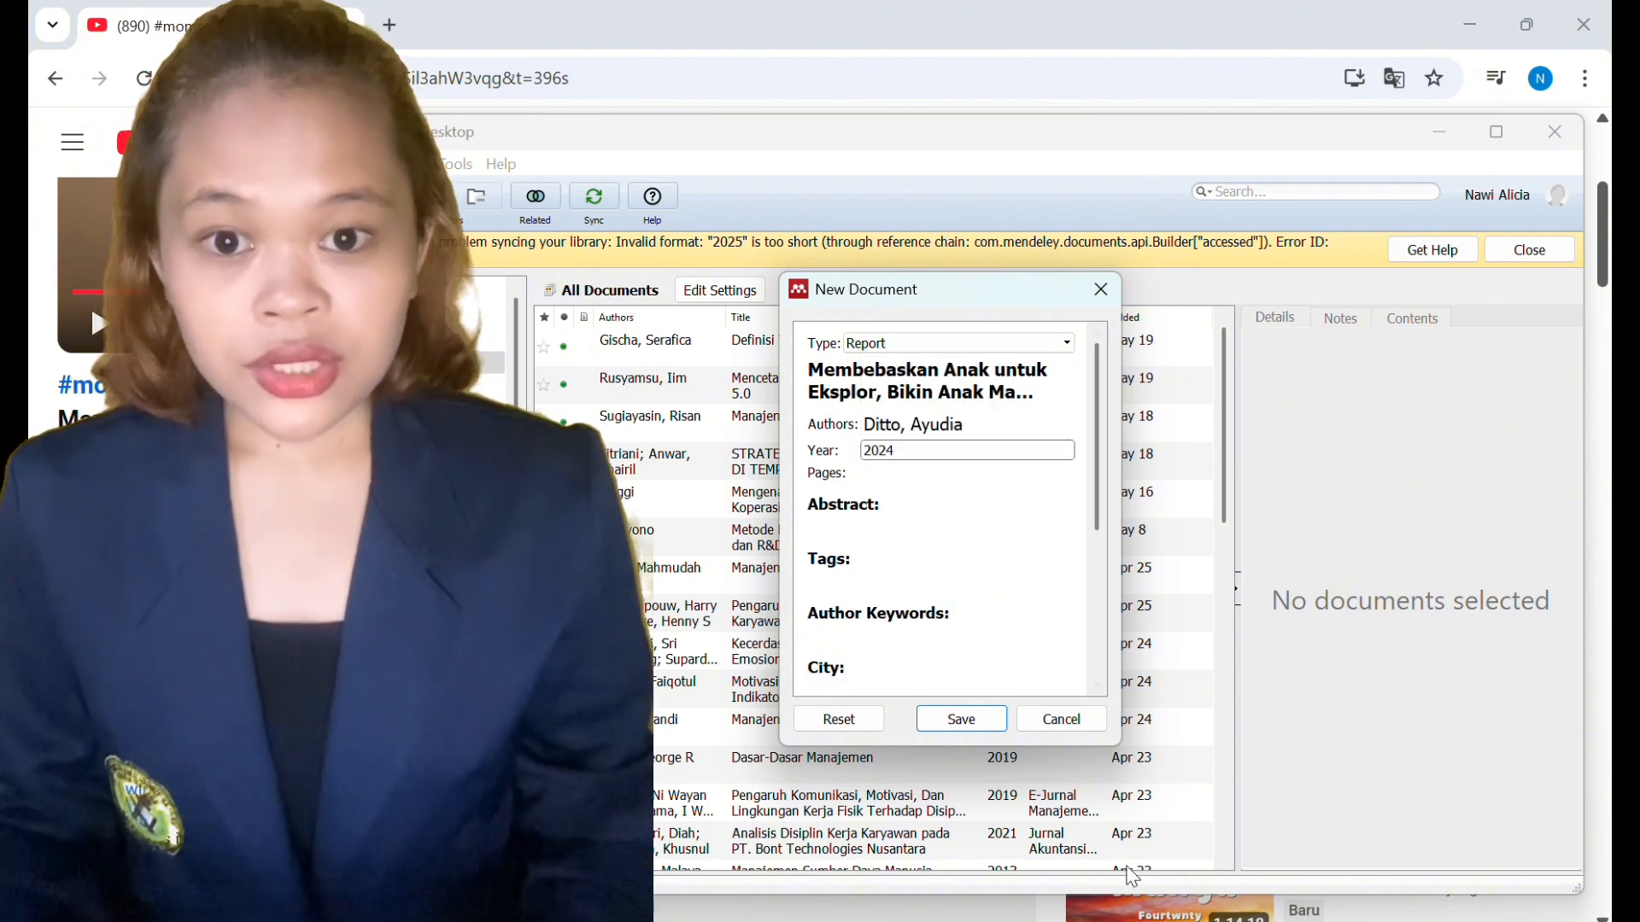
mouse_move(1122, 921)
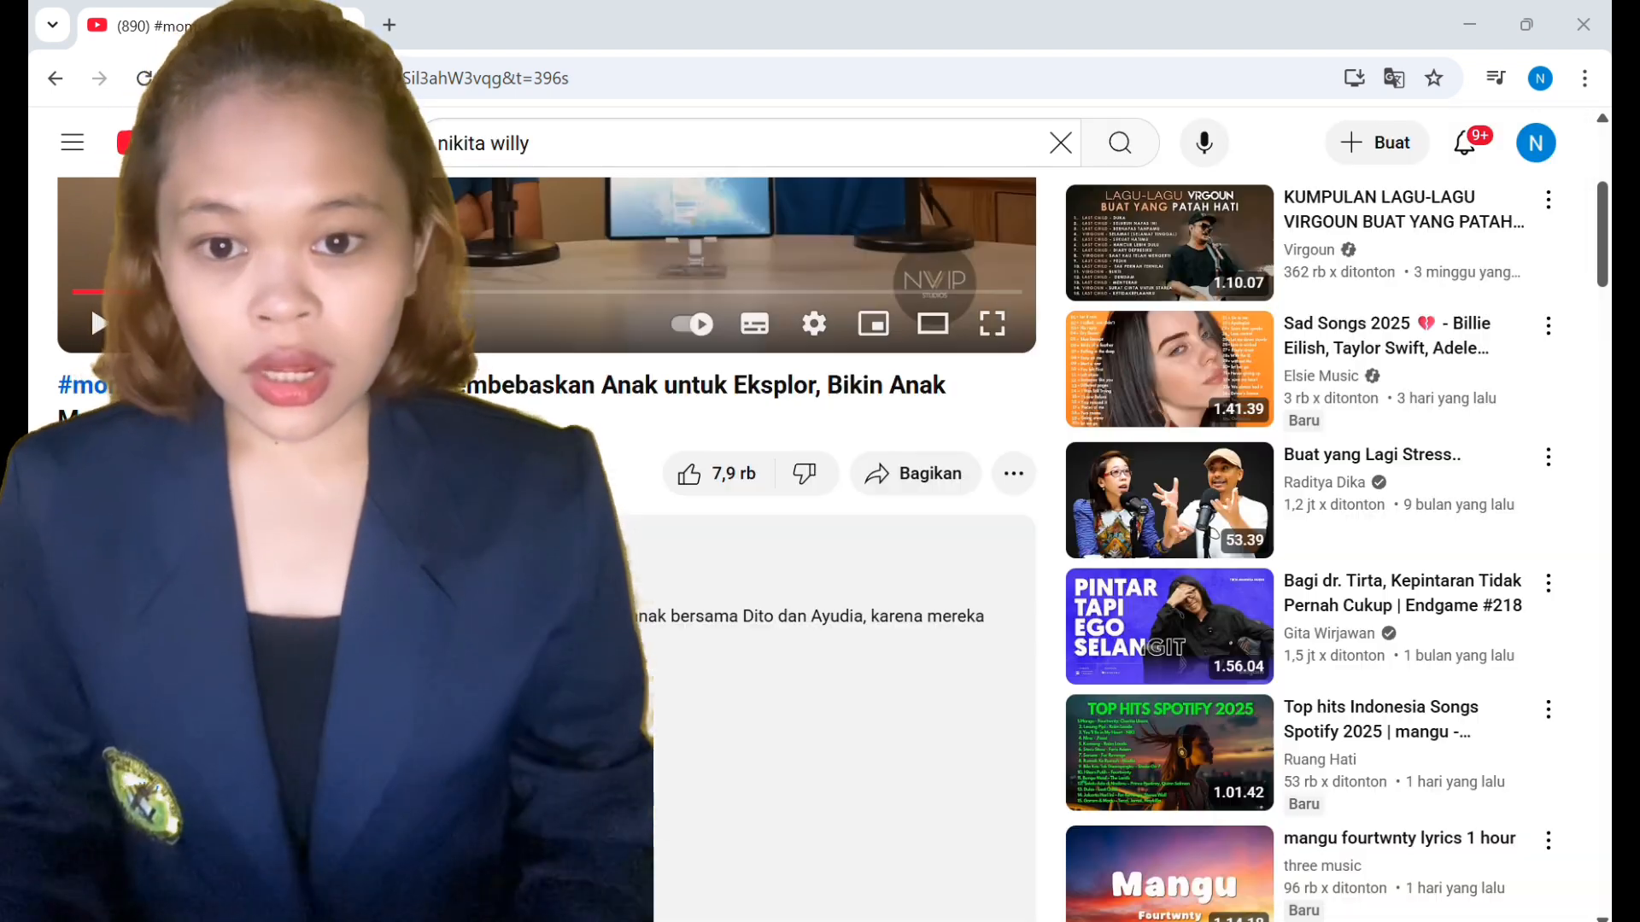
Copy the YouTube video's description and paste it into the new document's abstract
left_click(1122, 820)
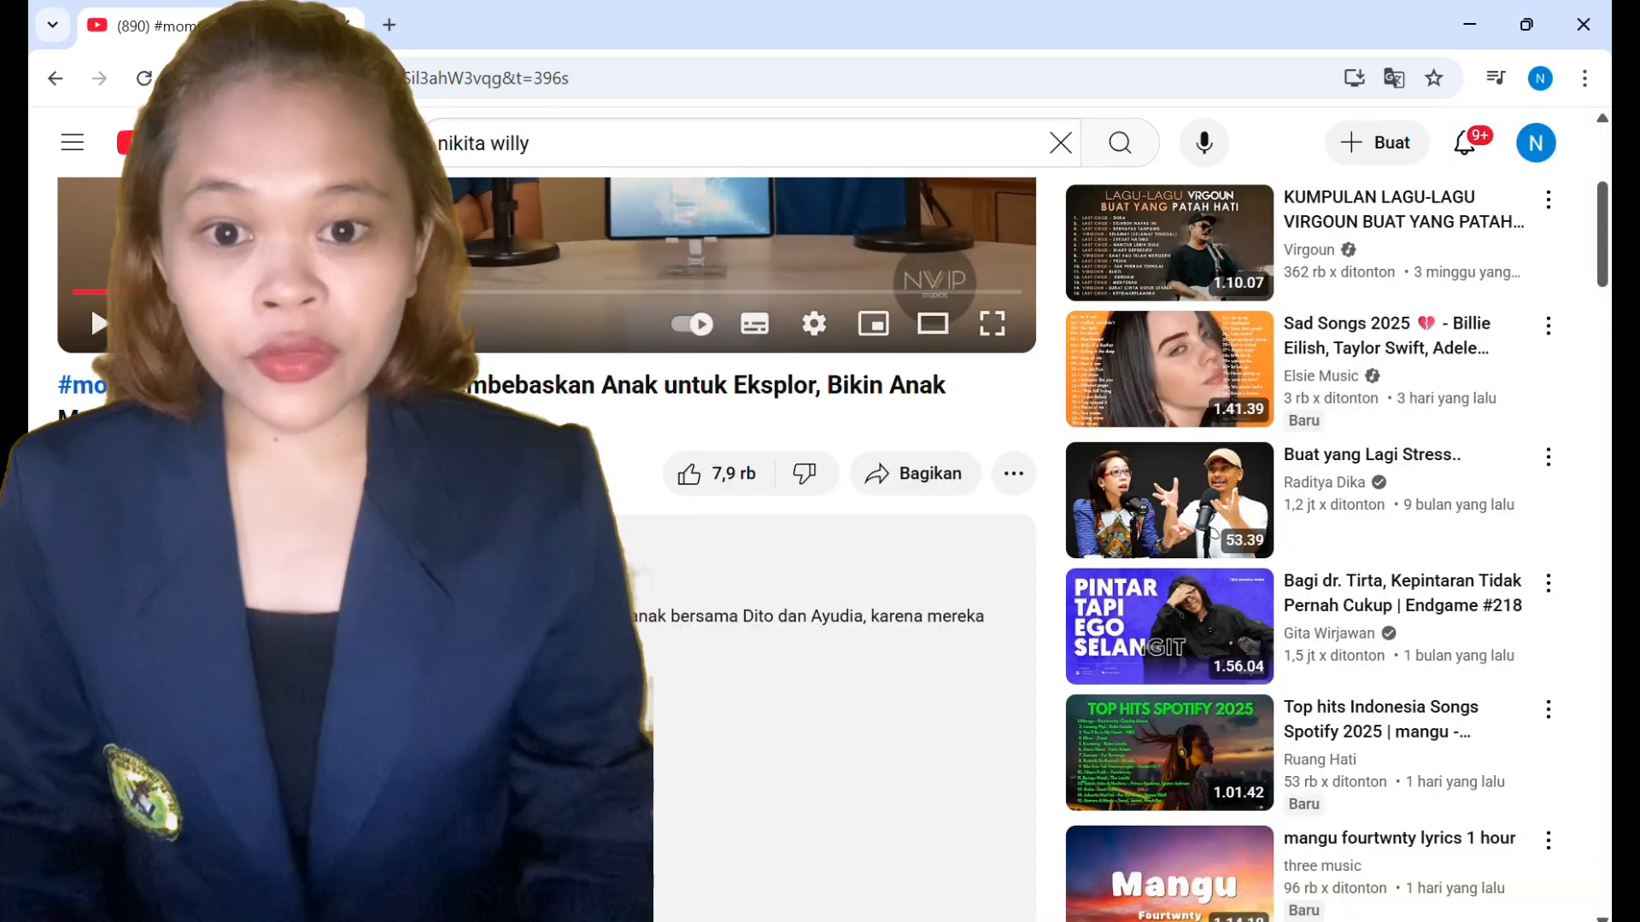
left_click_drag(74, 616, 342, 641)
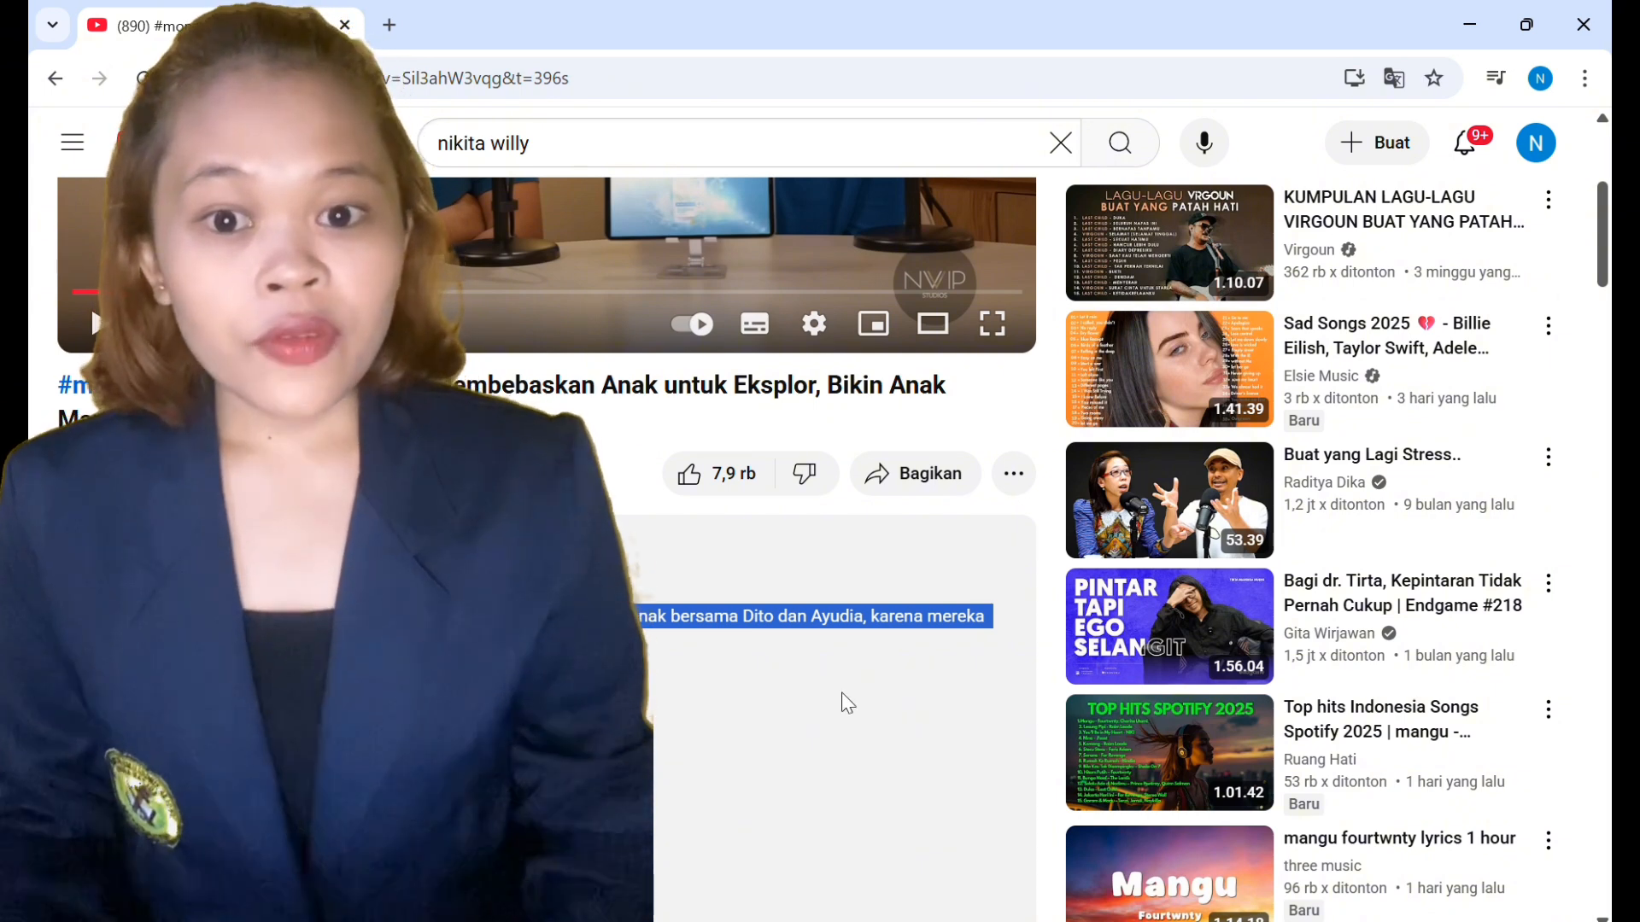
key("alt+Tab")
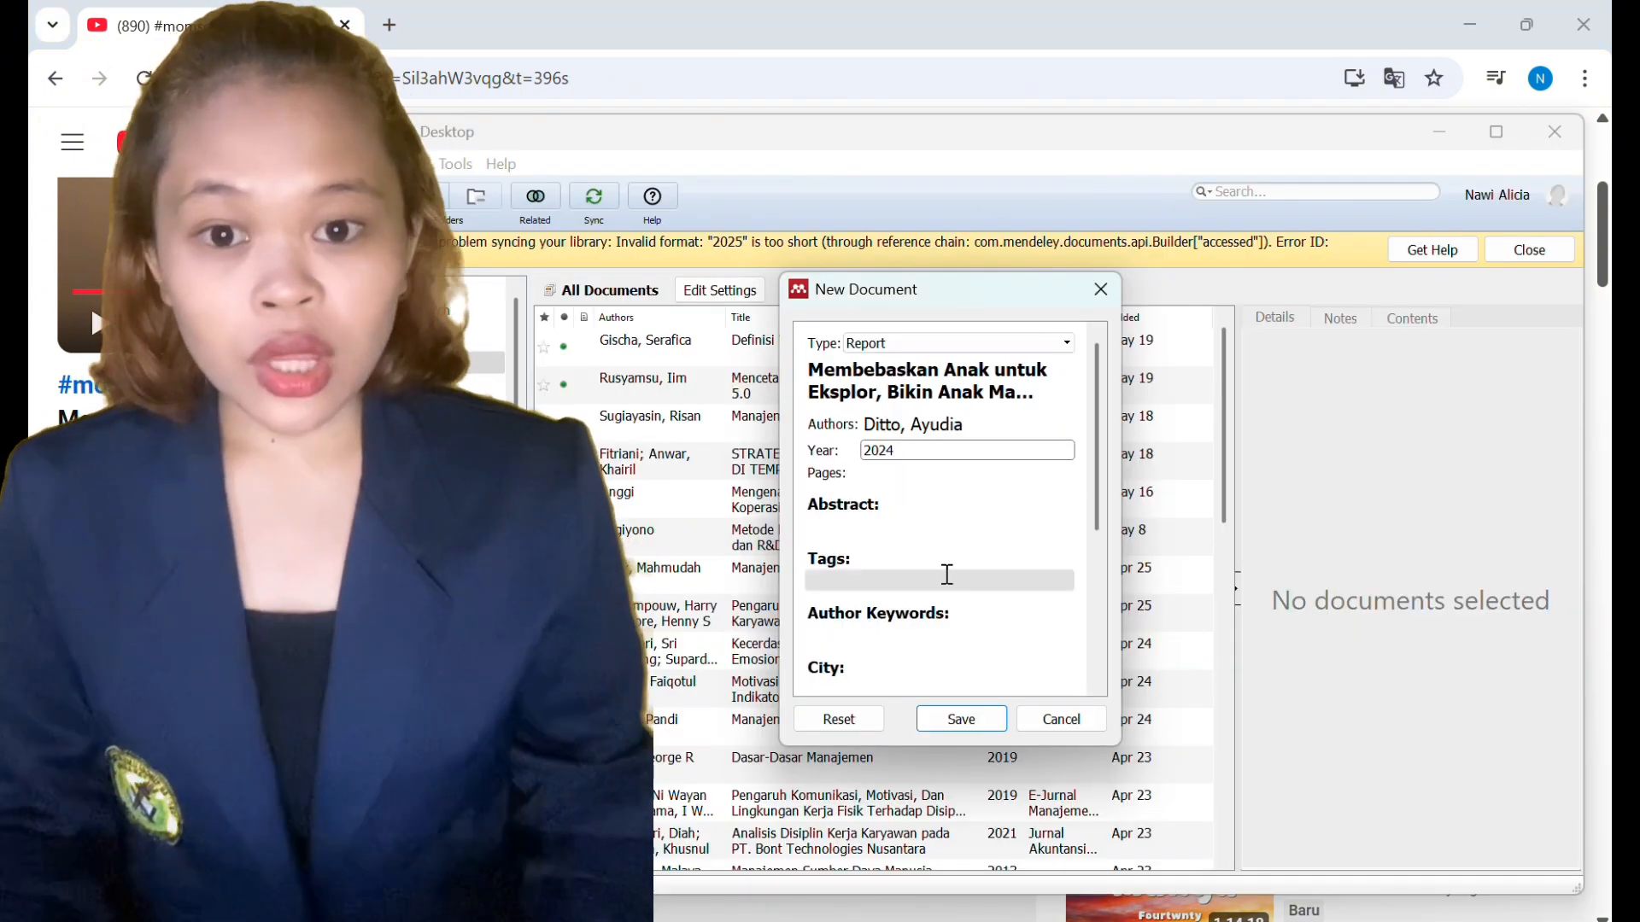
left_click(910, 524)
type("Hai Mom's and Father's Kalian tau gak sih manfaat membebaskan anak untuk bereksplorasi ?? Maka dari podcast kali ini Aku akan membahas manfaat eksplorasi bagi anak bersama Dito dan Ayudia, karena mereka adalah salah satu sahabat Aku yang gaya parenting nya aku suka.")
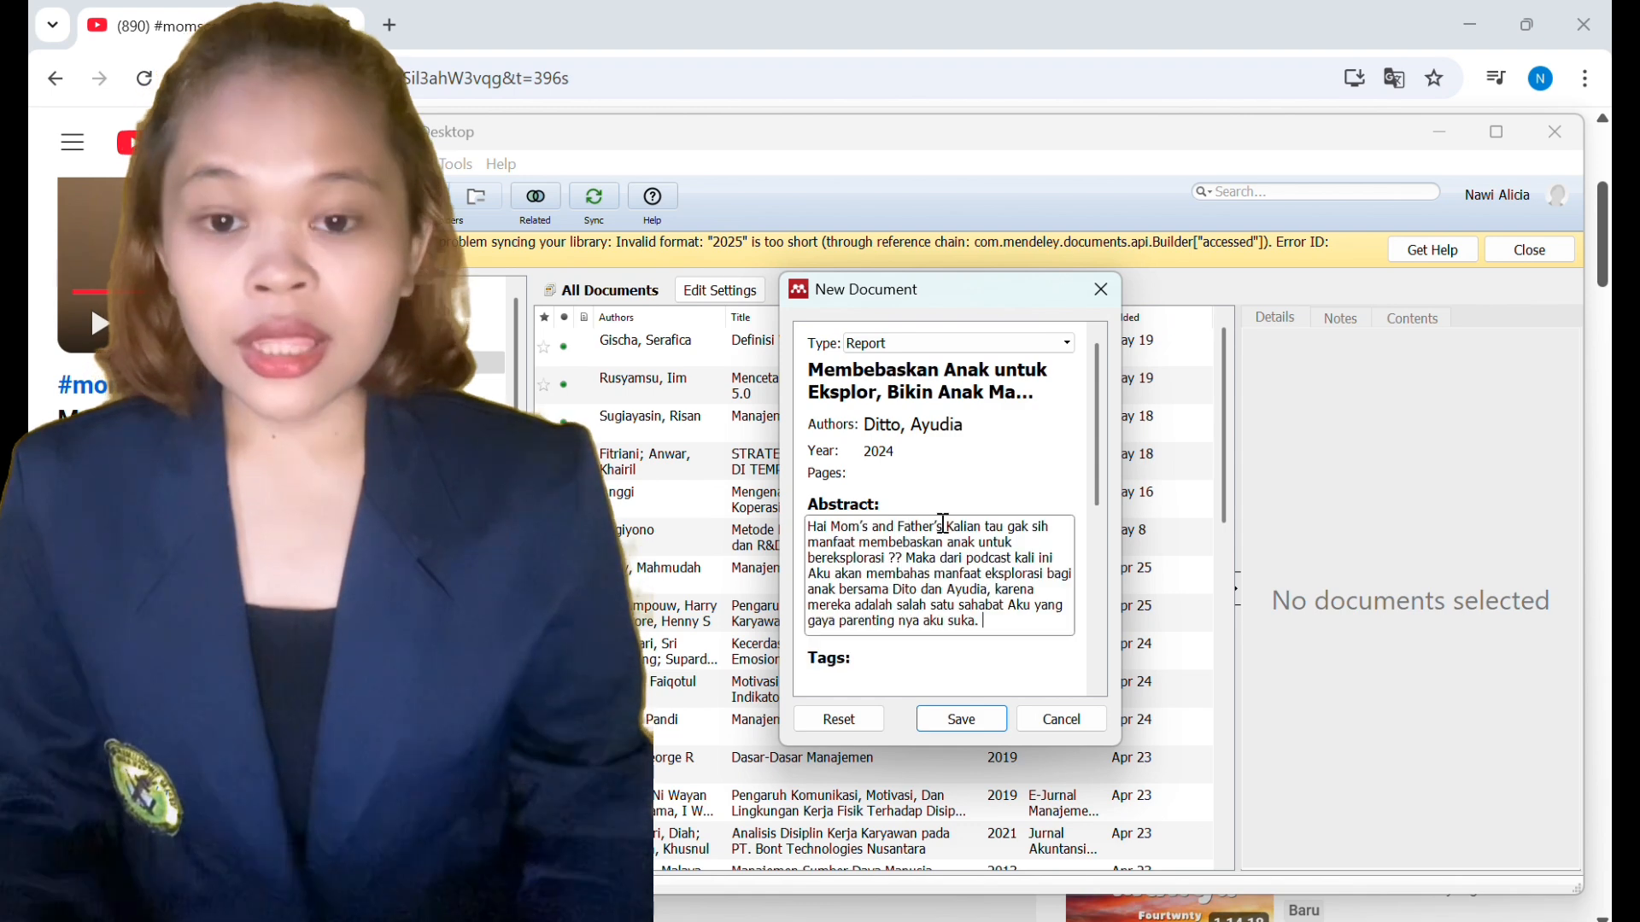
Set the document's city to Jakarta and its institution to Nikita Willy
left_click_drag(1095, 482, 1100, 567)
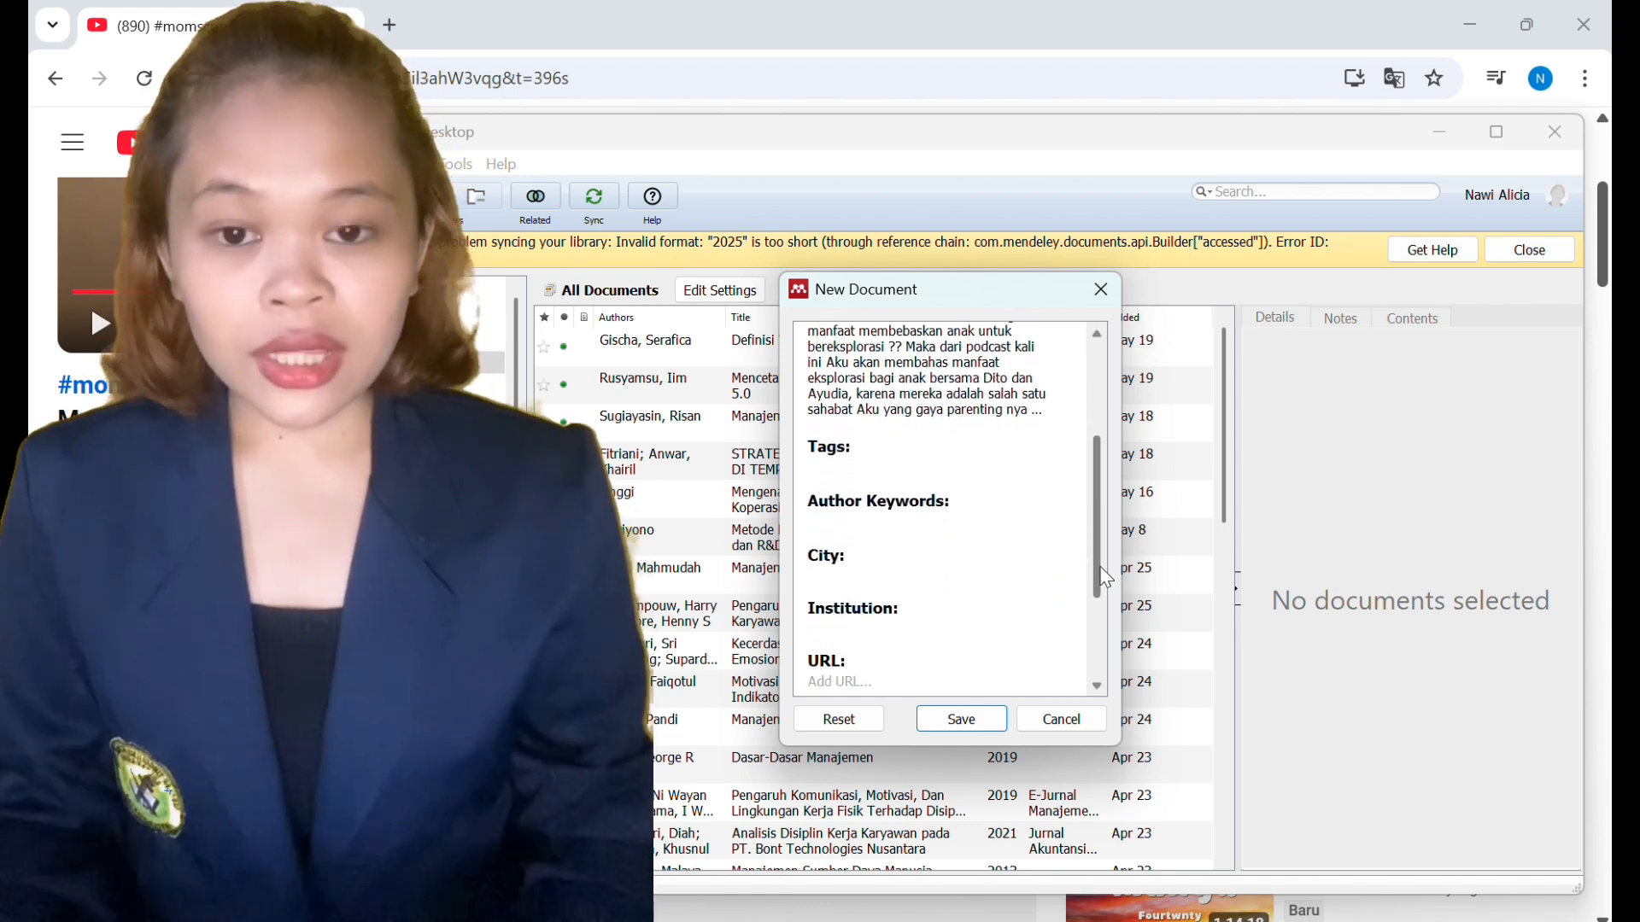
left_click(884, 574)
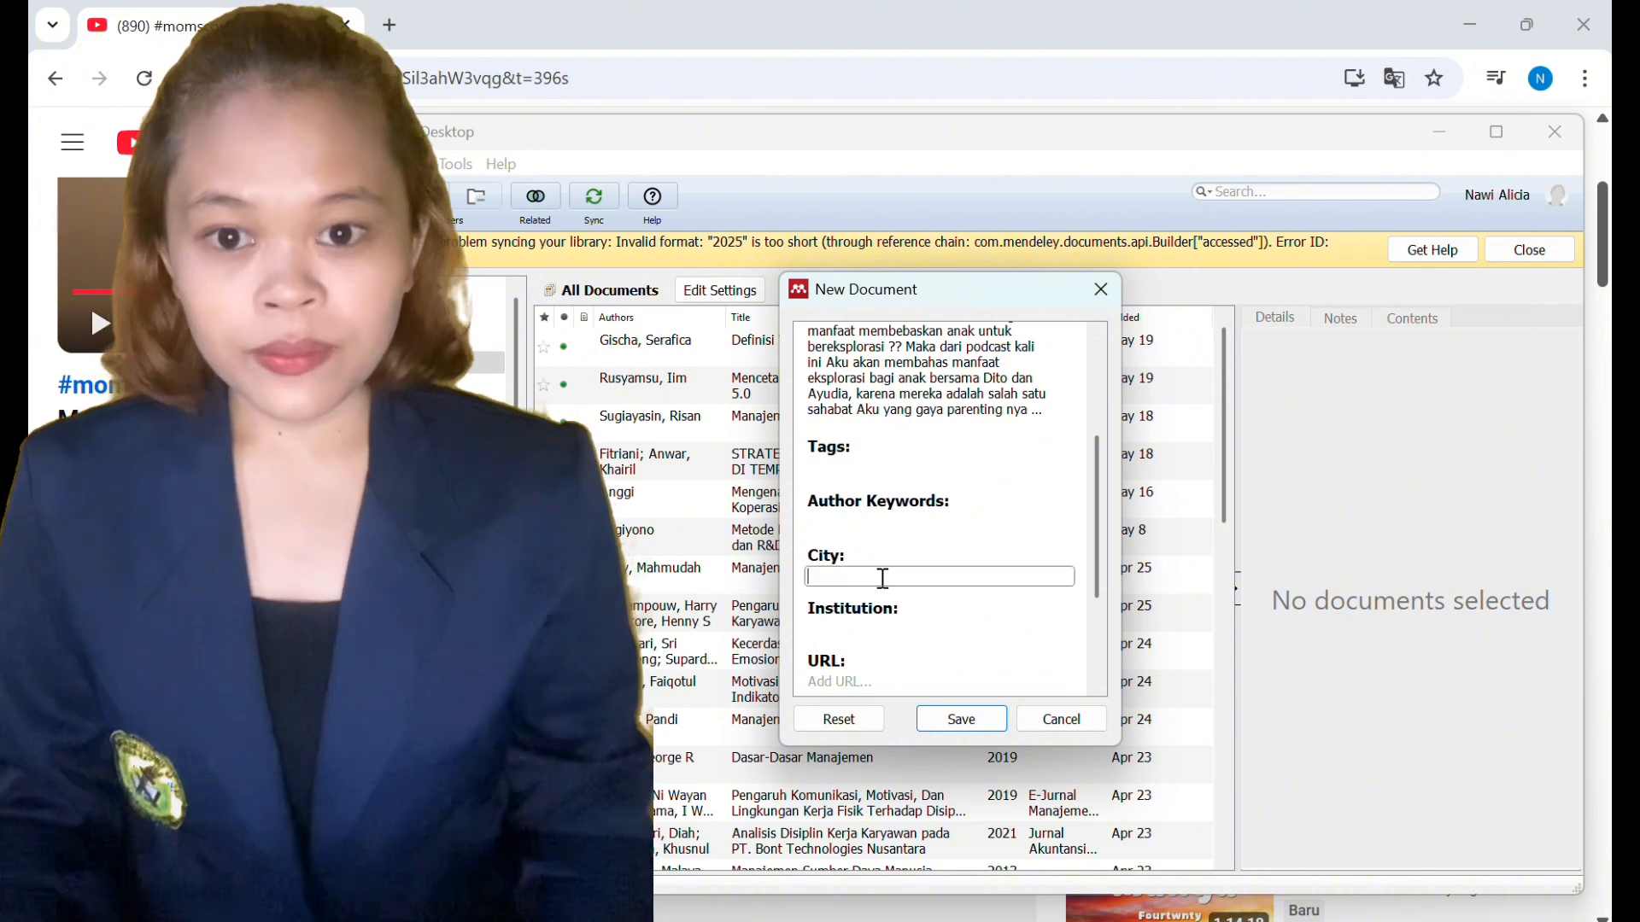
type("Jak")
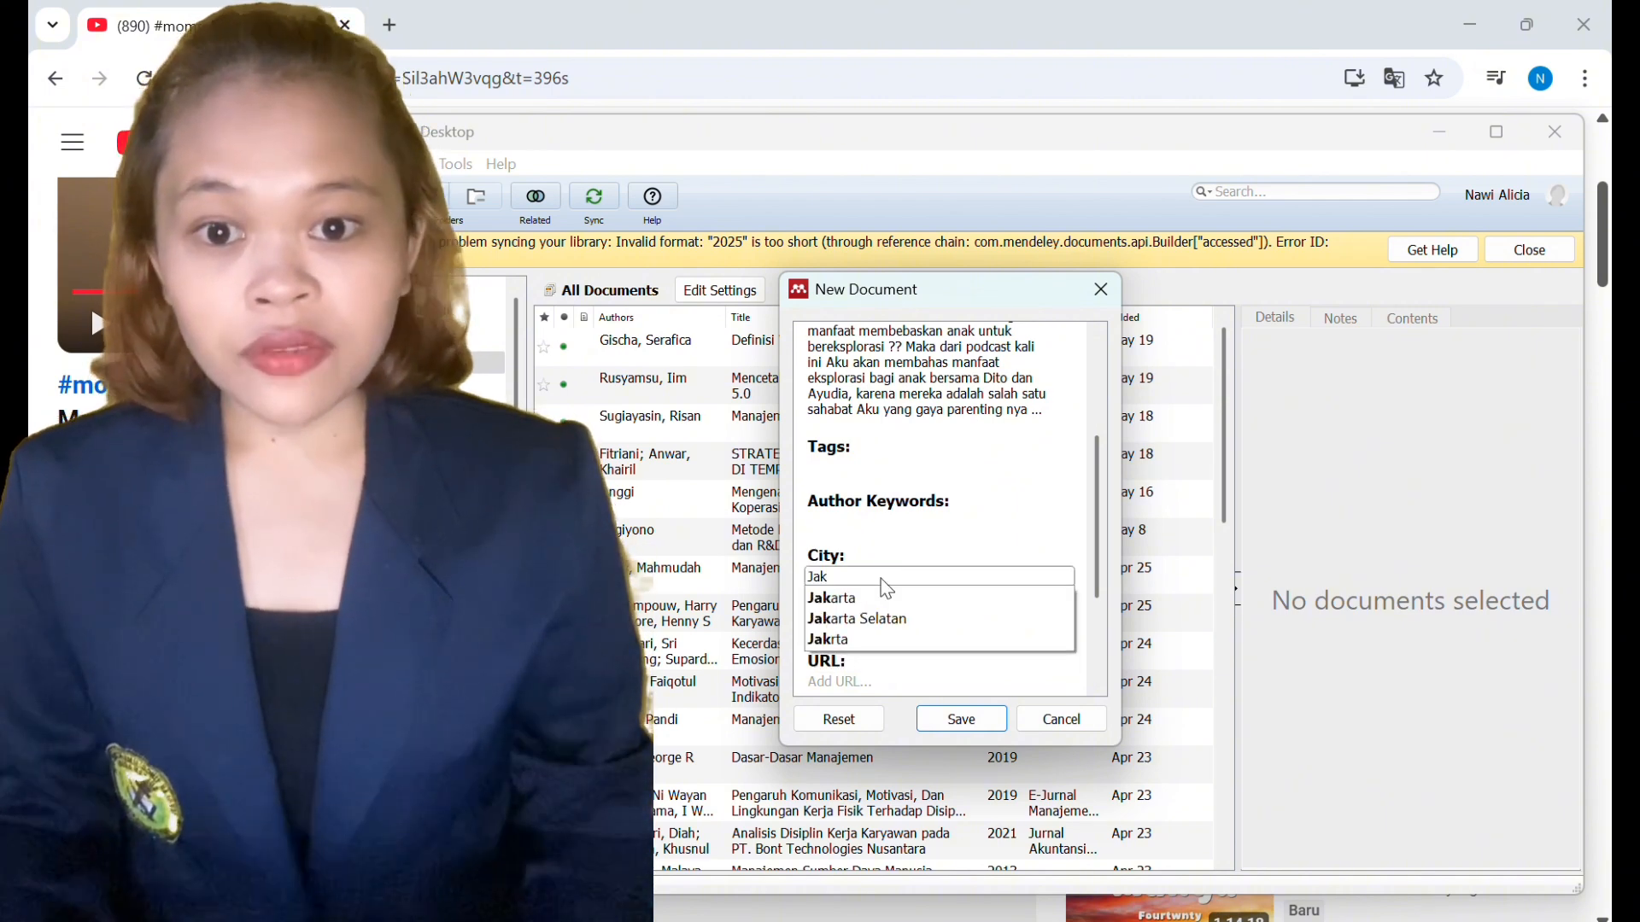
left_click(883, 591)
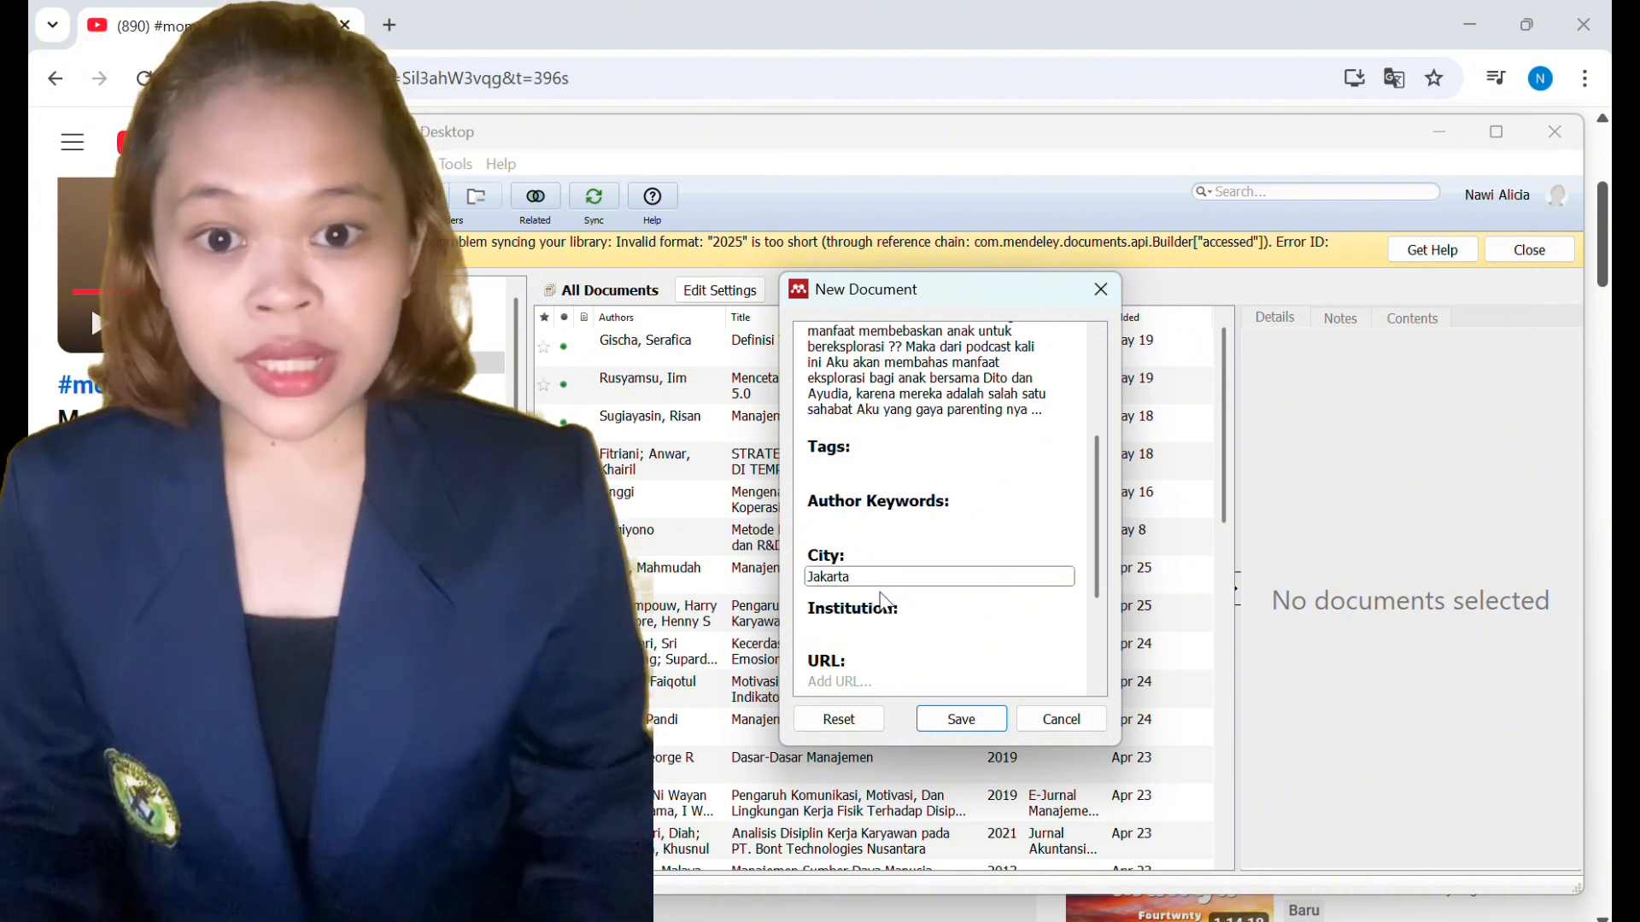
left_click(893, 622)
type("Nikita")
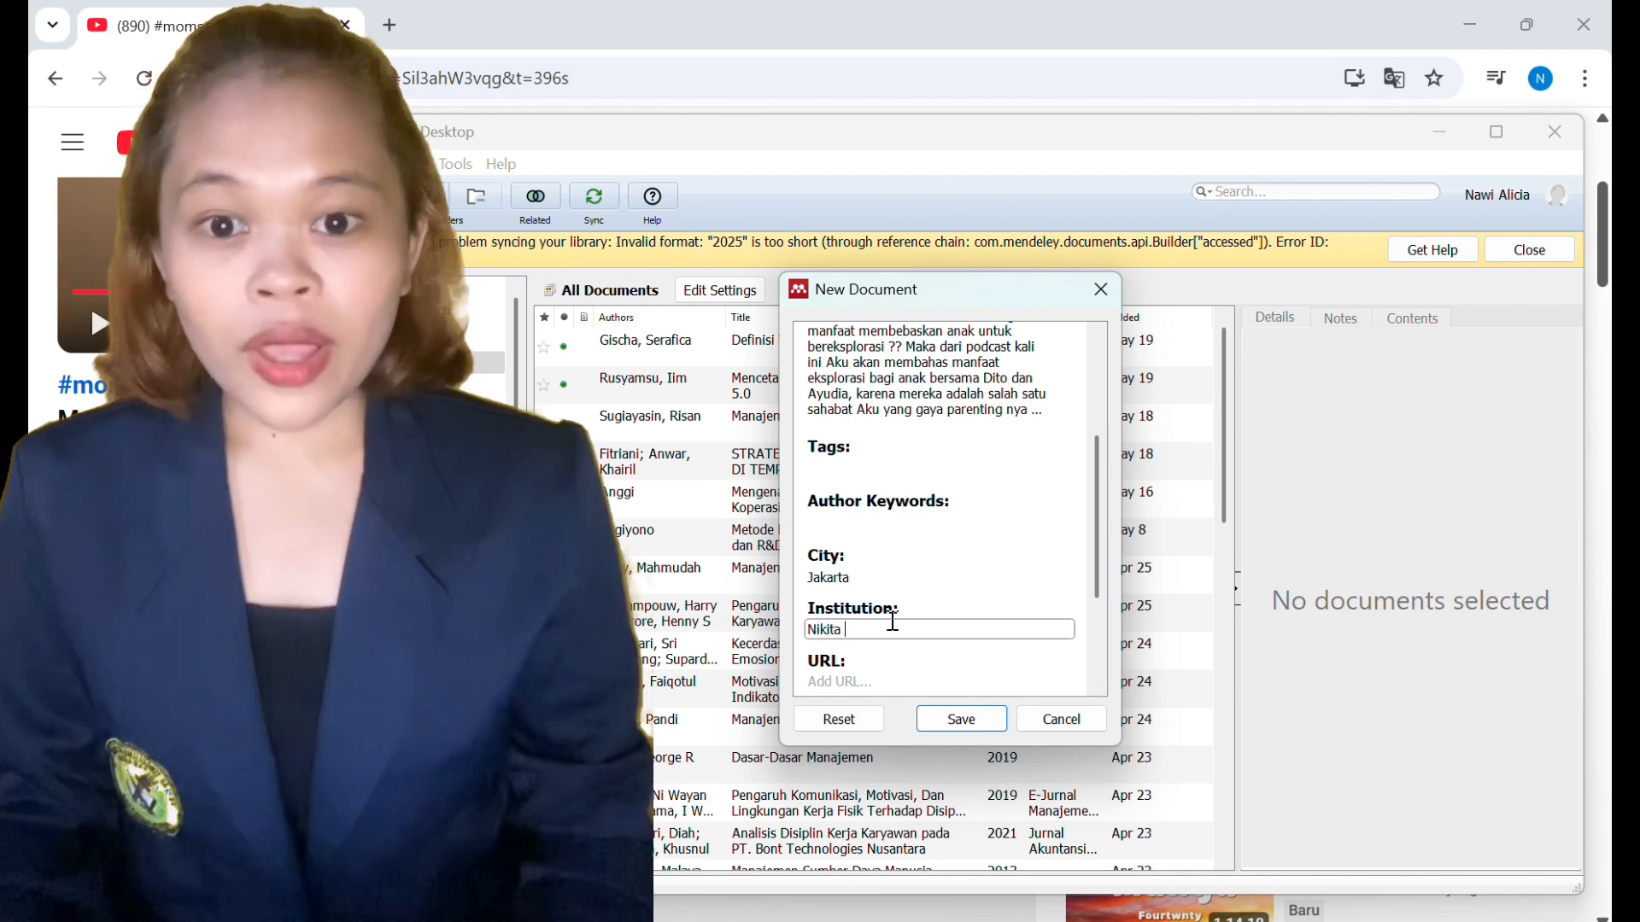
type(" Willy")
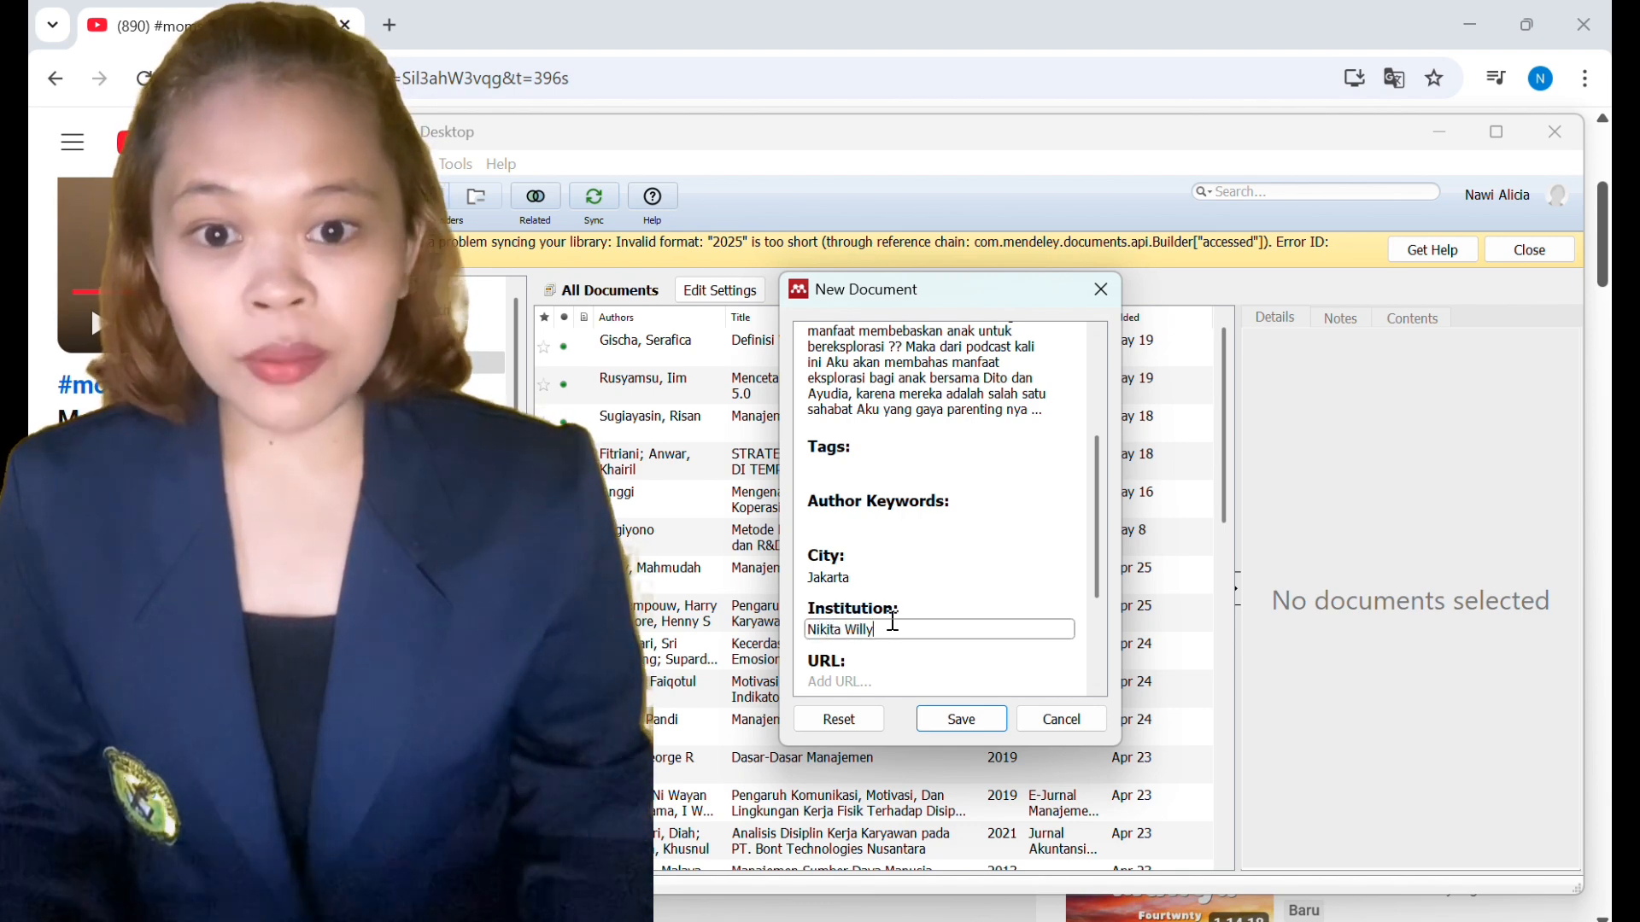
Copy the YouTube video's share link, add it as the document's URL, and save the new entry
left_click_drag(1099, 506, 1092, 582)
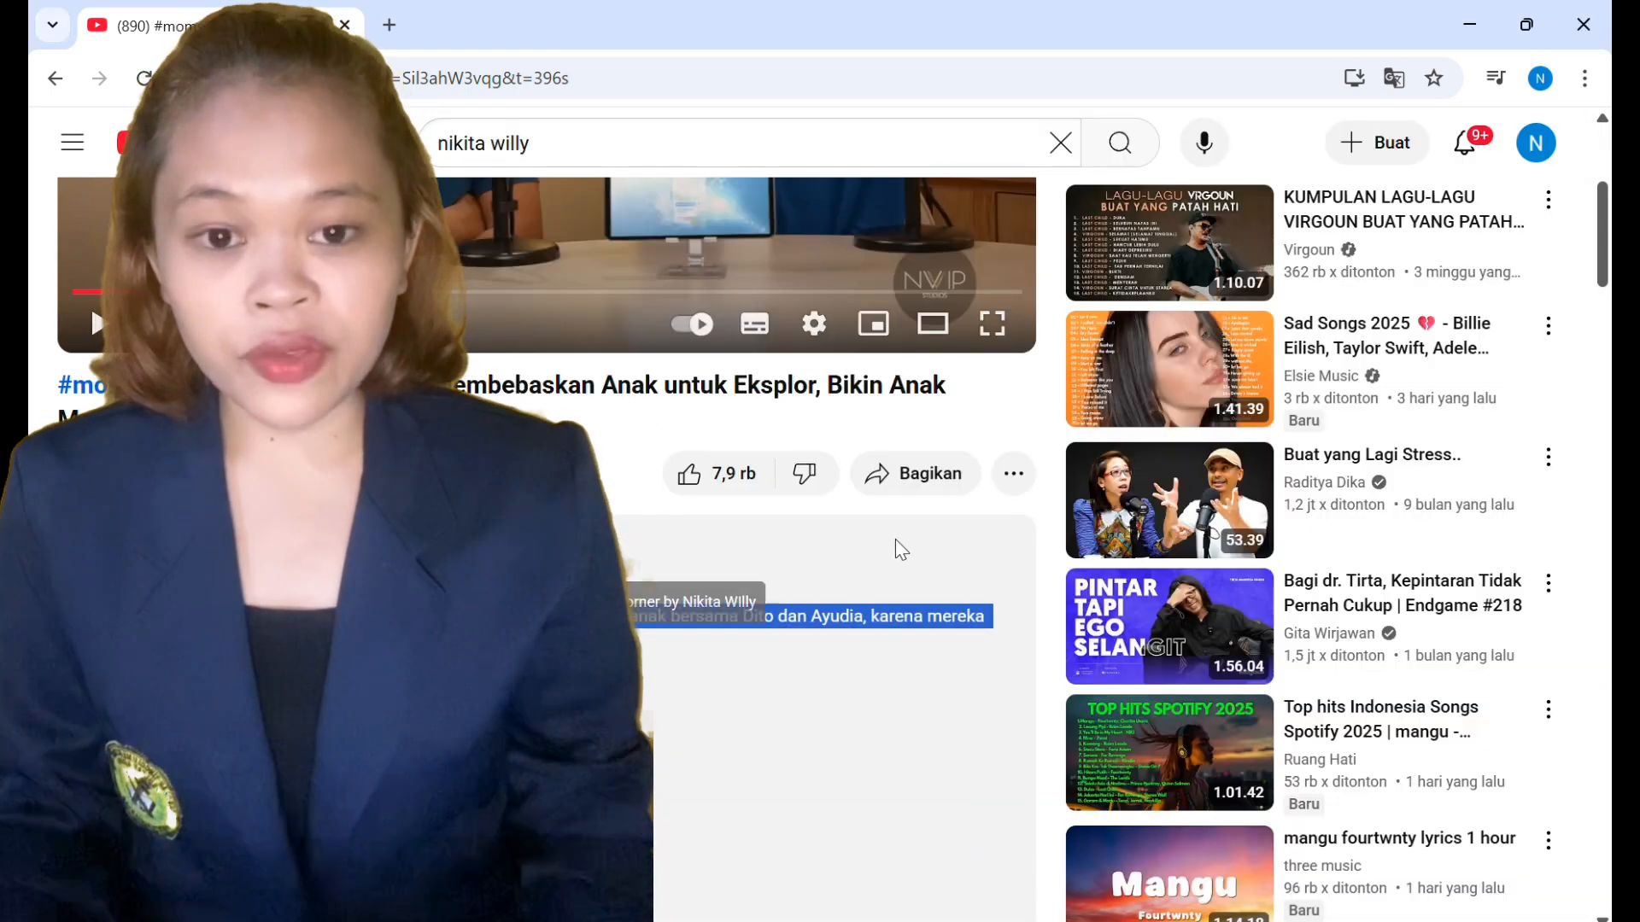
left_click(900, 476)
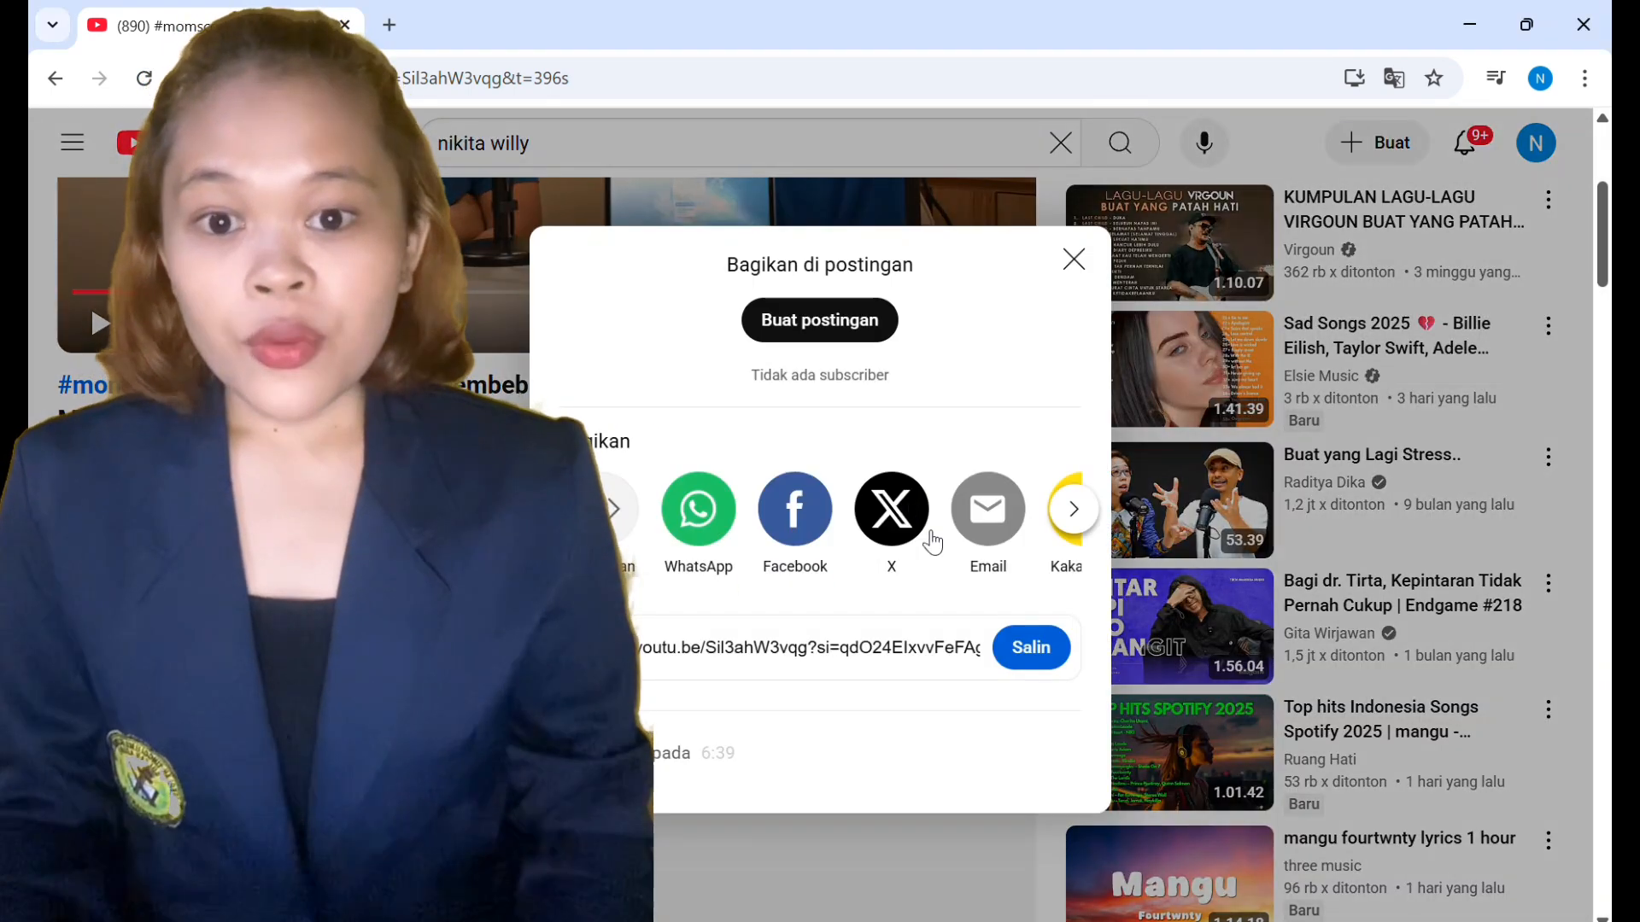
left_click(1043, 652)
key("alt+Tab")
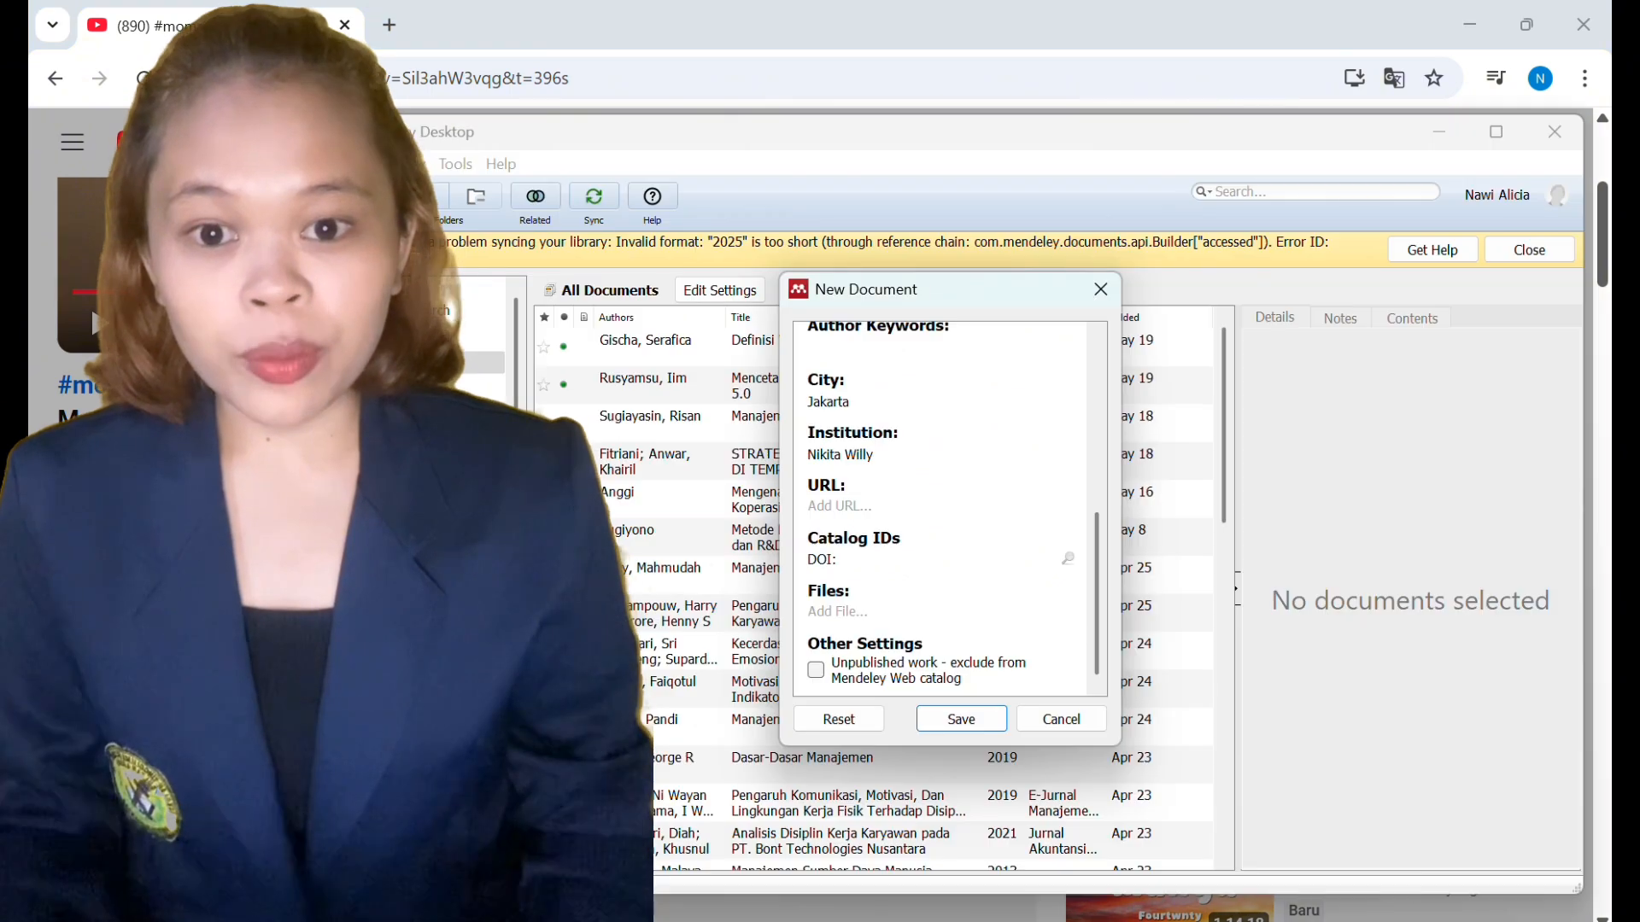
left_click(852, 505)
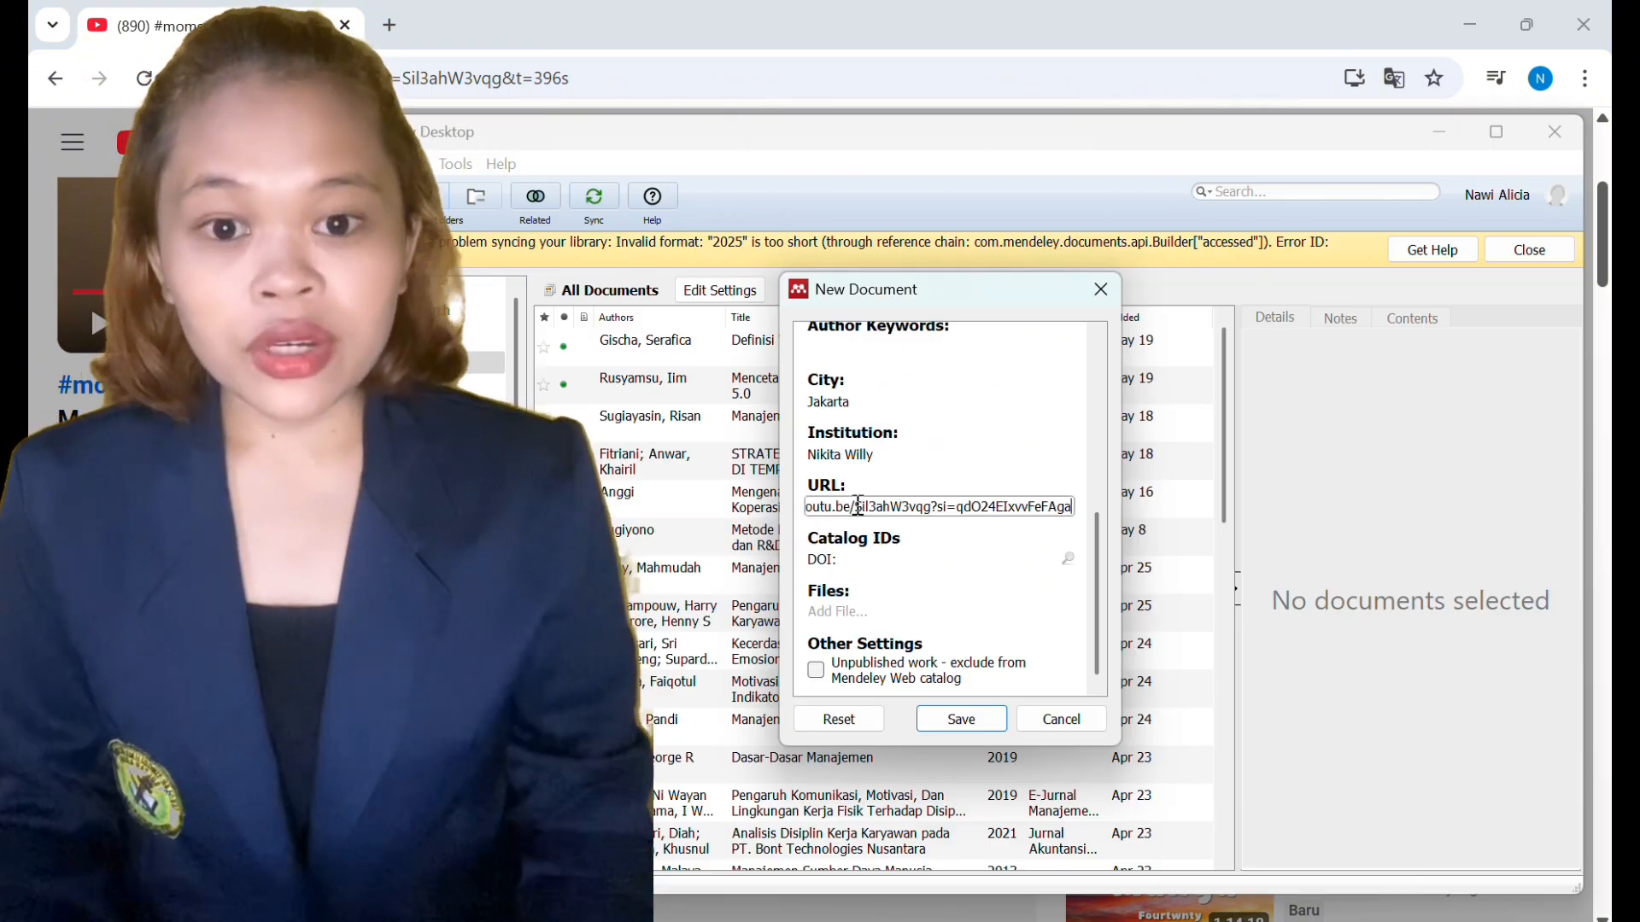
left_click(980, 722)
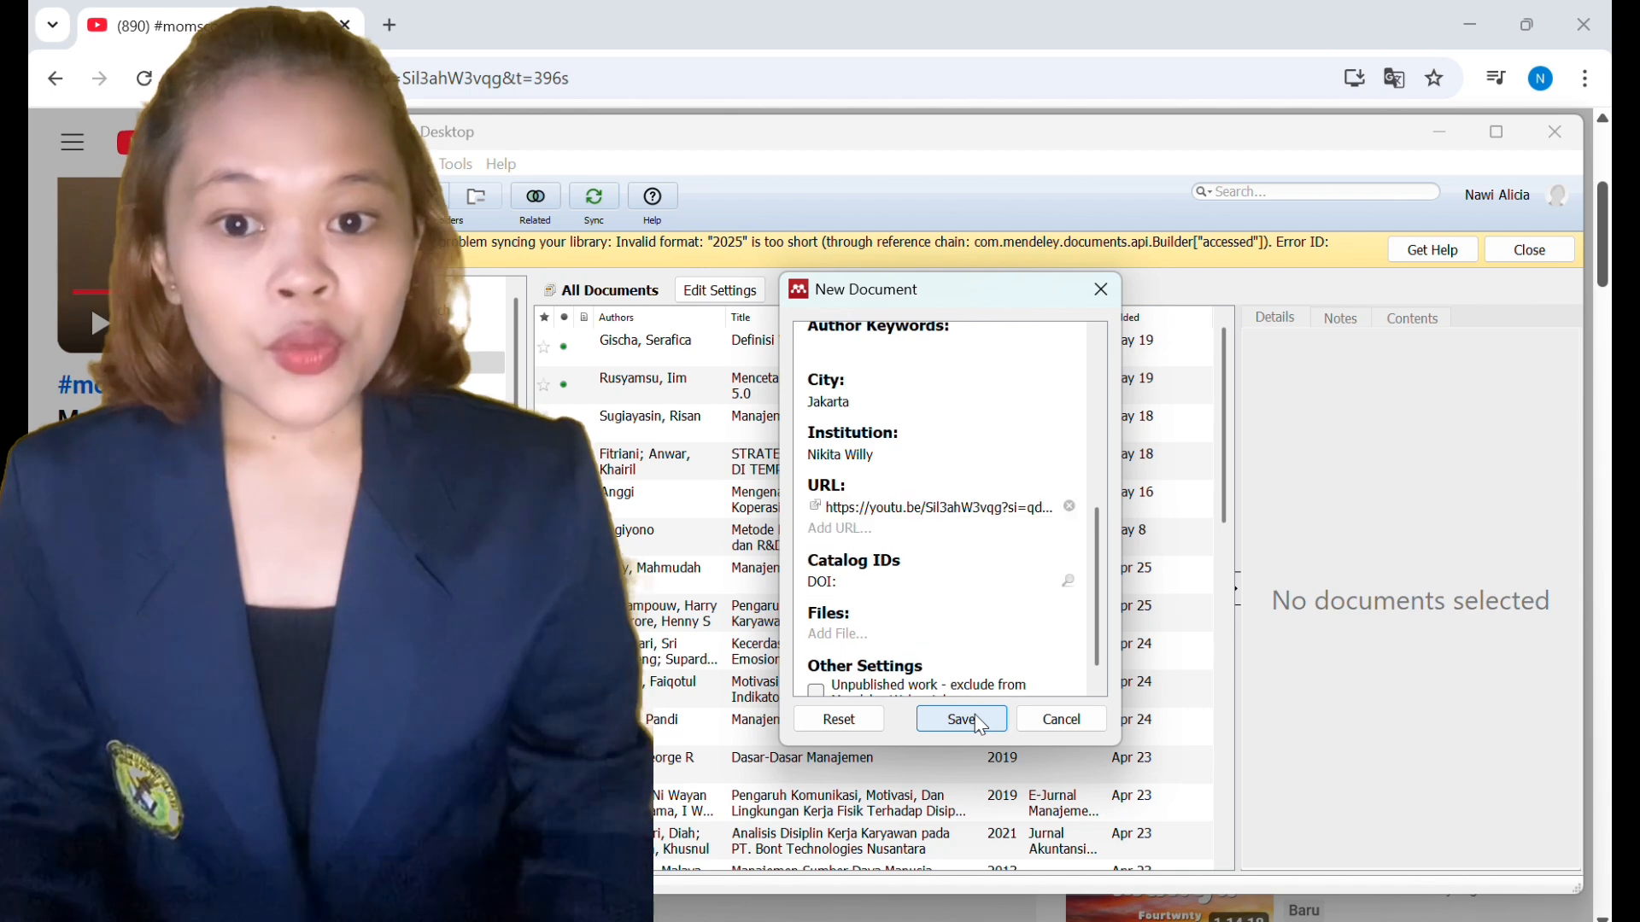
left_click(980, 723)
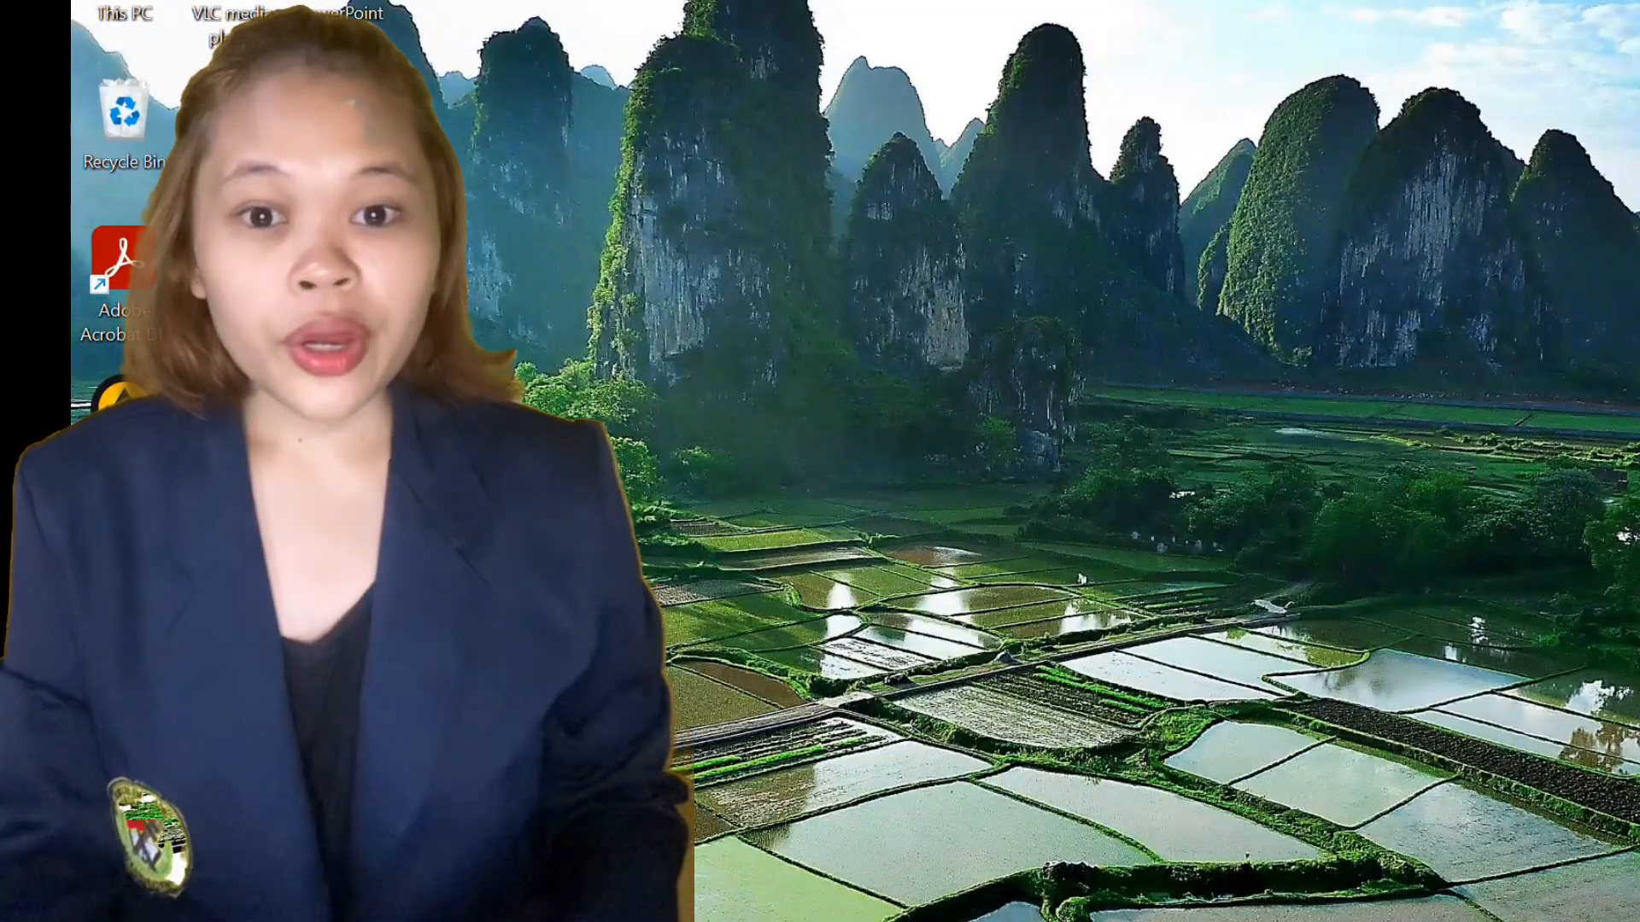
Return to Mendeley Desktop and import the thesis file modified 16/05/2025 10:15 from the Downloads folder
mouse_move(1295, 921)
left_click(1295, 880)
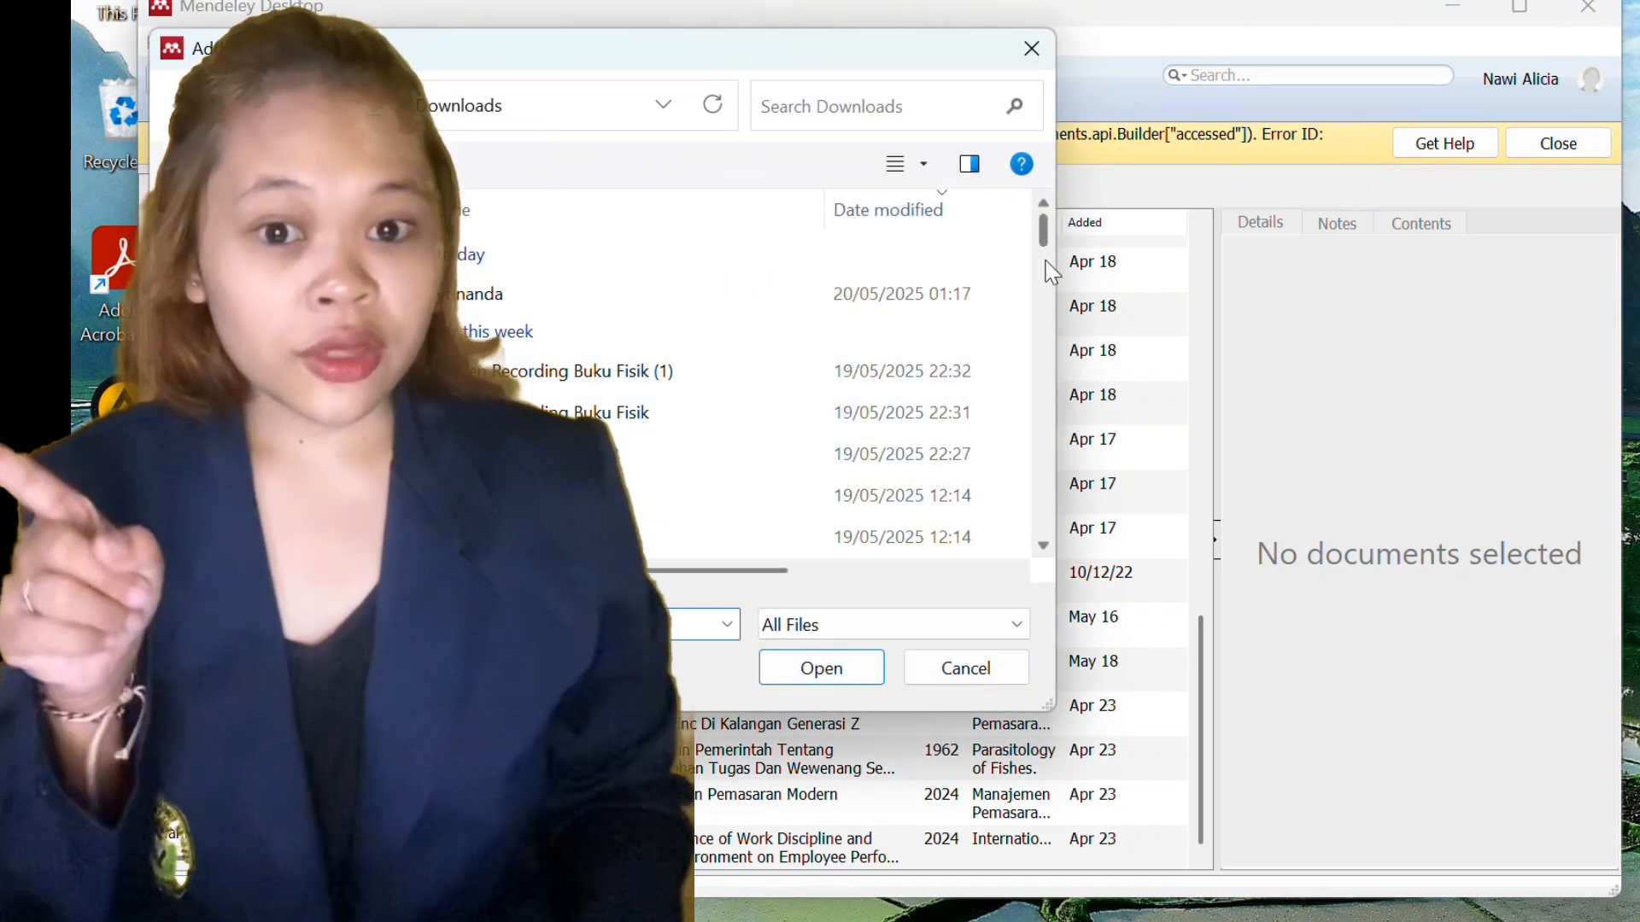
scroll(1053, 248, "down", 1)
left_click_drag(1050, 243, 1035, 297)
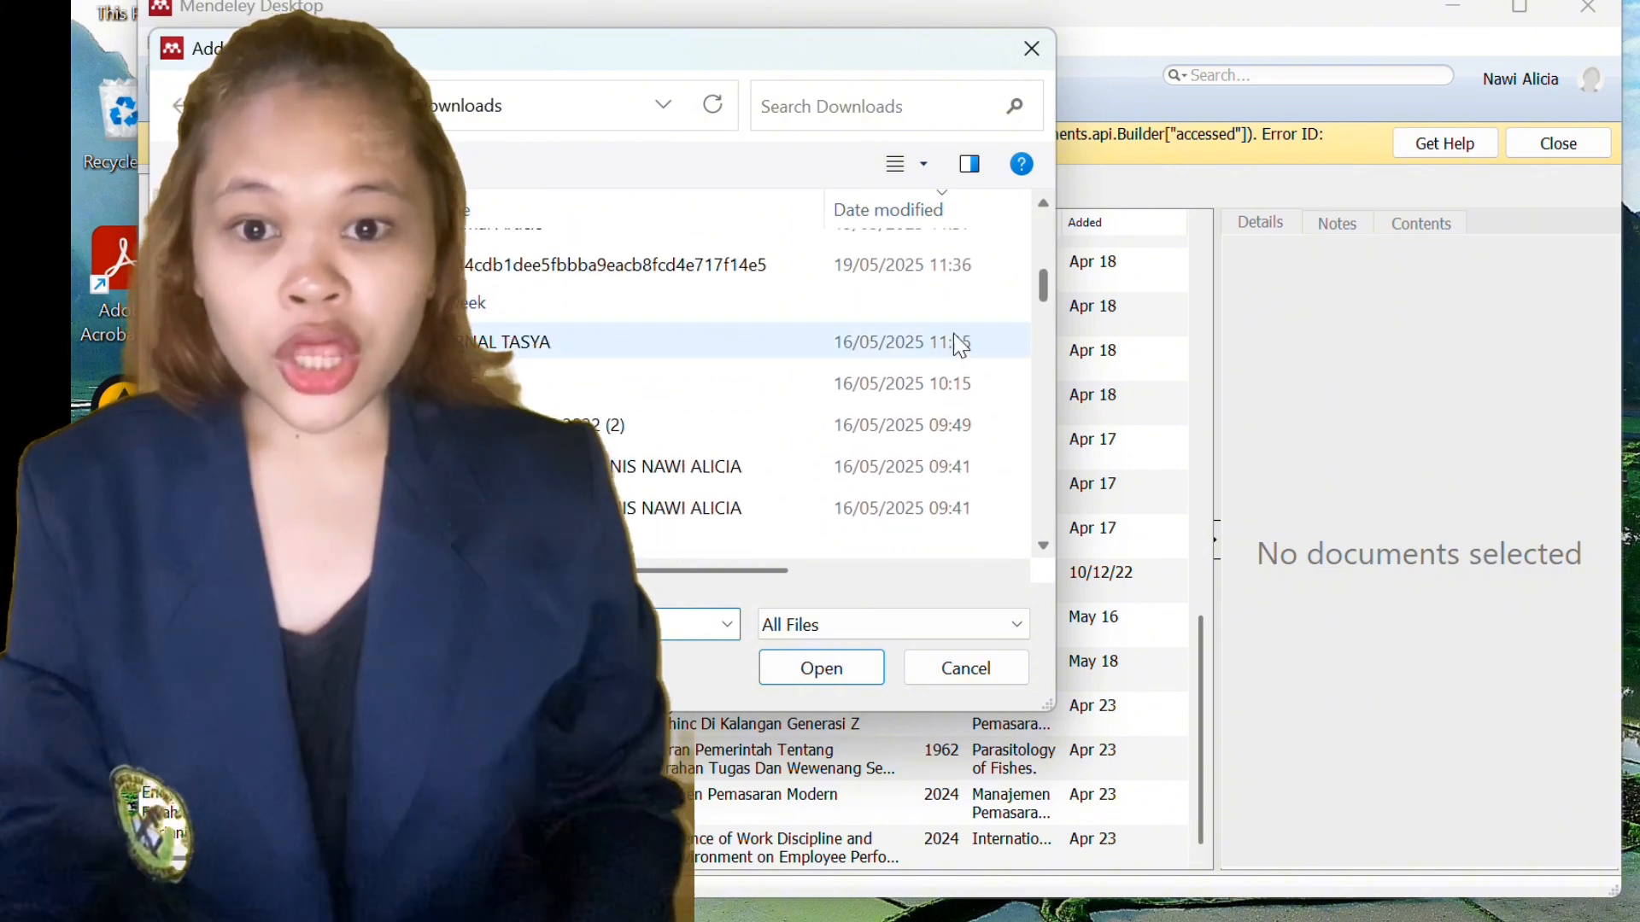
left_click(918, 382)
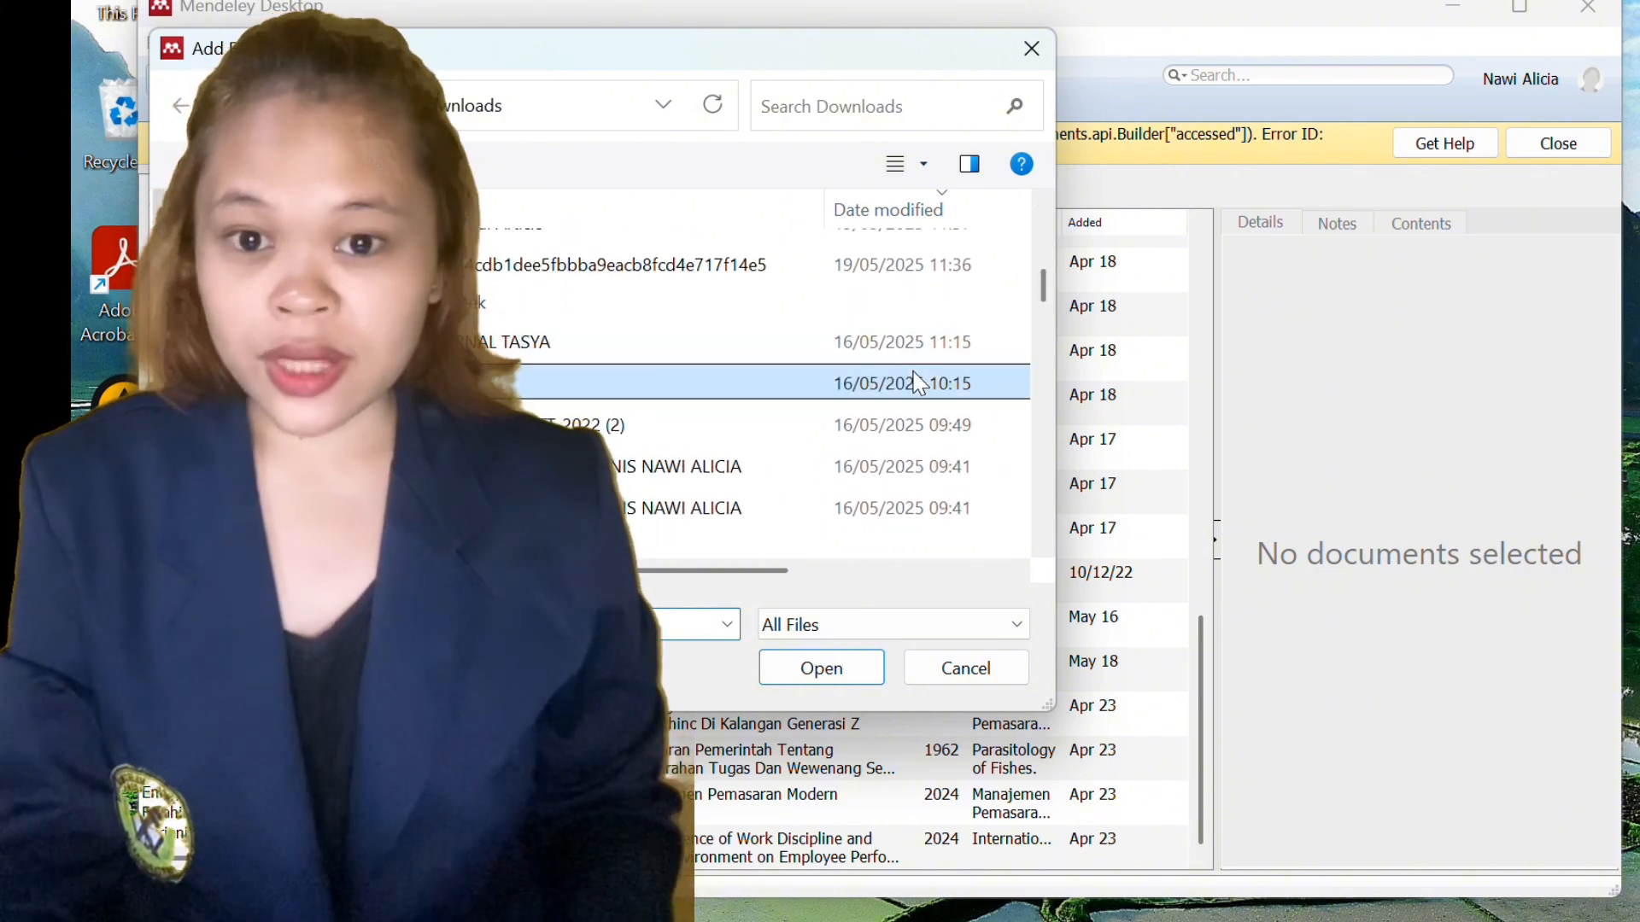
left_click(869, 673)
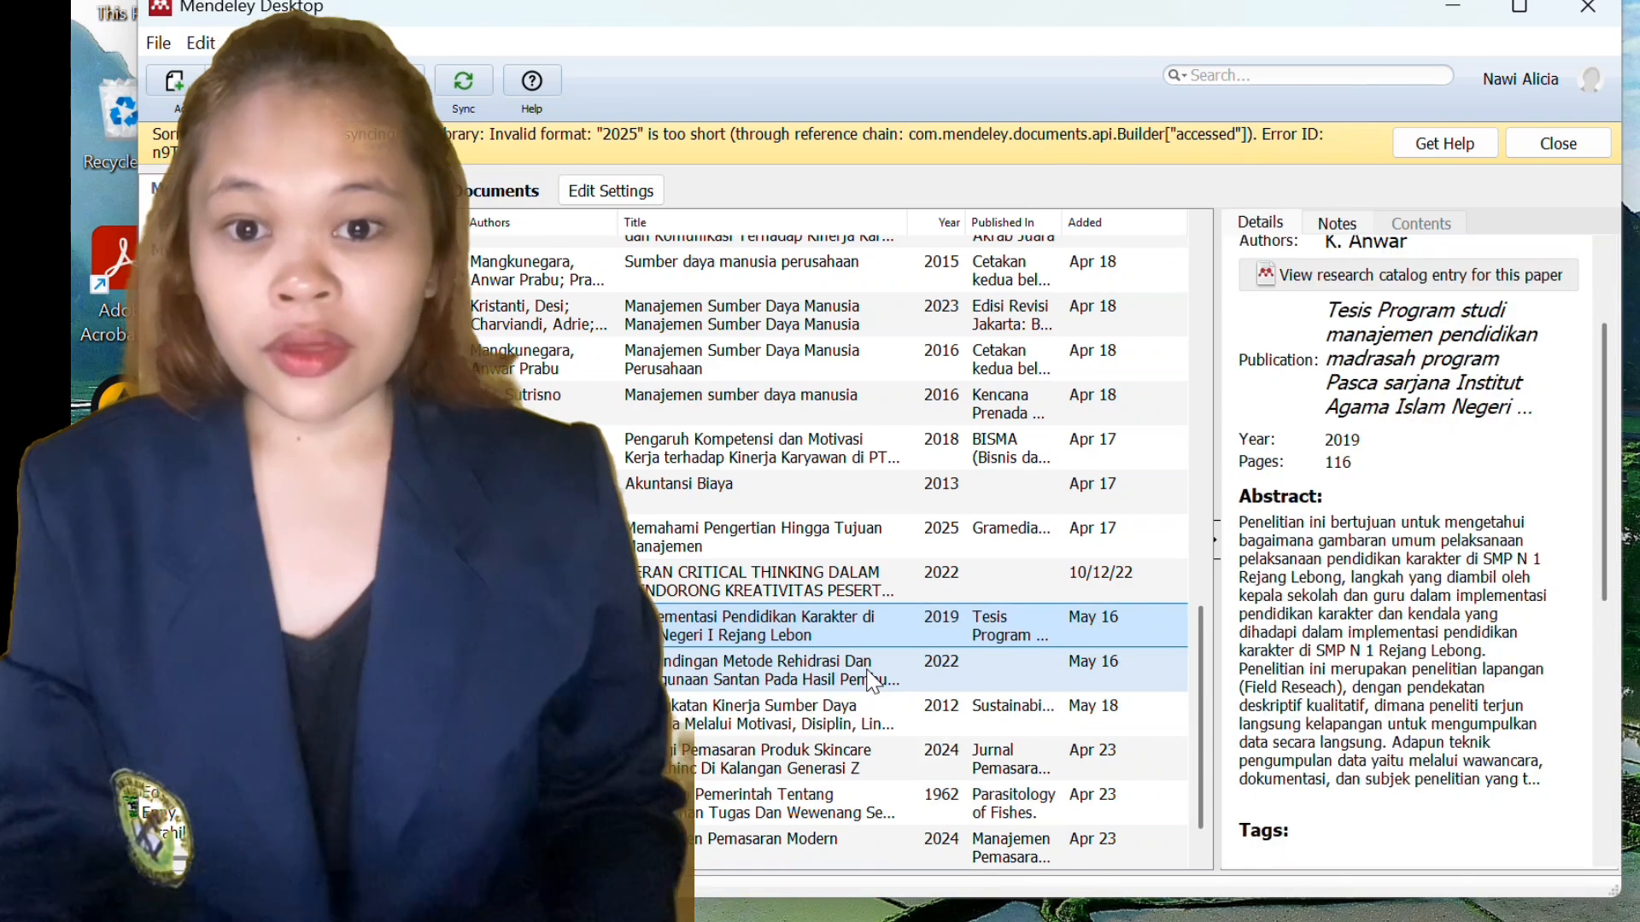
Open the thesis "Implementasi Pendidikan Karakter di SMP Negeri I Rejang Lebon" and select Thesis as its document type
double_click(1059, 637)
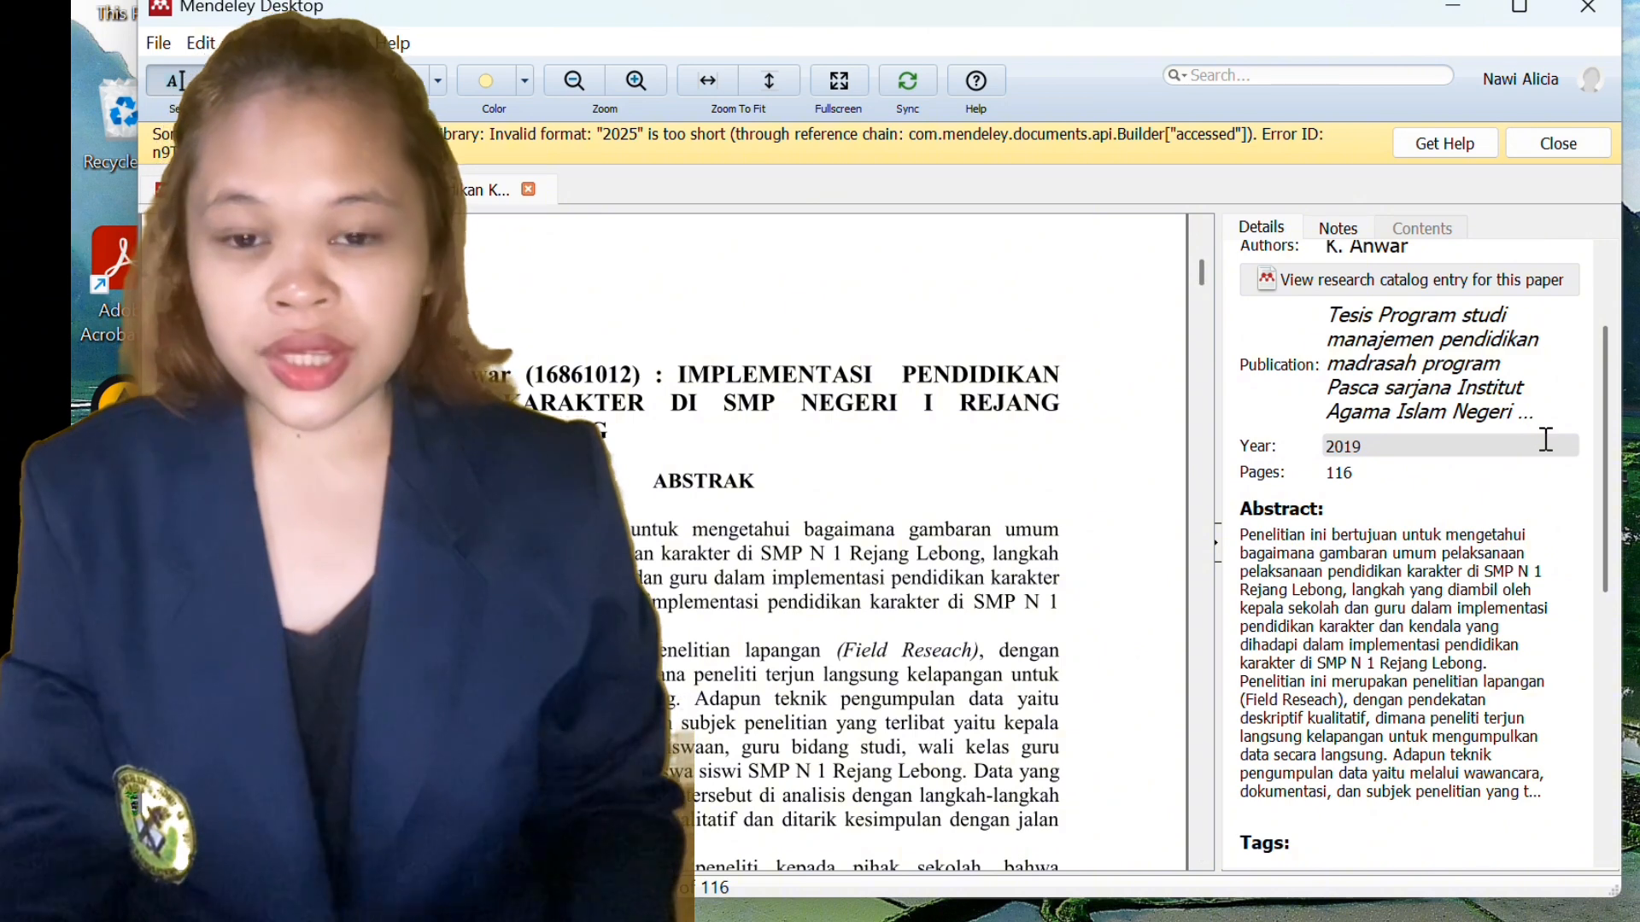
scroll(1609, 488, "up", 3)
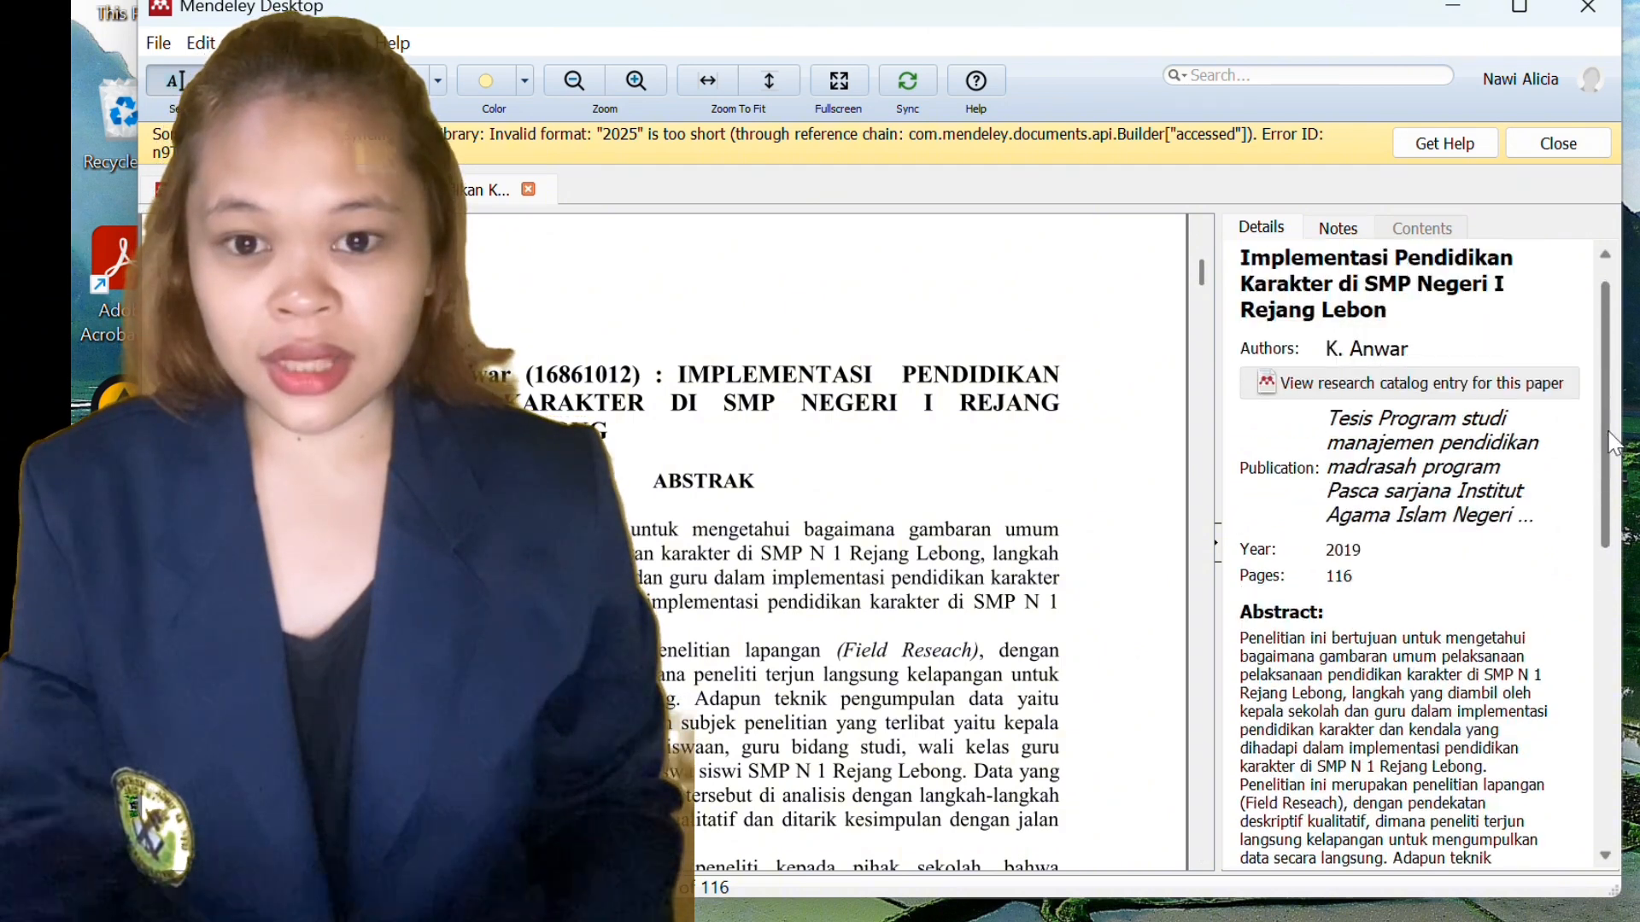
left_click(1550, 265)
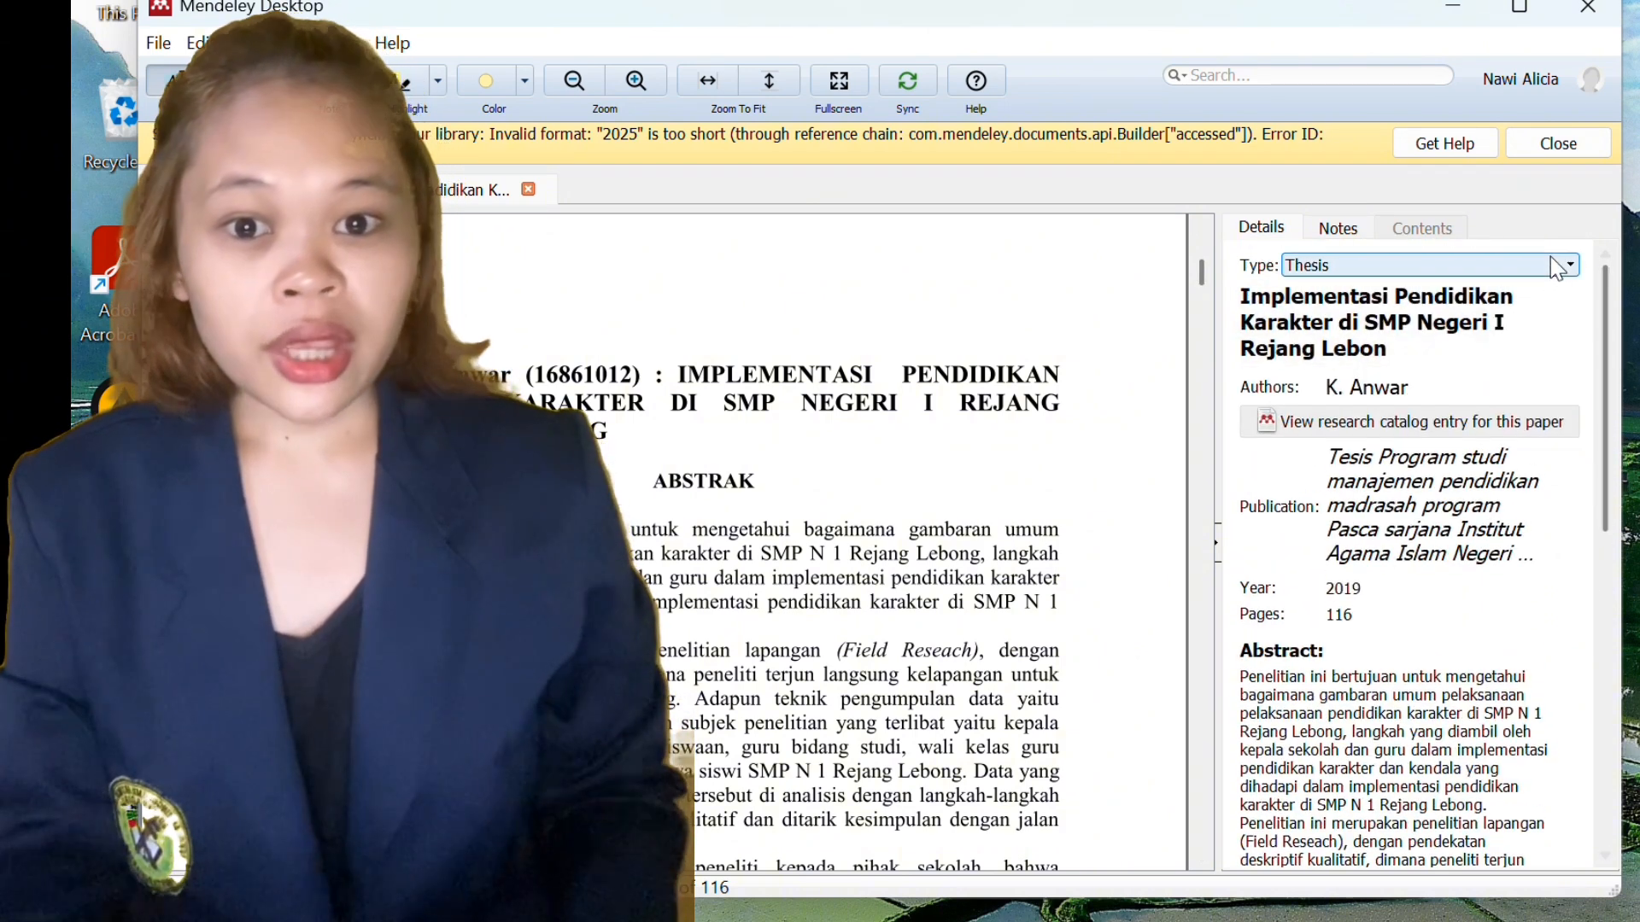
left_click(1465, 451)
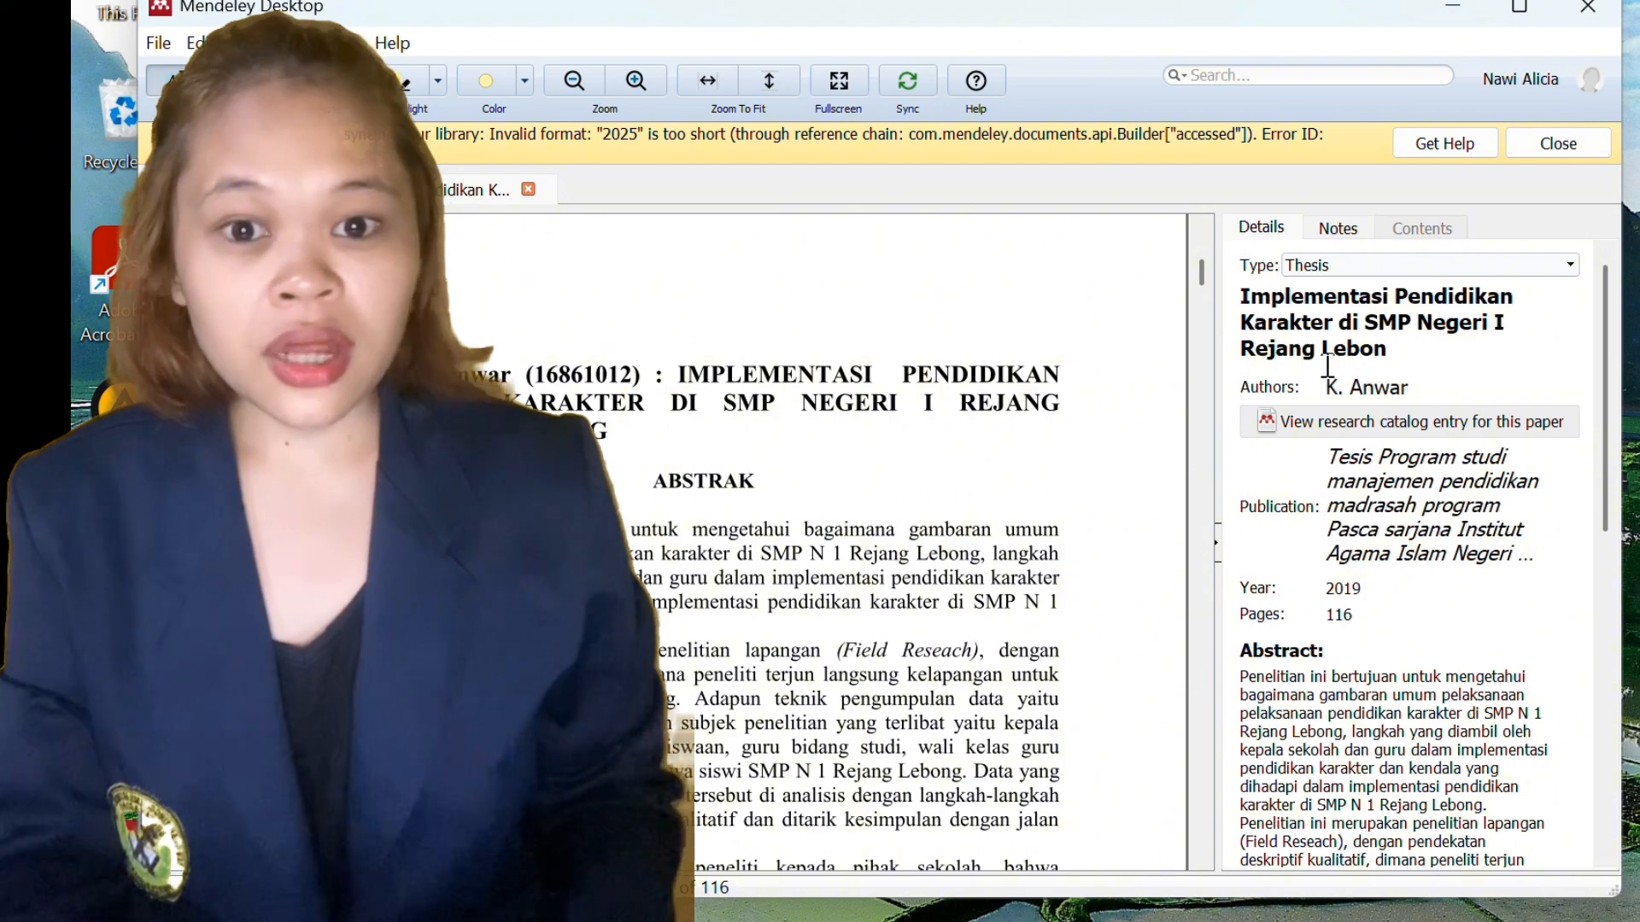
Compare the thesis's title and author metadata with the details printed on its cover page
mouse_move(1204, 288)
left_mouse_down()
mouse_move(1205, 253)
mouse_move(1206, 268)
left_mouse_up()
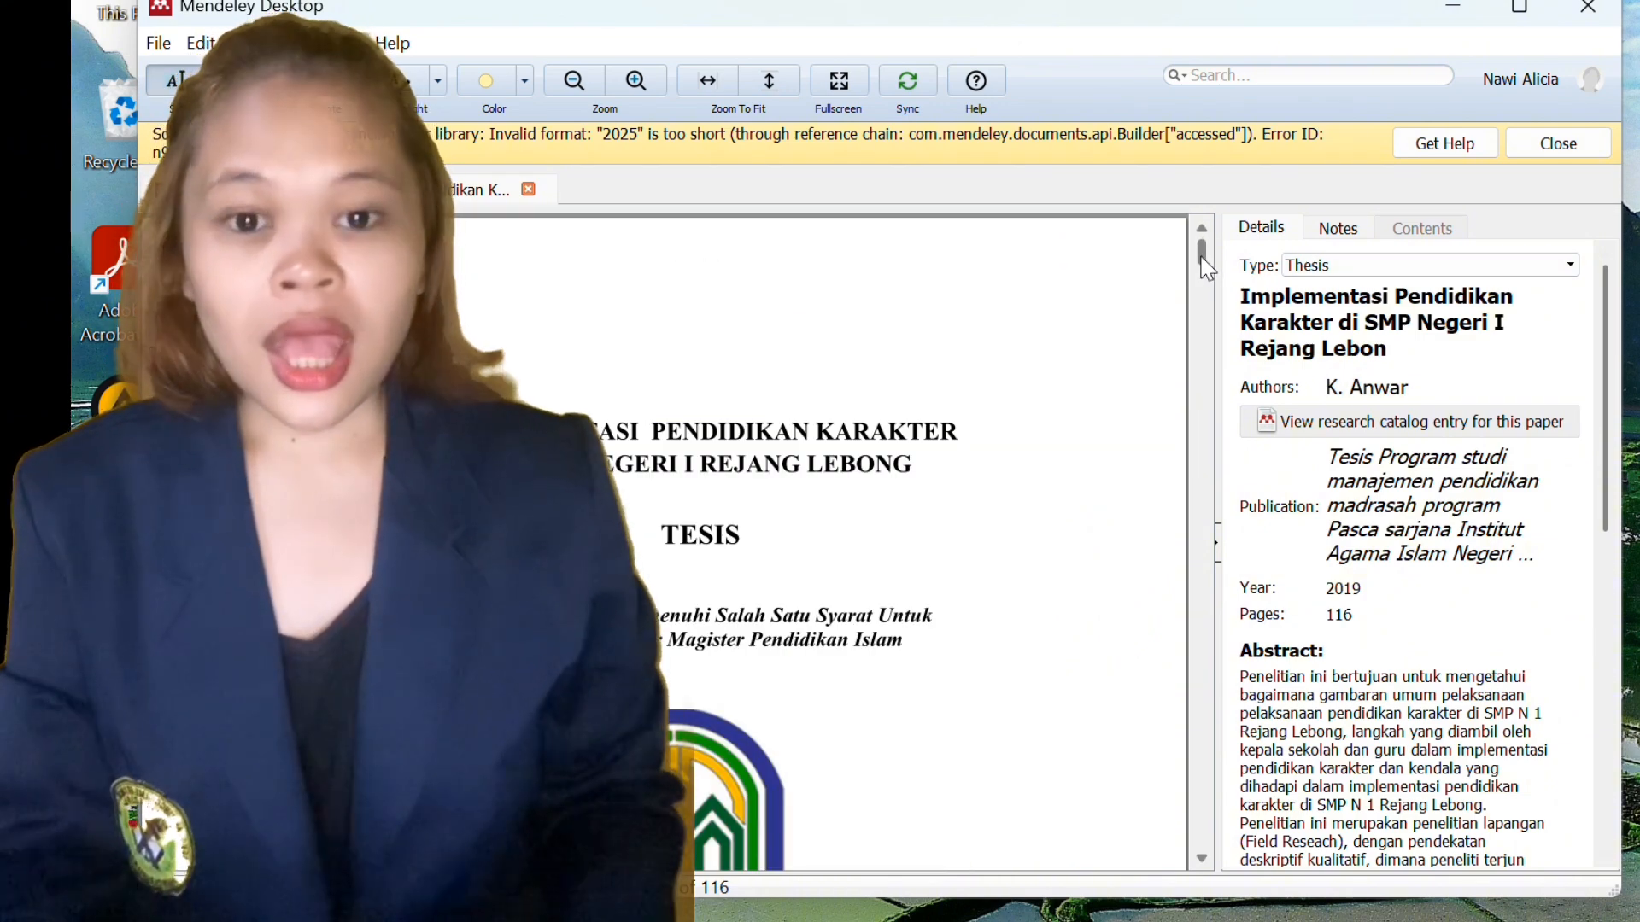
scroll(1036, 479, "down", 3)
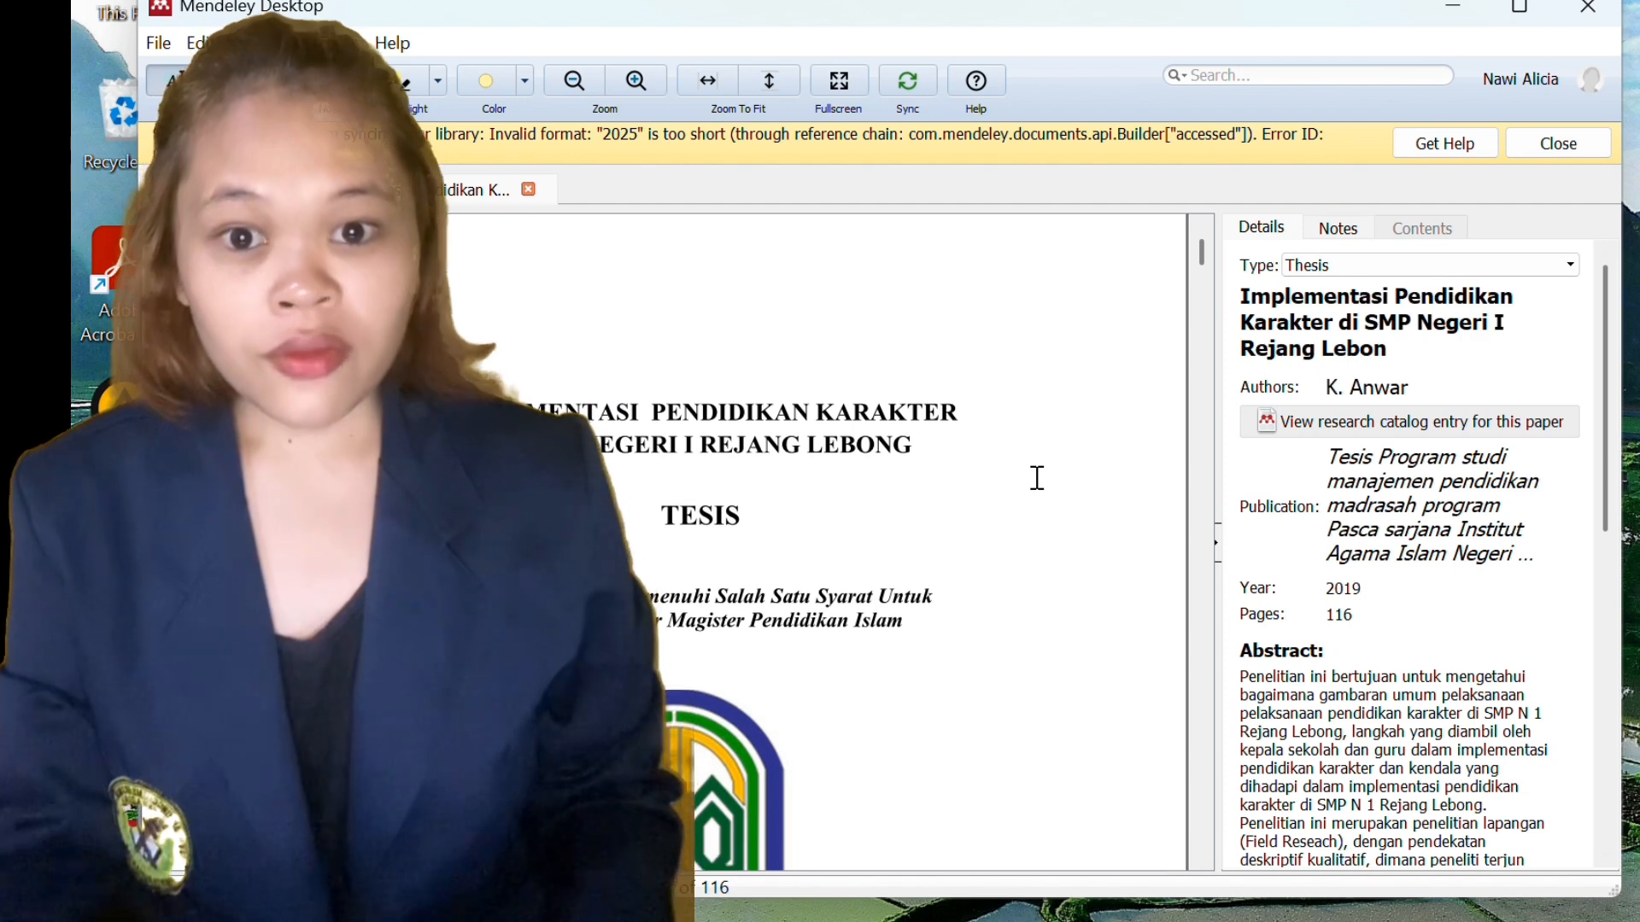
scroll(1037, 478, "down", 5)
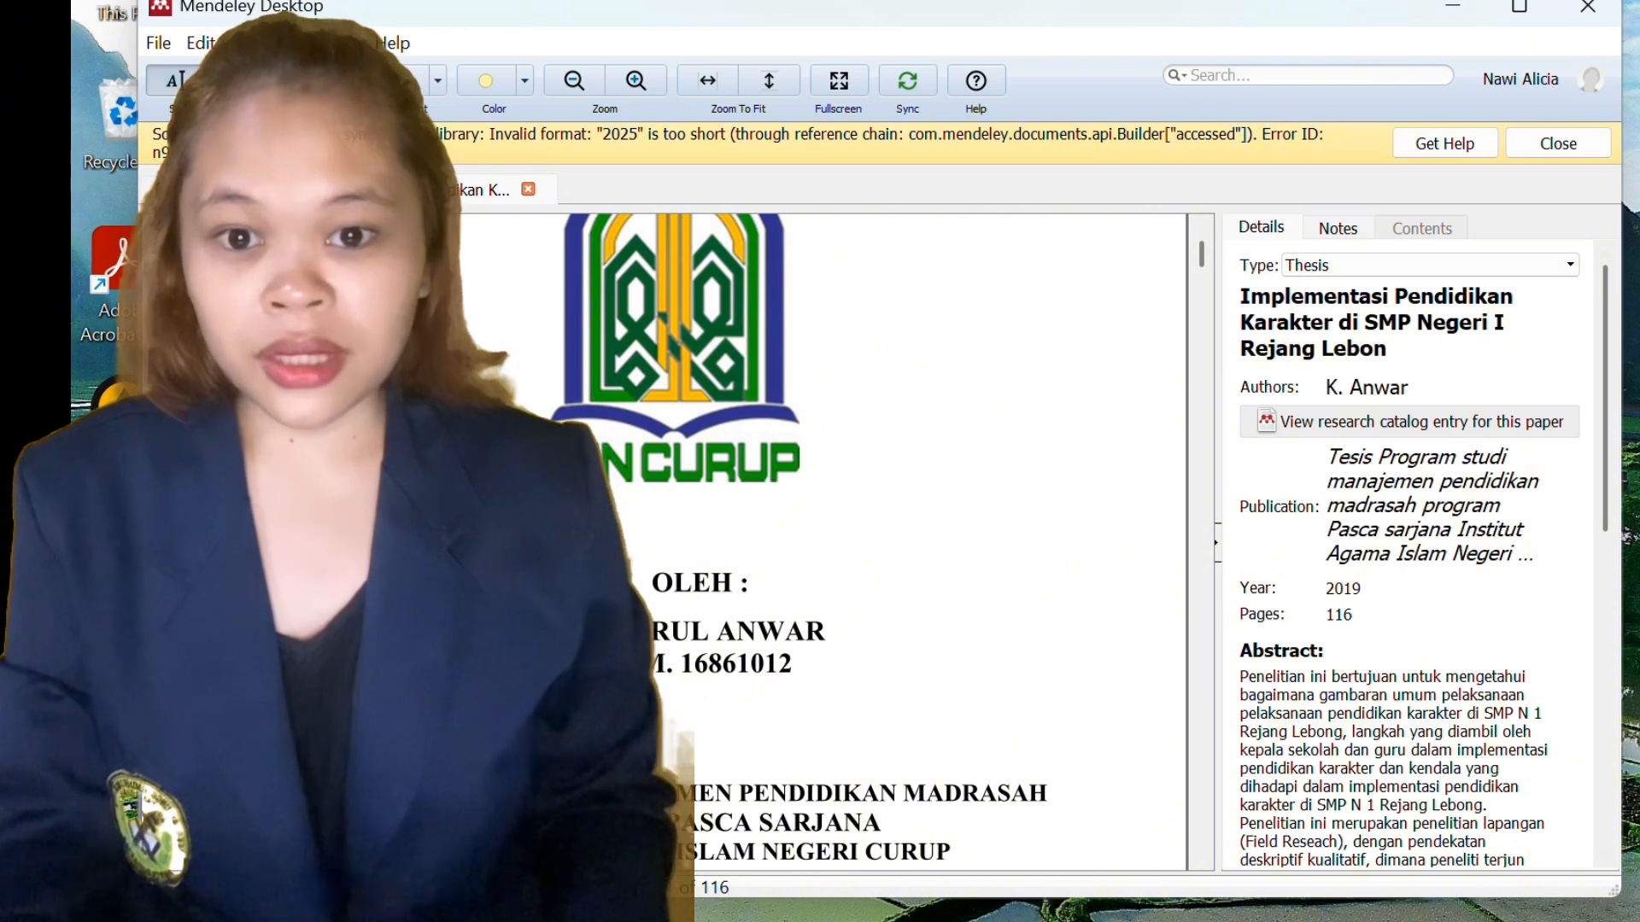
left_click_drag(575, 632, 624, 683)
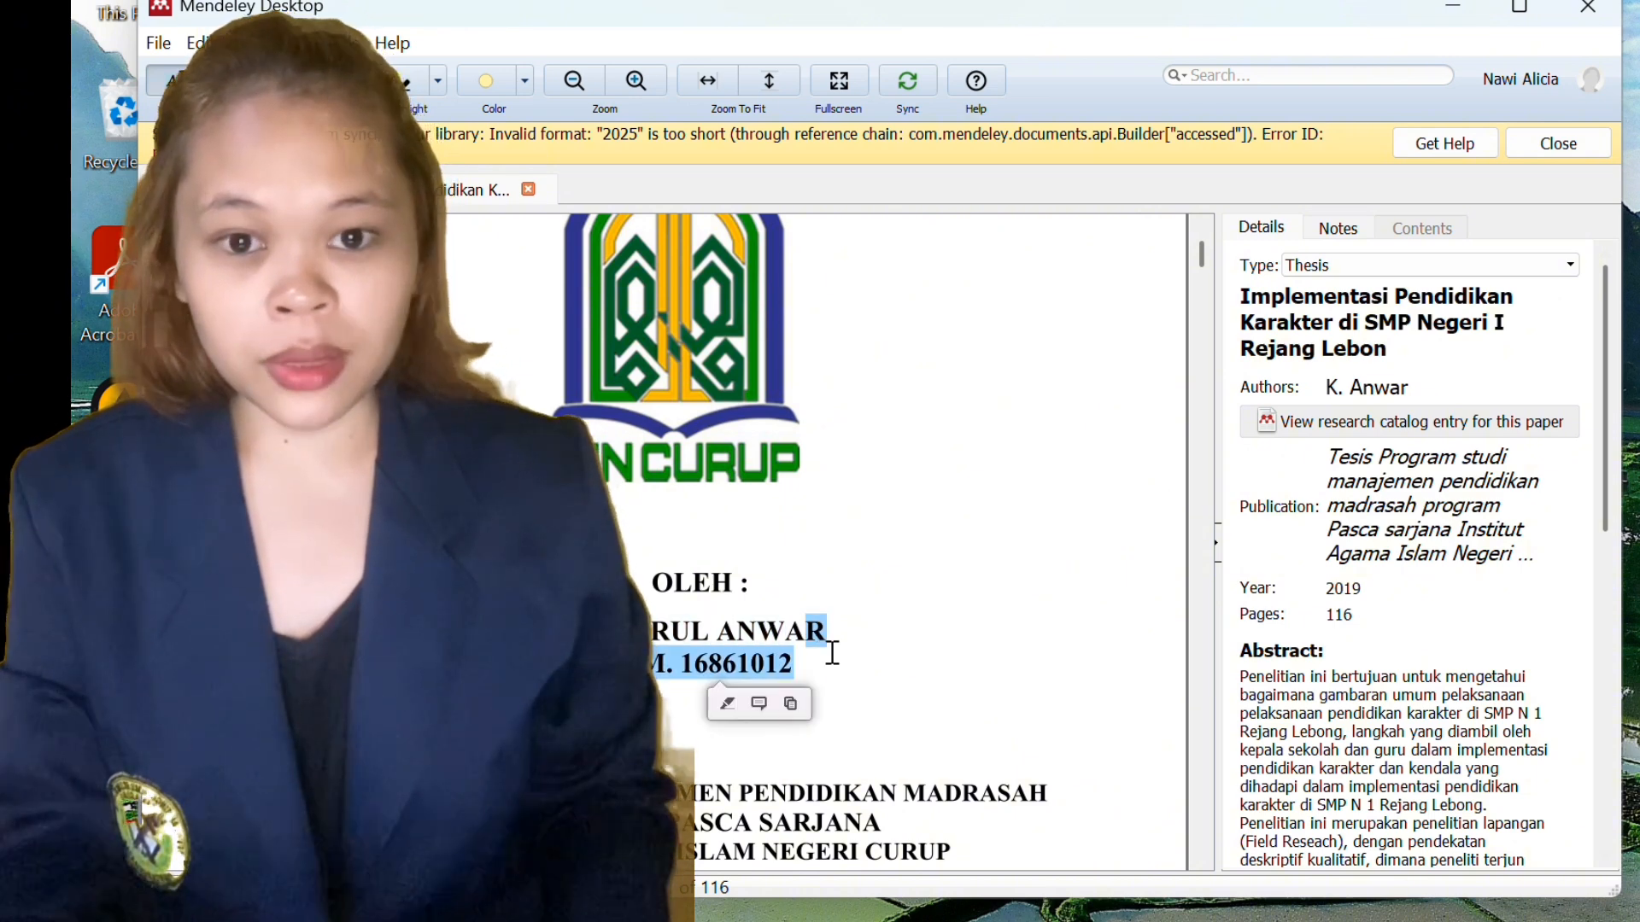
left_click(850, 681)
left_click(1417, 385)
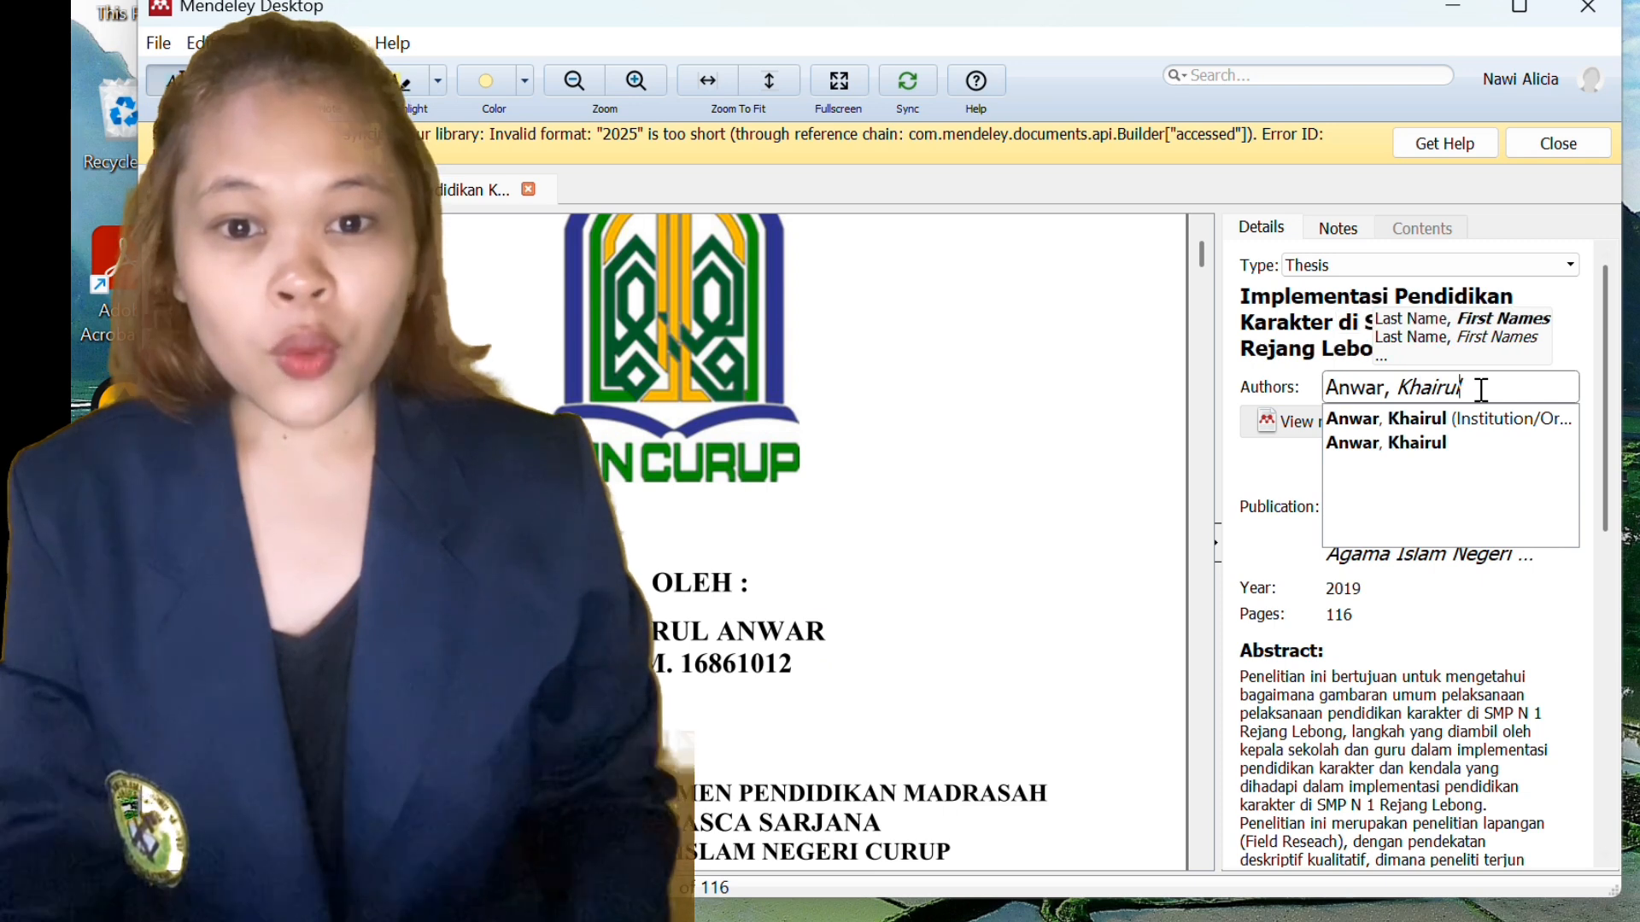
left_click(1186, 822)
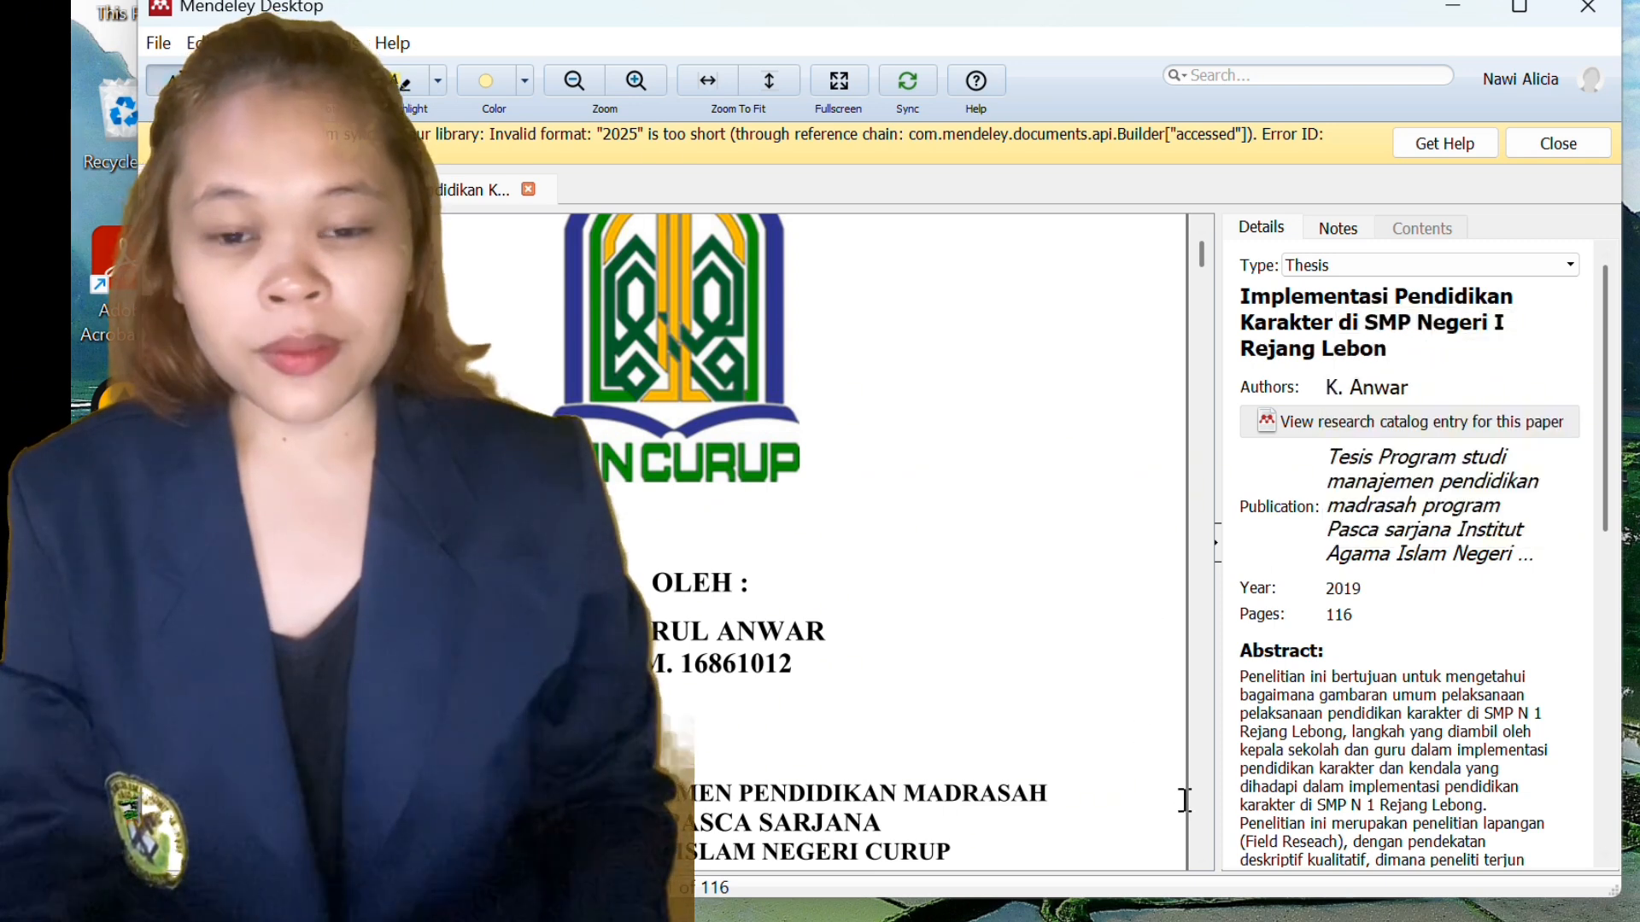
Check the thesis's publication and year fields, and compare its abstract metadata with the abstract page
left_click(1450, 494)
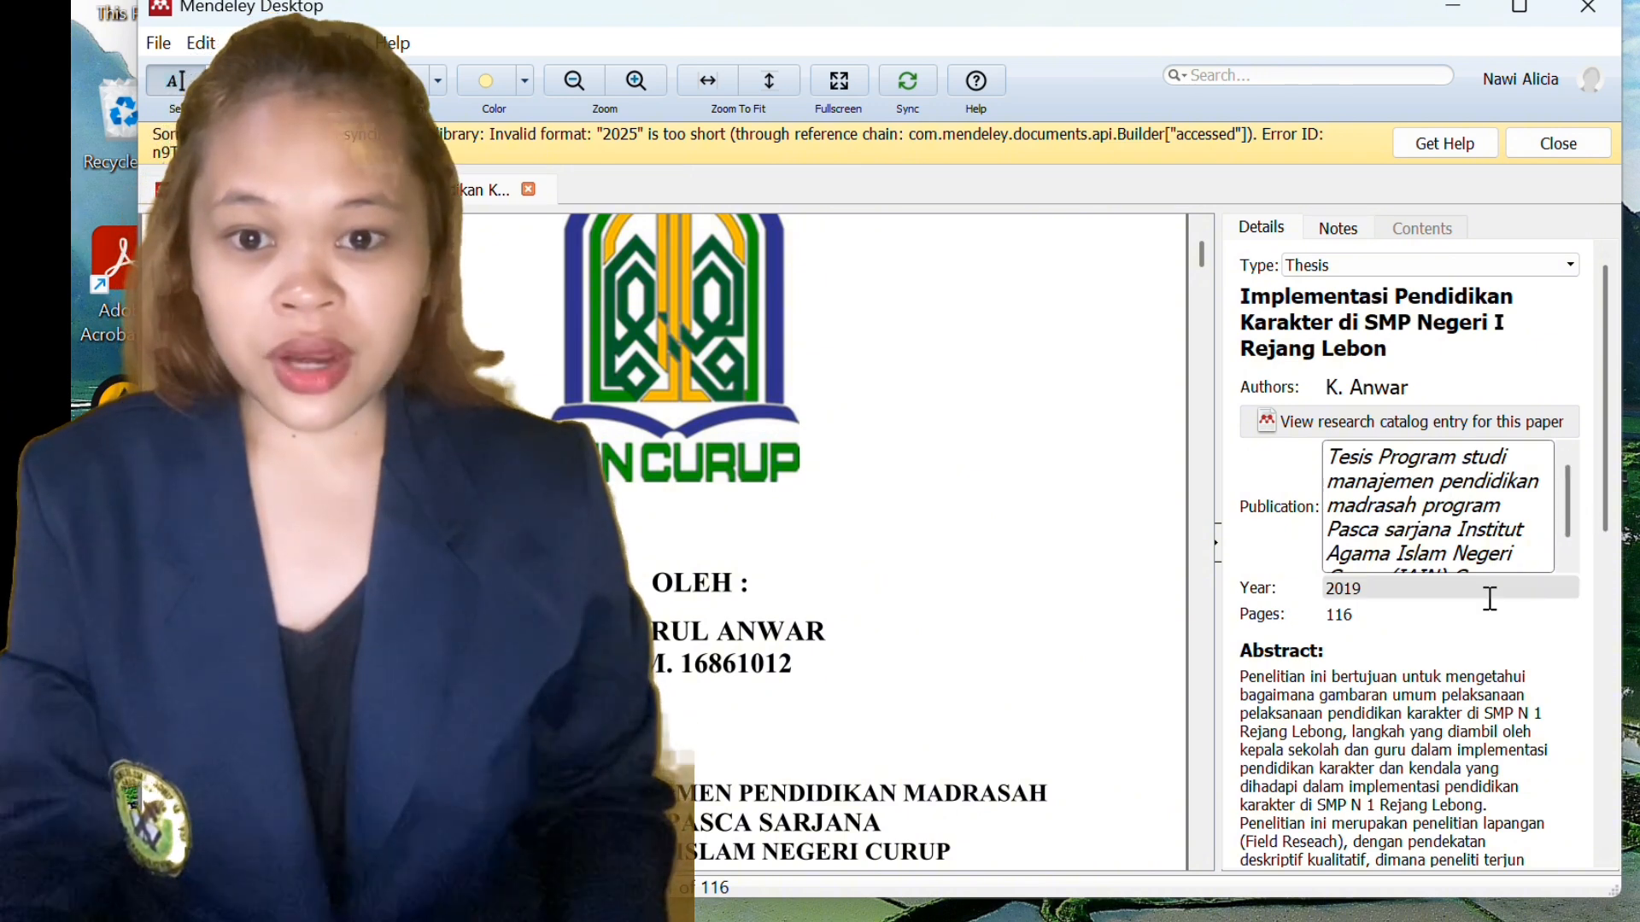
left_click(1491, 598)
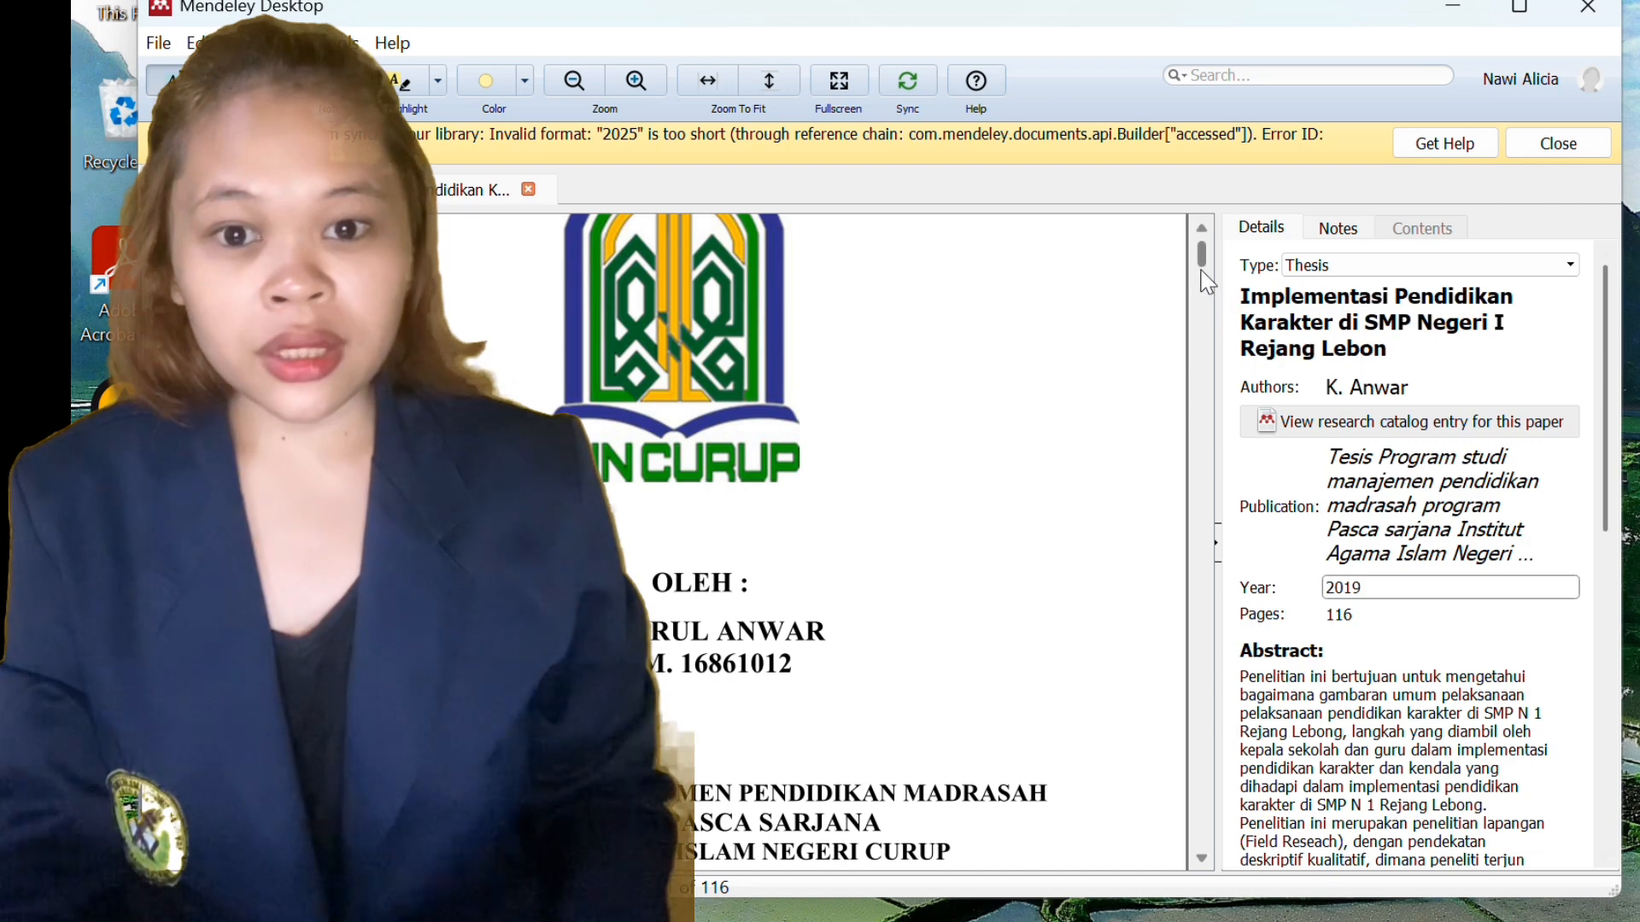
left_click_drag(1207, 270, 1209, 284)
scroll(1208, 287, "down", 5)
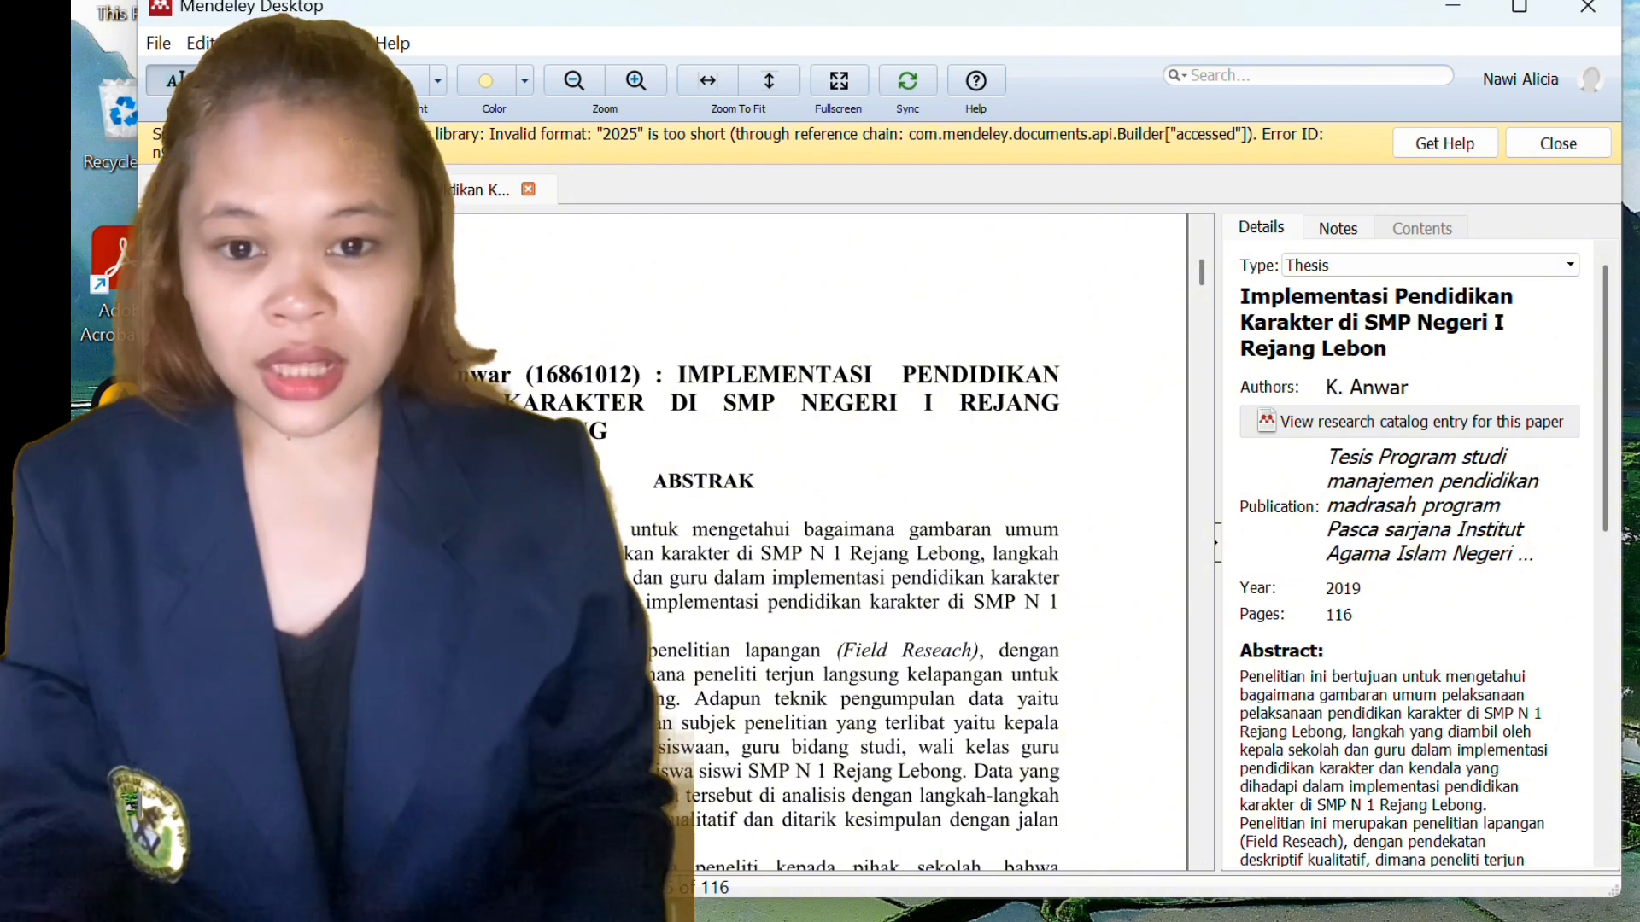
left_click_drag(620, 528, 1071, 795)
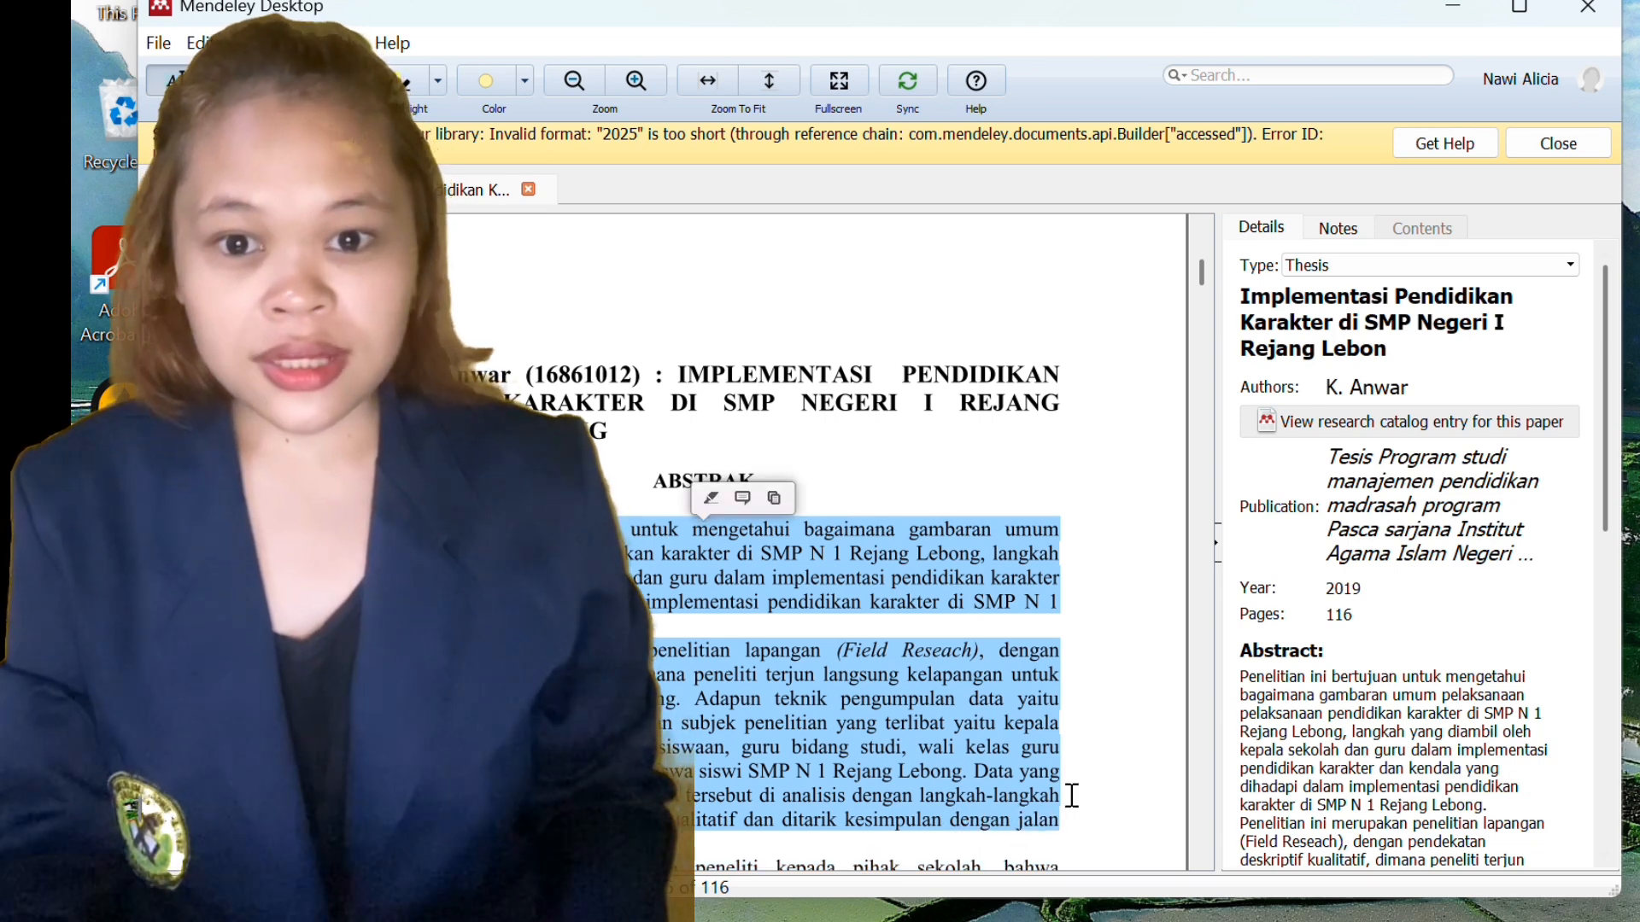
left_click(1347, 686)
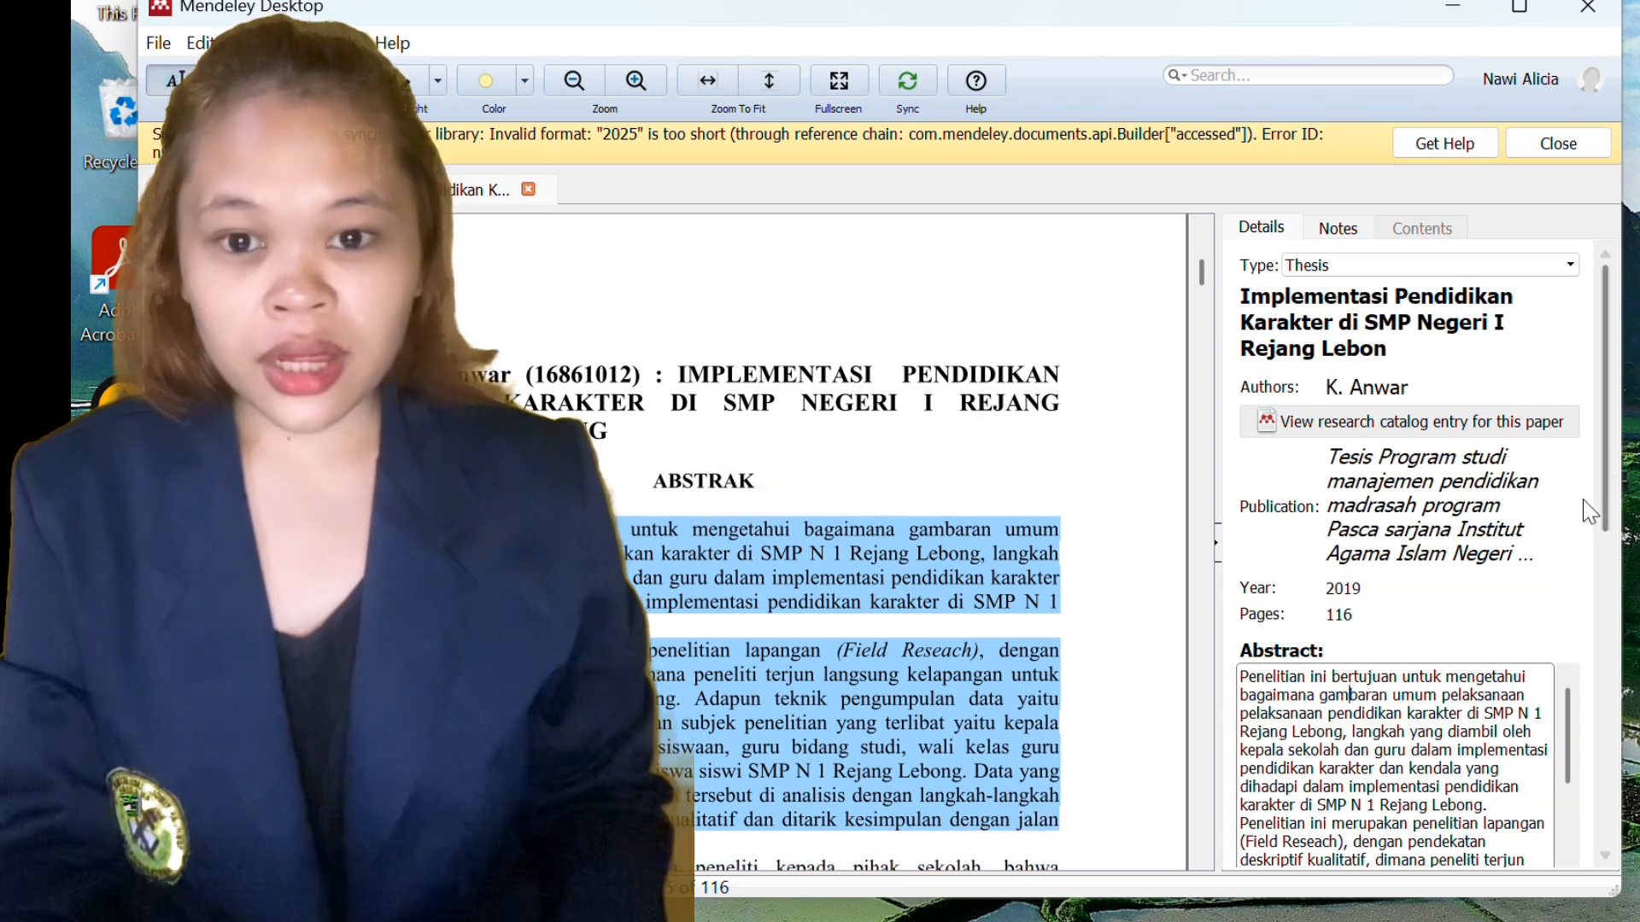
Compare the thesis's author keywords in its metadata with the keywords printed at the end of the abstract page
left_click_drag(1606, 513, 1631, 768)
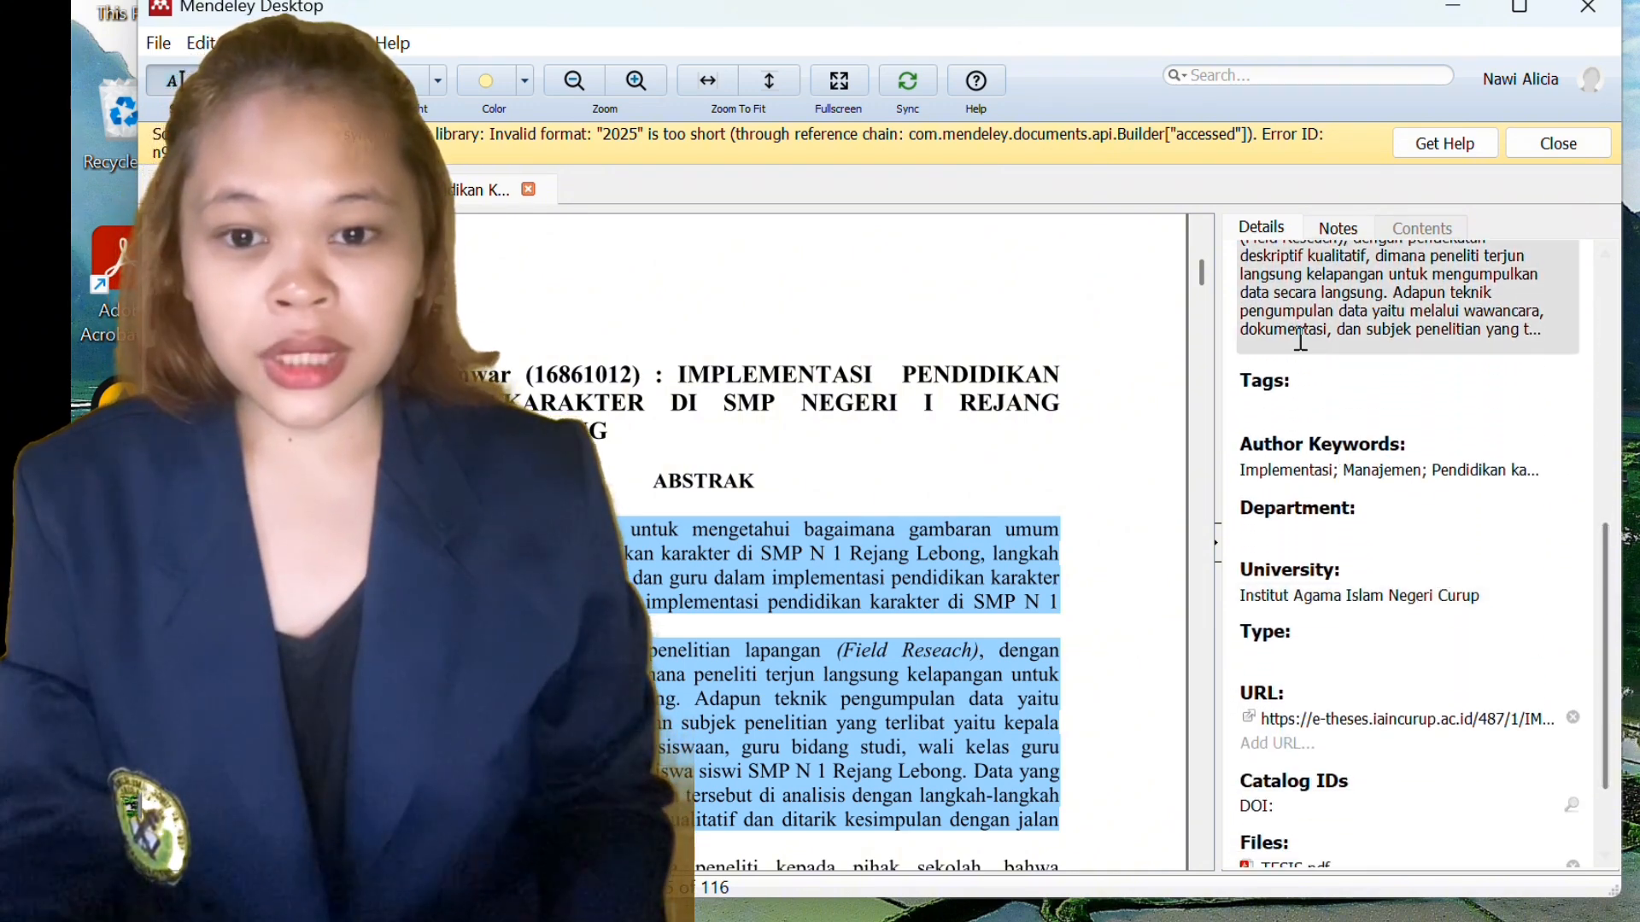
left_click(1316, 471)
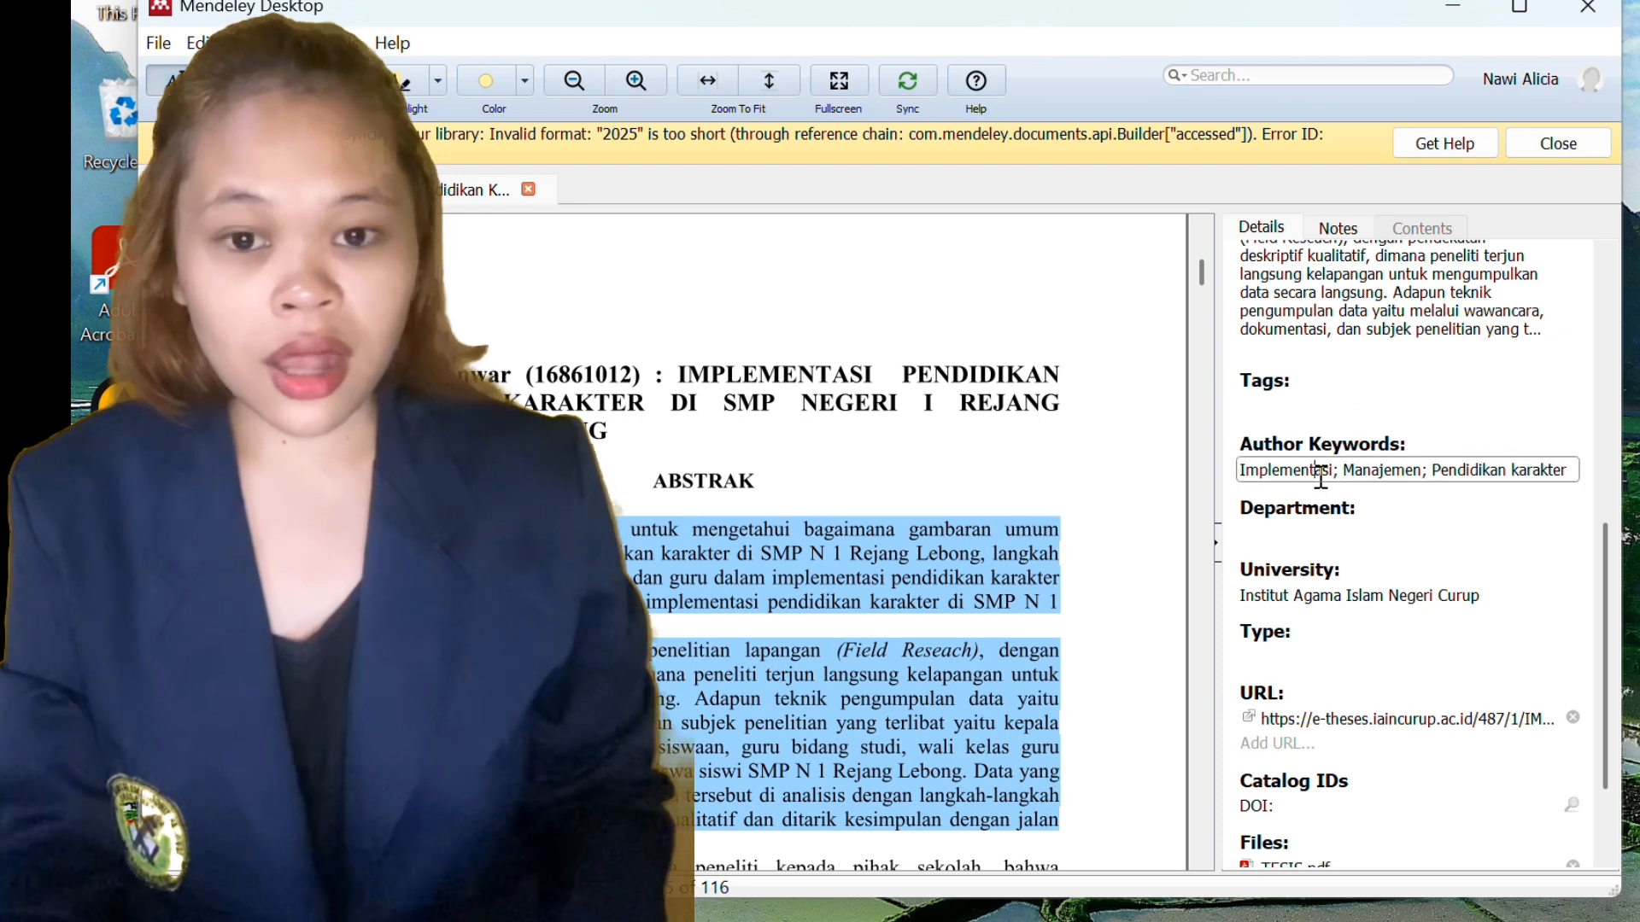
left_click(1149, 469)
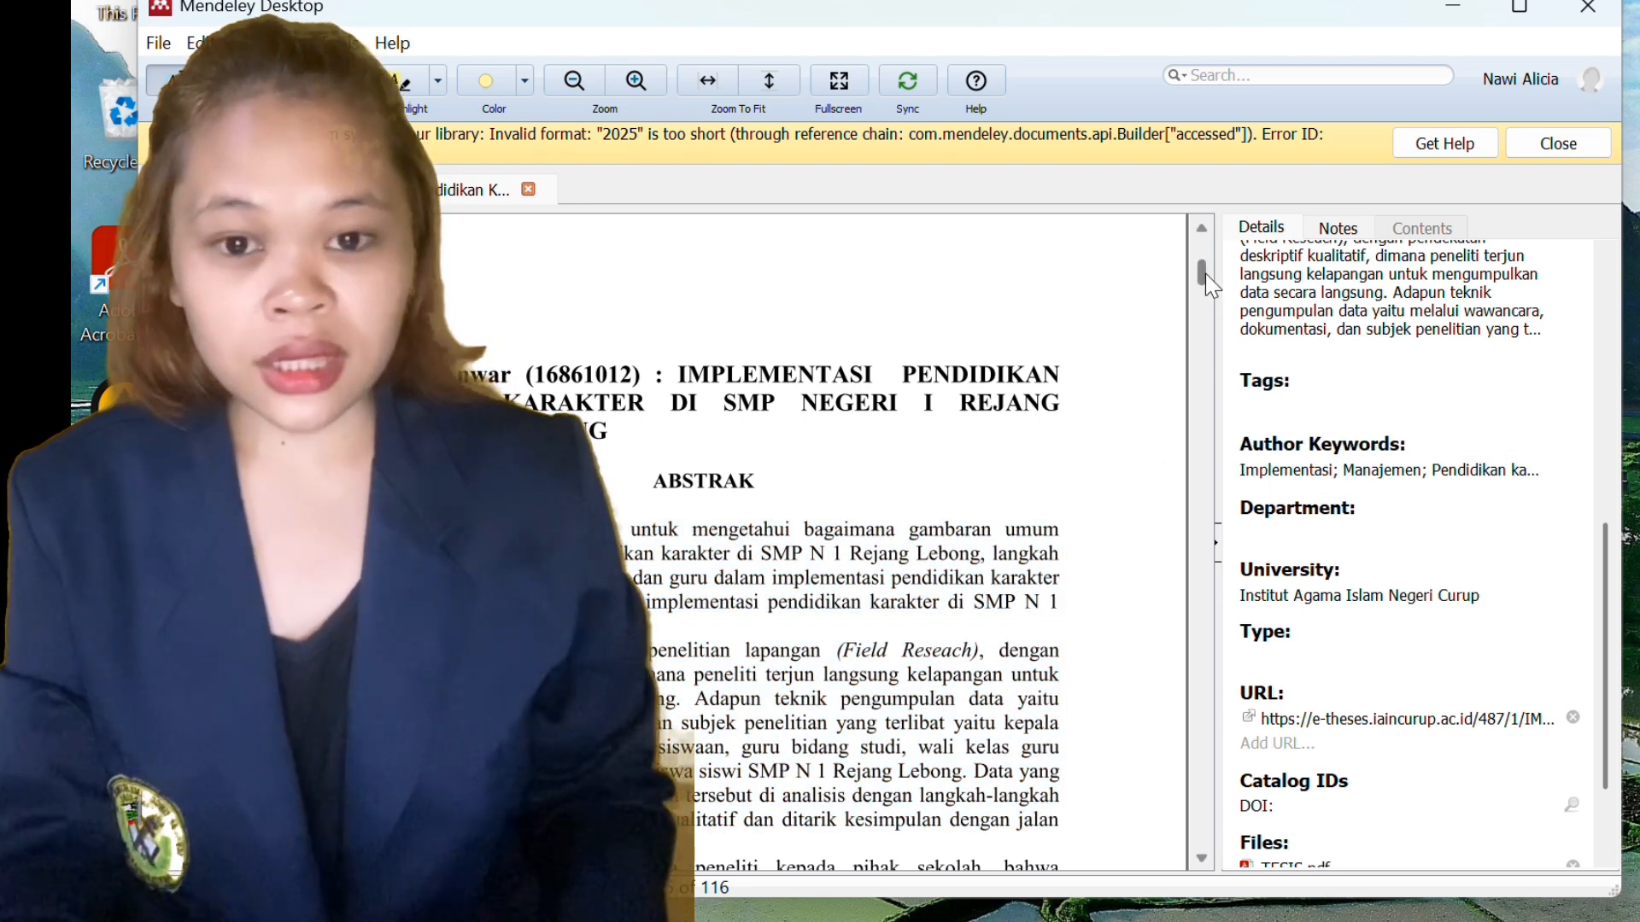
scroll(1205, 274, "down", 5)
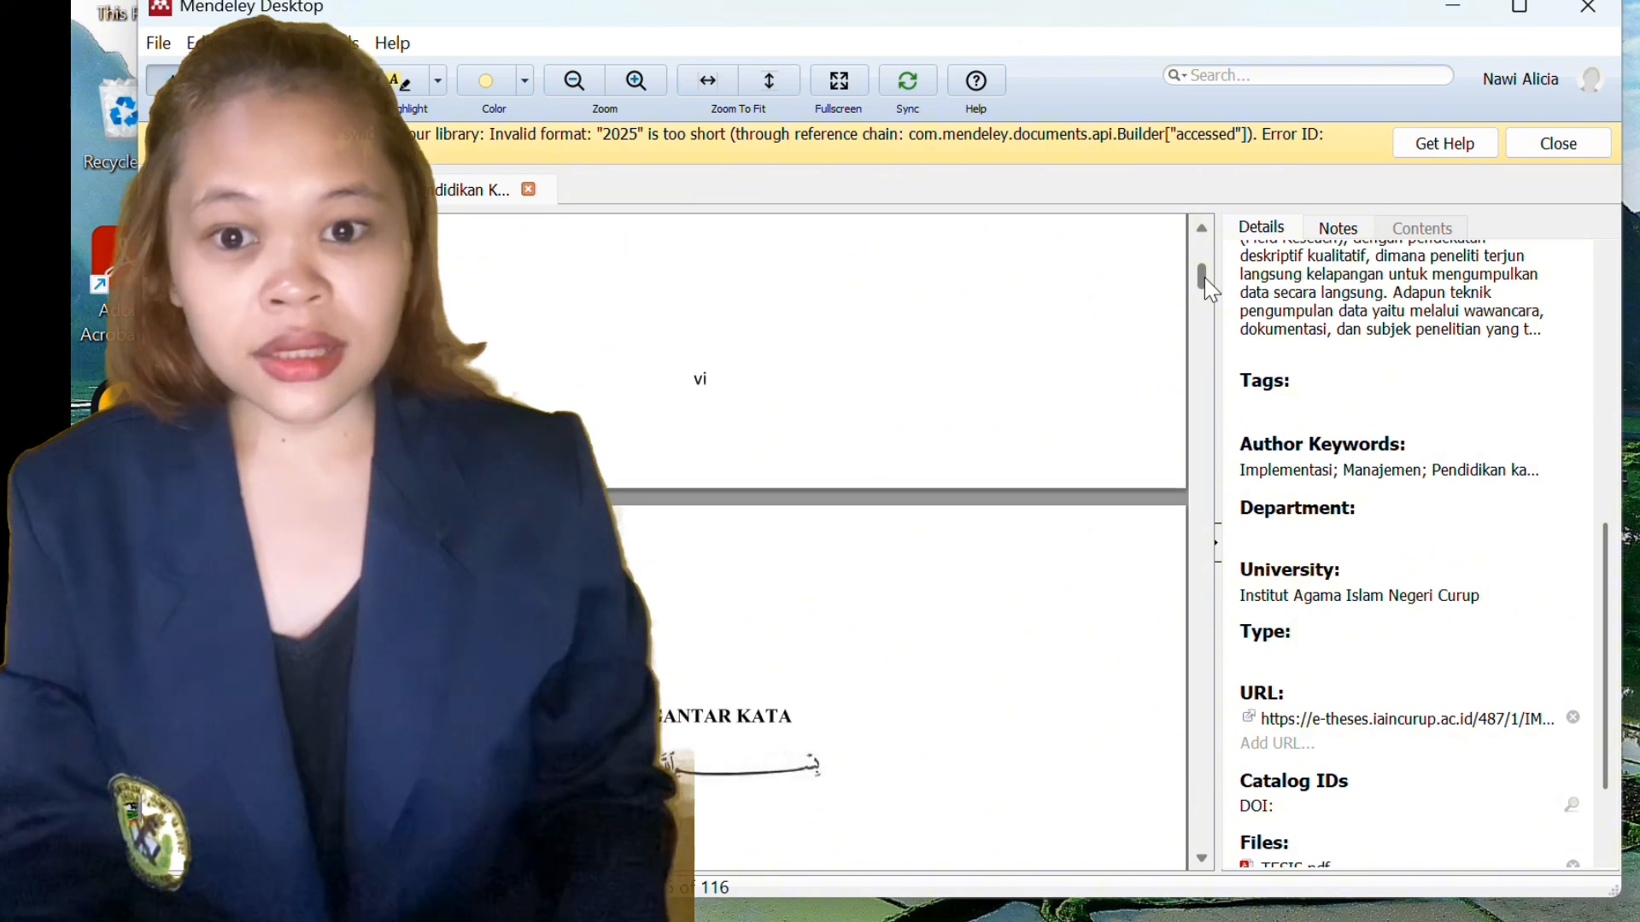
scroll(1204, 277, "up", 5)
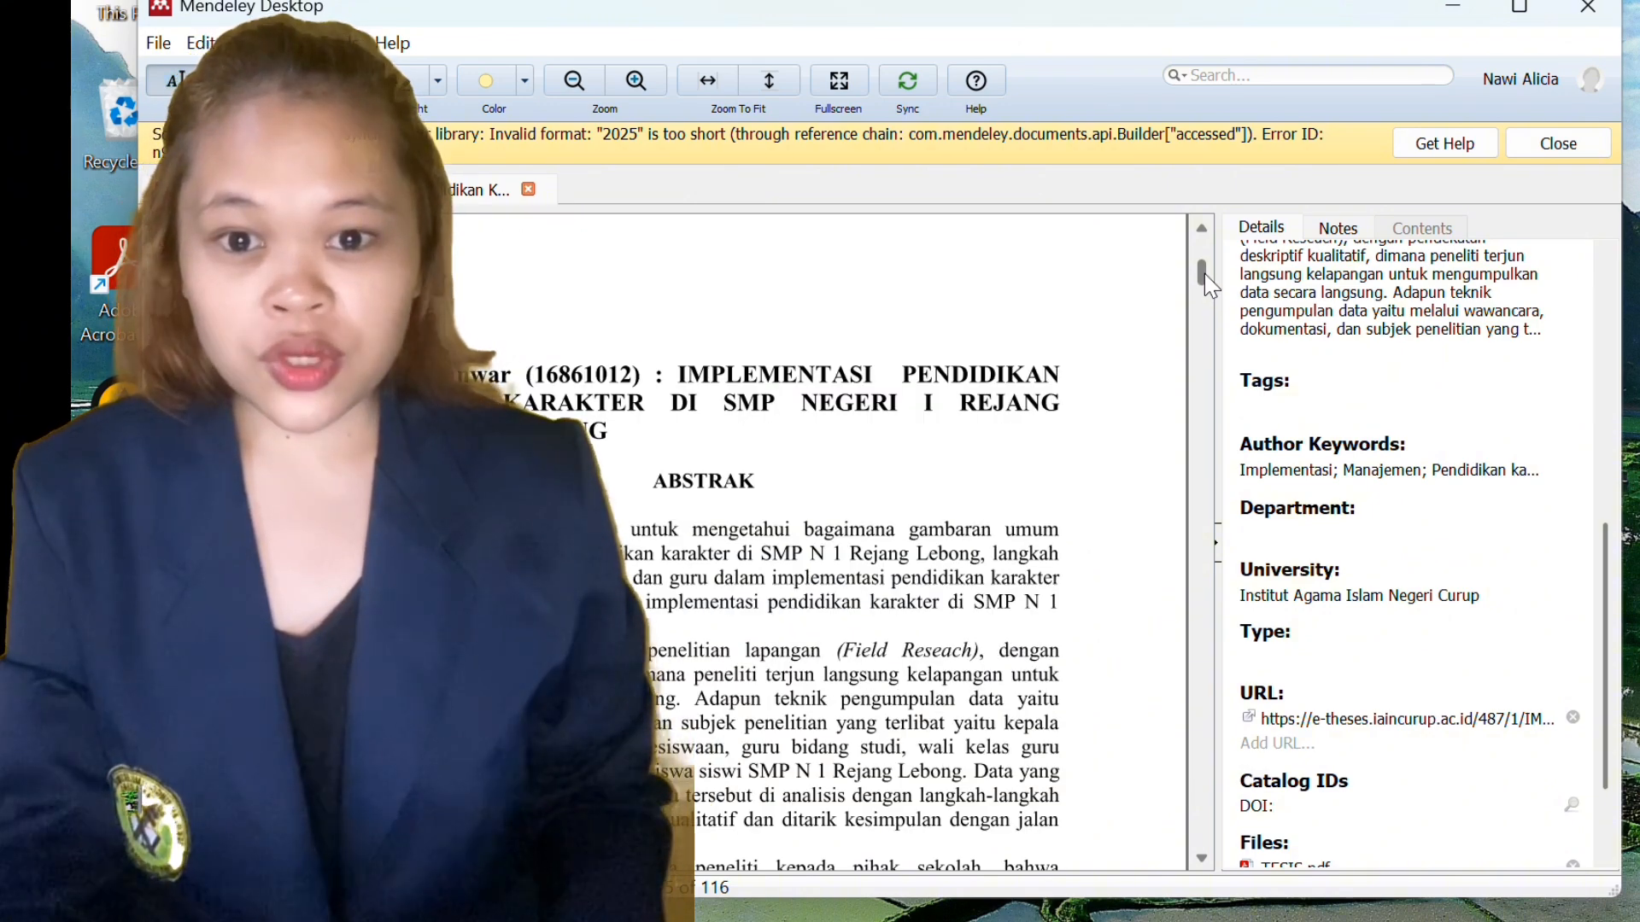
scroll(1205, 273, "down", 5)
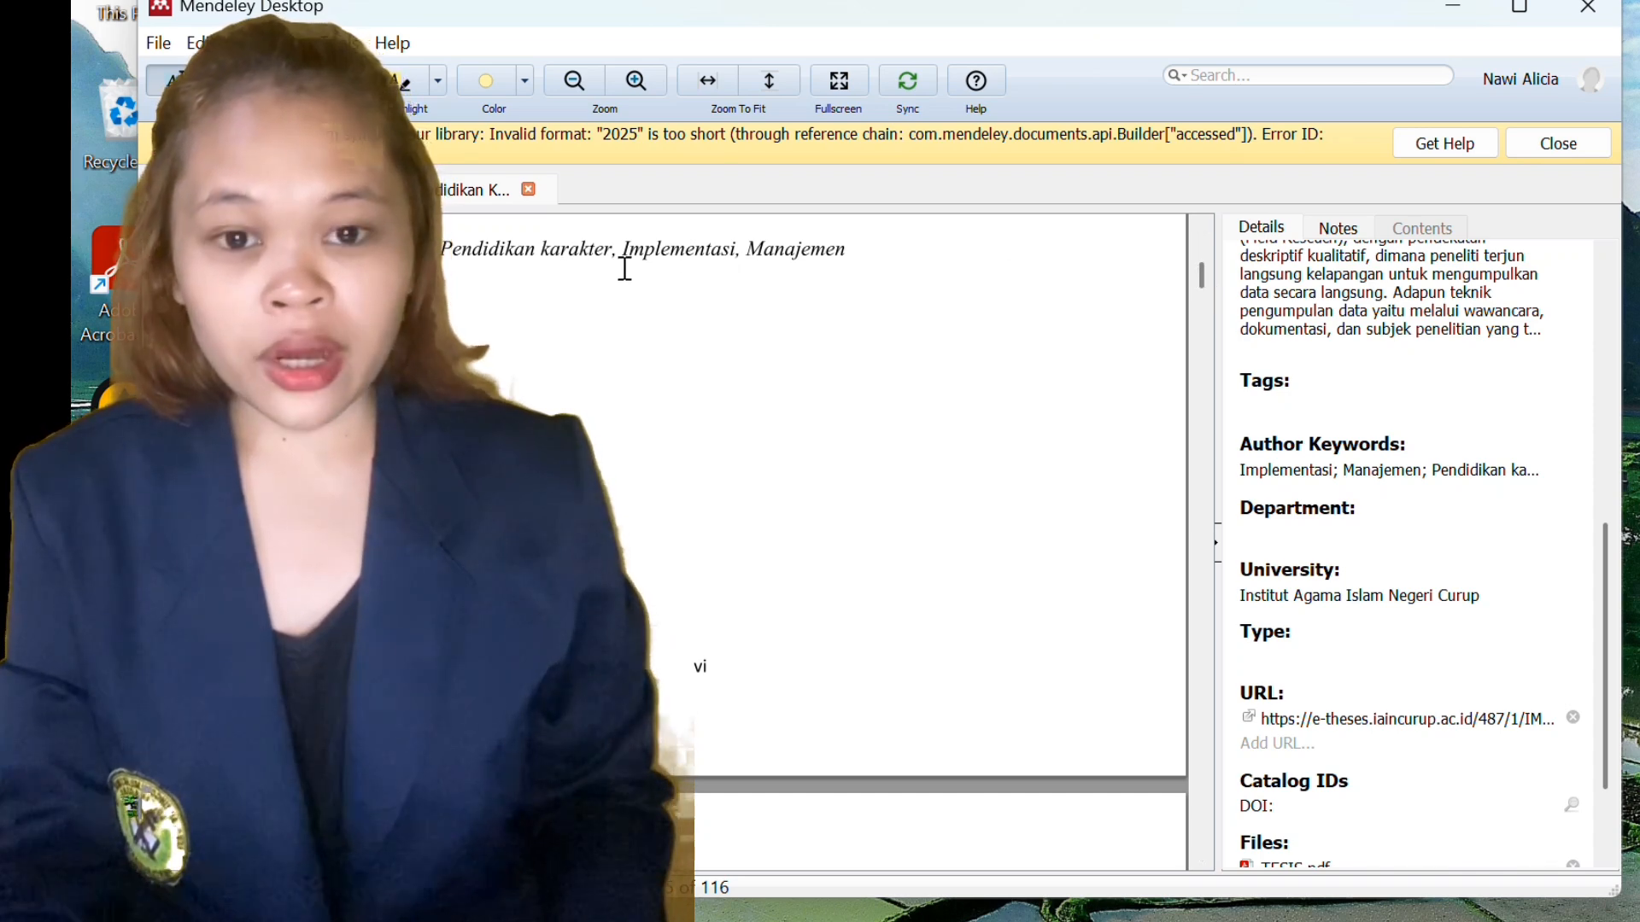
double_click(755, 246)
left_click(672, 377)
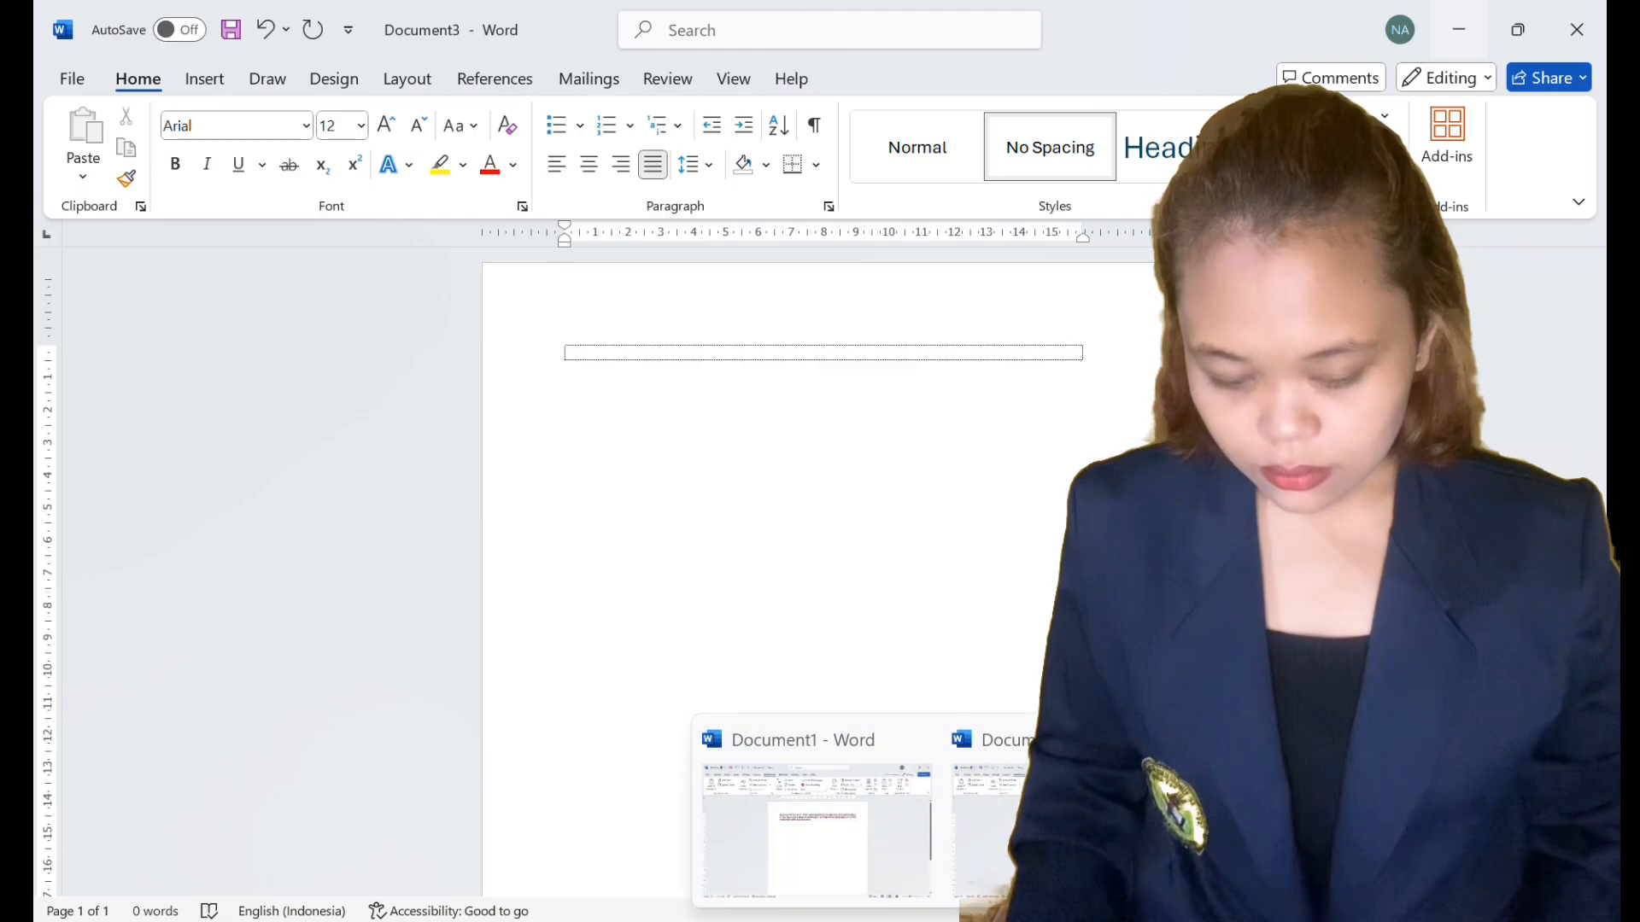
Switch to the blank Word document Document3 and enter "Menurut" on its first line
left_click(1063, 827)
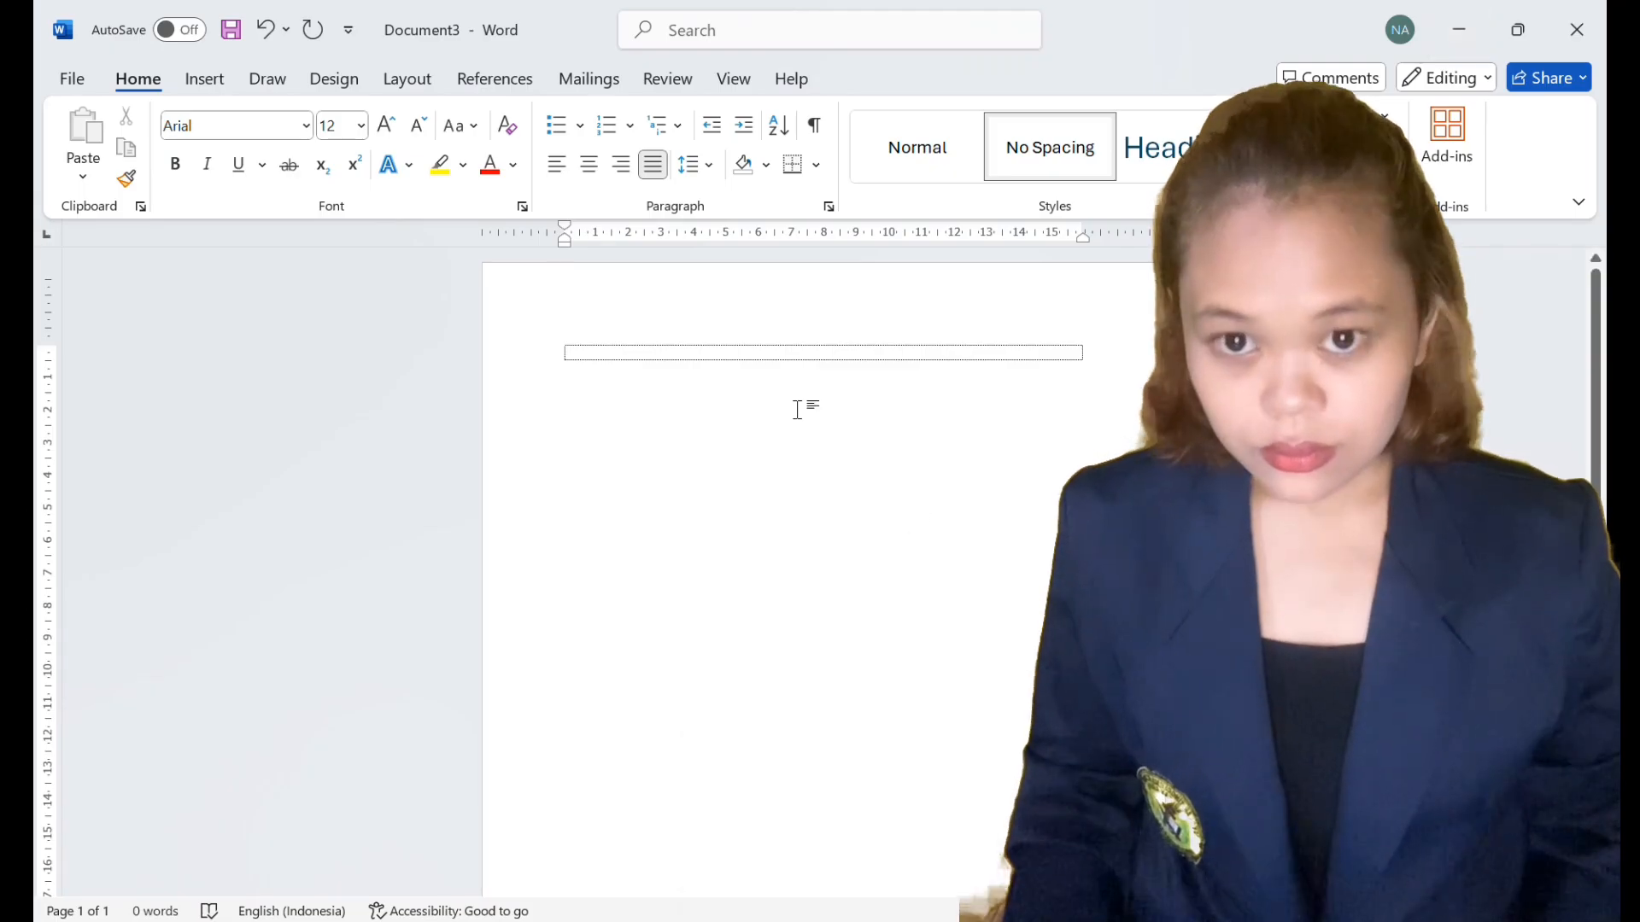
left_click(626, 353)
type("Menurut")
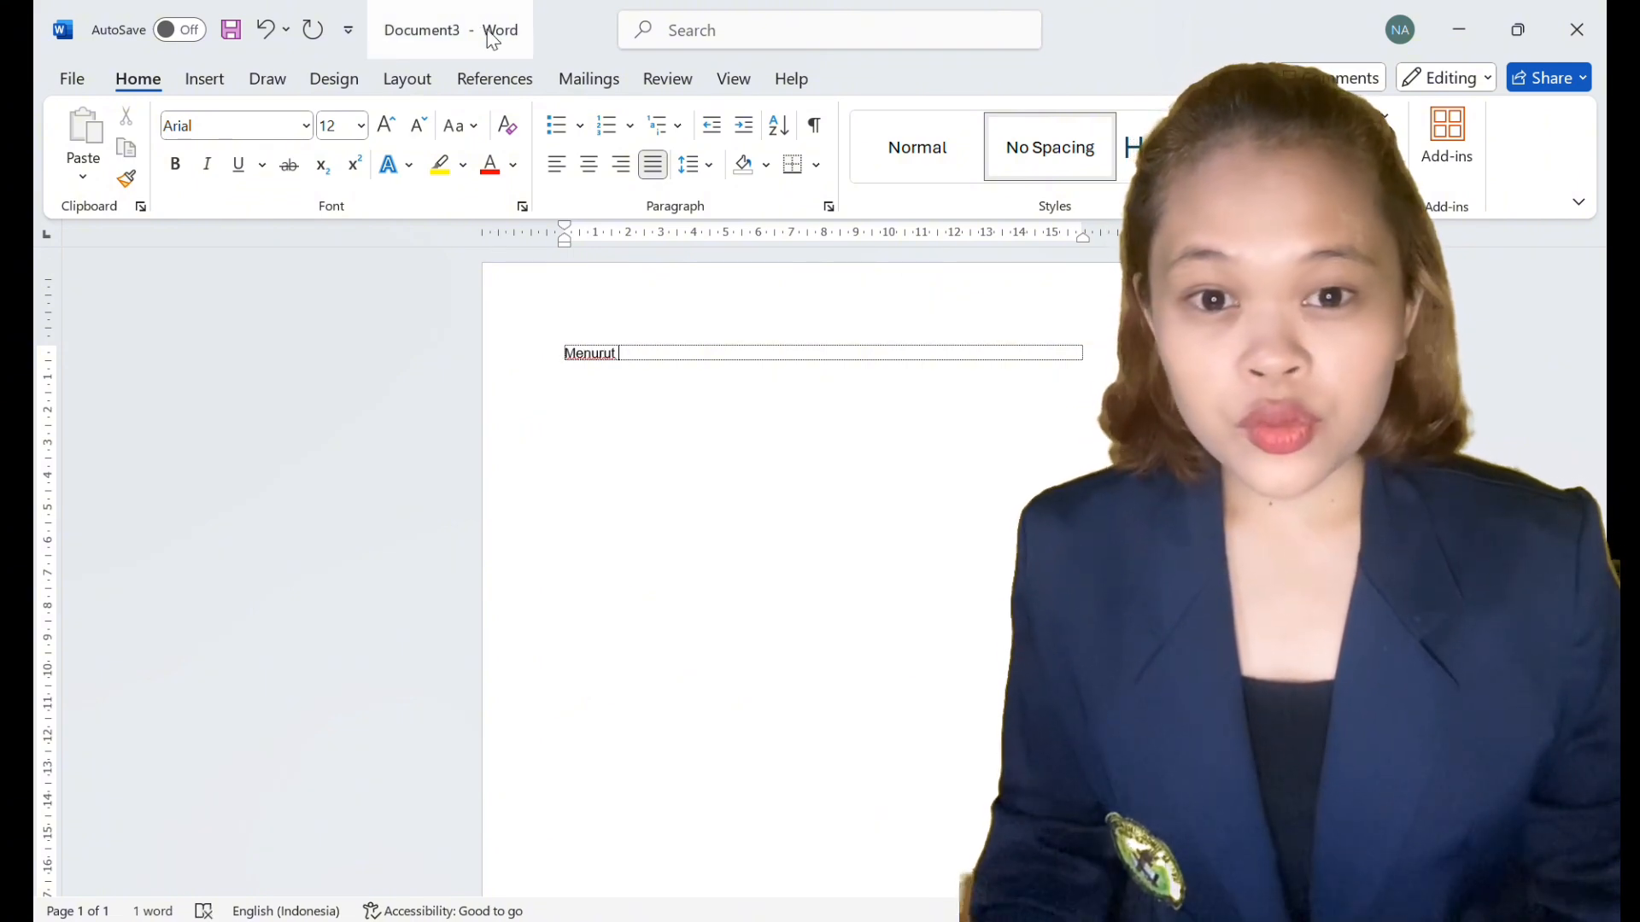
Insert a Mendeley citation for the thesis "Implementasi Pendidikan Karakter di SMP Negeri I Rejang Lebon" after "Menurut"
left_click(494, 79)
left_click(570, 170)
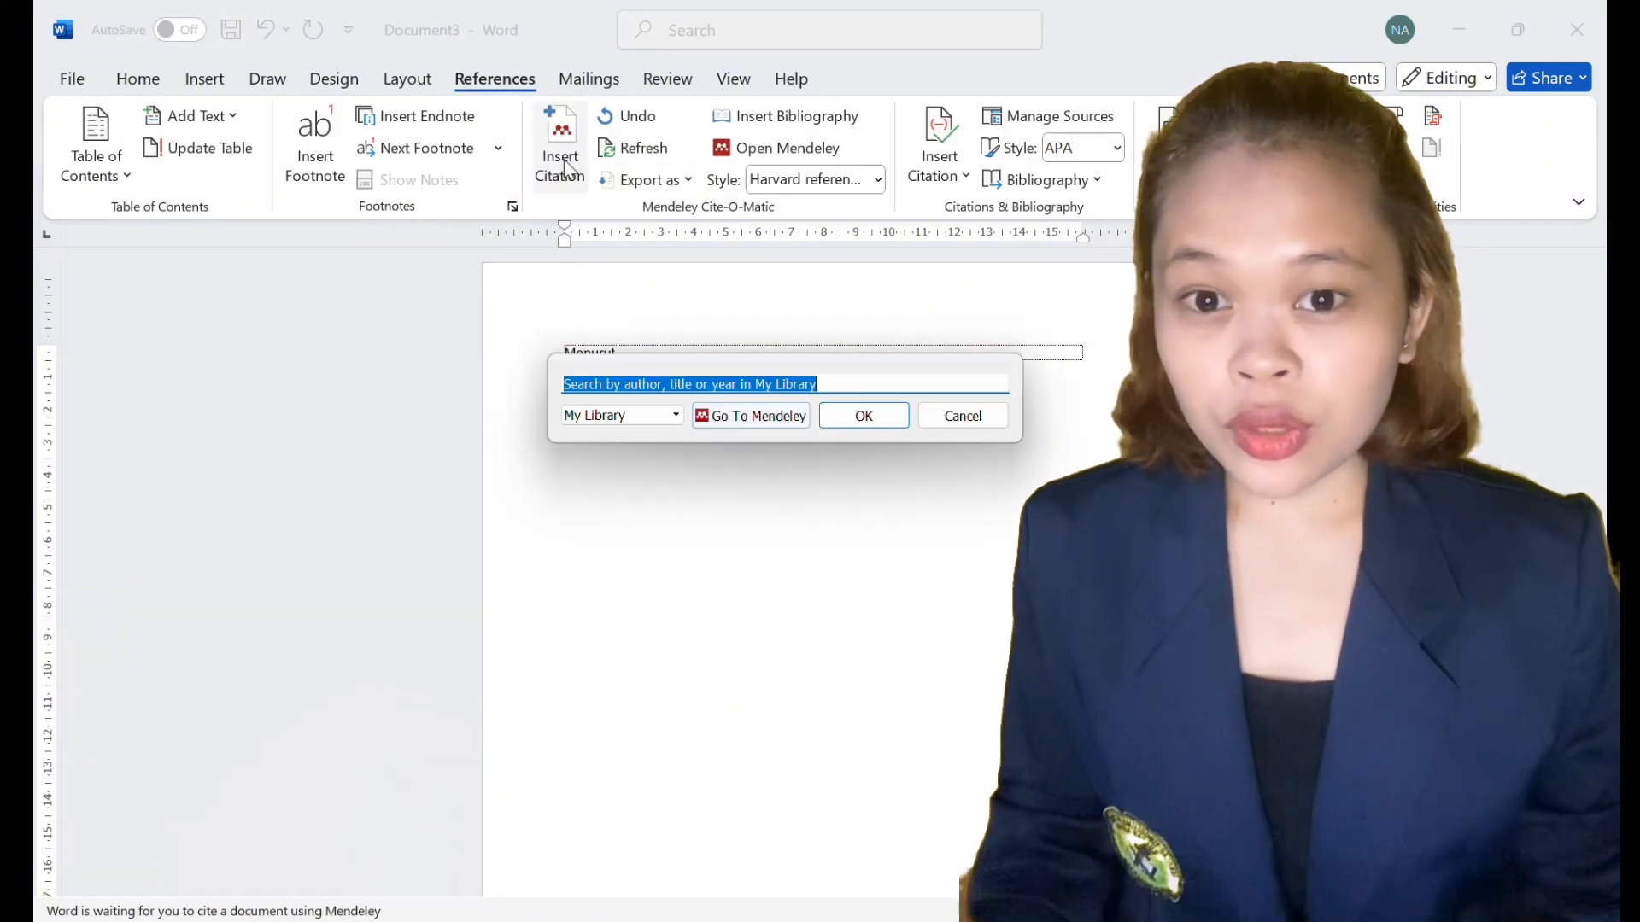
left_click(752, 415)
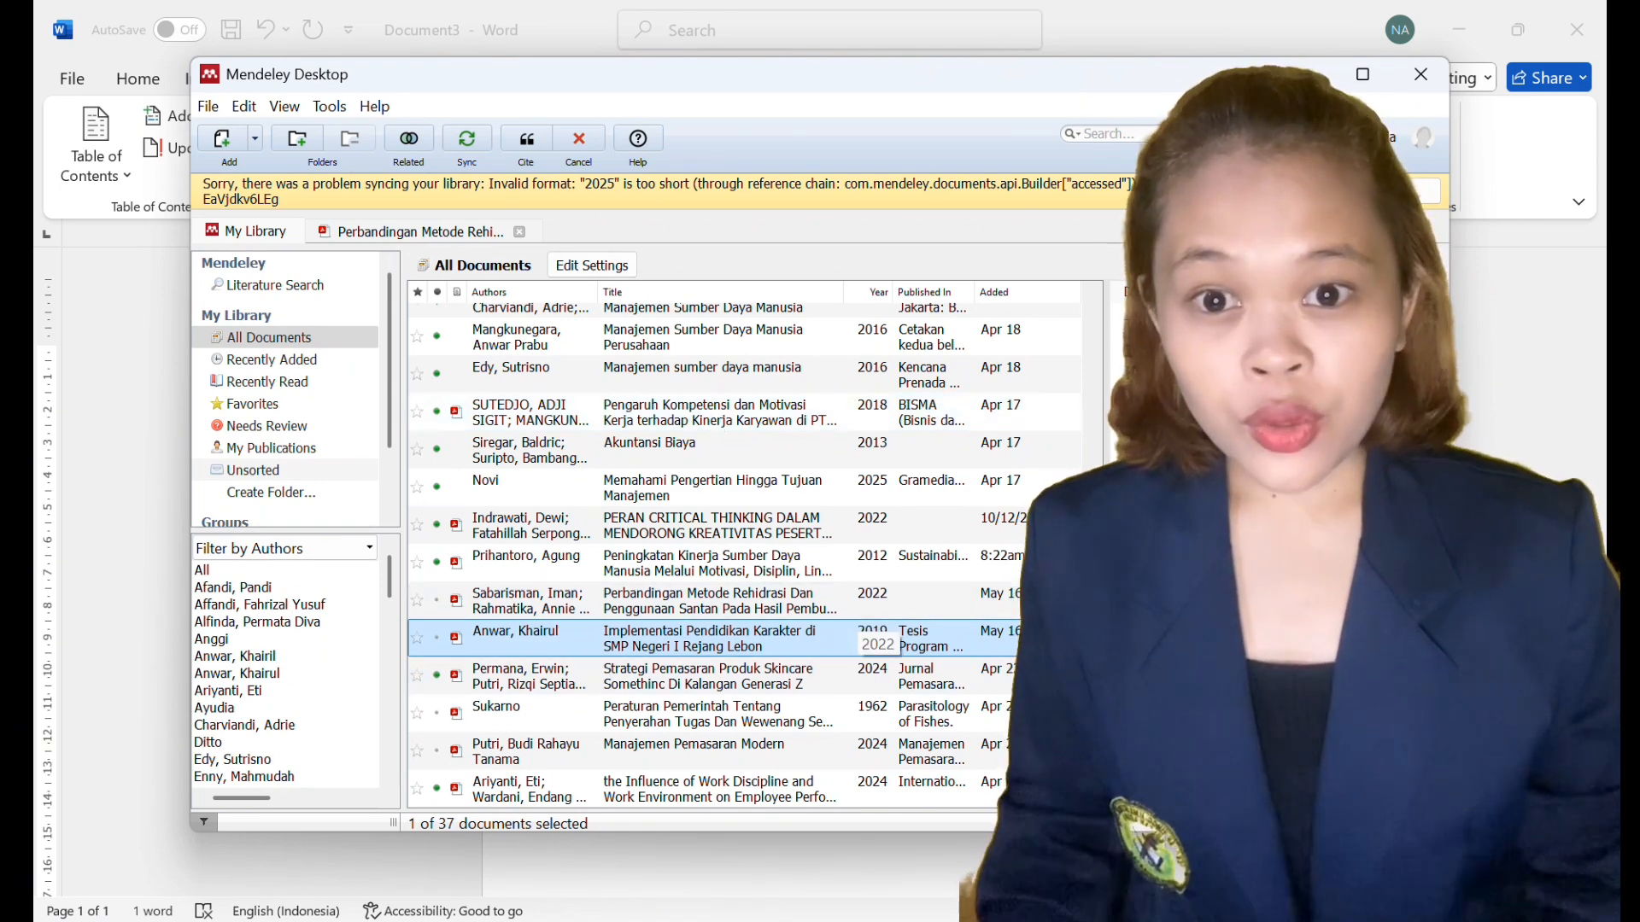
left_click(520, 138)
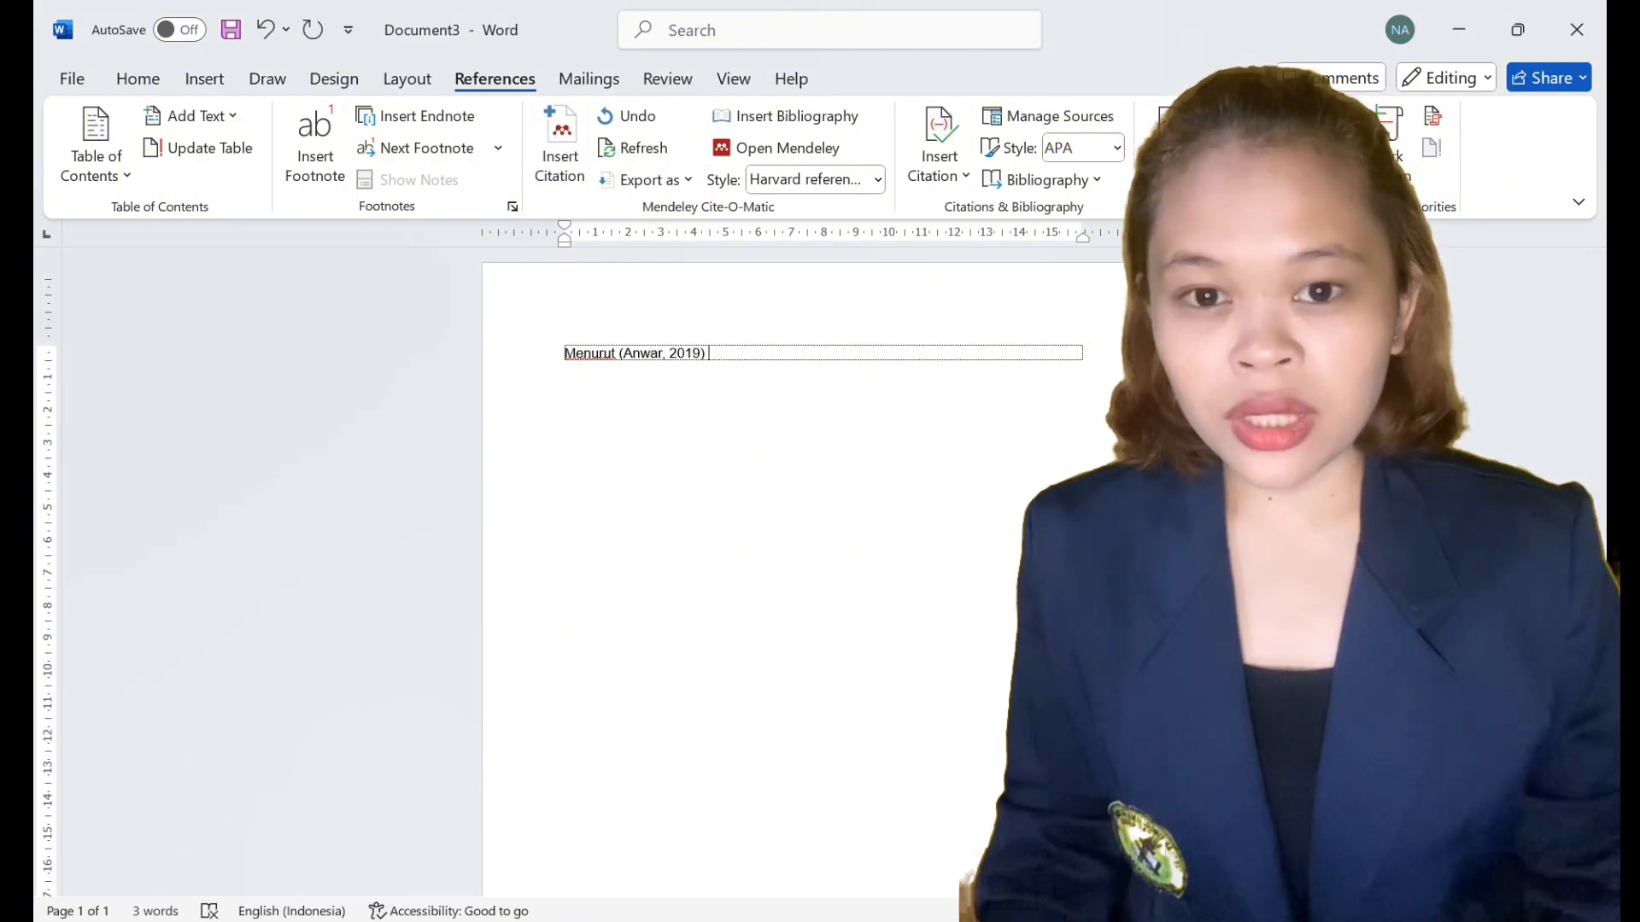
Copy the paragraph beginning "Pendidikan karakter merupakan bagian integral" from page 24 of TESIS.pdf and paste it after the citation in Word
key("alt+Tab")
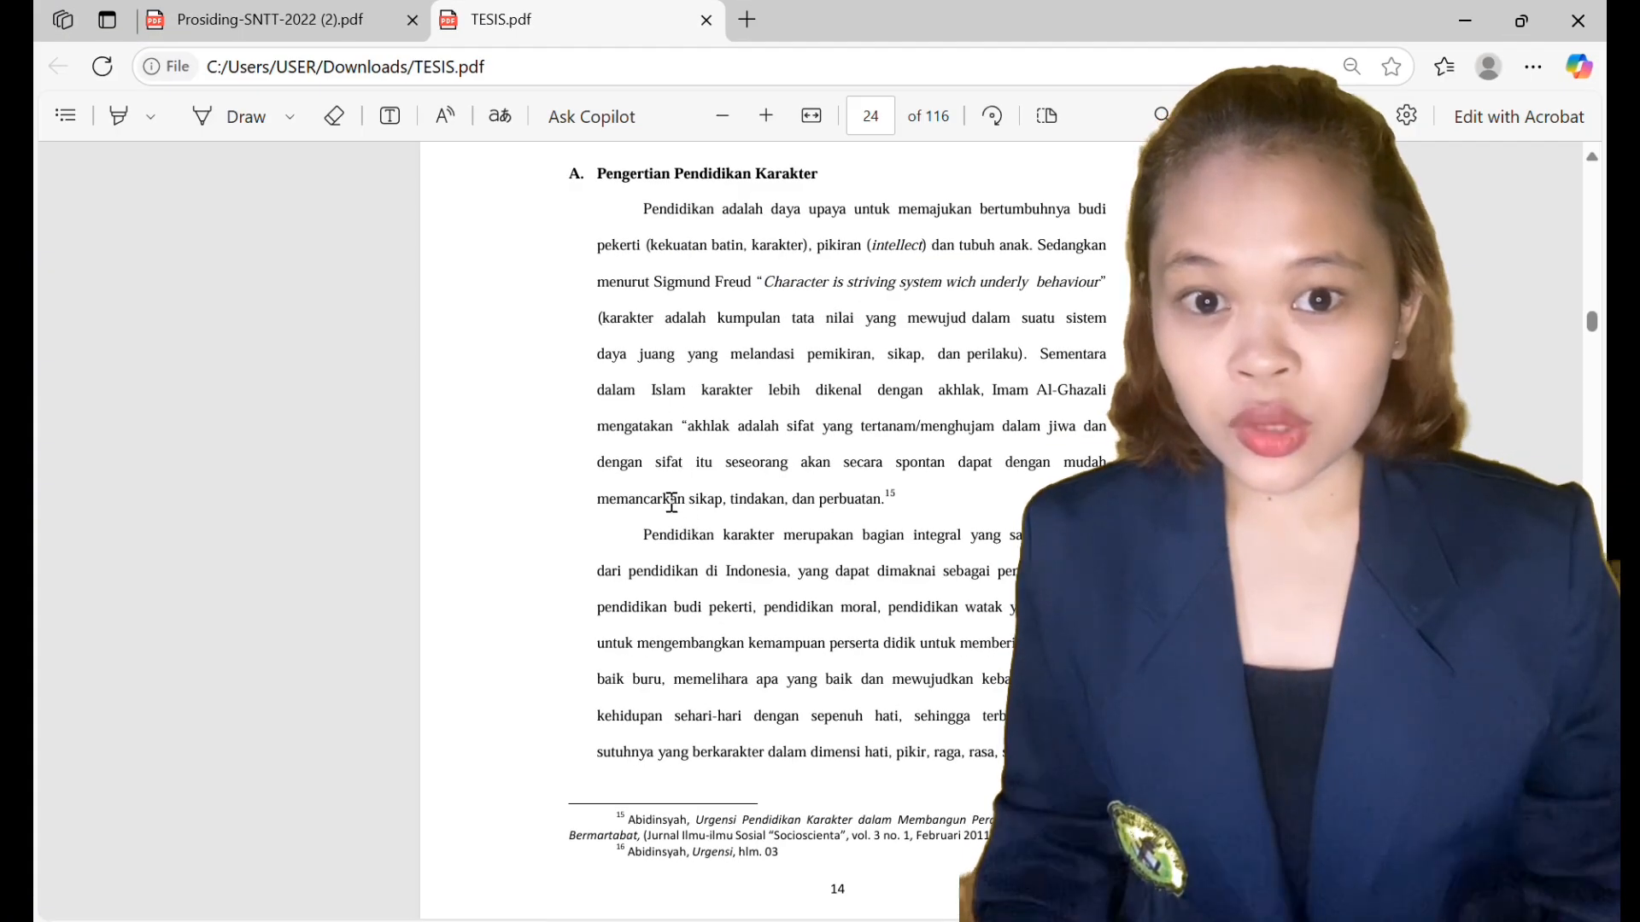
left_click_drag(645, 536, 1020, 755)
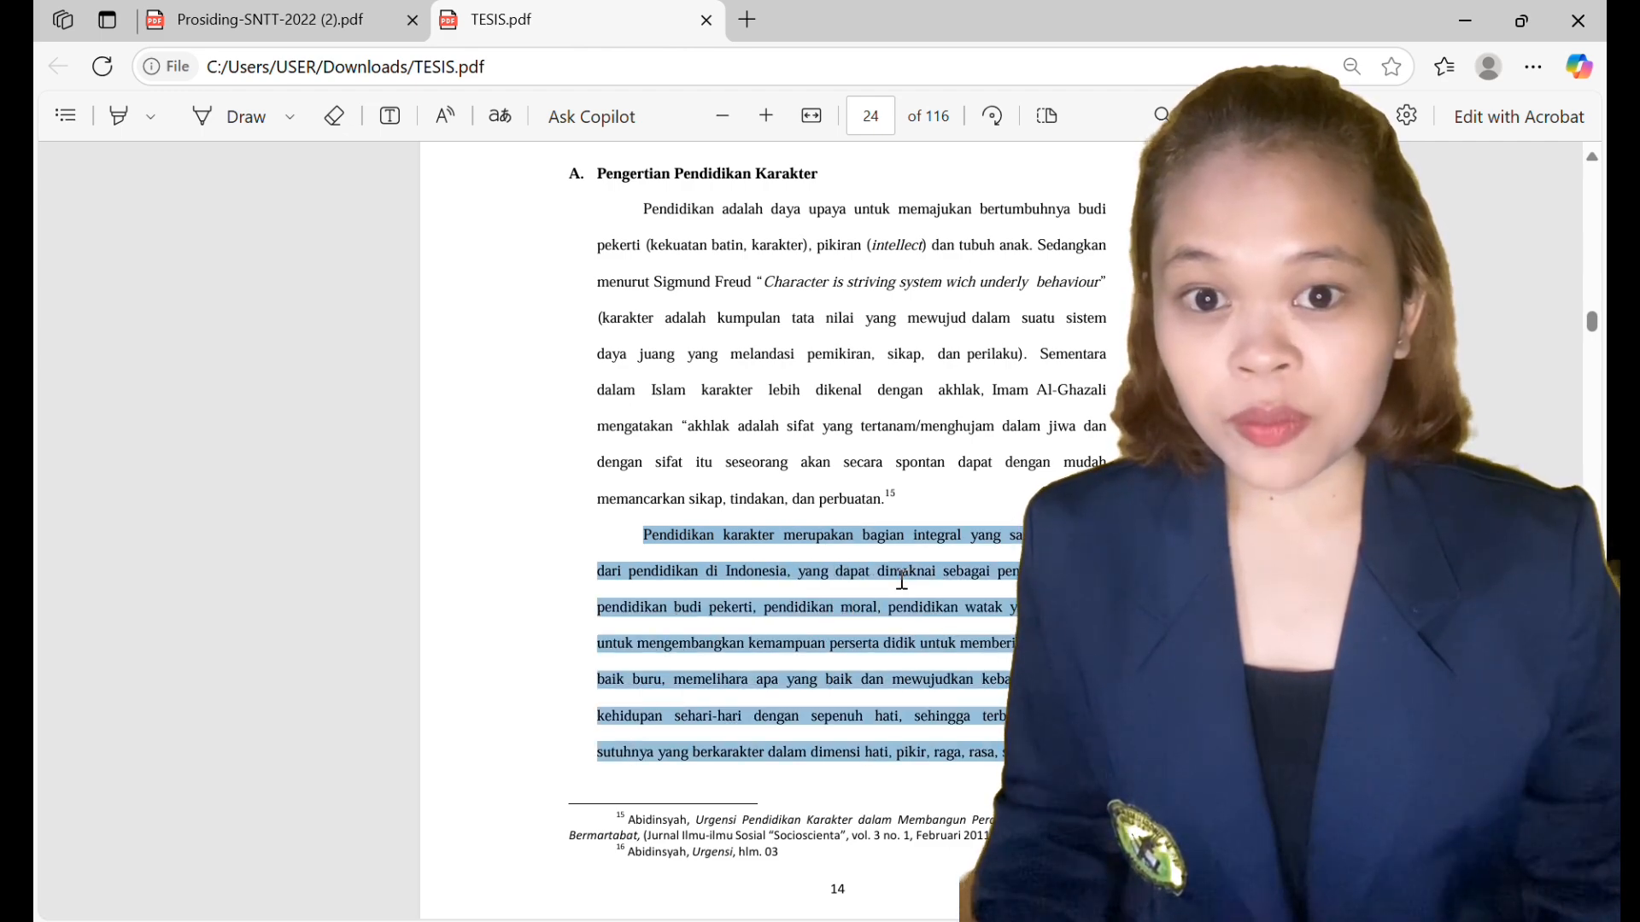
mouse_move(943, 921)
left_click(1038, 824)
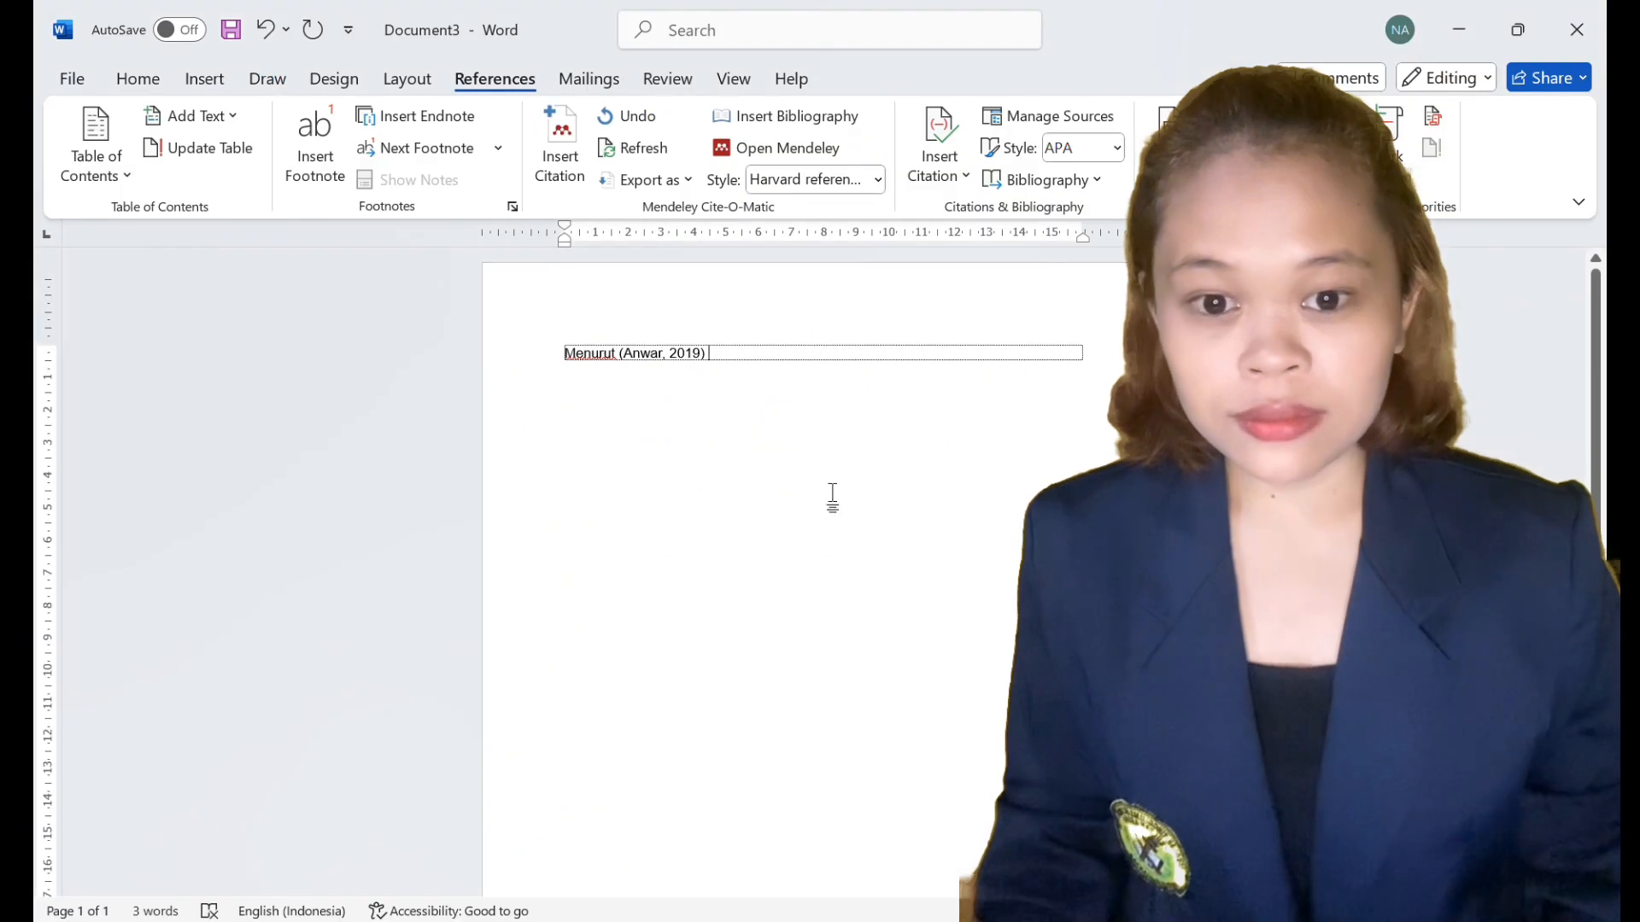
key("ctrl+v")
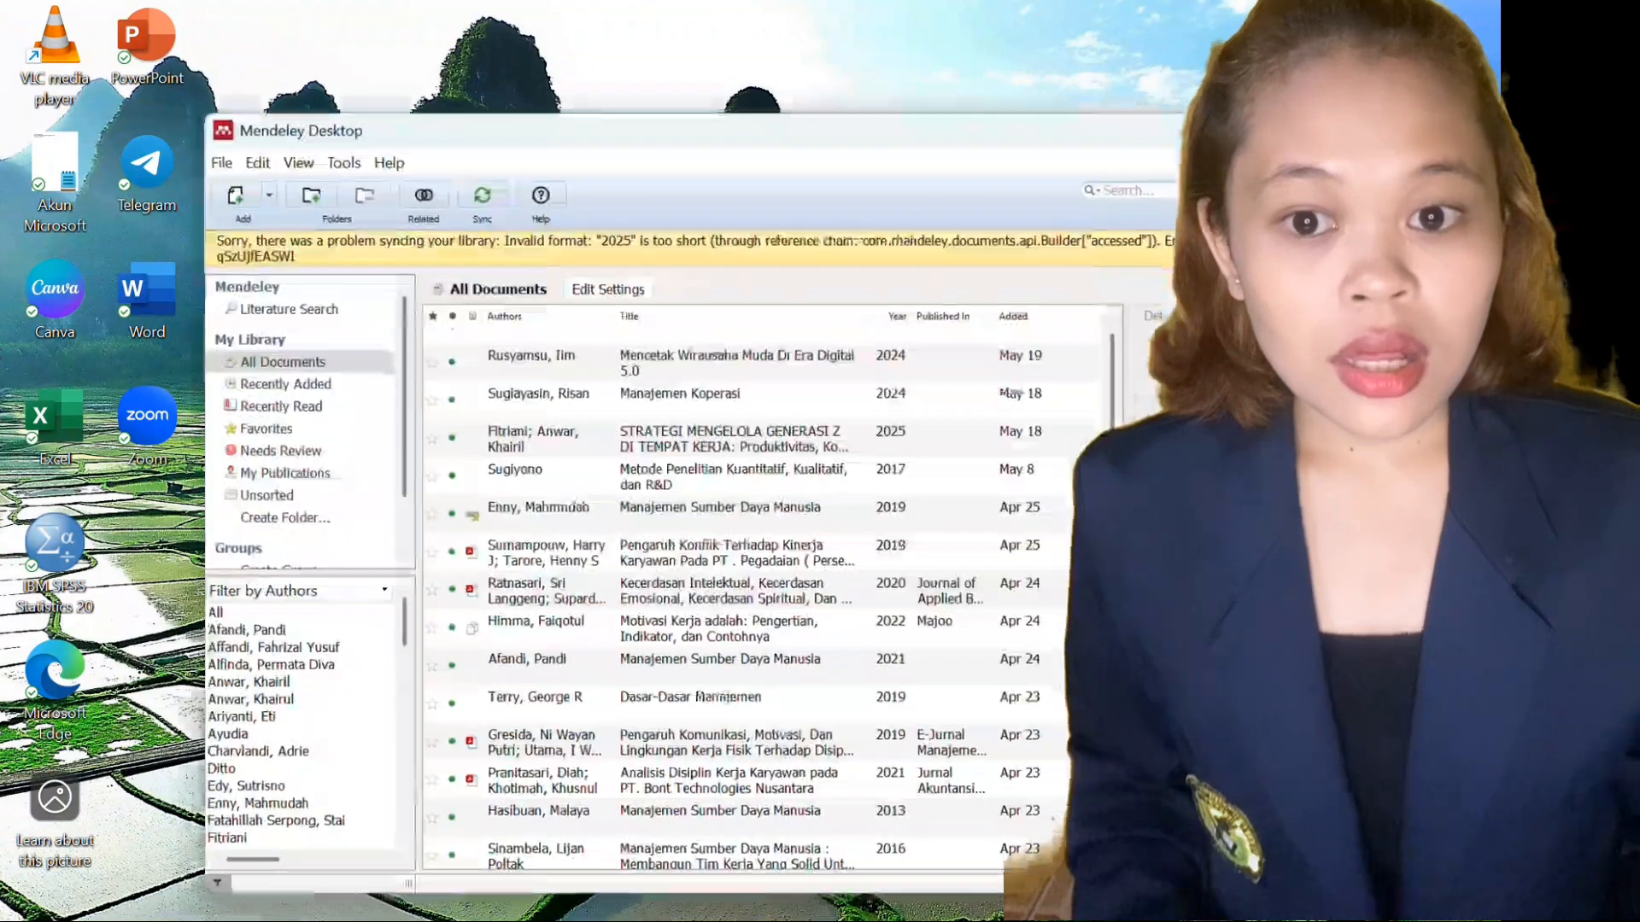
Start a new manual entry in Mendeley Desktop and set its document type to Web Page
left_click(222, 164)
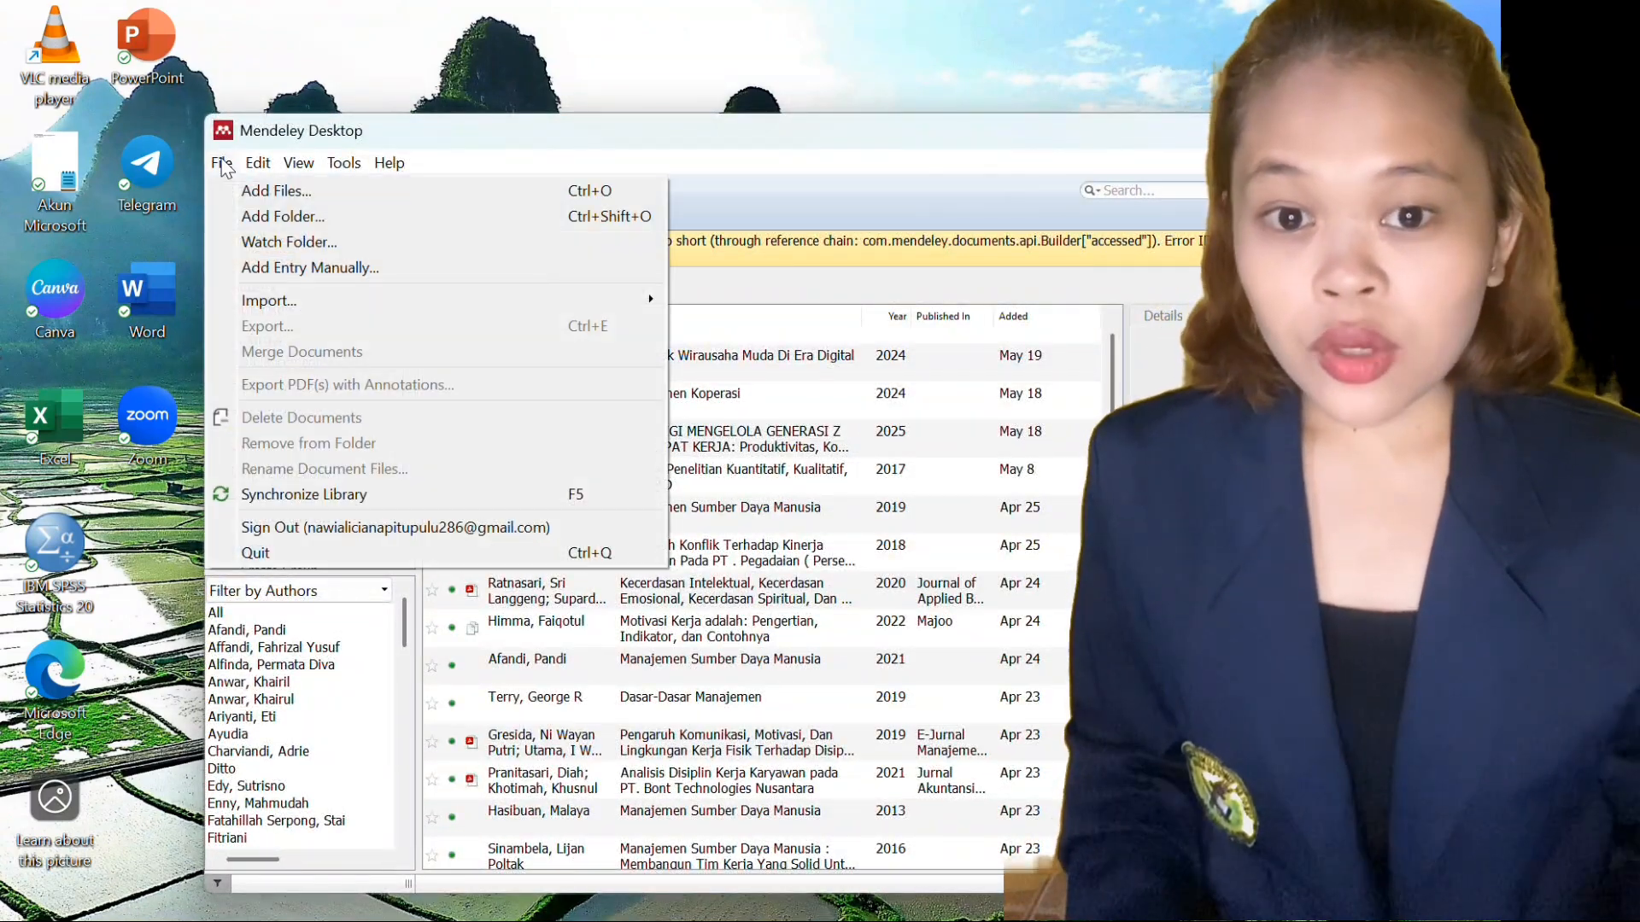
left_click(310, 260)
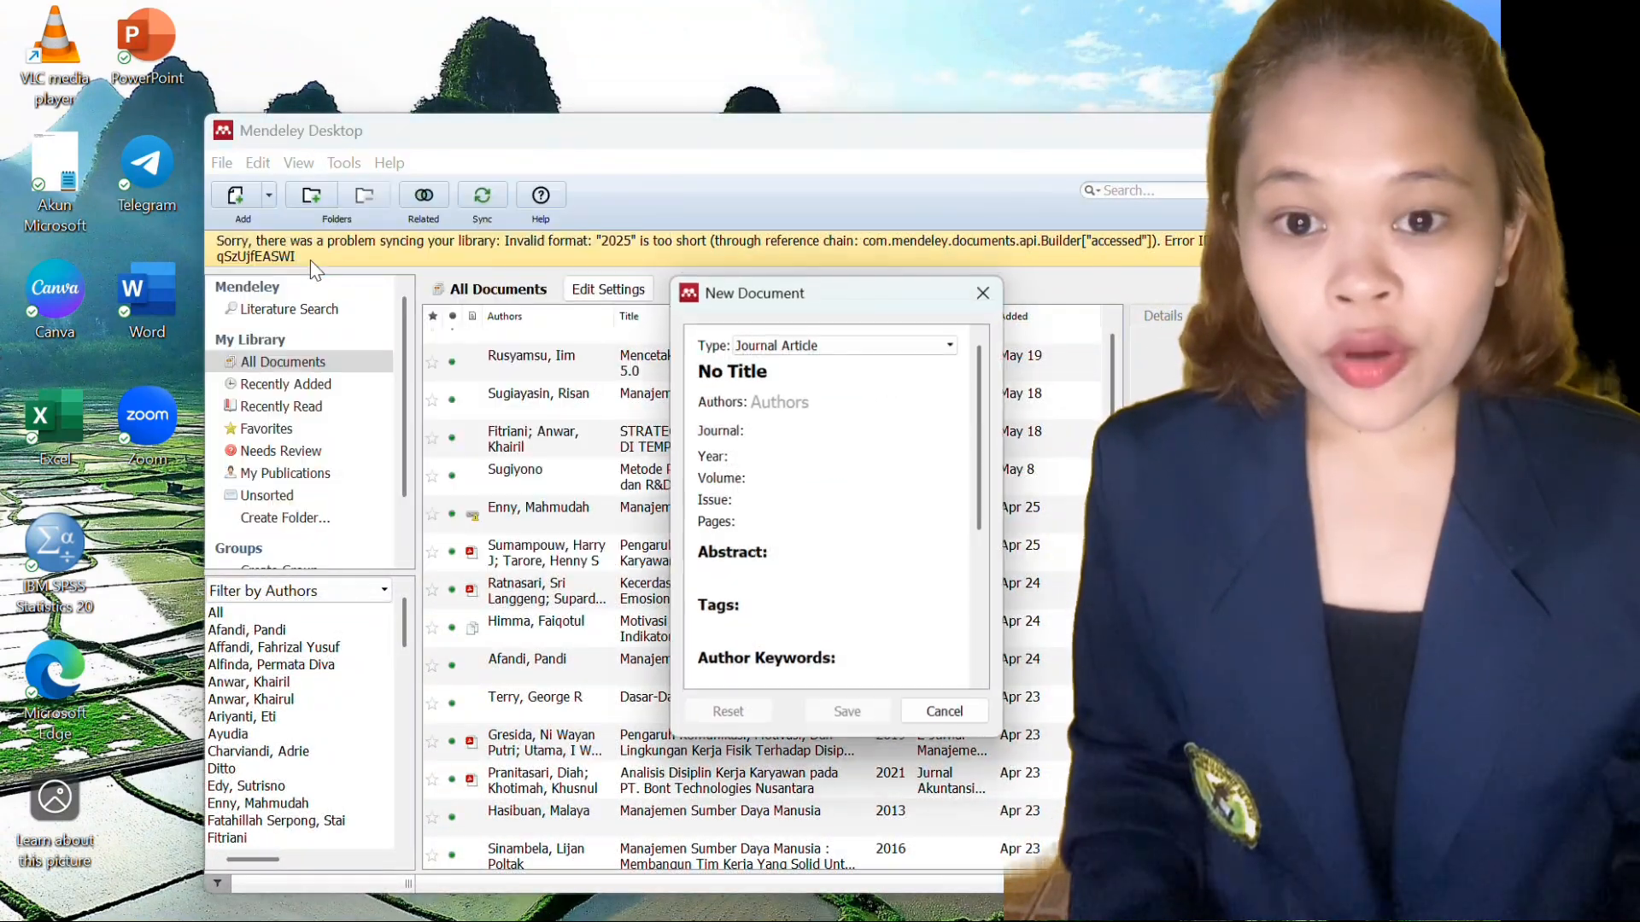
left_click(895, 338)
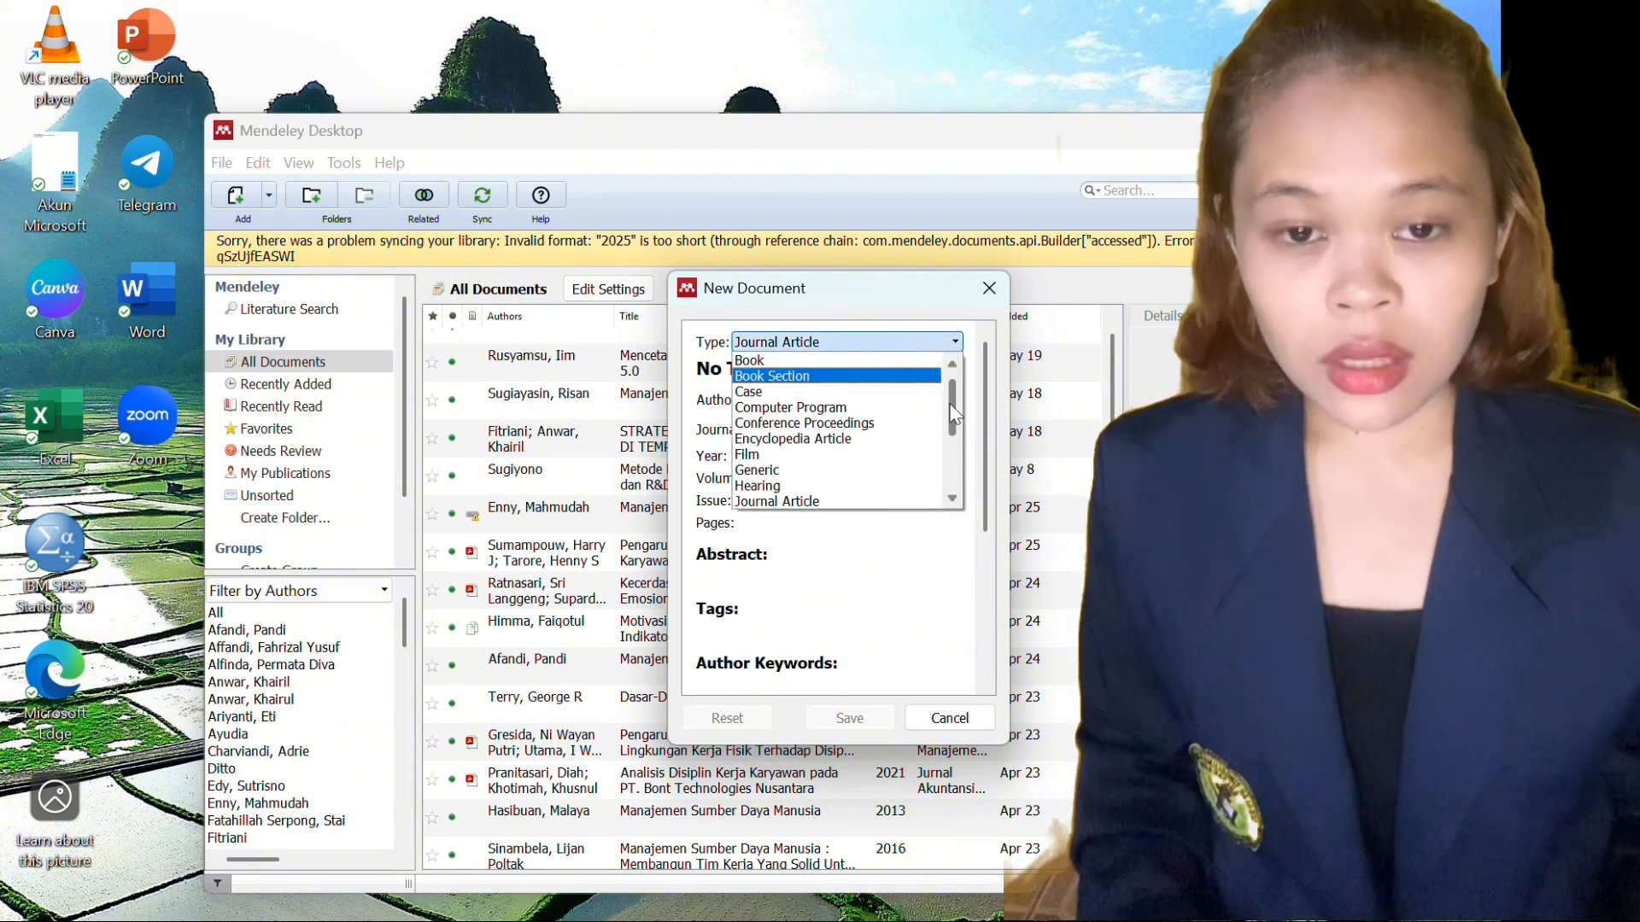
scroll(953, 417, "down", 3)
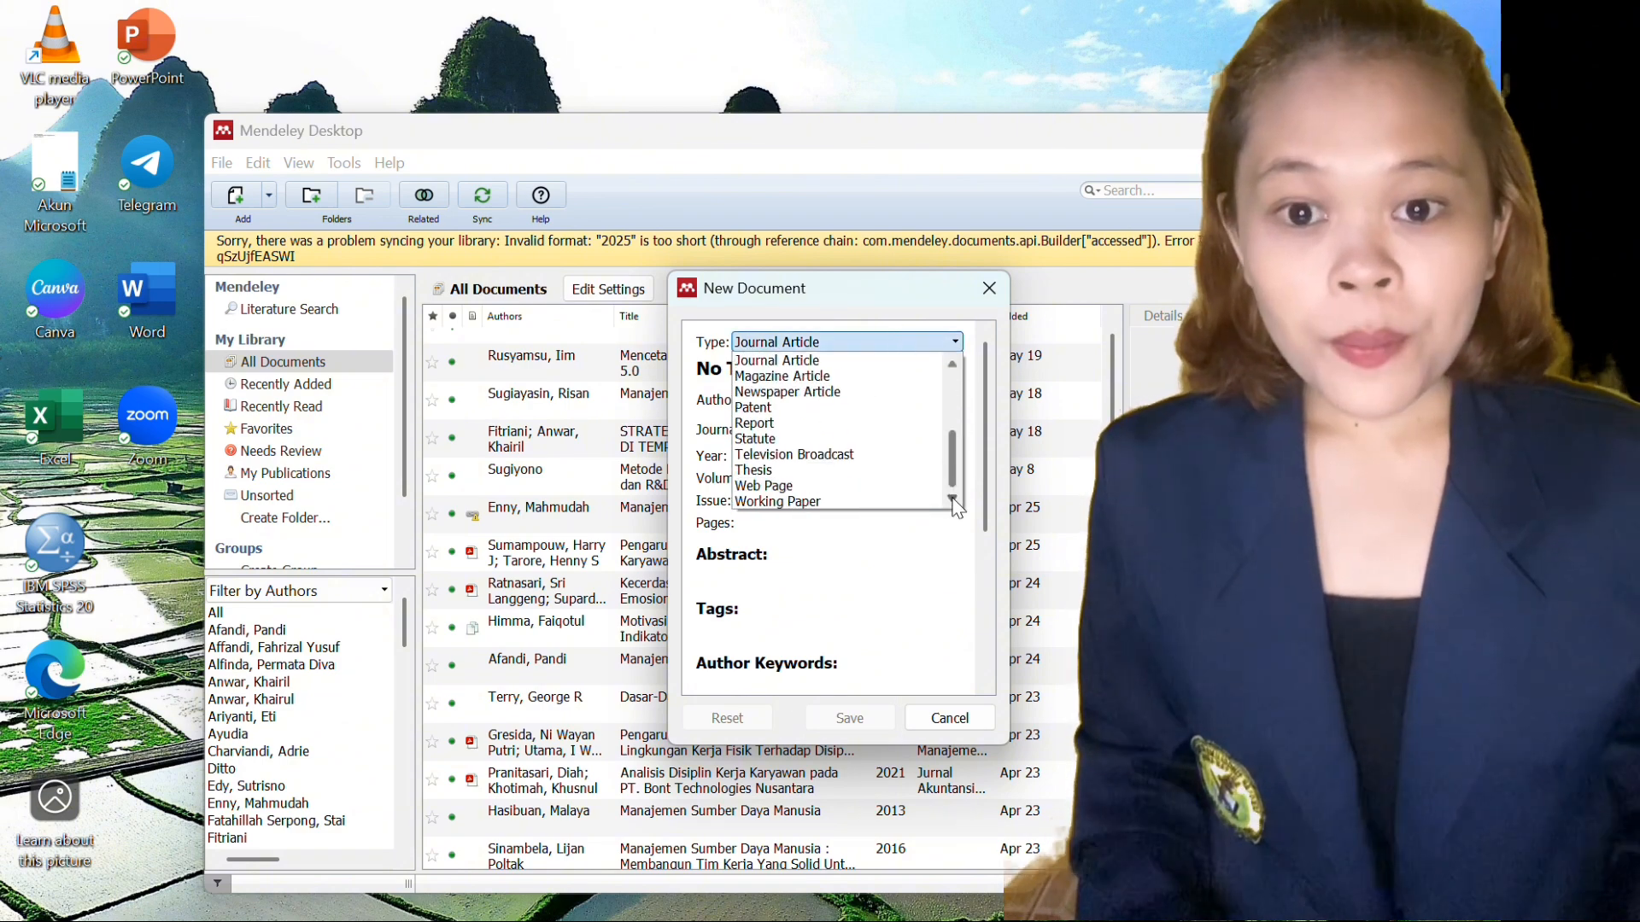
left_click(845, 486)
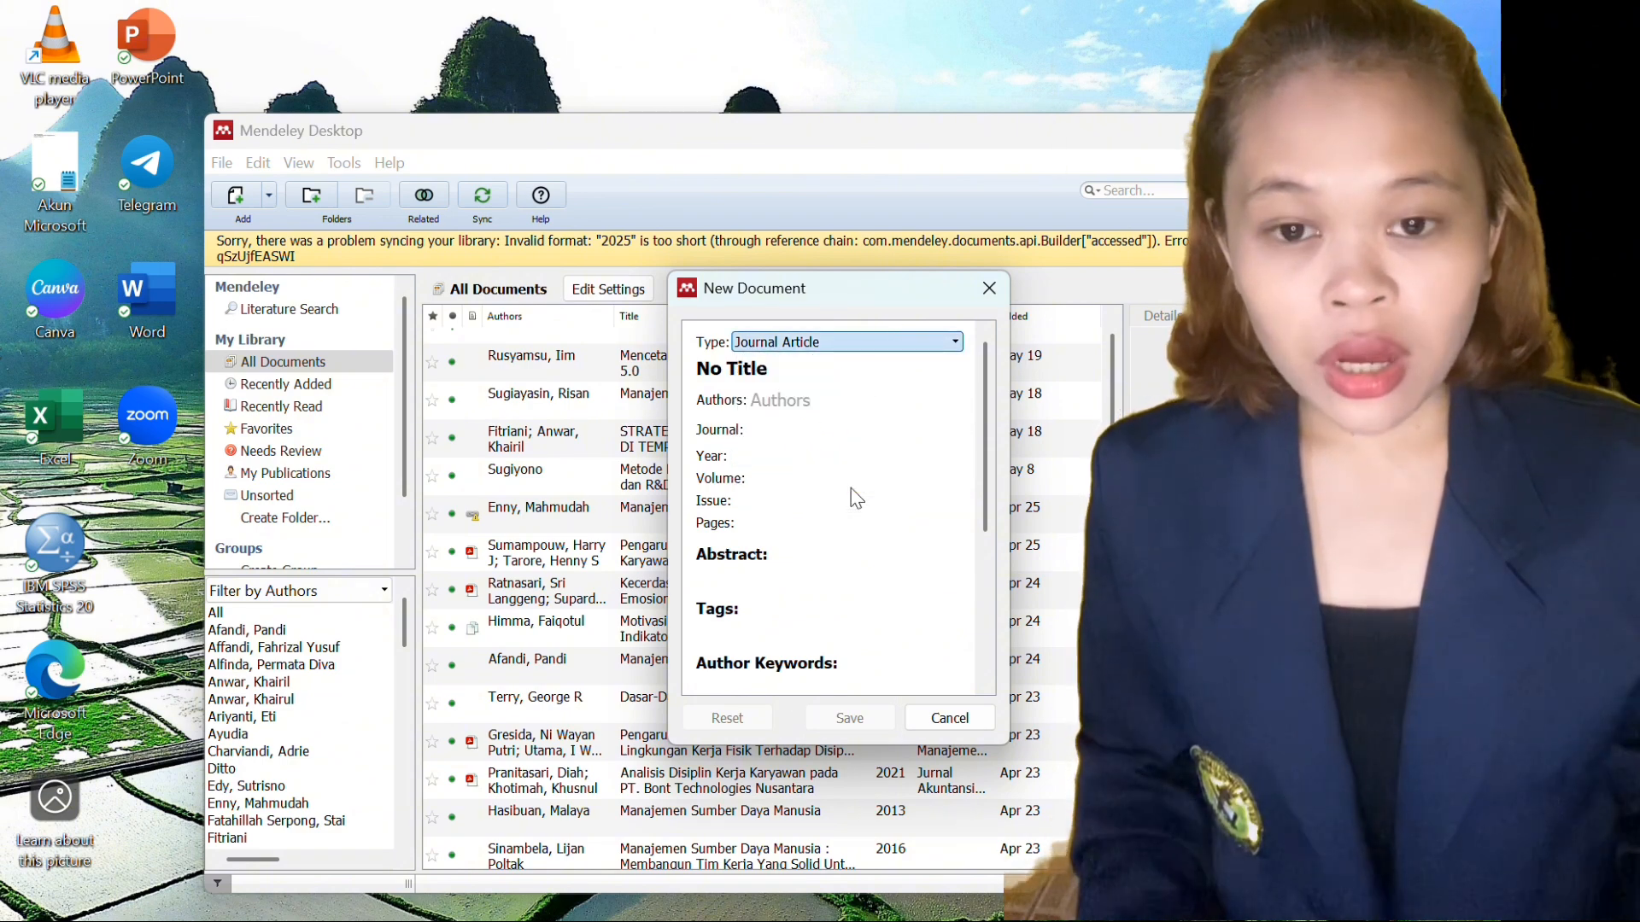
Copy the heading "Mengenal Pengertian Manajemen Koperasi dan Prinsipnya" from the accurate.id article and paste it as the new entry's title
left_click(814, 370)
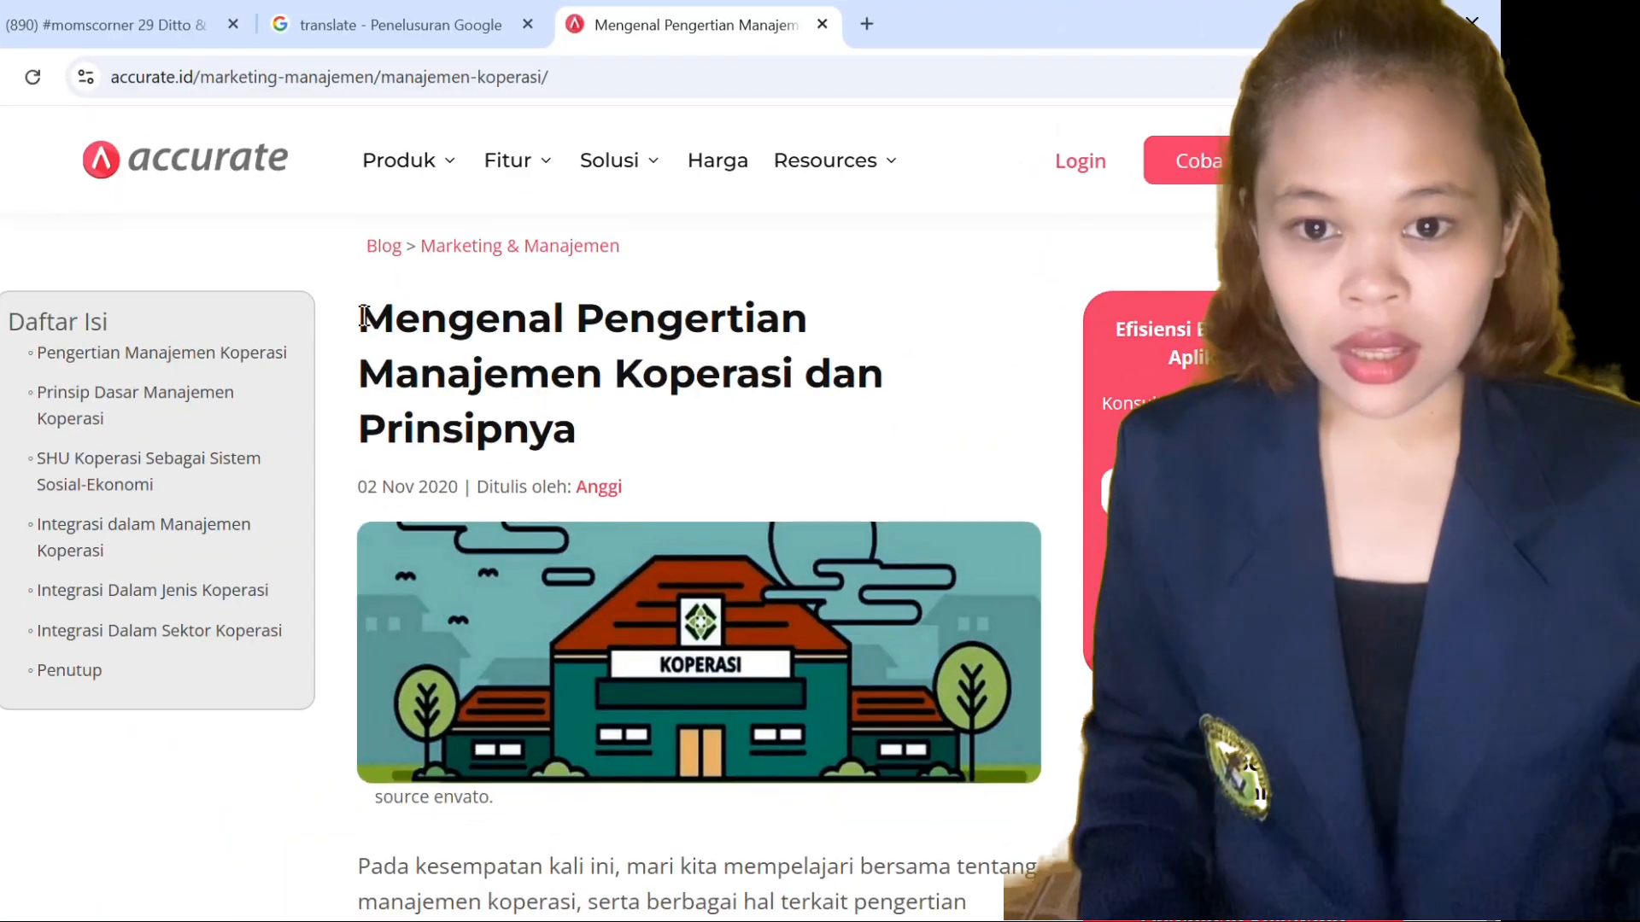
left_click_drag(379, 316, 602, 437)
key("ctrl+c")
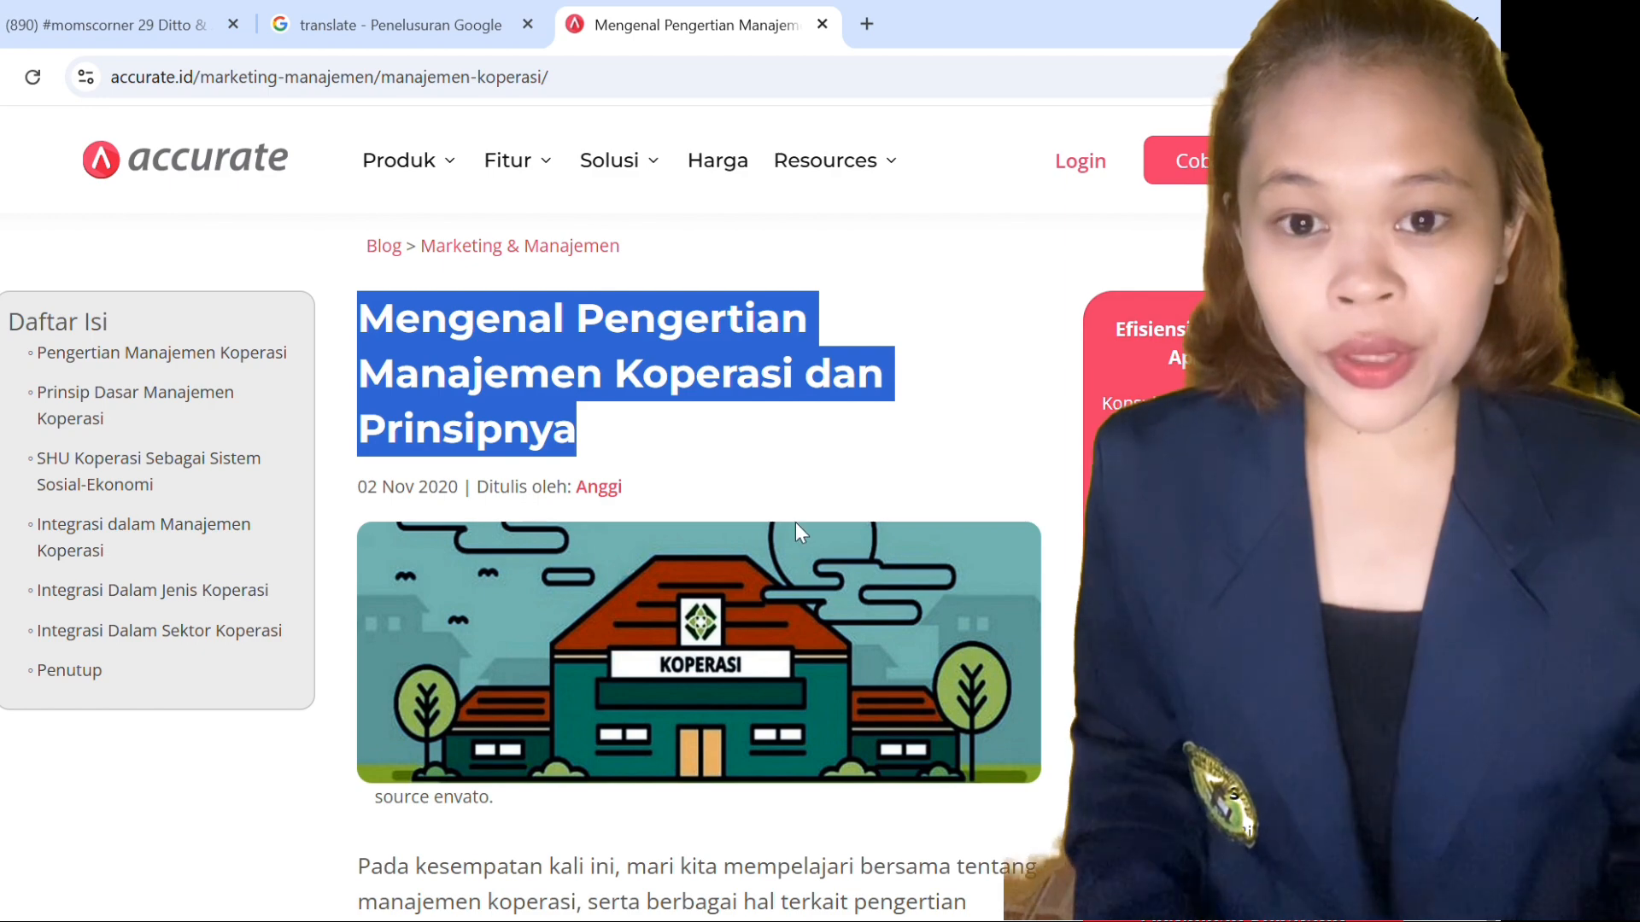
left_click(963, 920)
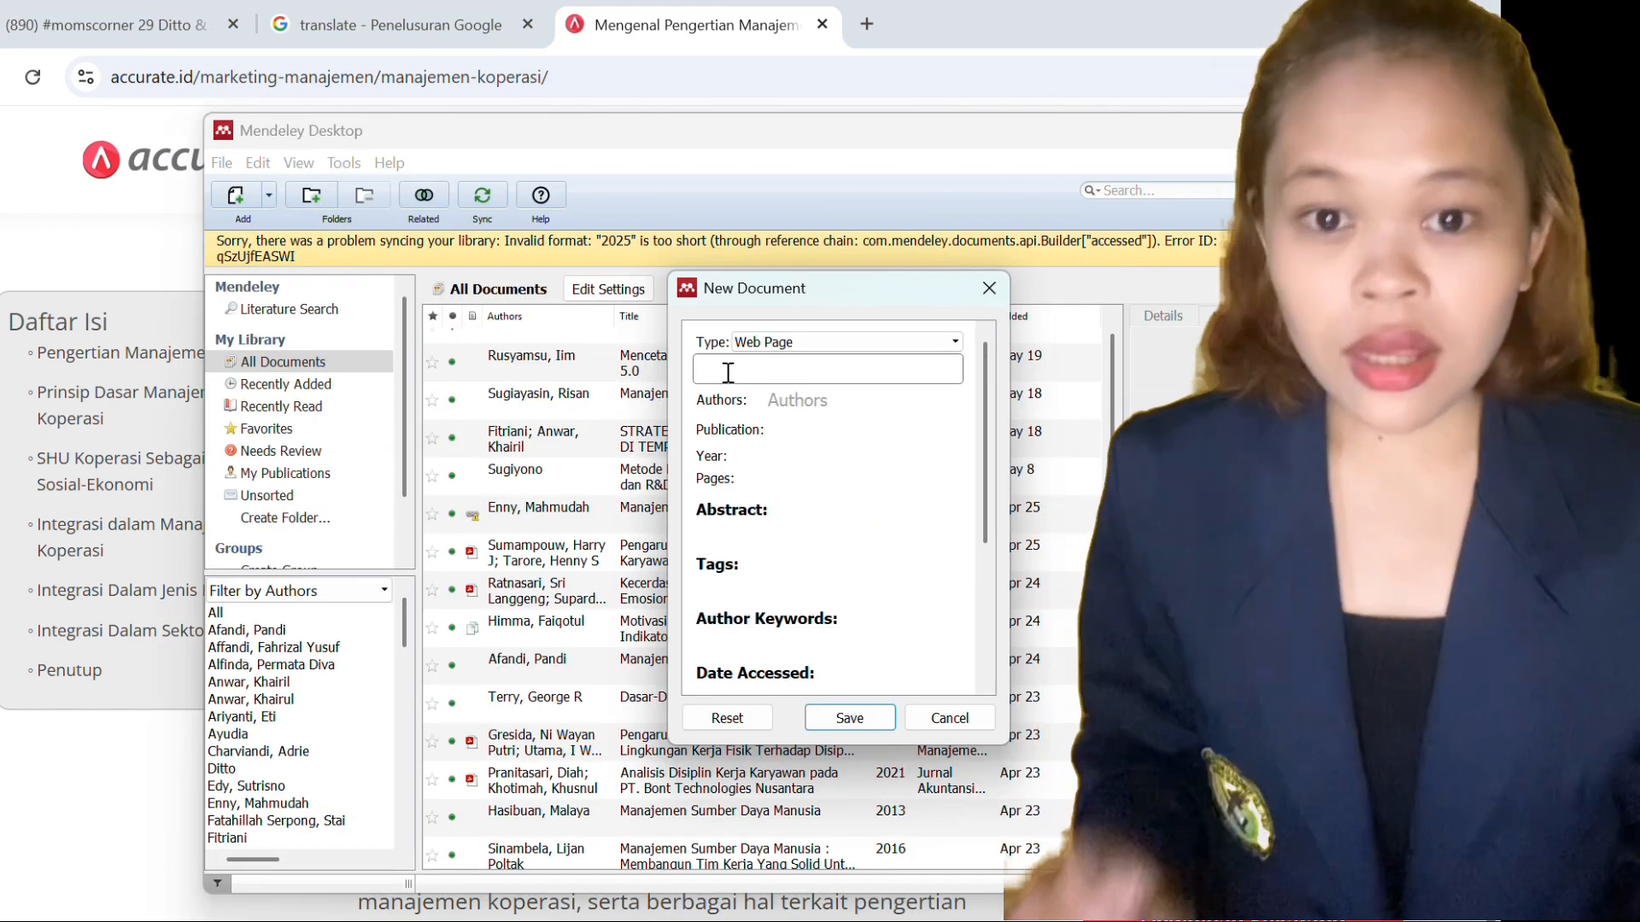
key("ctrl+v")
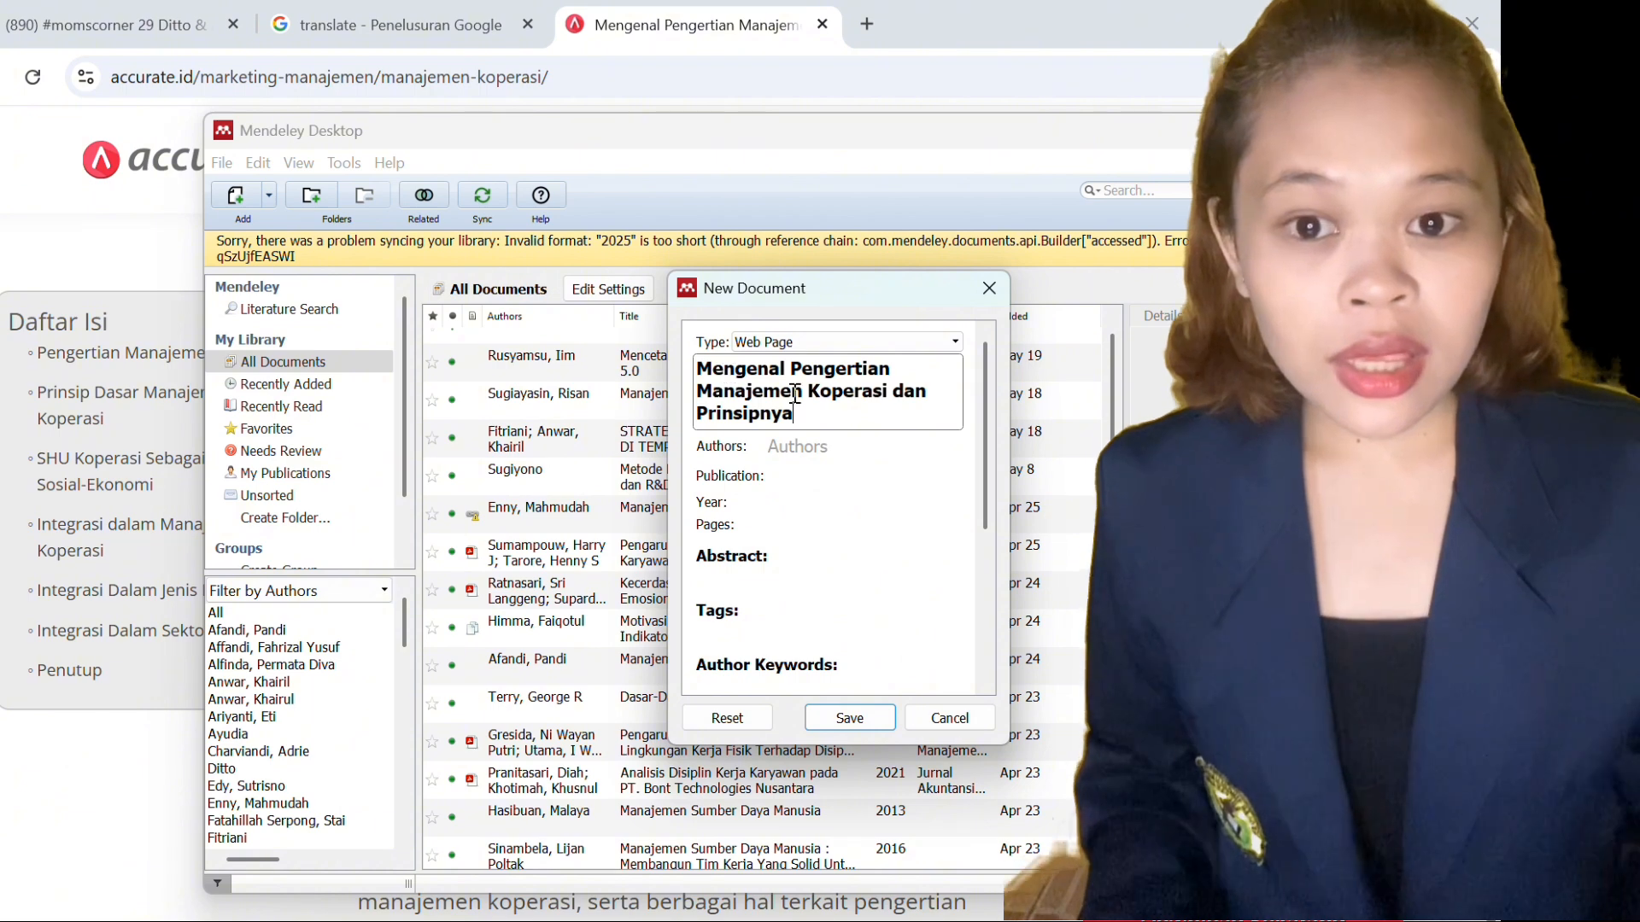
Look up the writer credited under the accurate.id article's heading and enter that name as the new entry's author
left_click(863, 447)
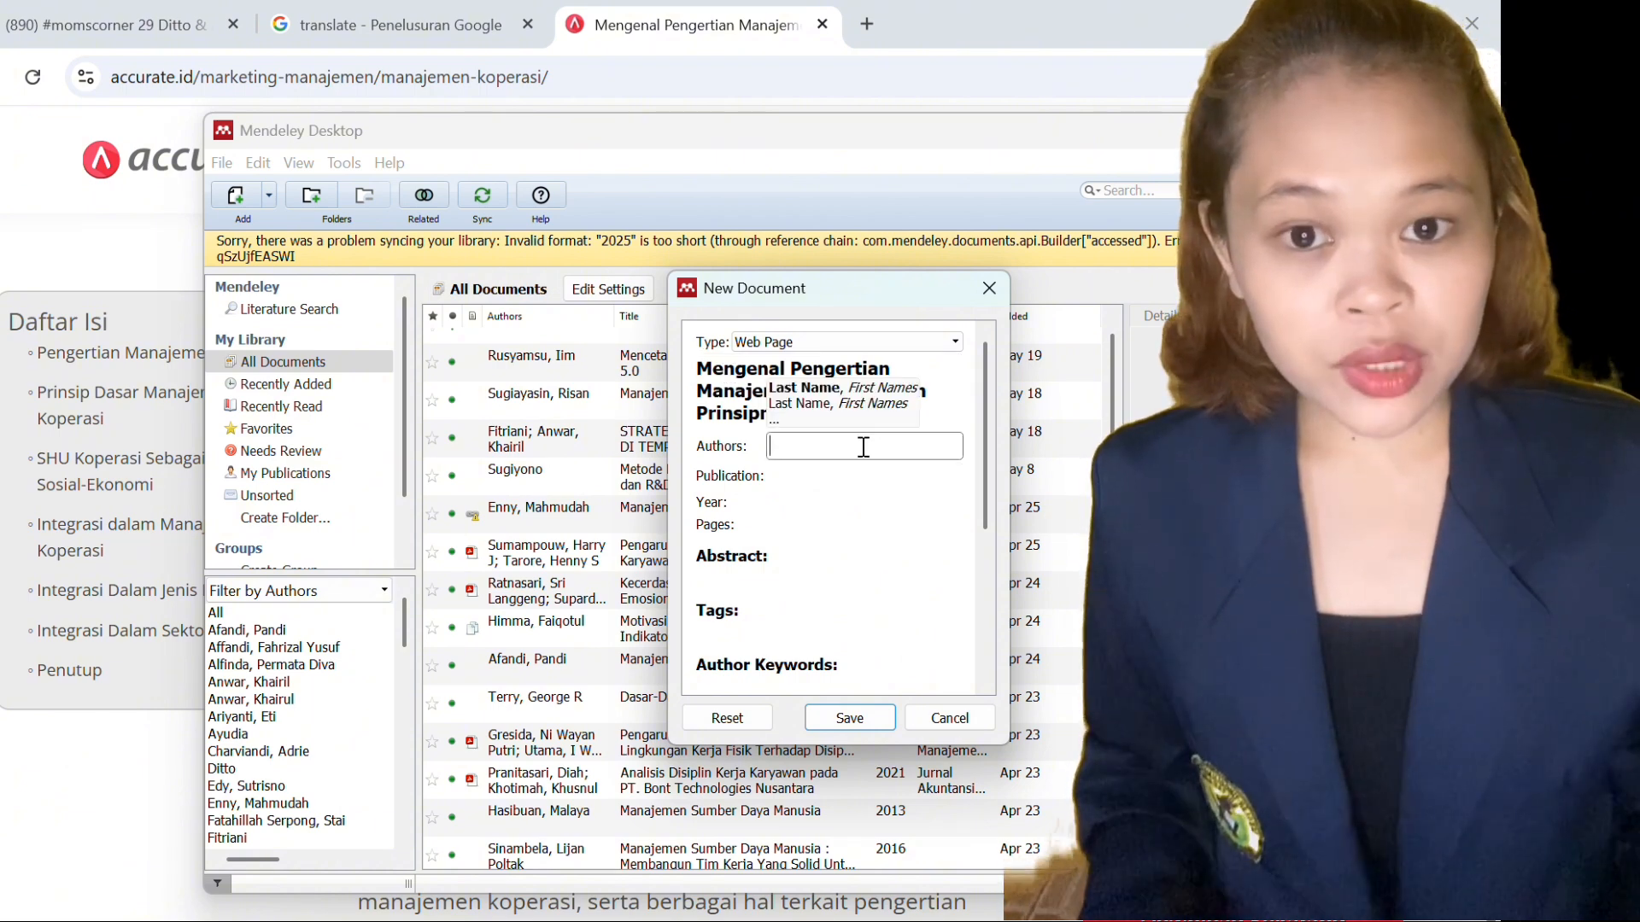
mouse_move(910, 919)
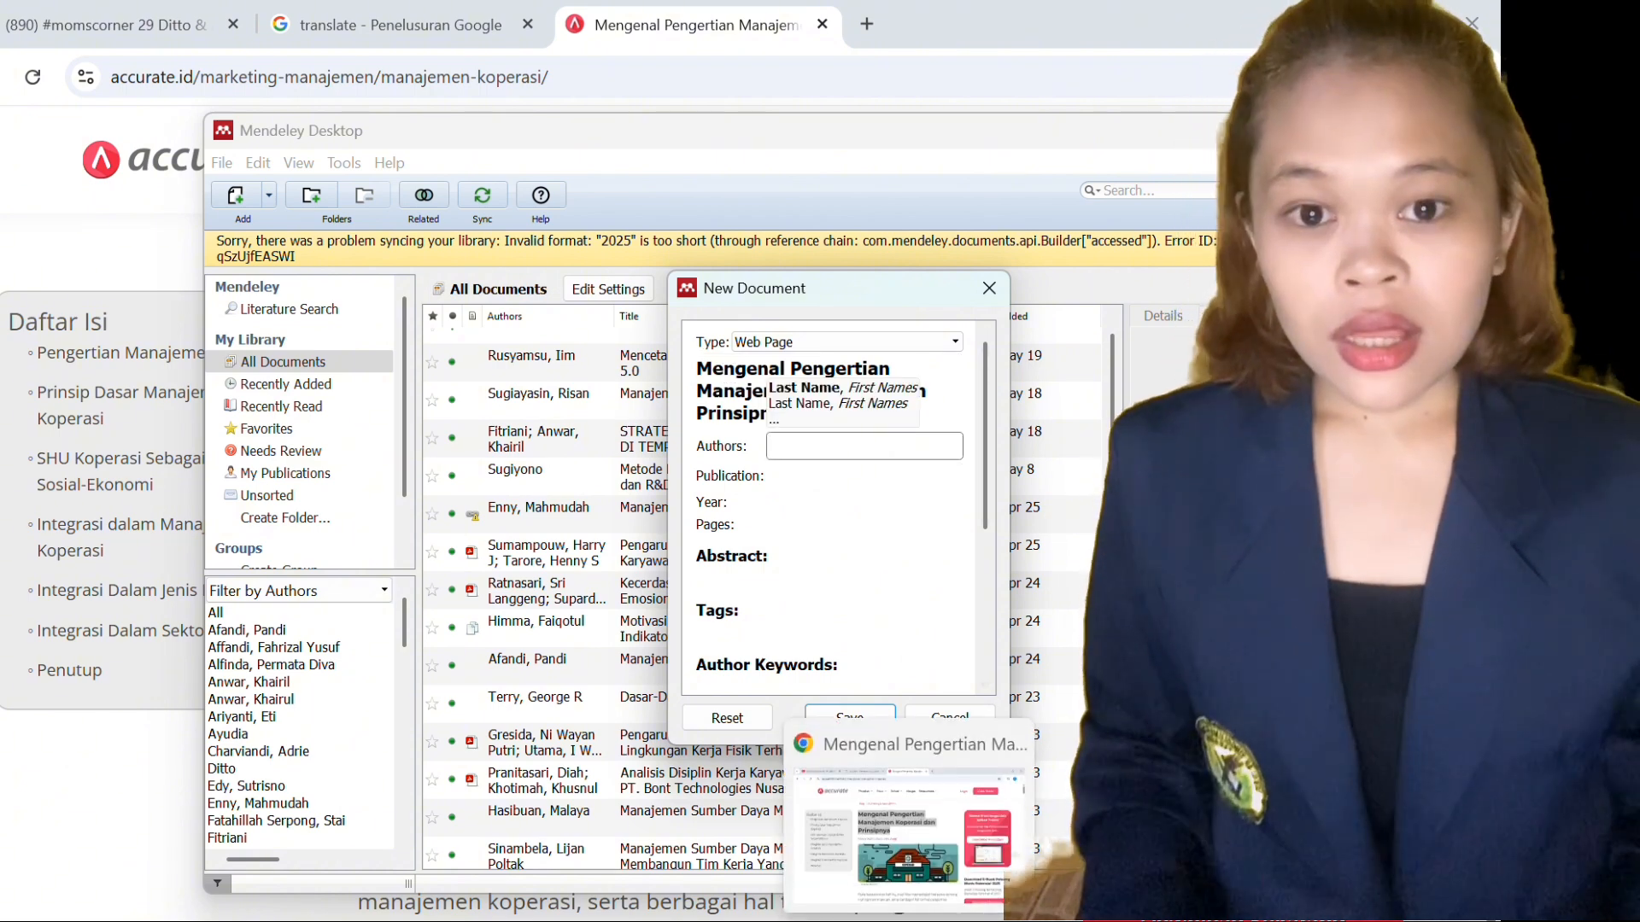
left_click(907, 841)
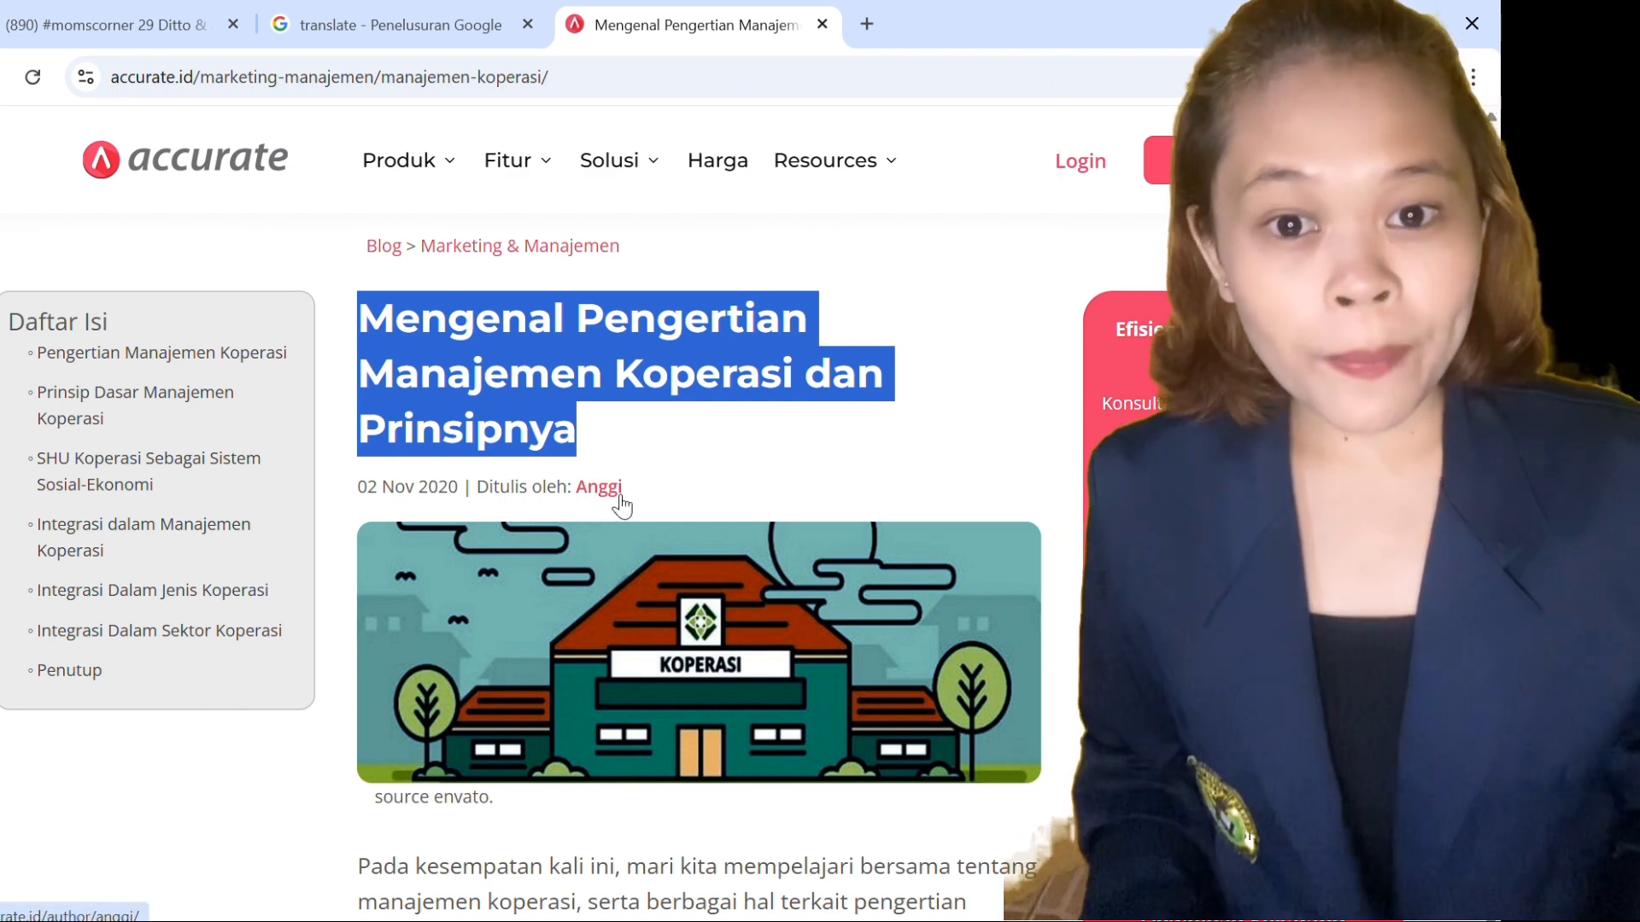
key("alt+Tab")
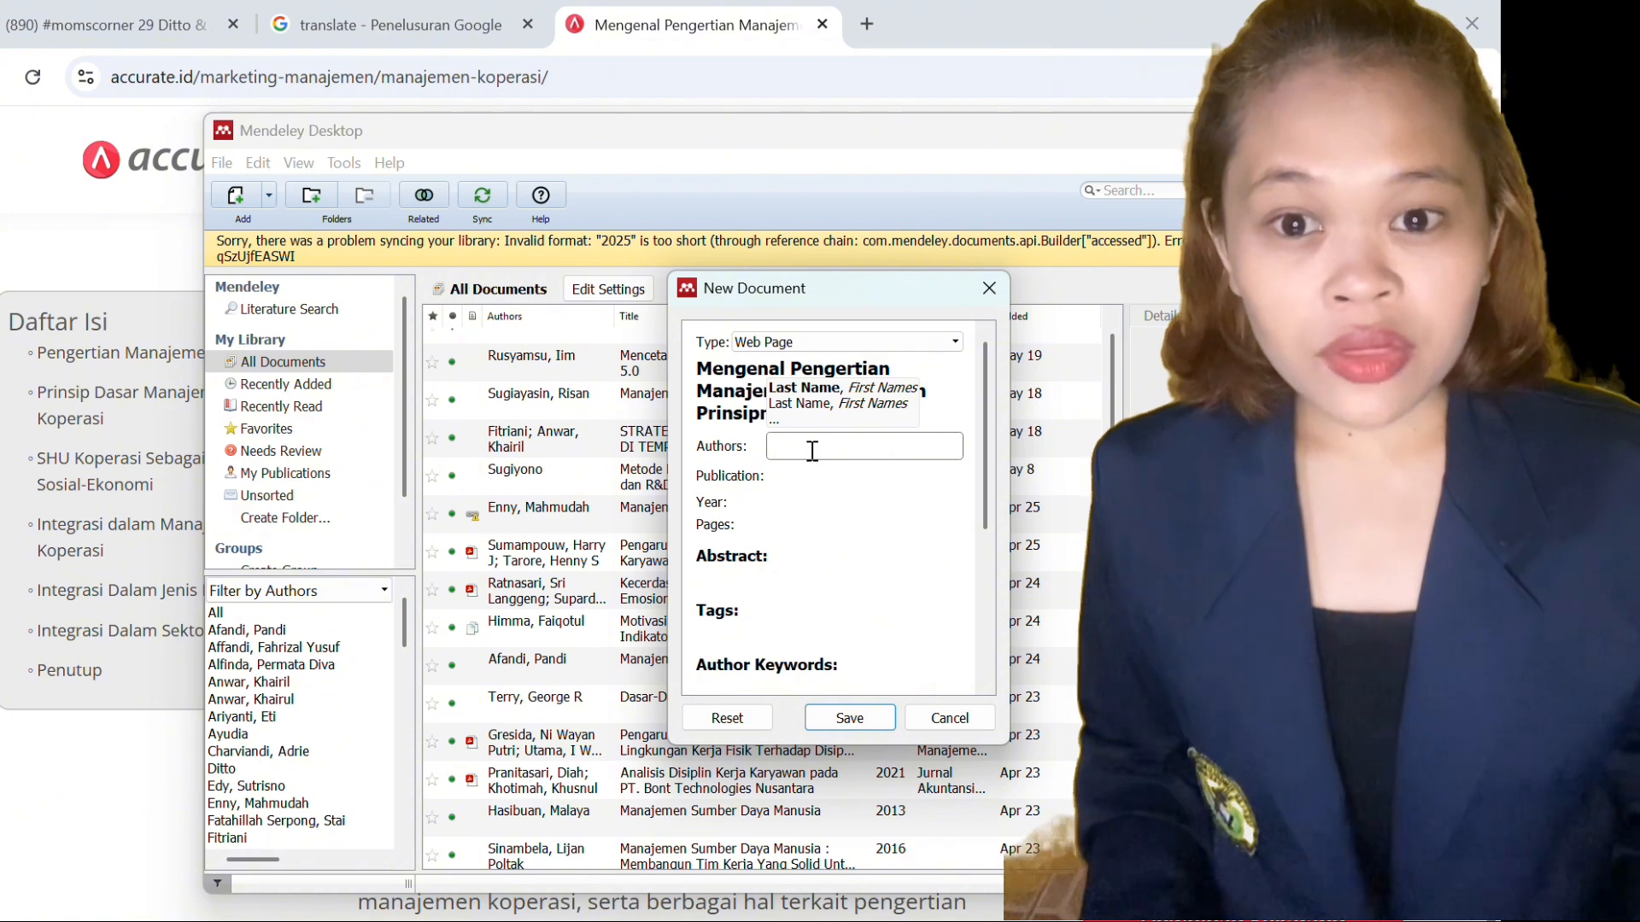
type("Anggi")
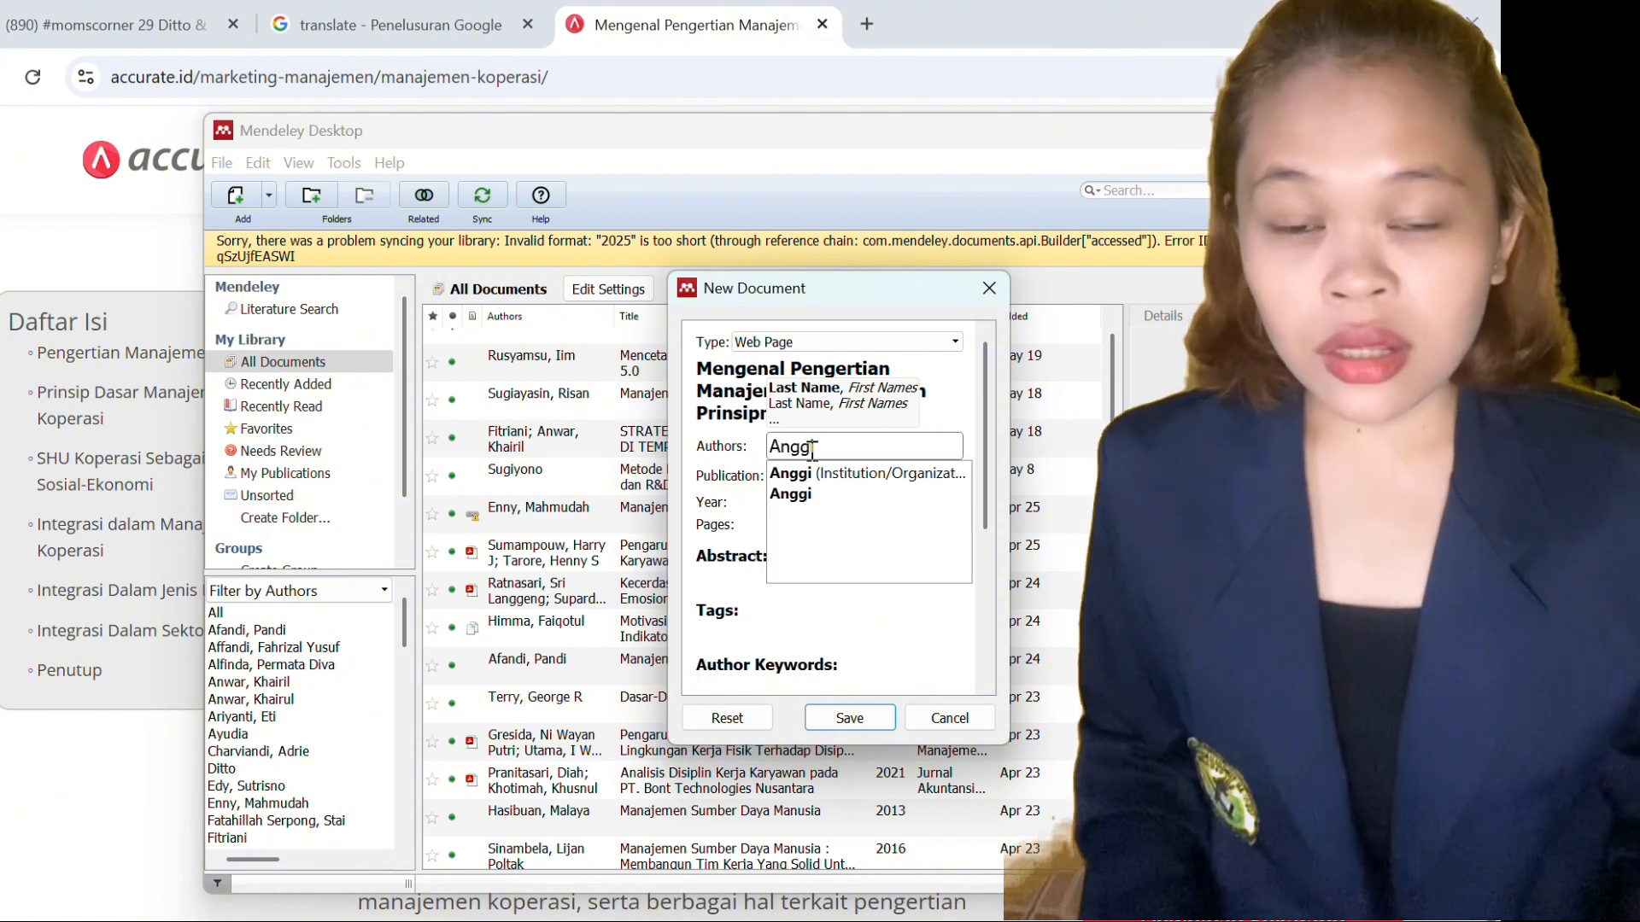
left_click(757, 480)
Check the site name on the article's web page and set the new entry's publication to Accurate
left_click(782, 480)
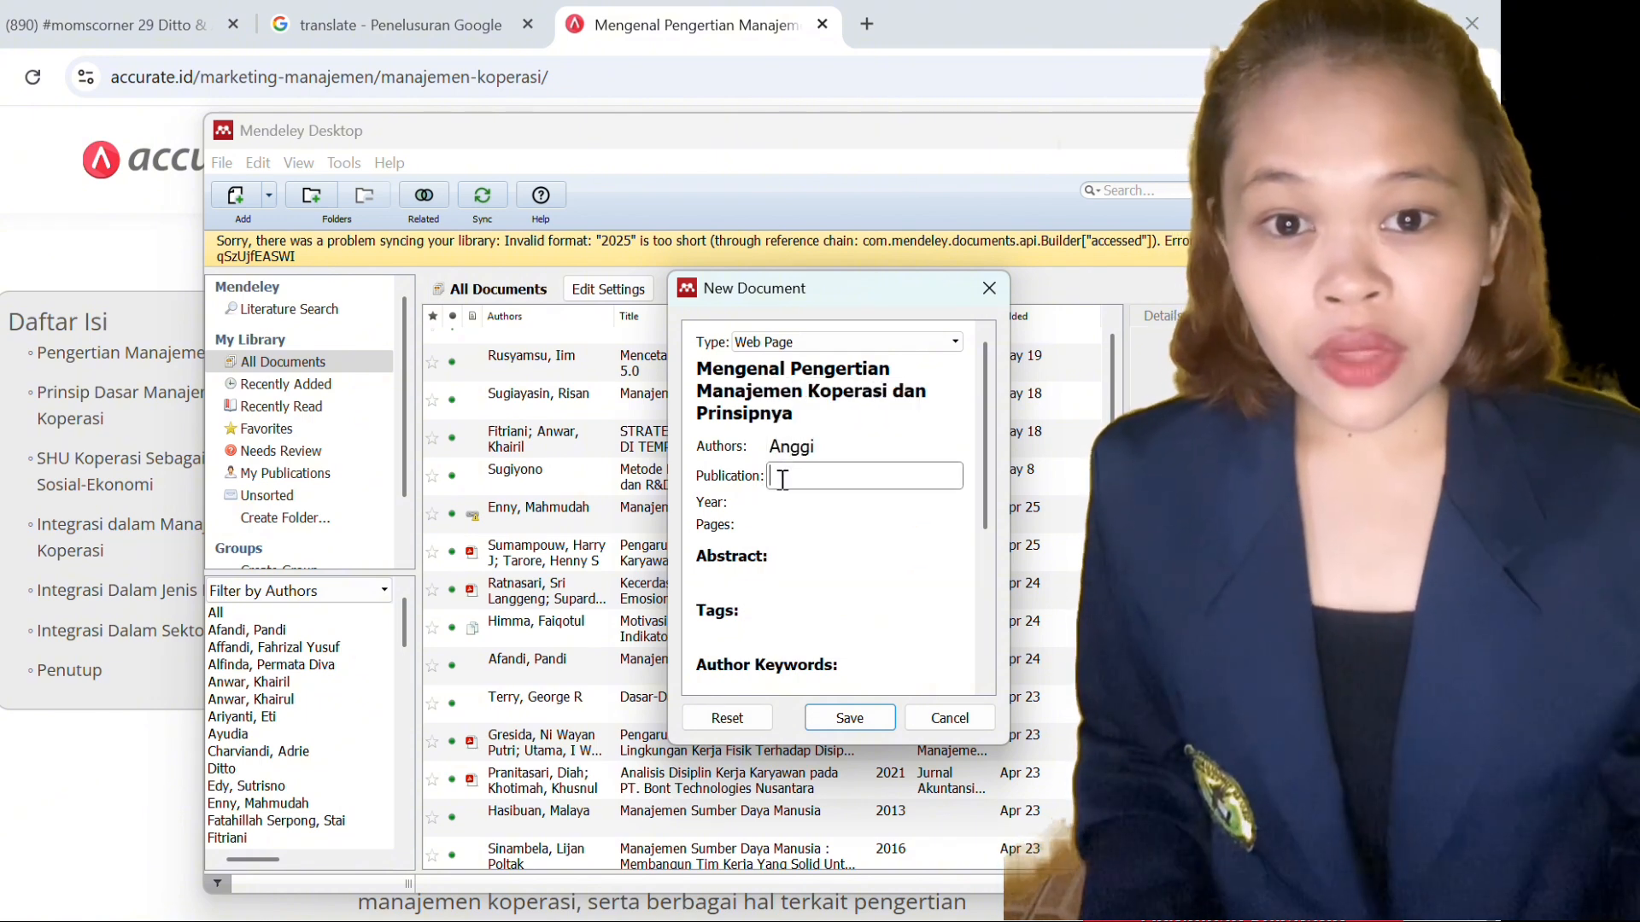
left_click(922, 921)
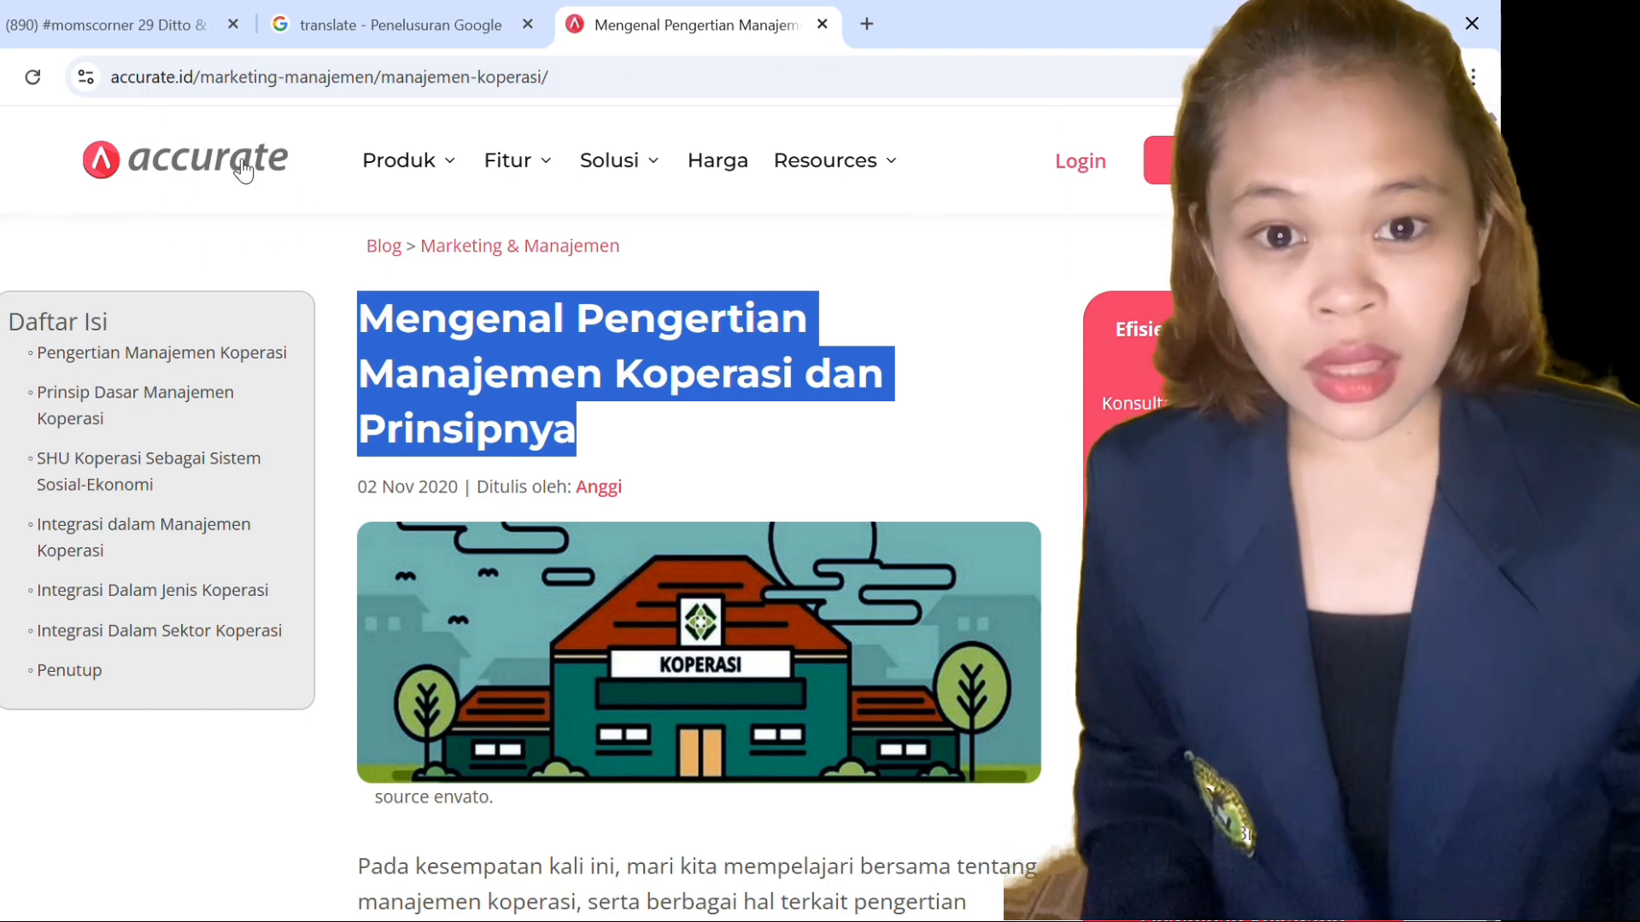
left_click(888, 921)
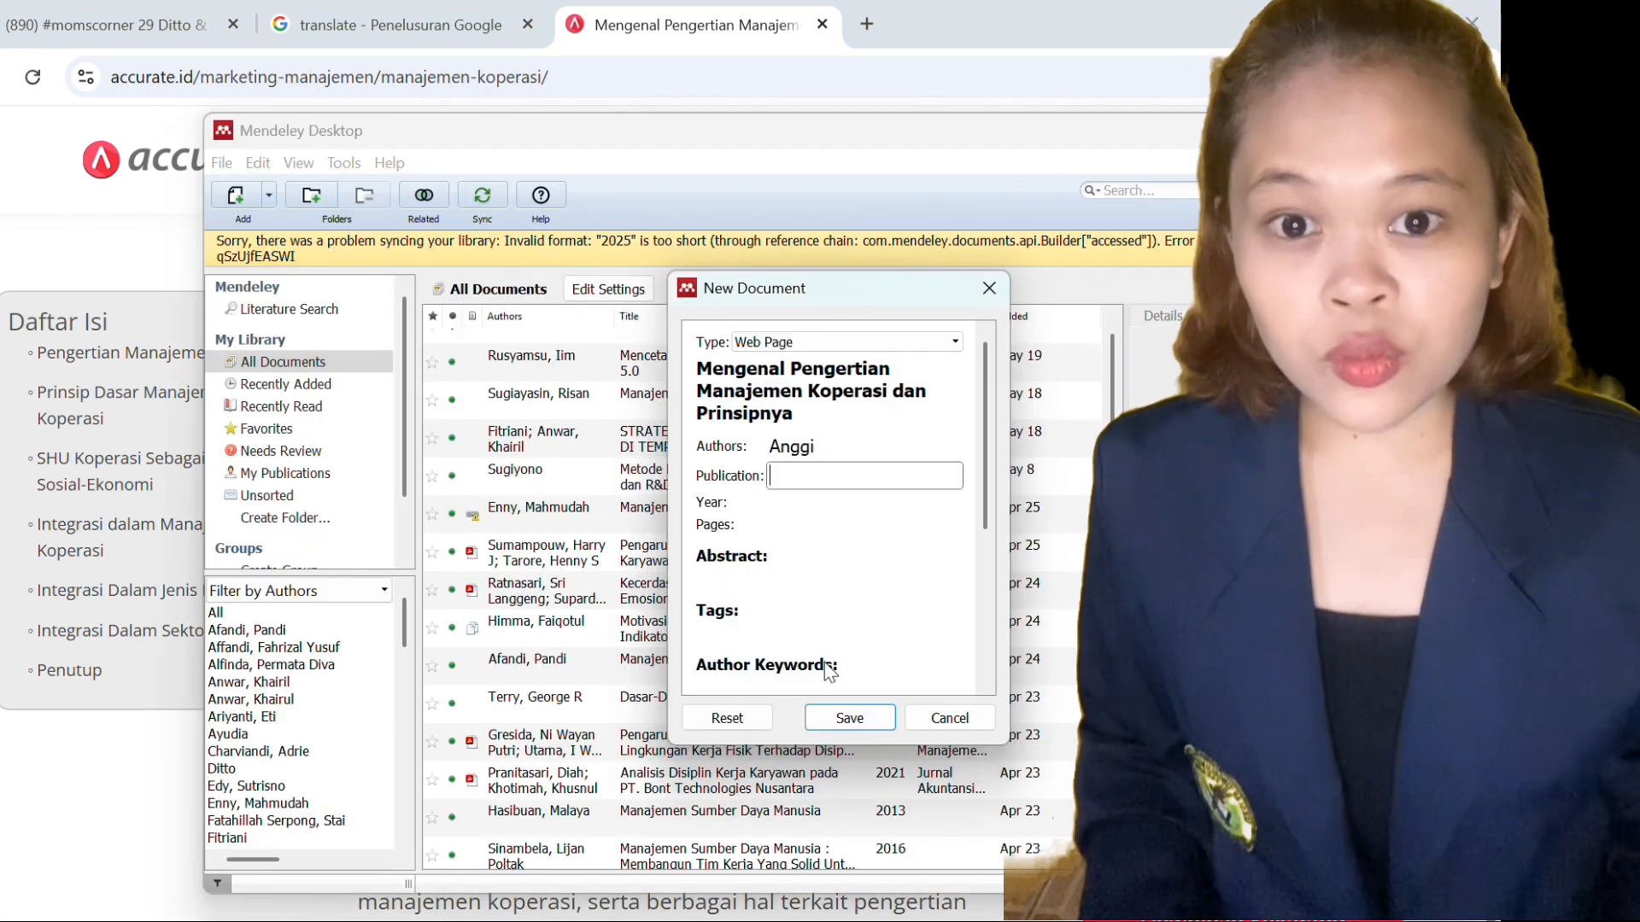
type("A")
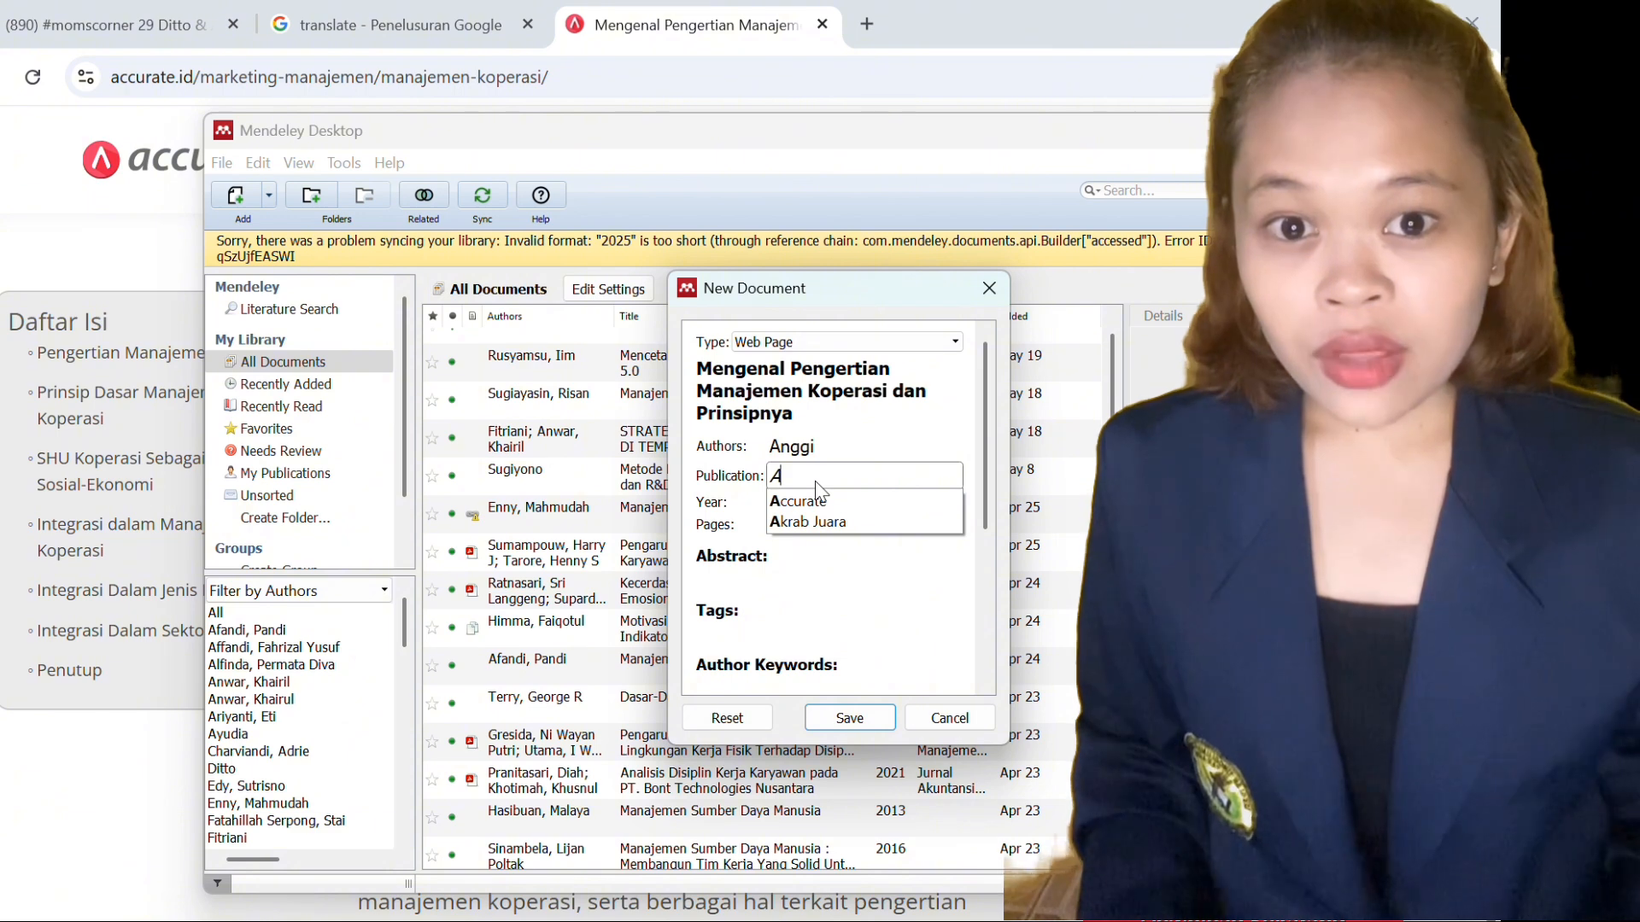
left_click(818, 501)
key("Tab")
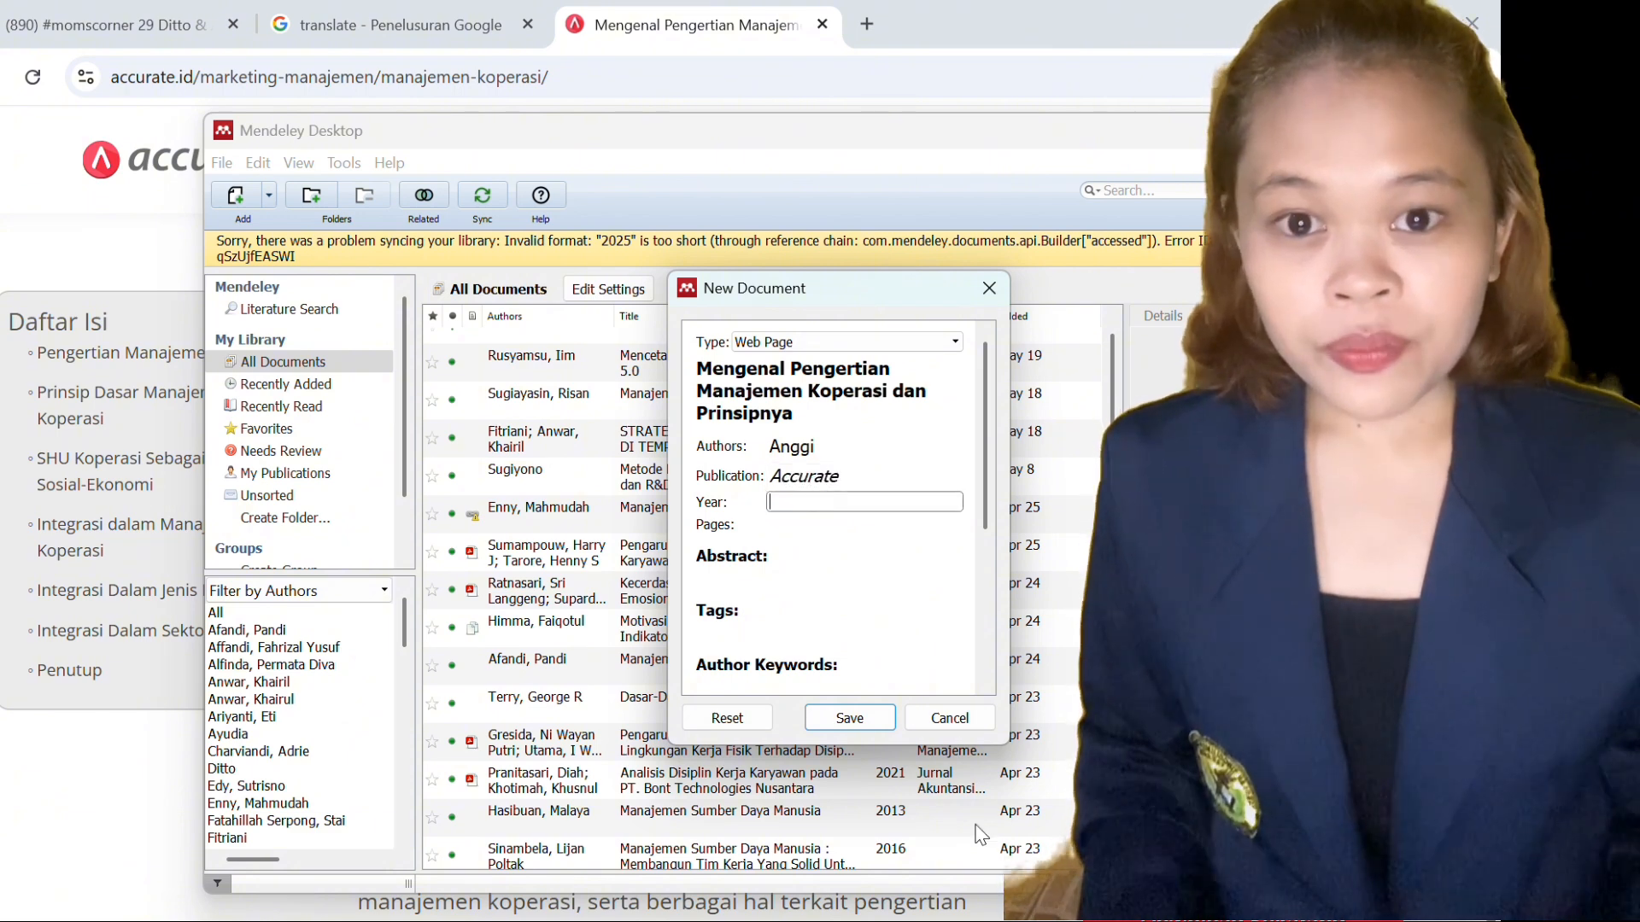
Check the publication date under the accurate.id article's heading and set the new entry's year to 2020
left_click(931, 920)
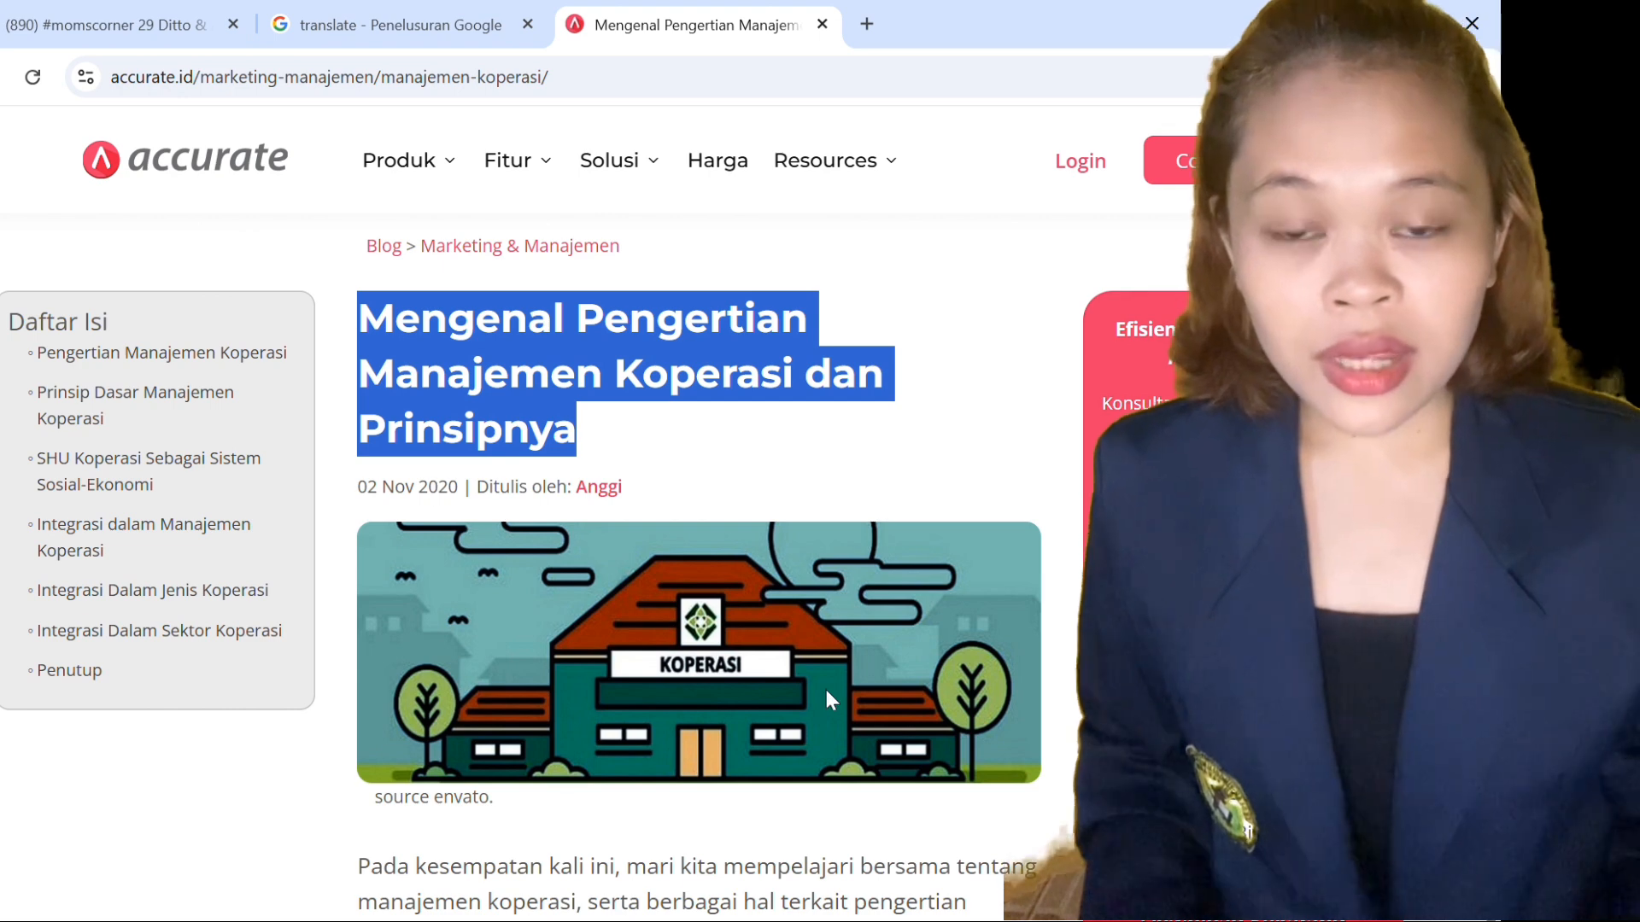
left_click(931, 921)
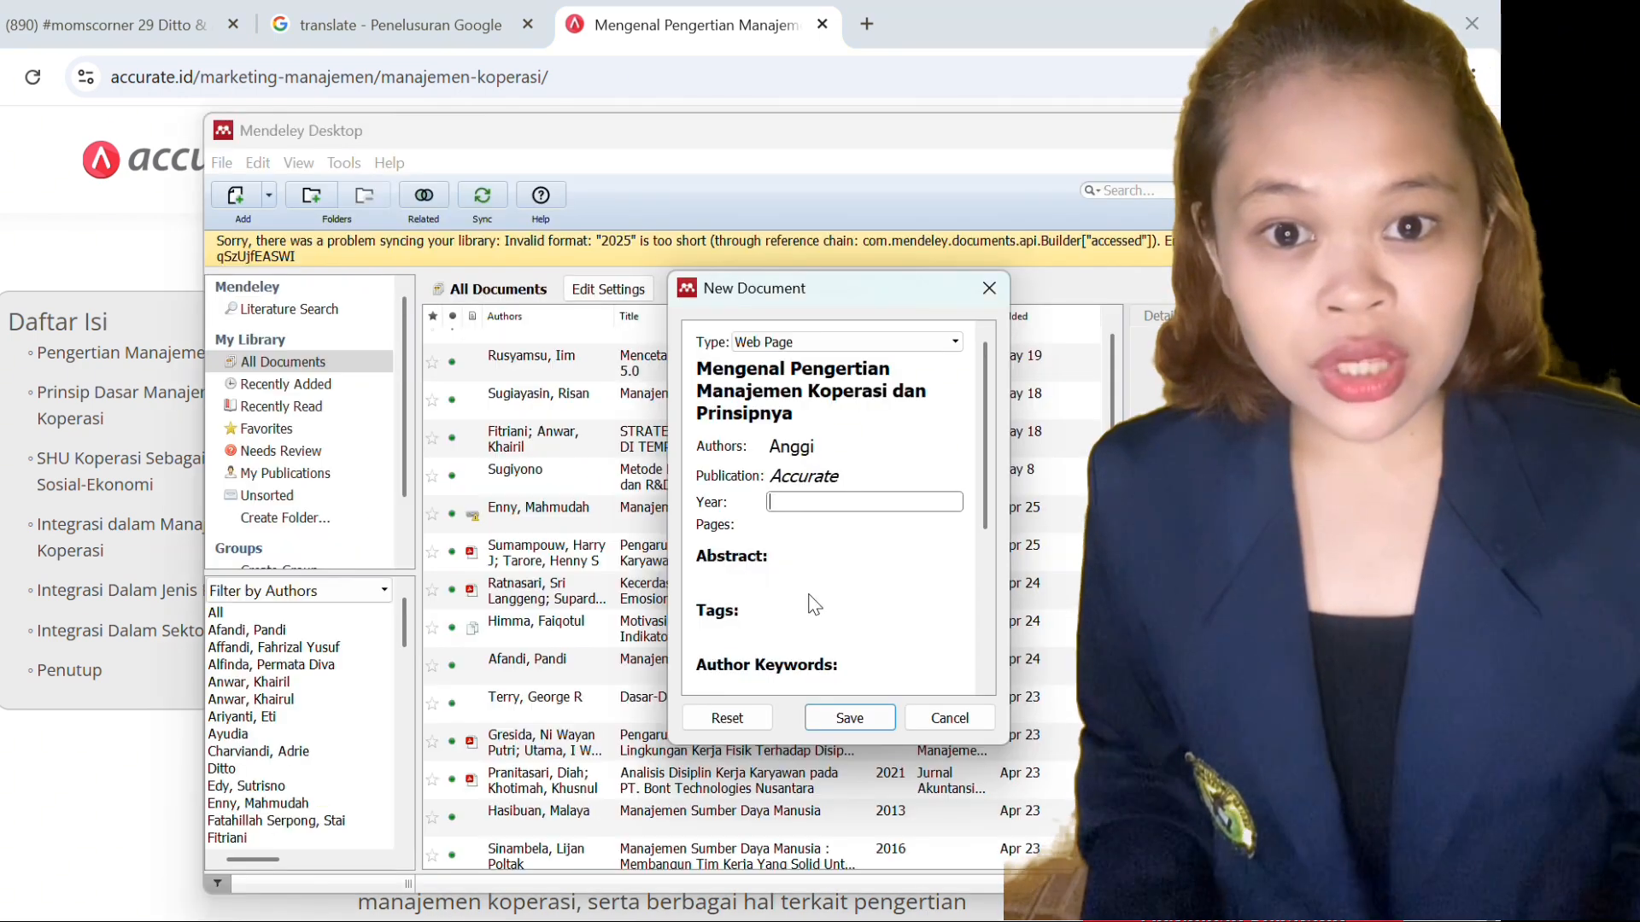
left_click(843, 508)
type("2020")
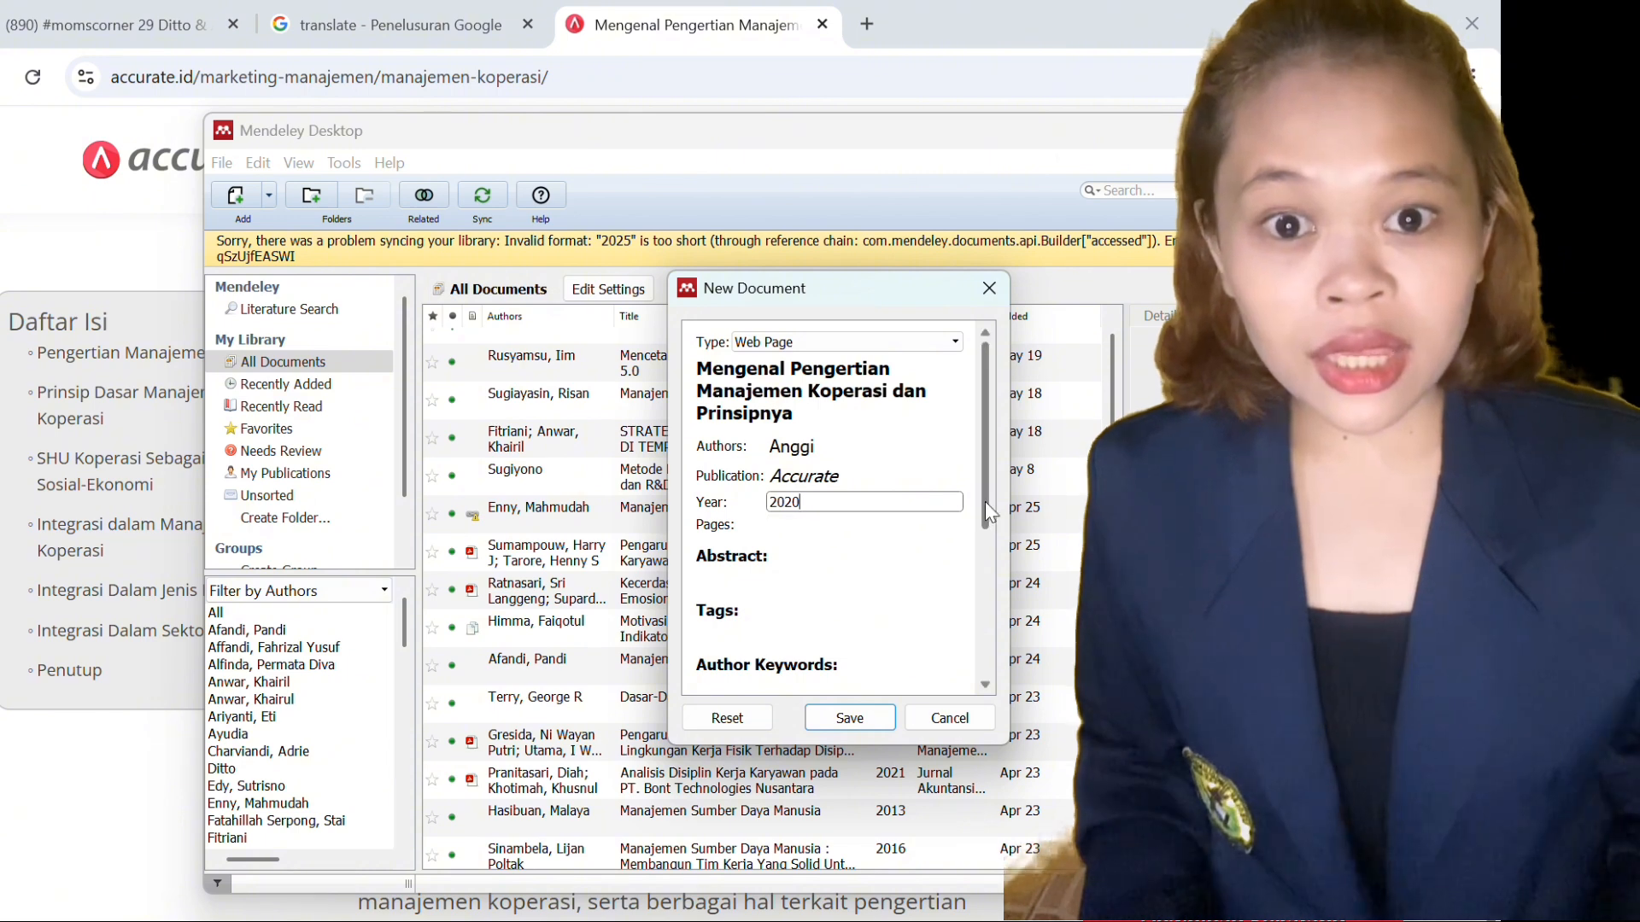
Set the web page entry's date accessed to 20 Mei 2025
left_click_drag(985, 501, 979, 637)
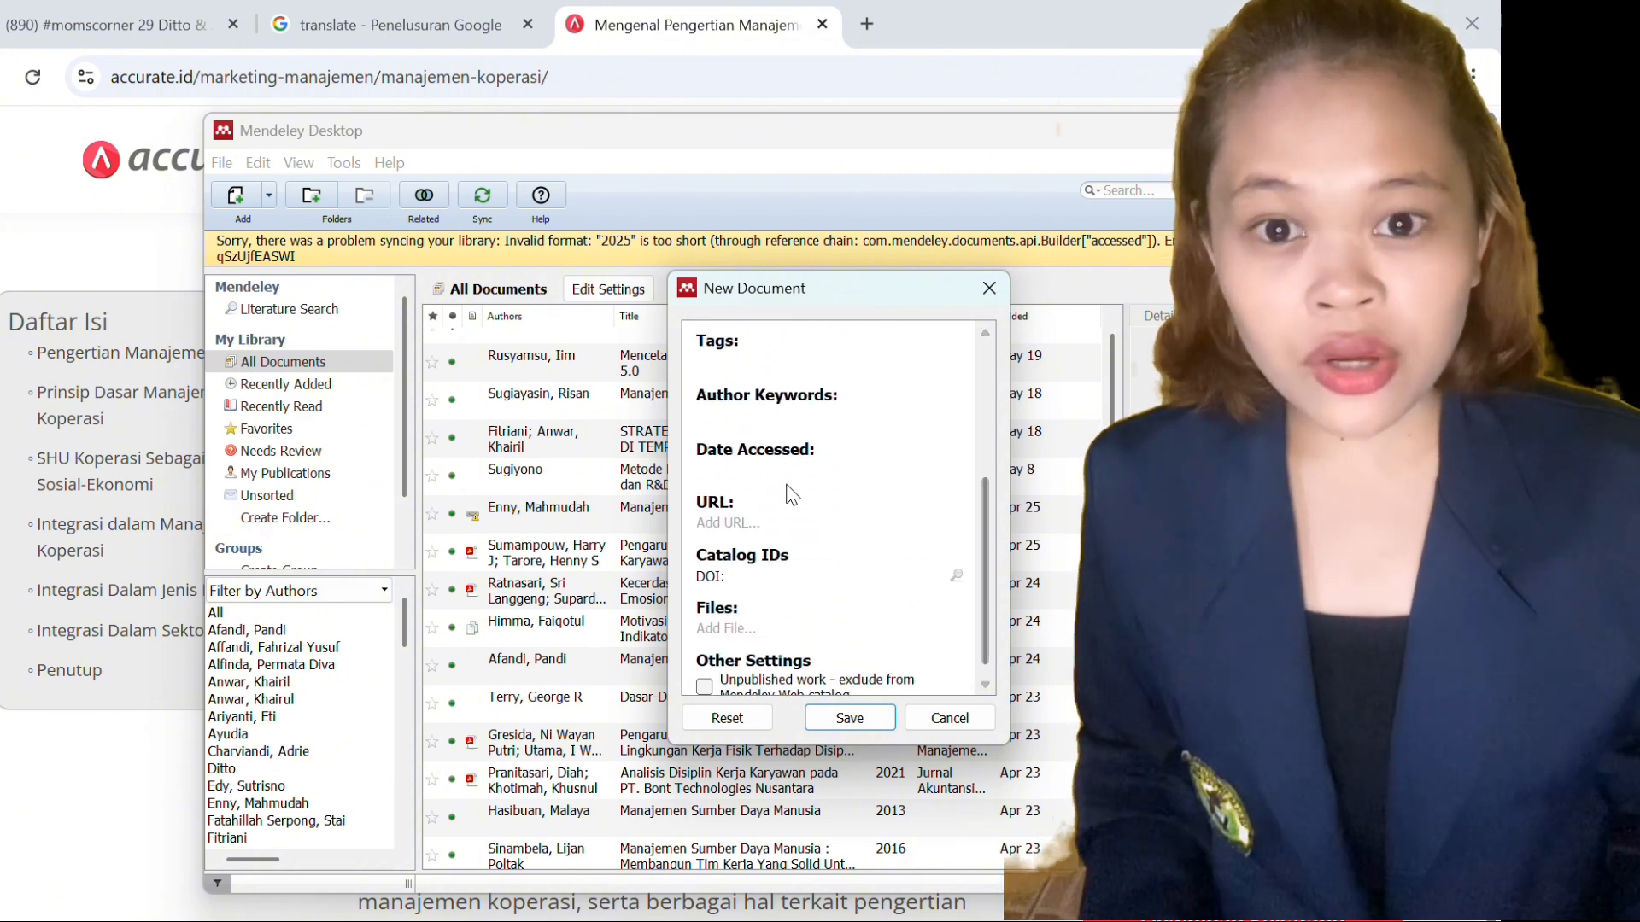
left_click(766, 474)
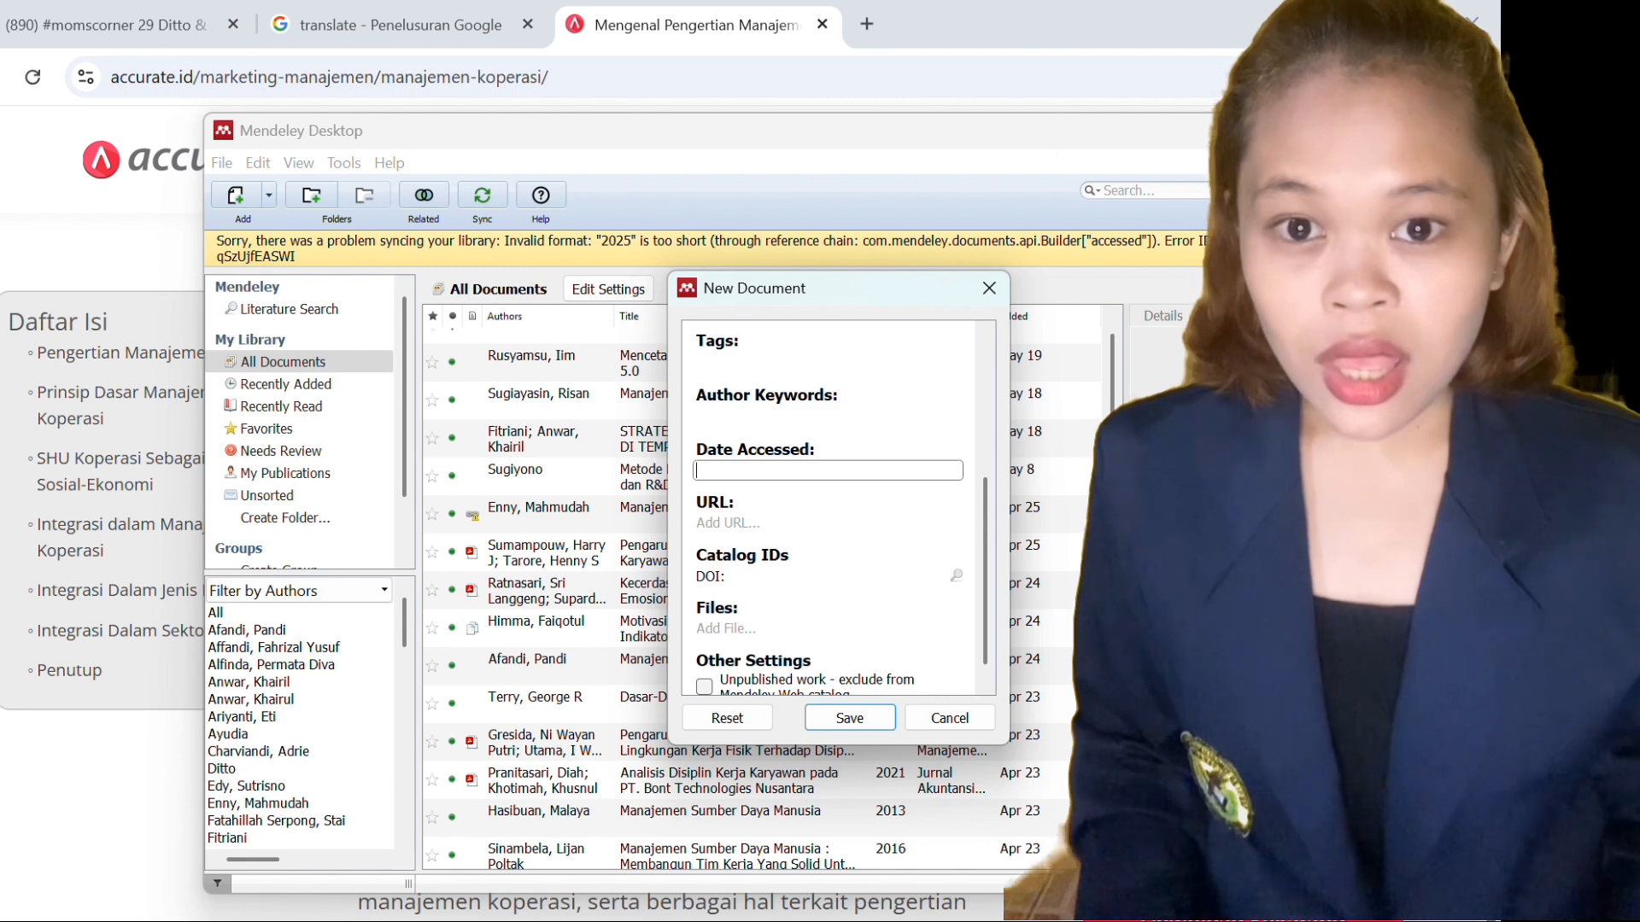
type("20")
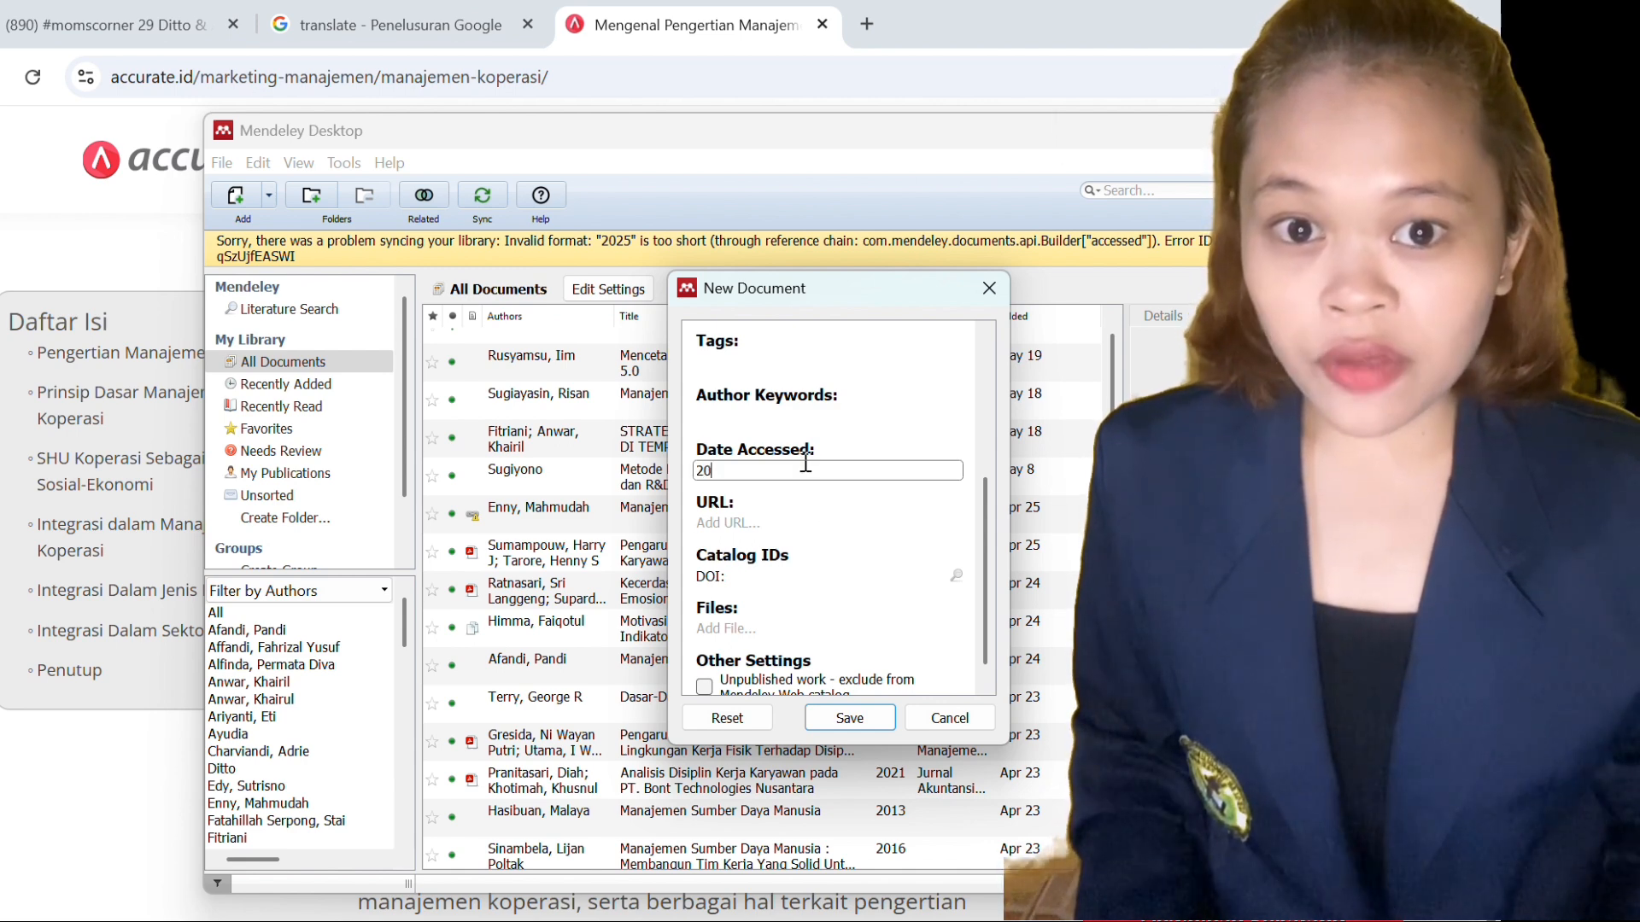
type(" Mei 2025")
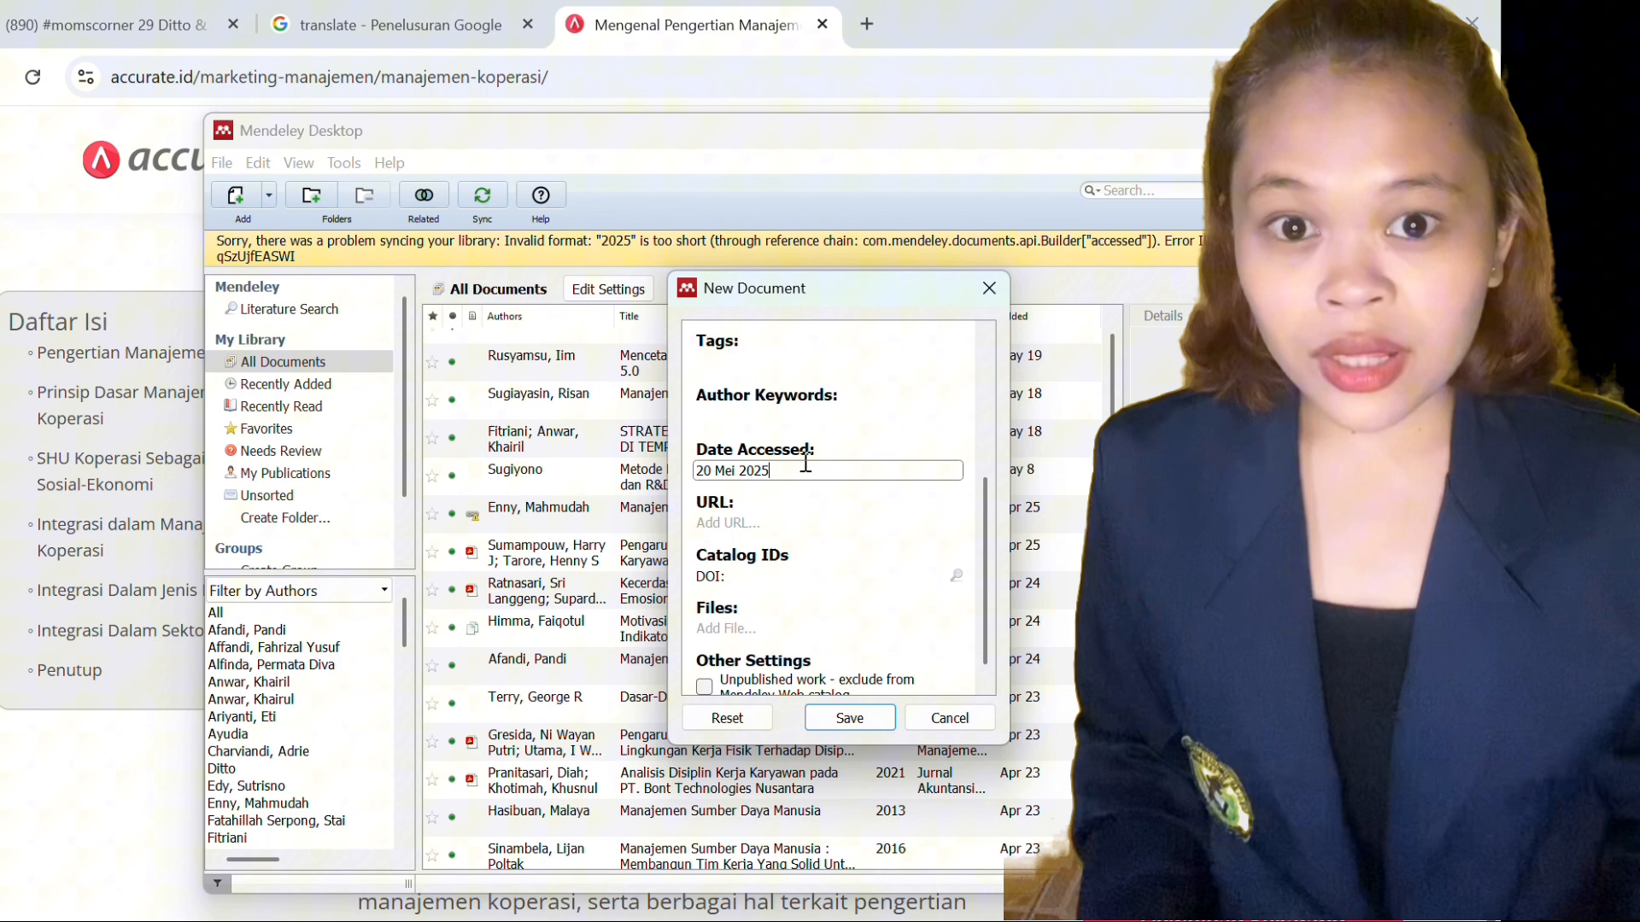
Copy the article's address accurate.id/marketing-manajemen/manajemen-koperasi/ into the web page entry's URL and save the entry
left_click(808, 523)
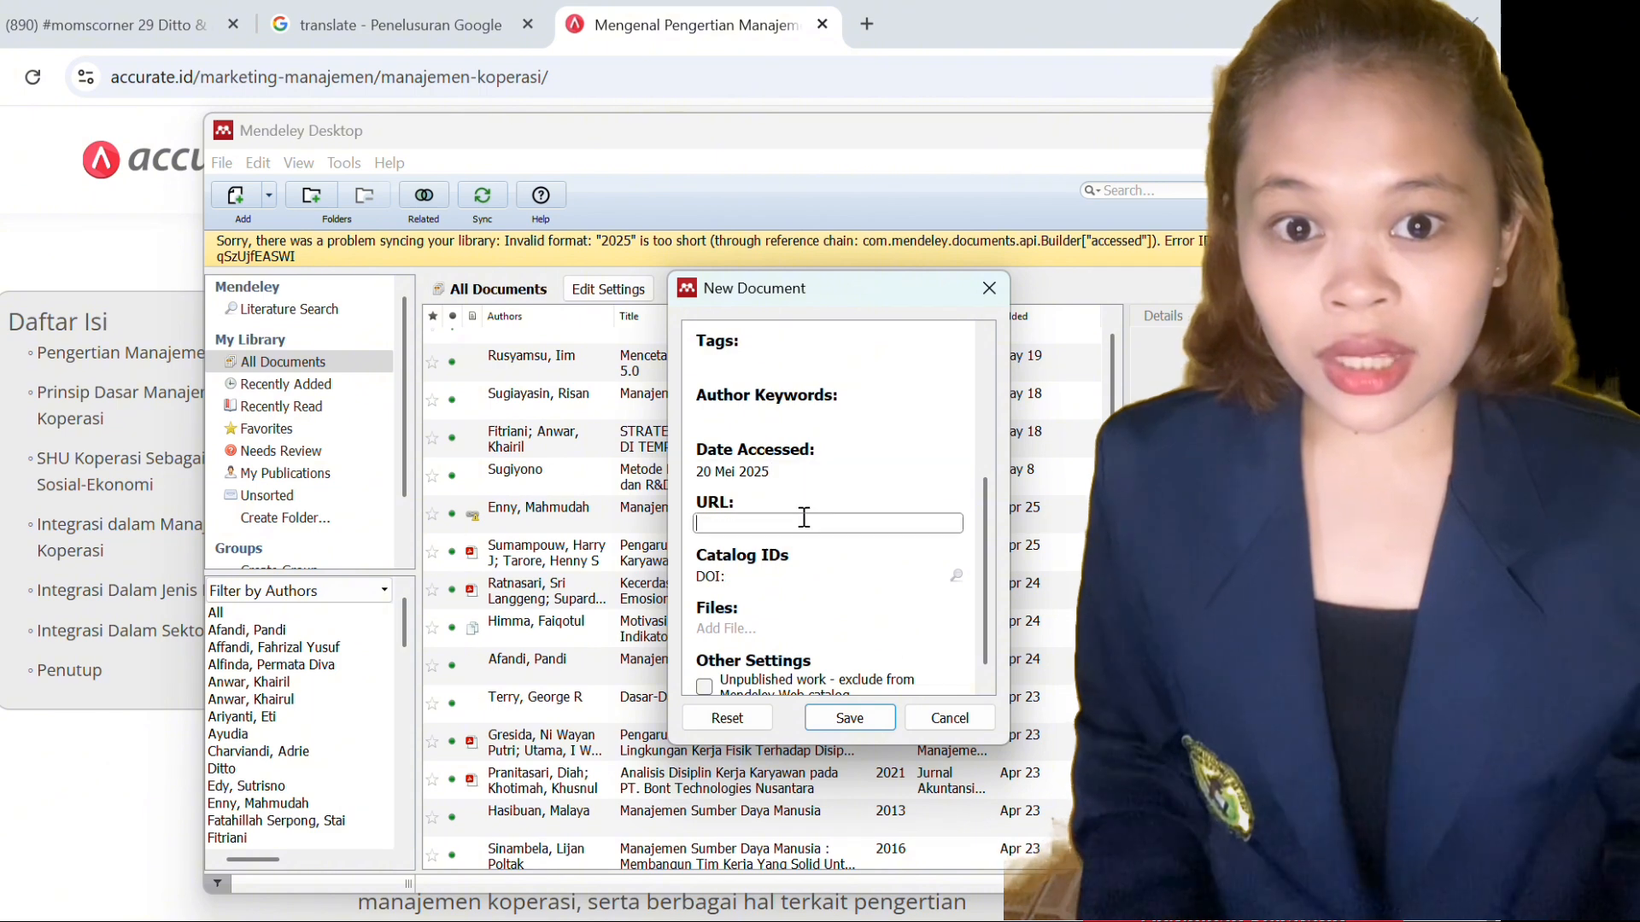
key("alt+Tab")
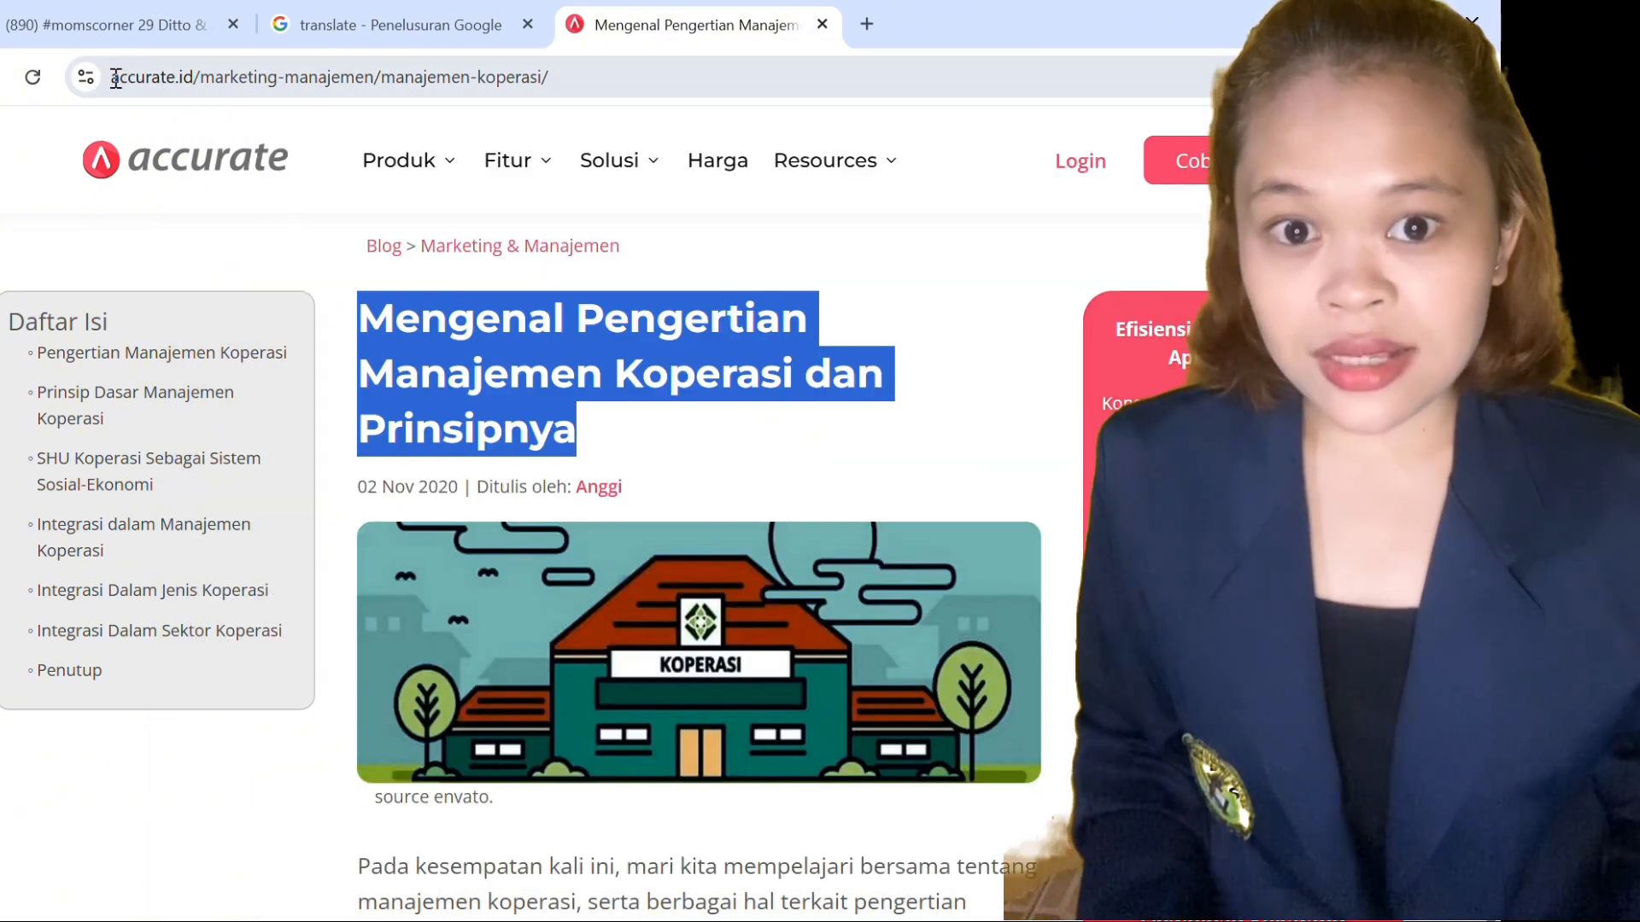
left_click_drag(111, 77, 551, 89)
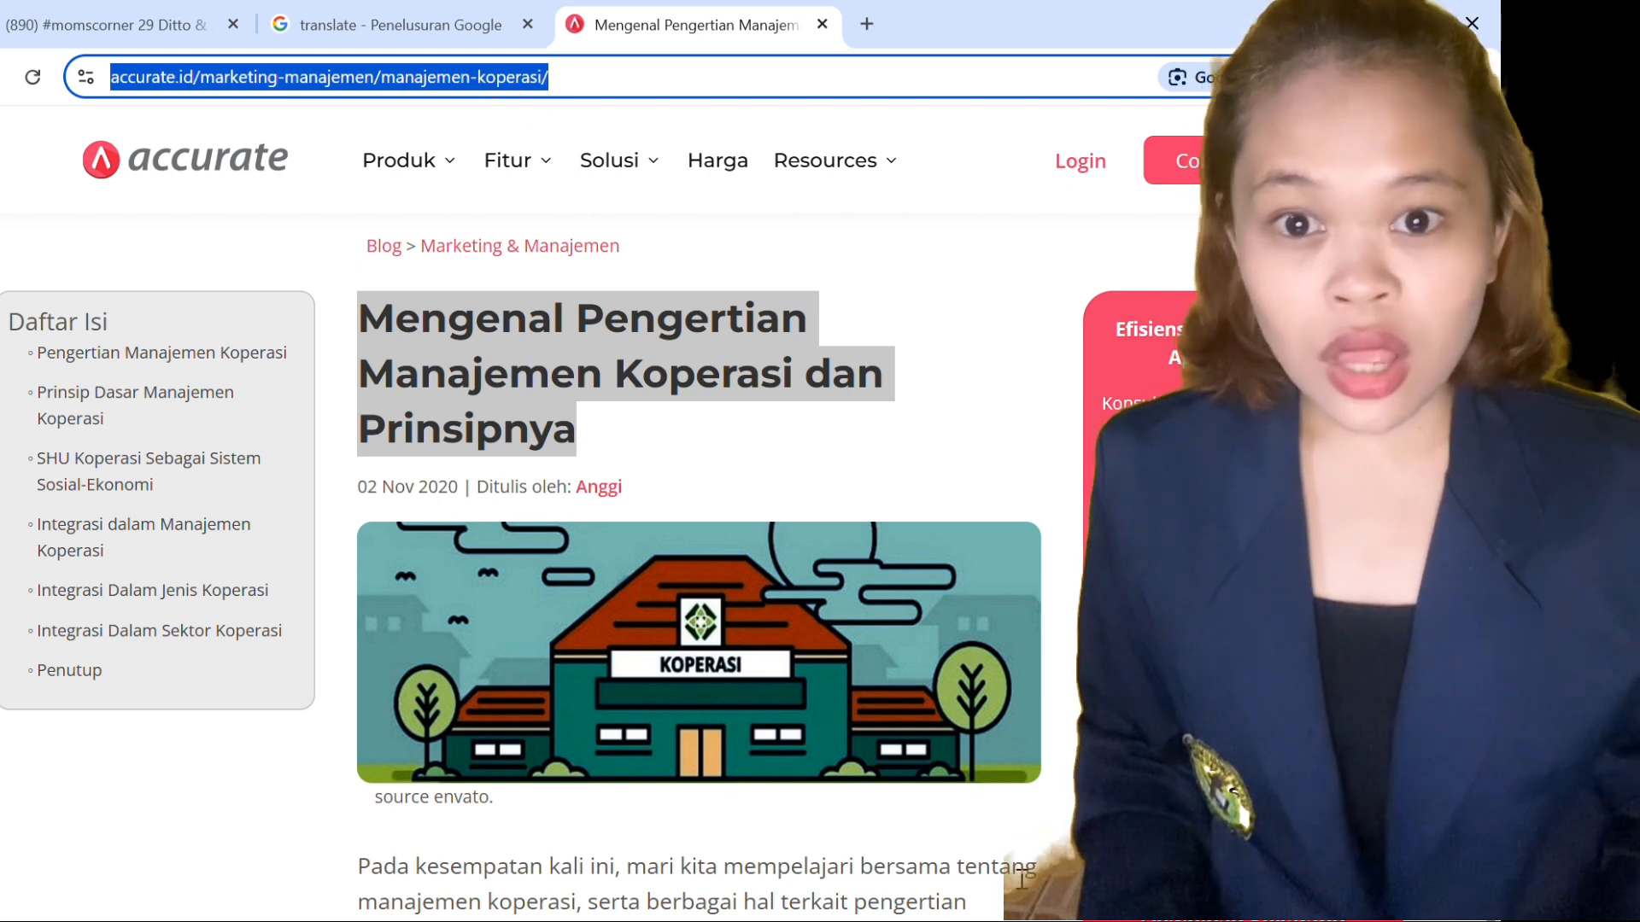
mouse_move(1027, 921)
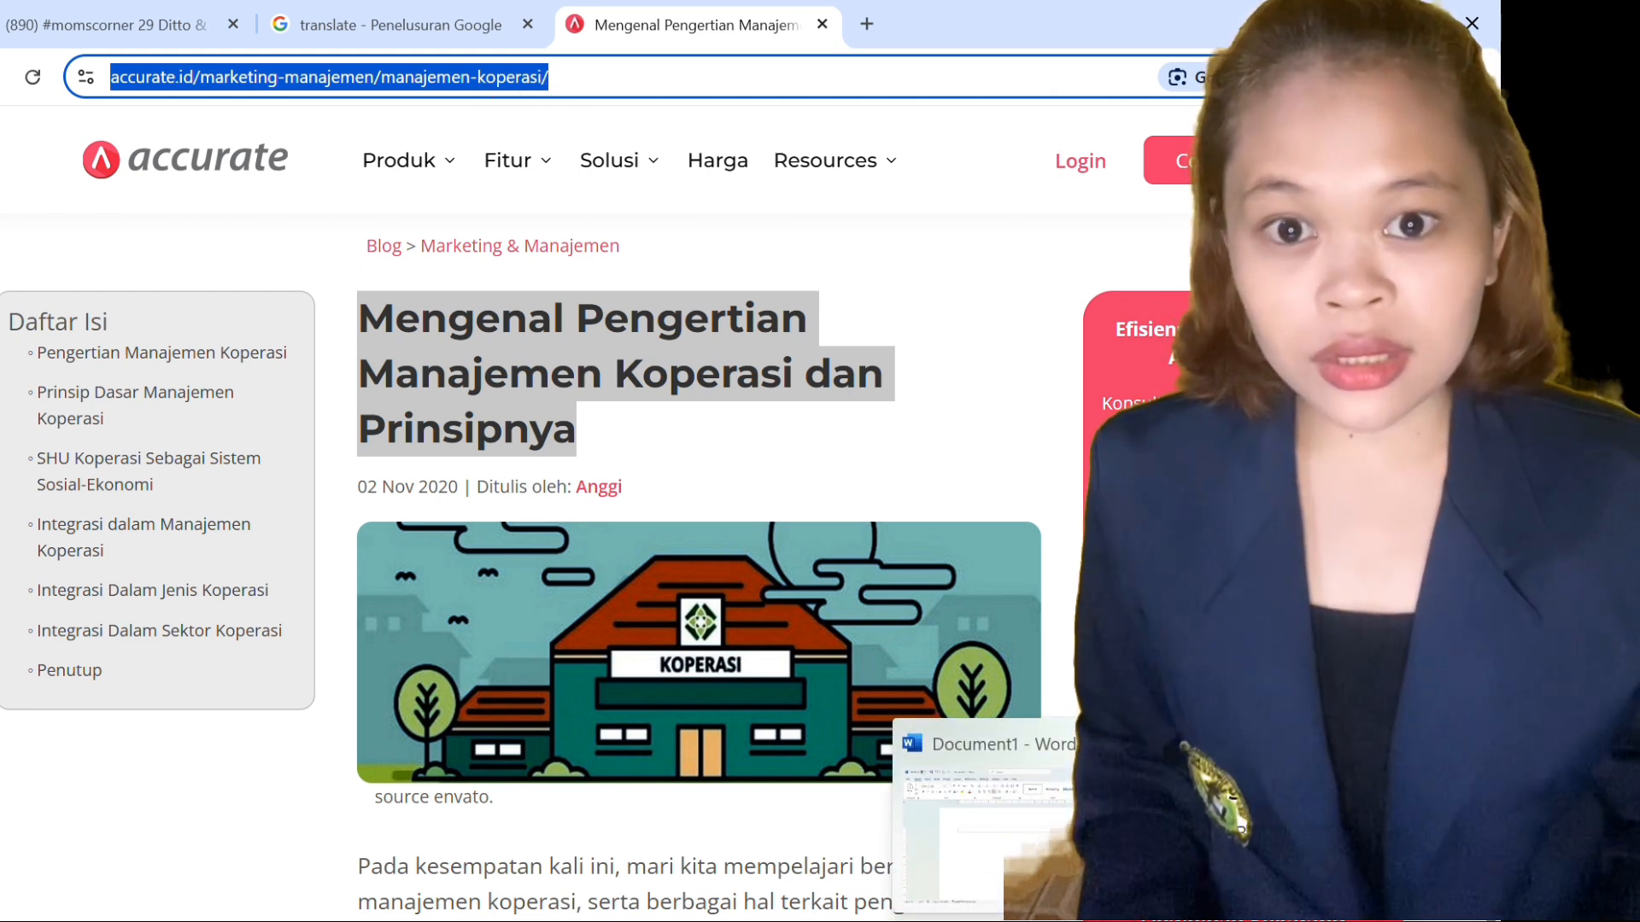
left_click(983, 921)
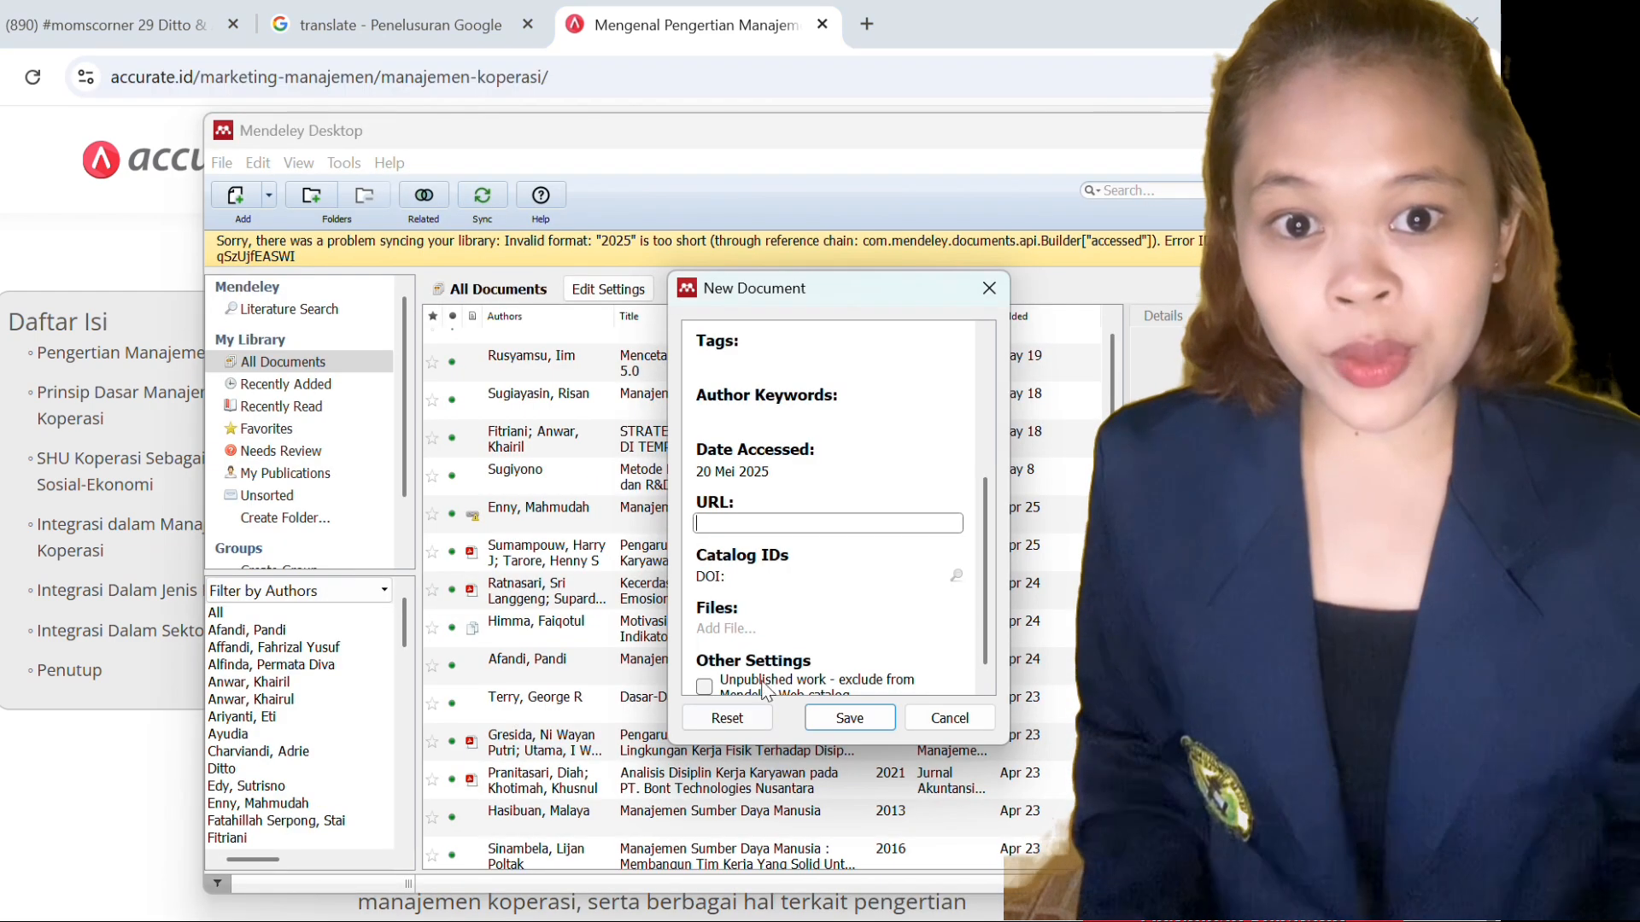
left_click(741, 523)
key("ctrl+v")
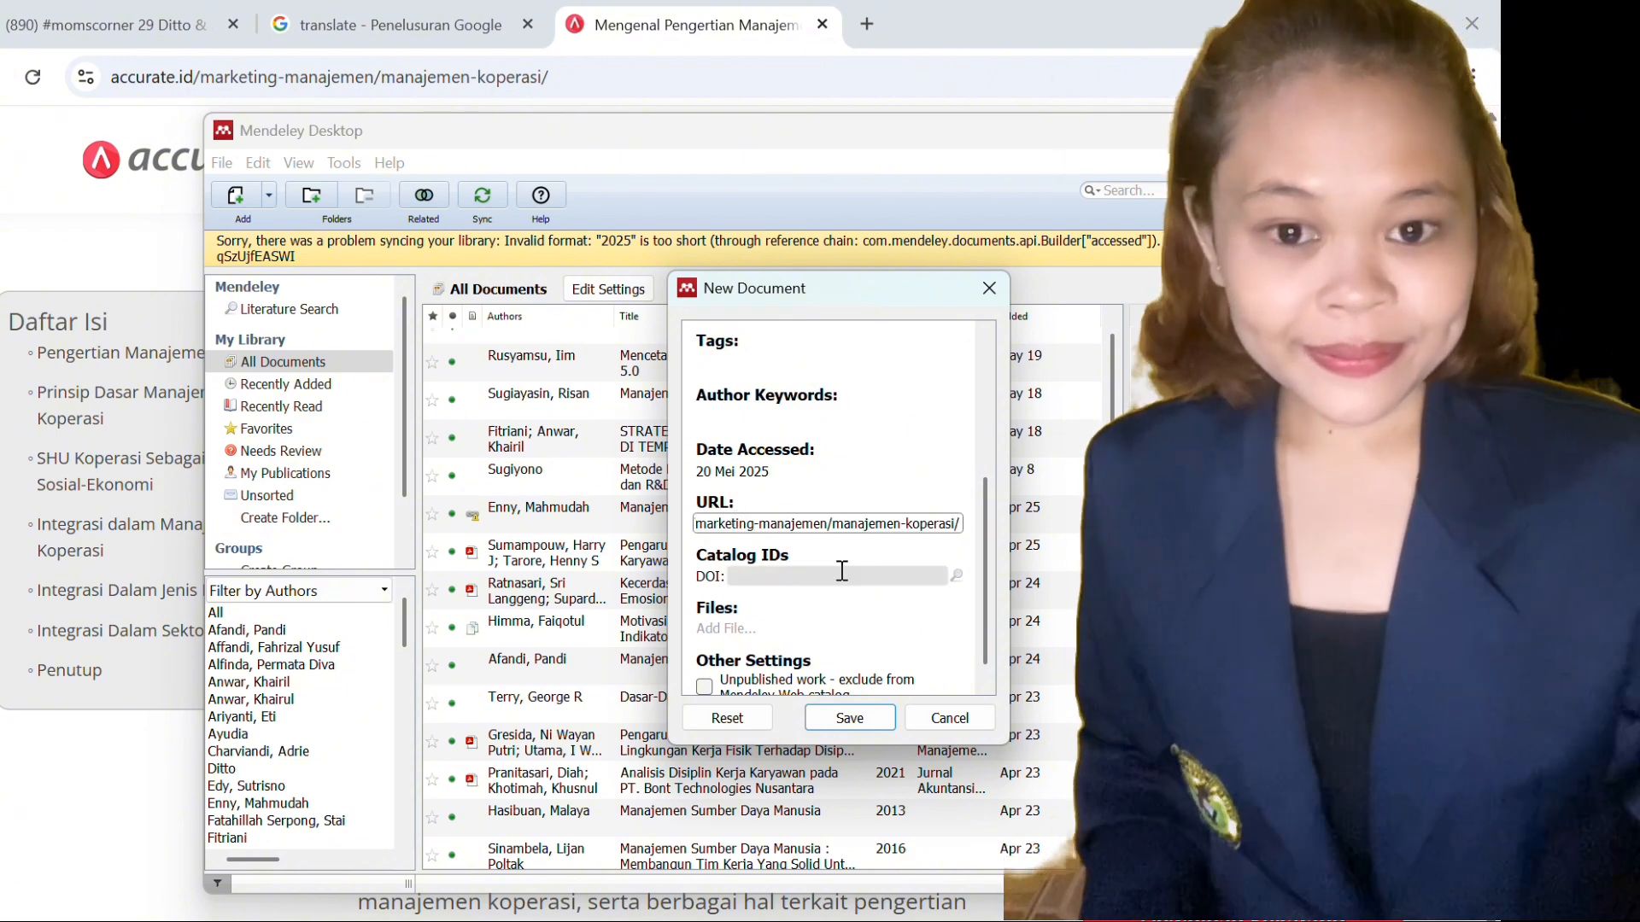
left_click(861, 718)
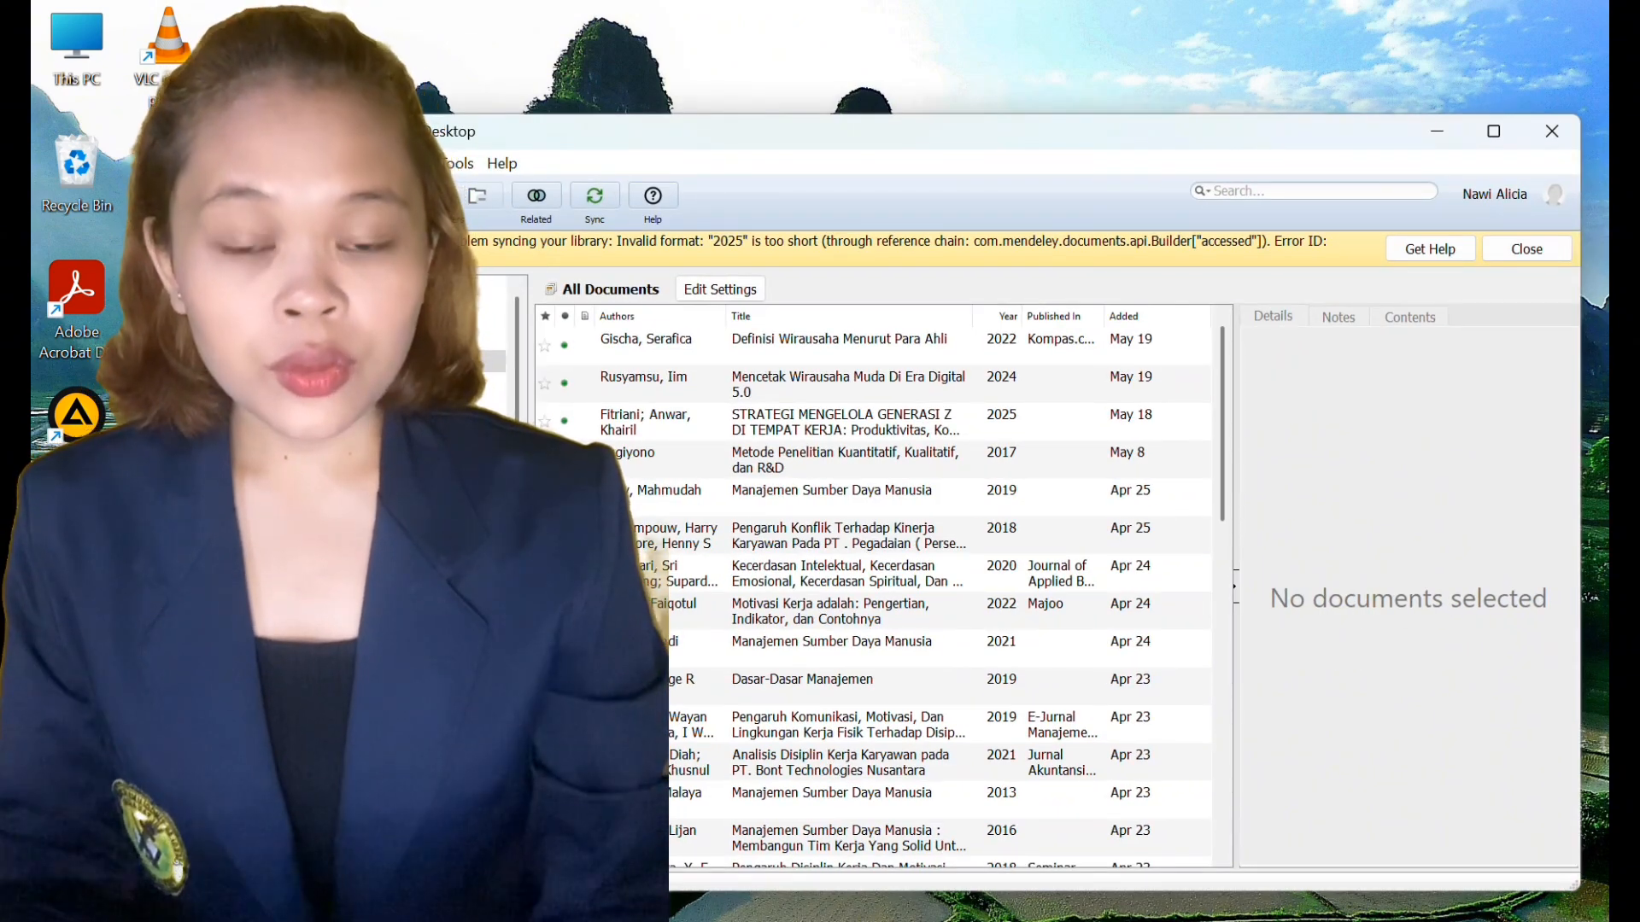
Start a new manual entry, set its document type to Book and enter the title "Manajemen Koperasi"
left_click(338, 163)
left_click(410, 267)
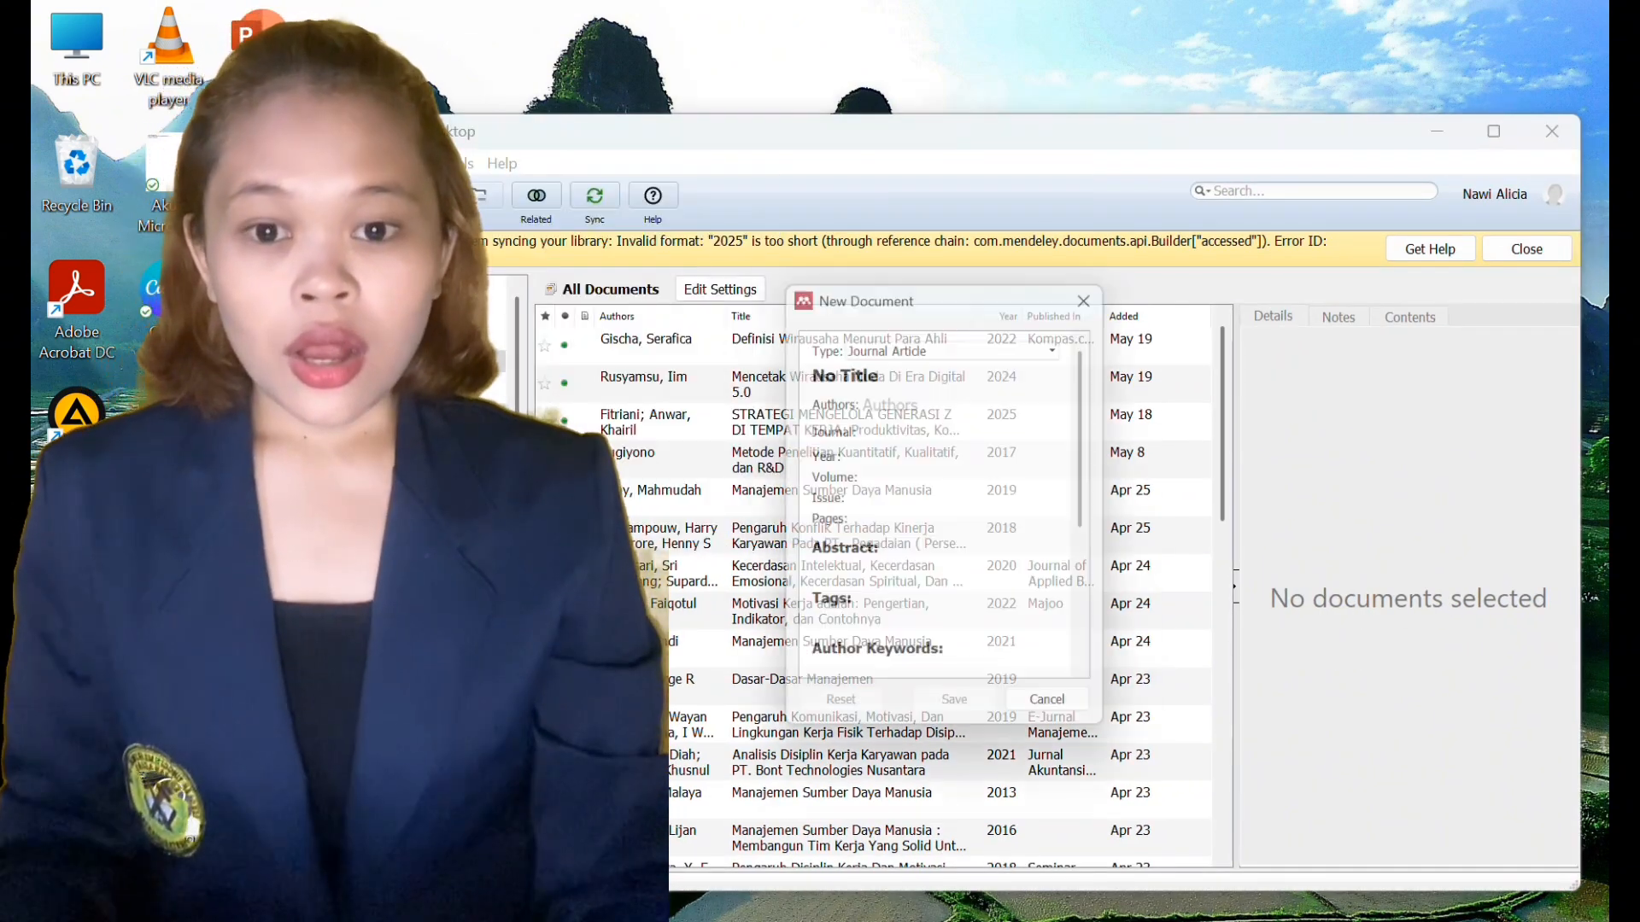
left_click(912, 345)
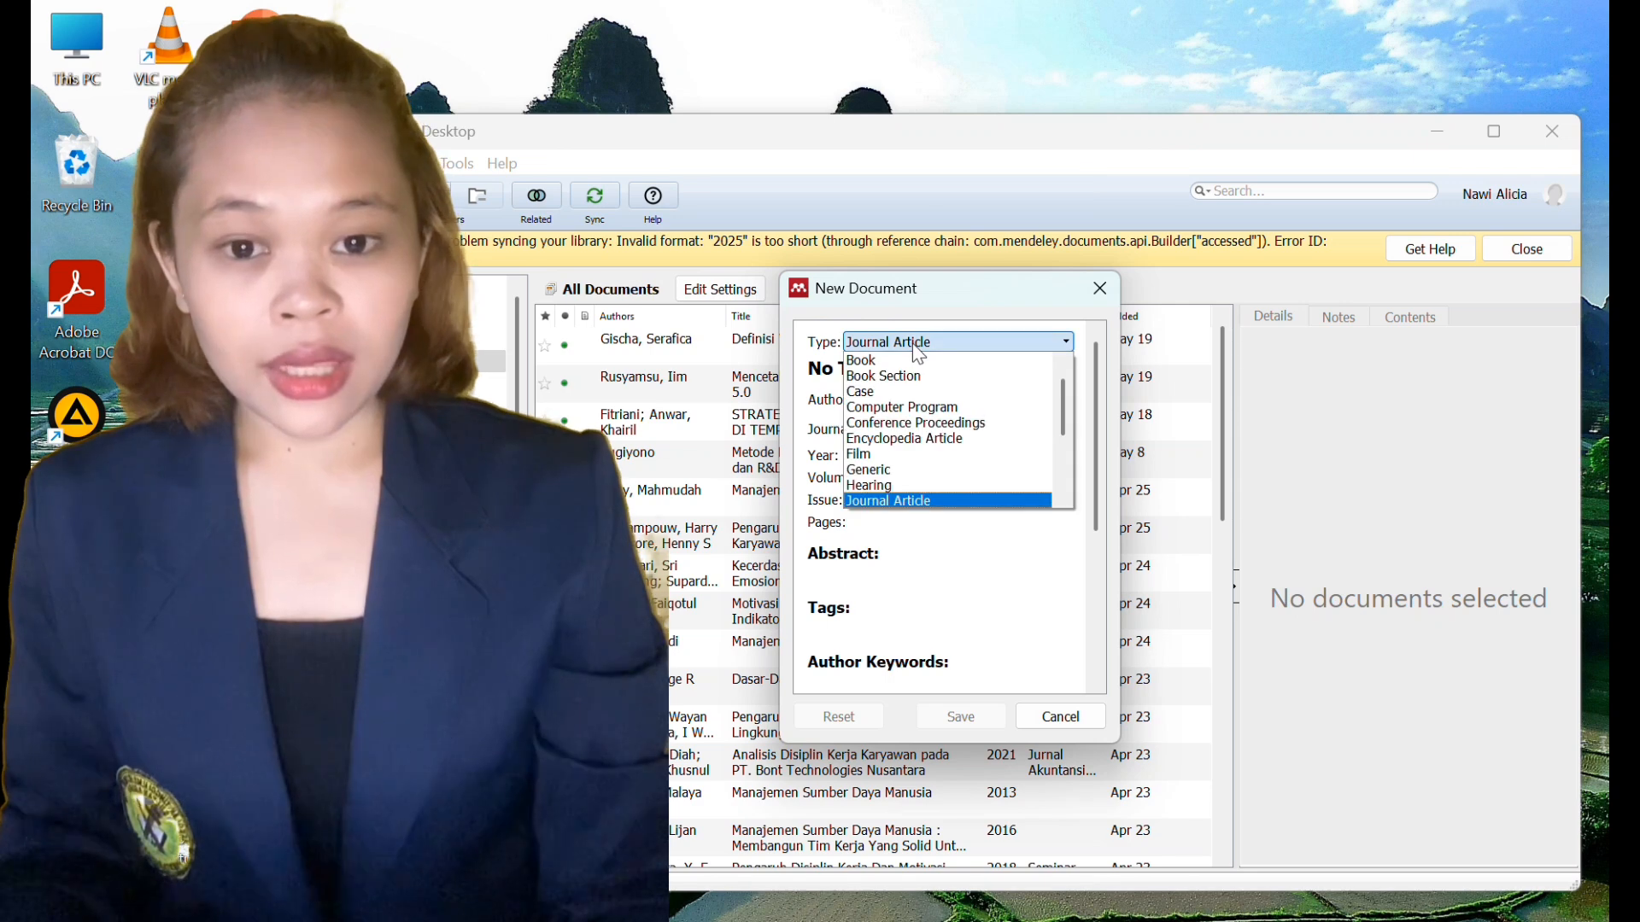
left_click(974, 363)
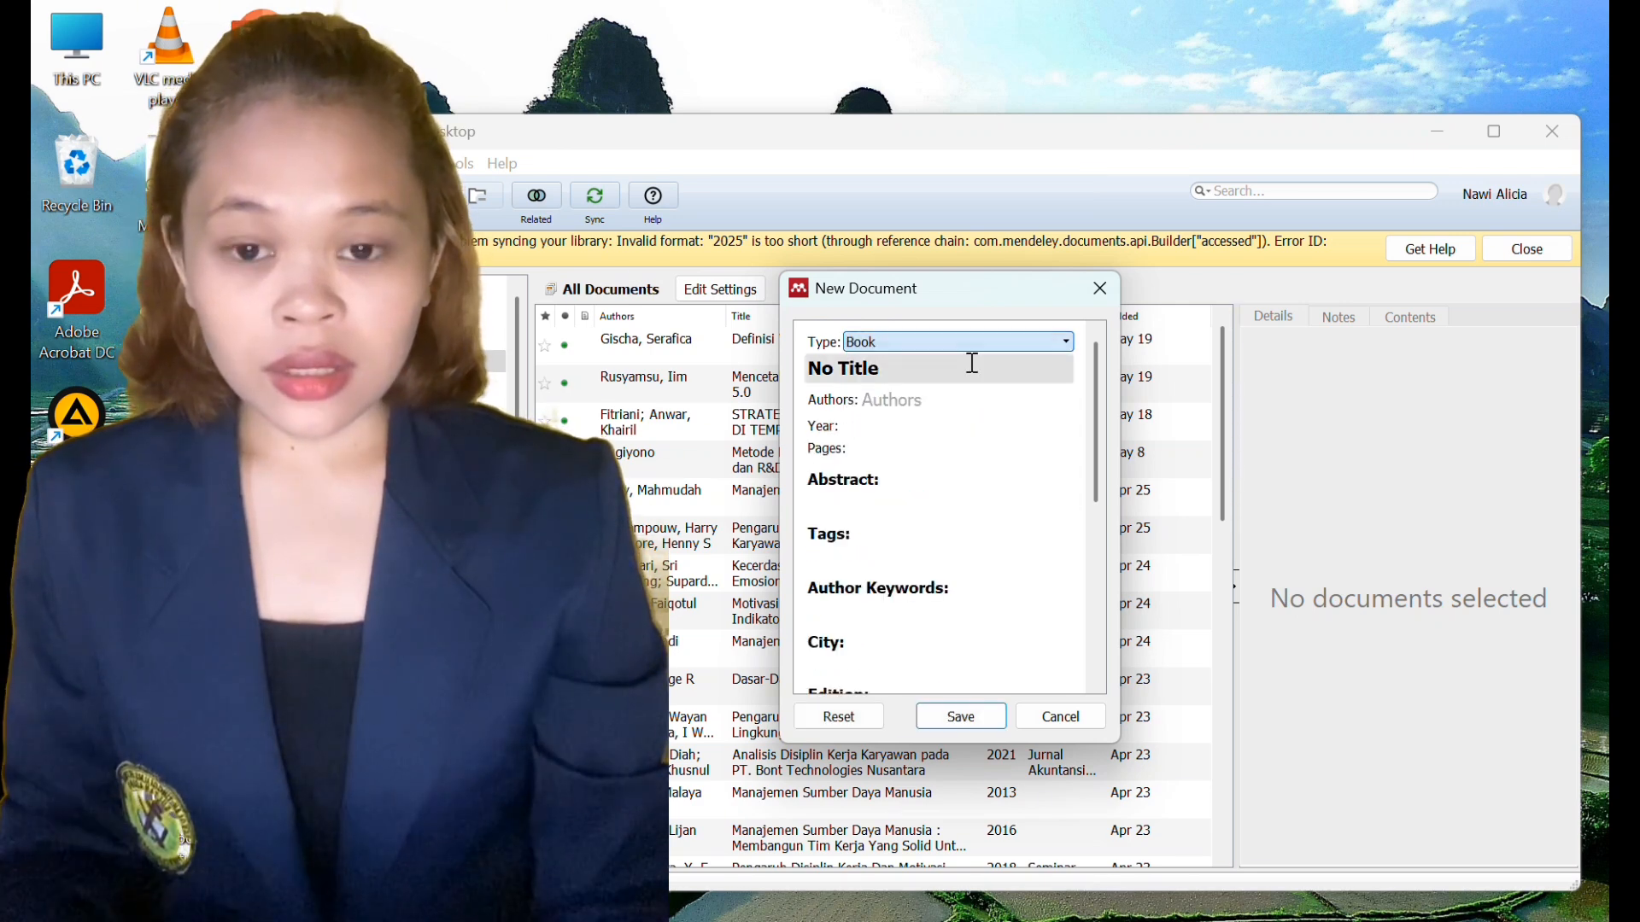
left_click(975, 366)
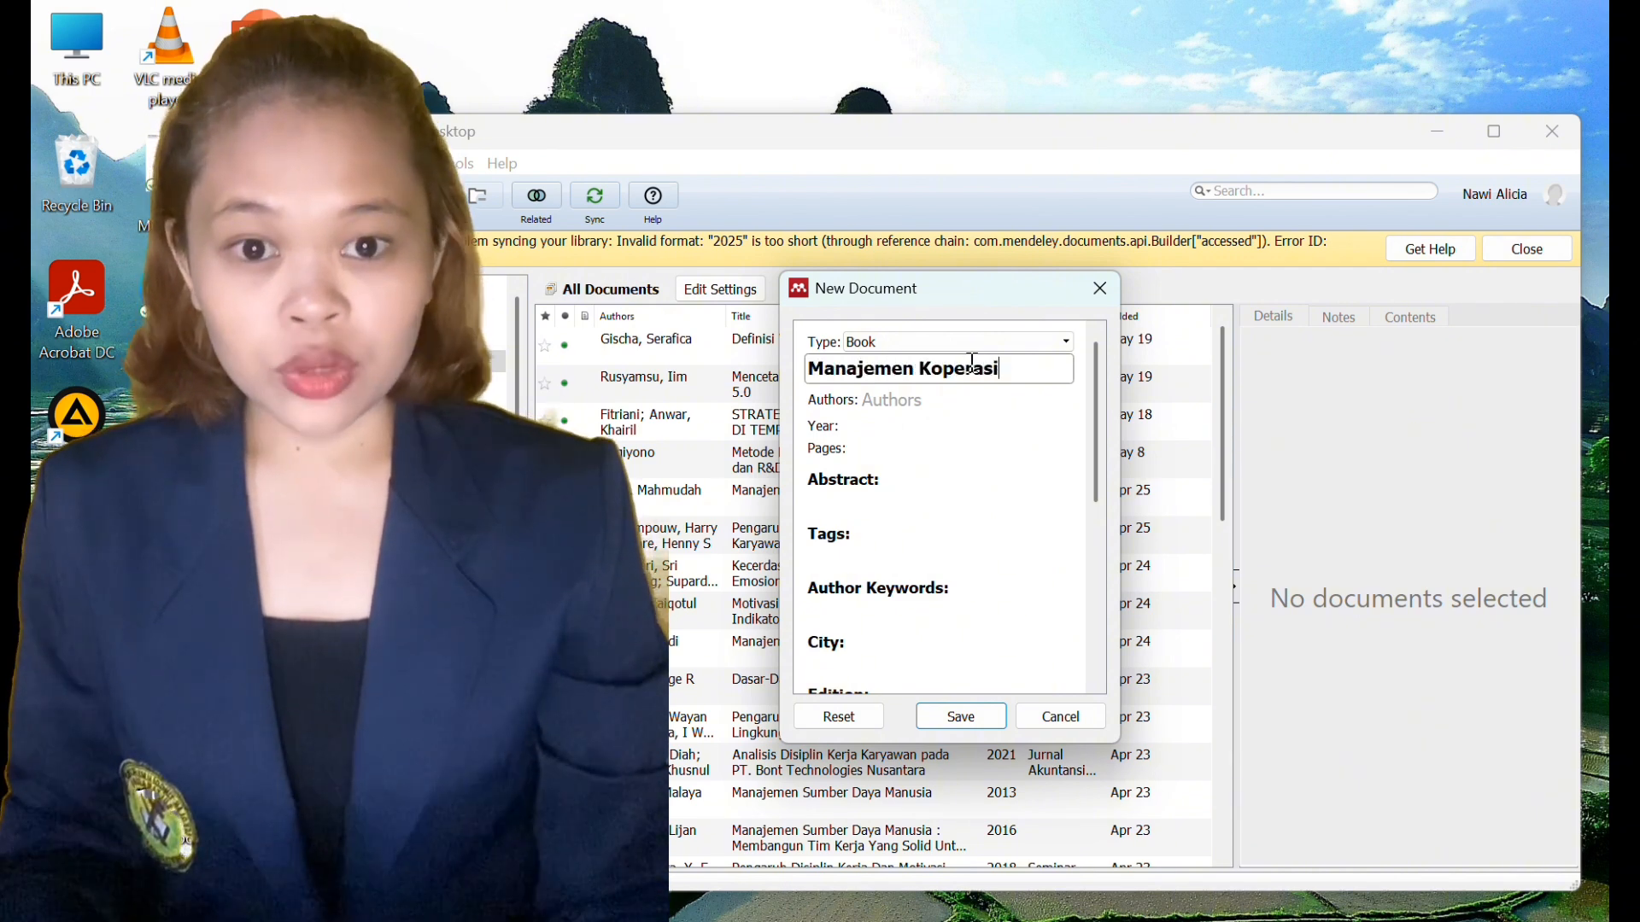
Look up the author on the book's Google Books cover and enter that name, last name first, as the book entry's author
left_click(978, 400)
left_click(1081, 919)
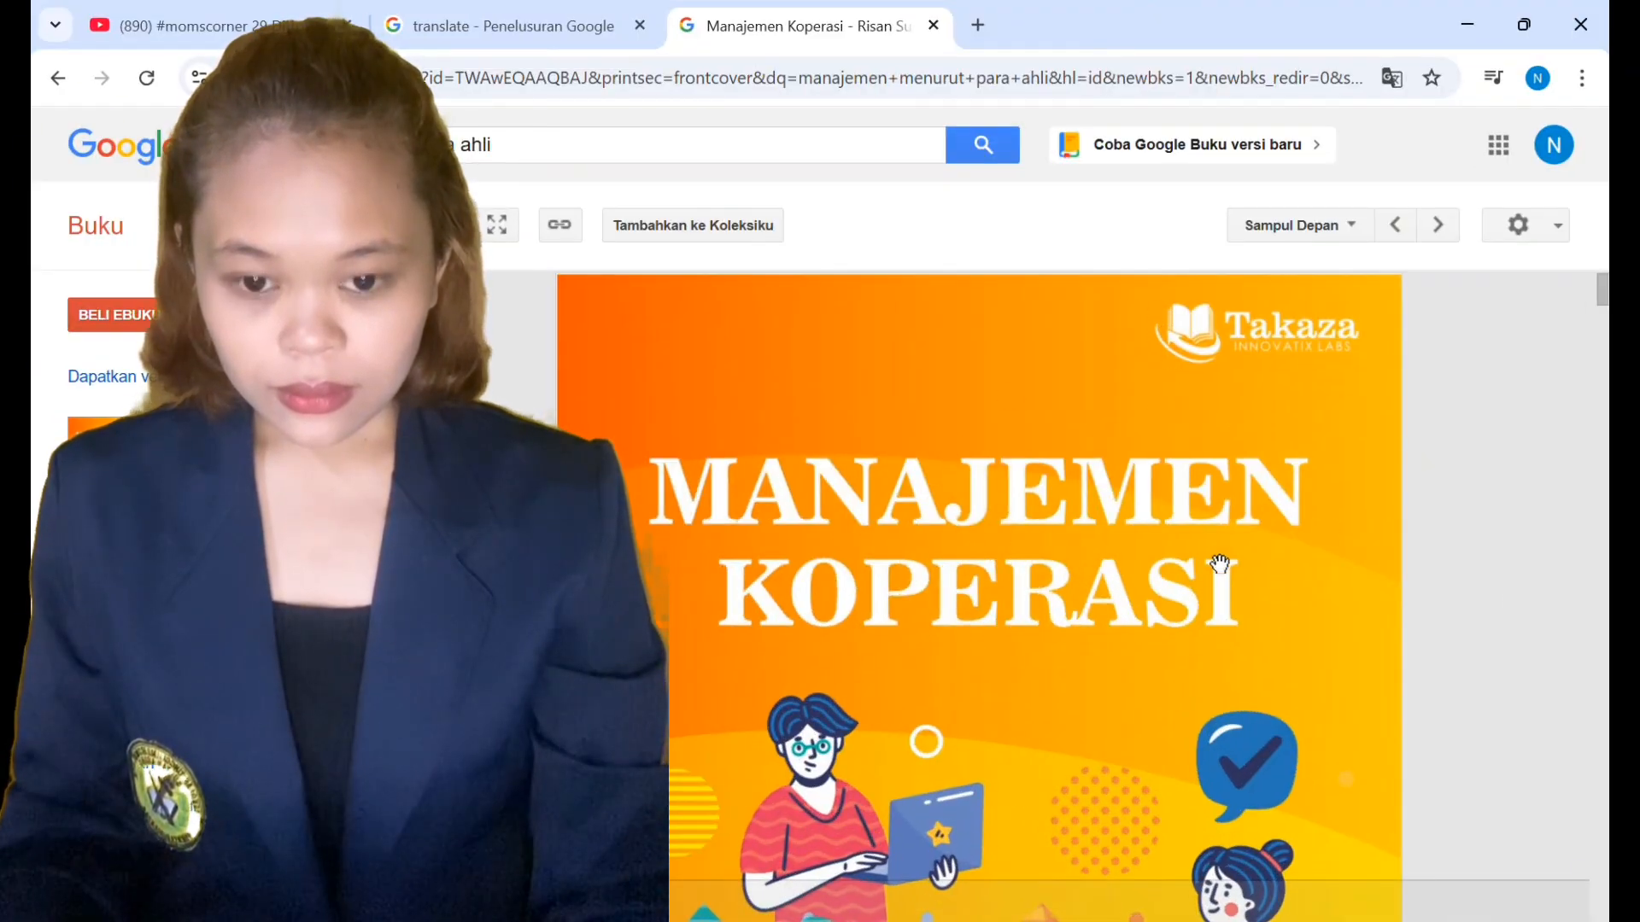
scroll(1213, 566, "down", 5)
scroll(1220, 564, "down", 3)
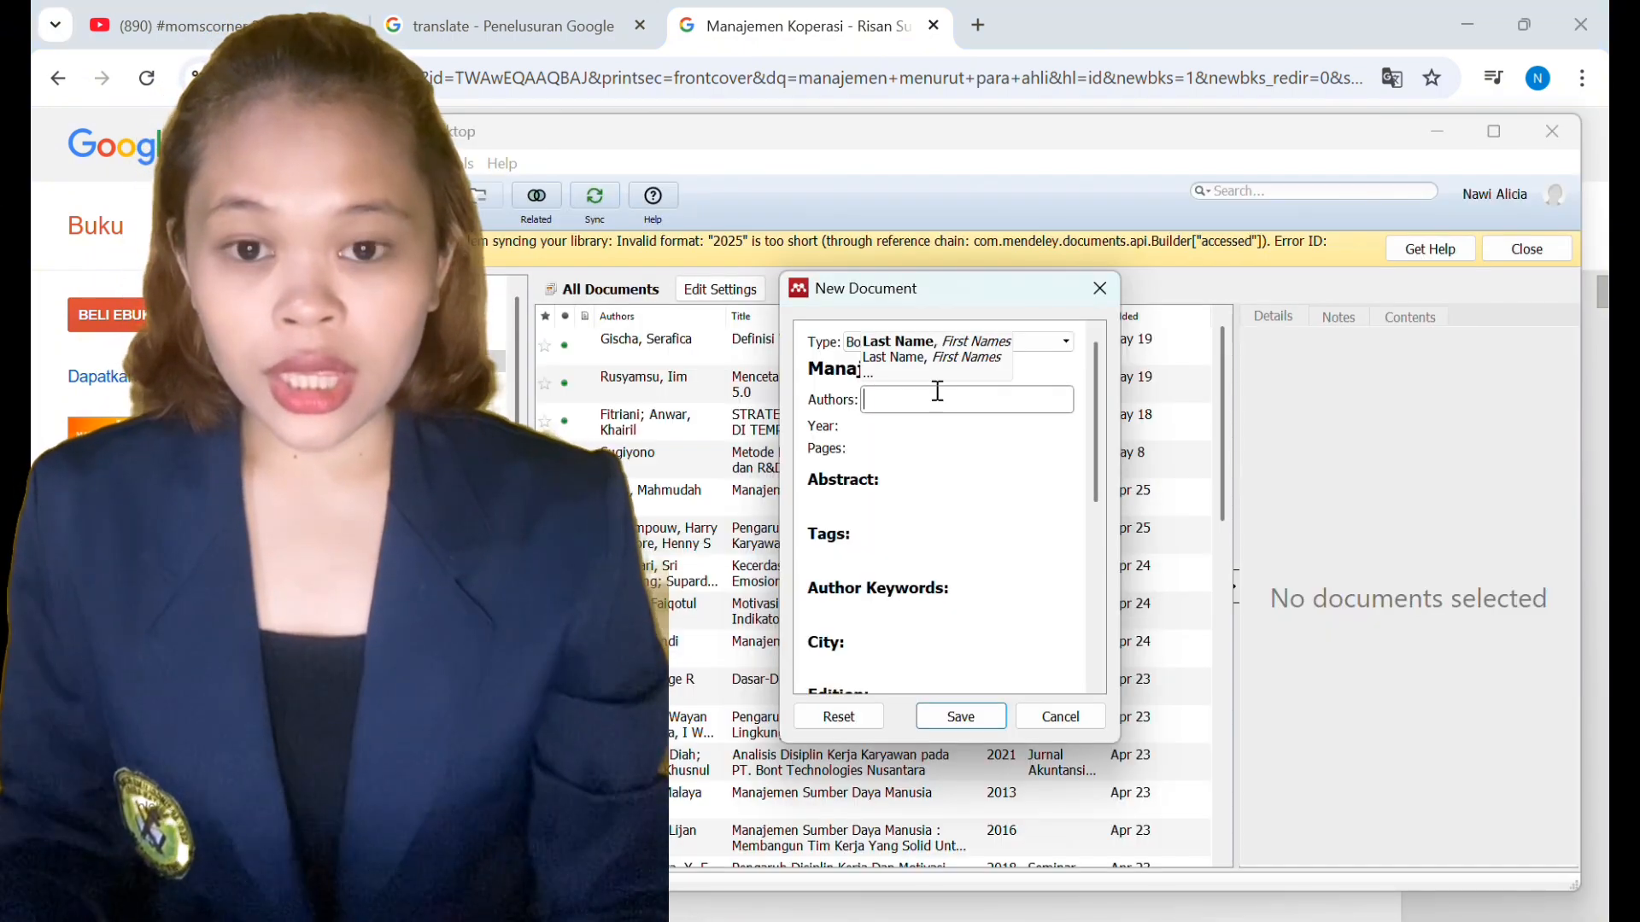
type("Sugi")
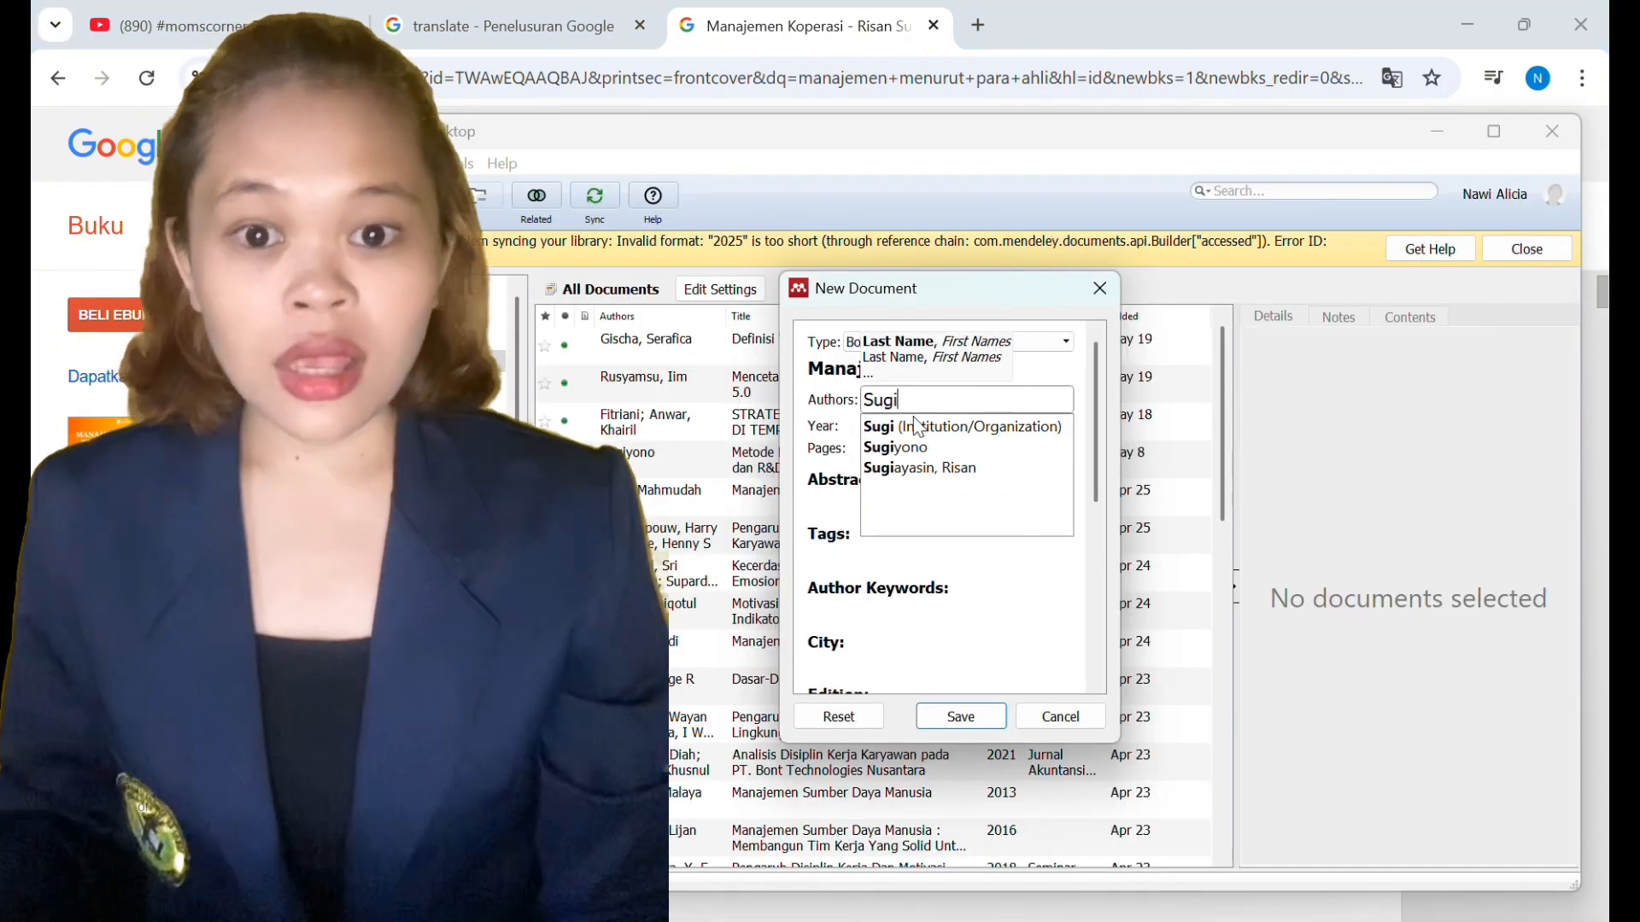
type("ayaa")
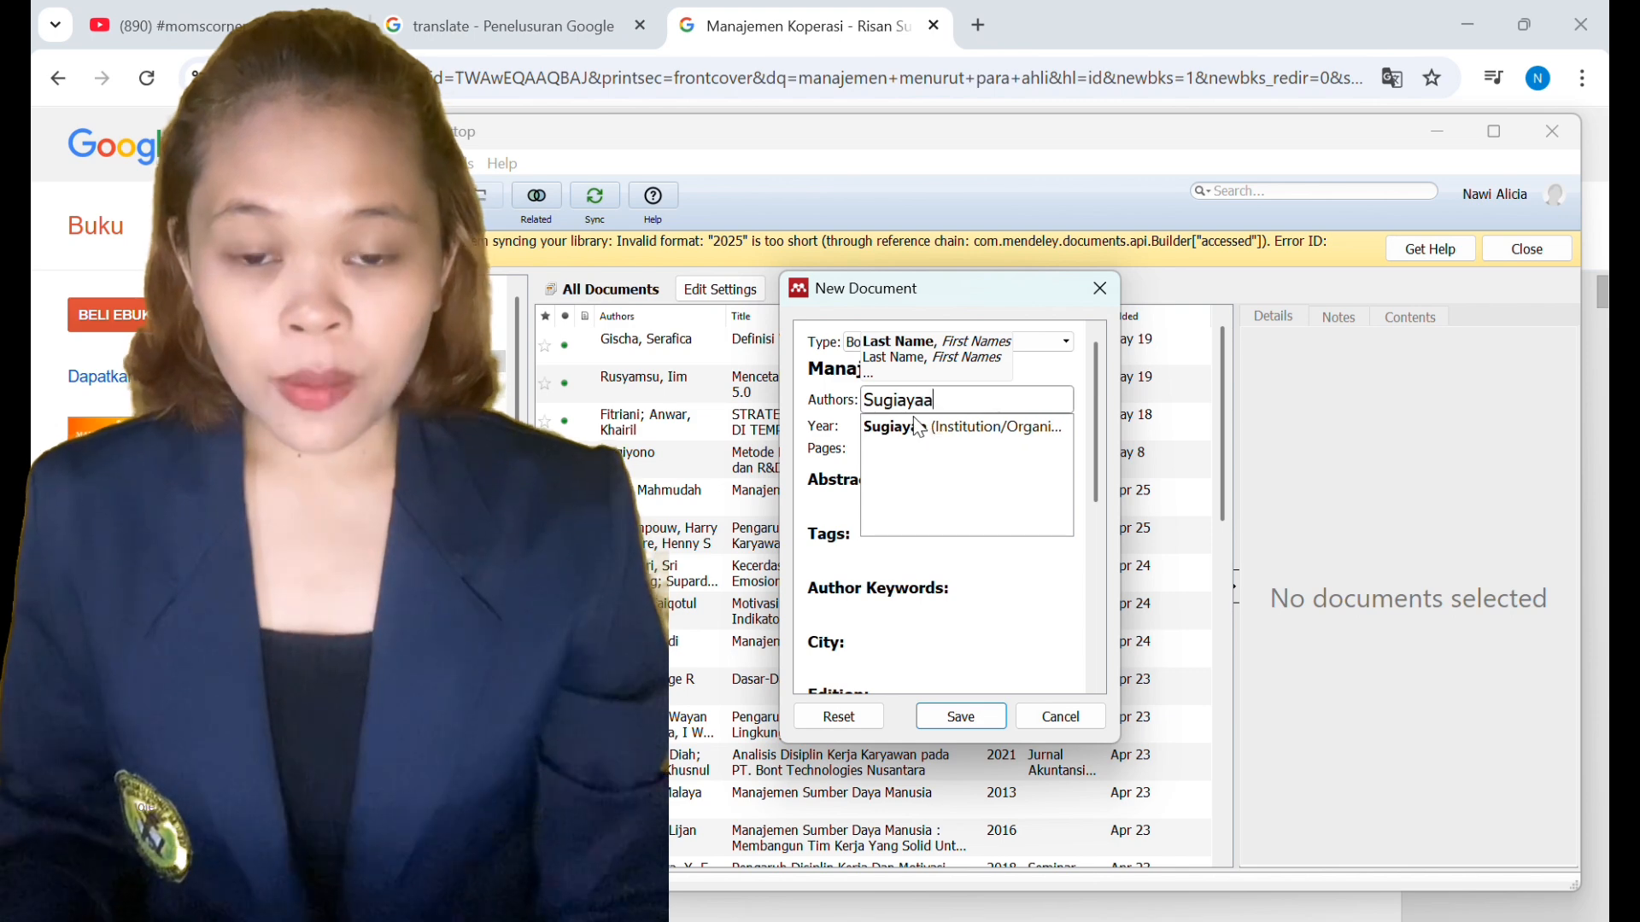
key("BackSpace")
type("sin")
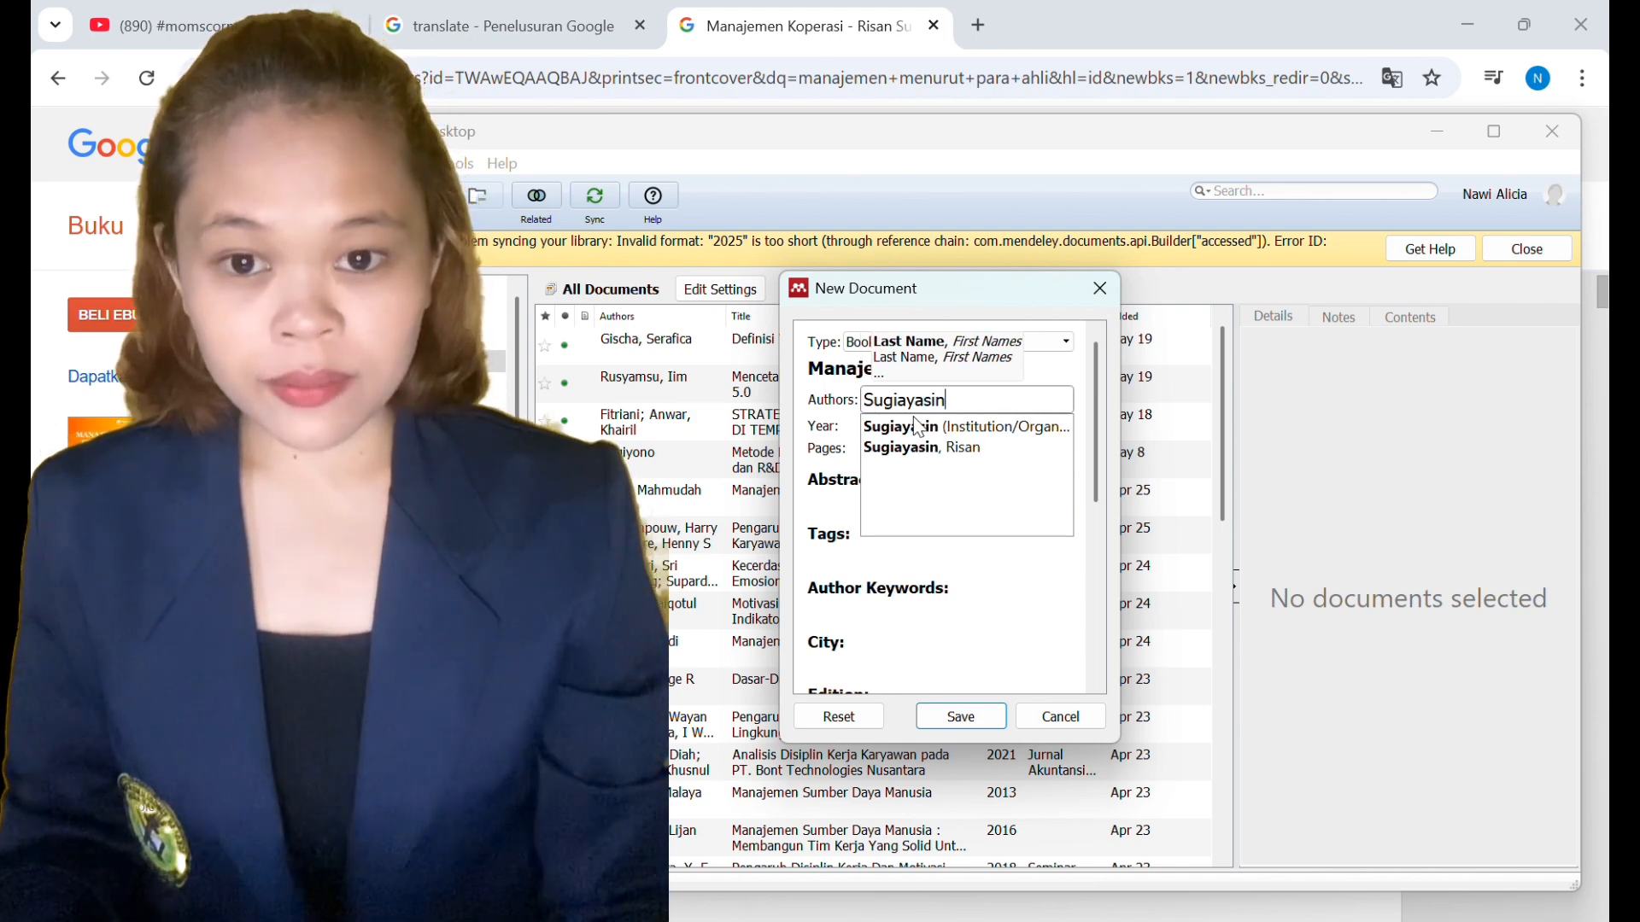
type(", Risan")
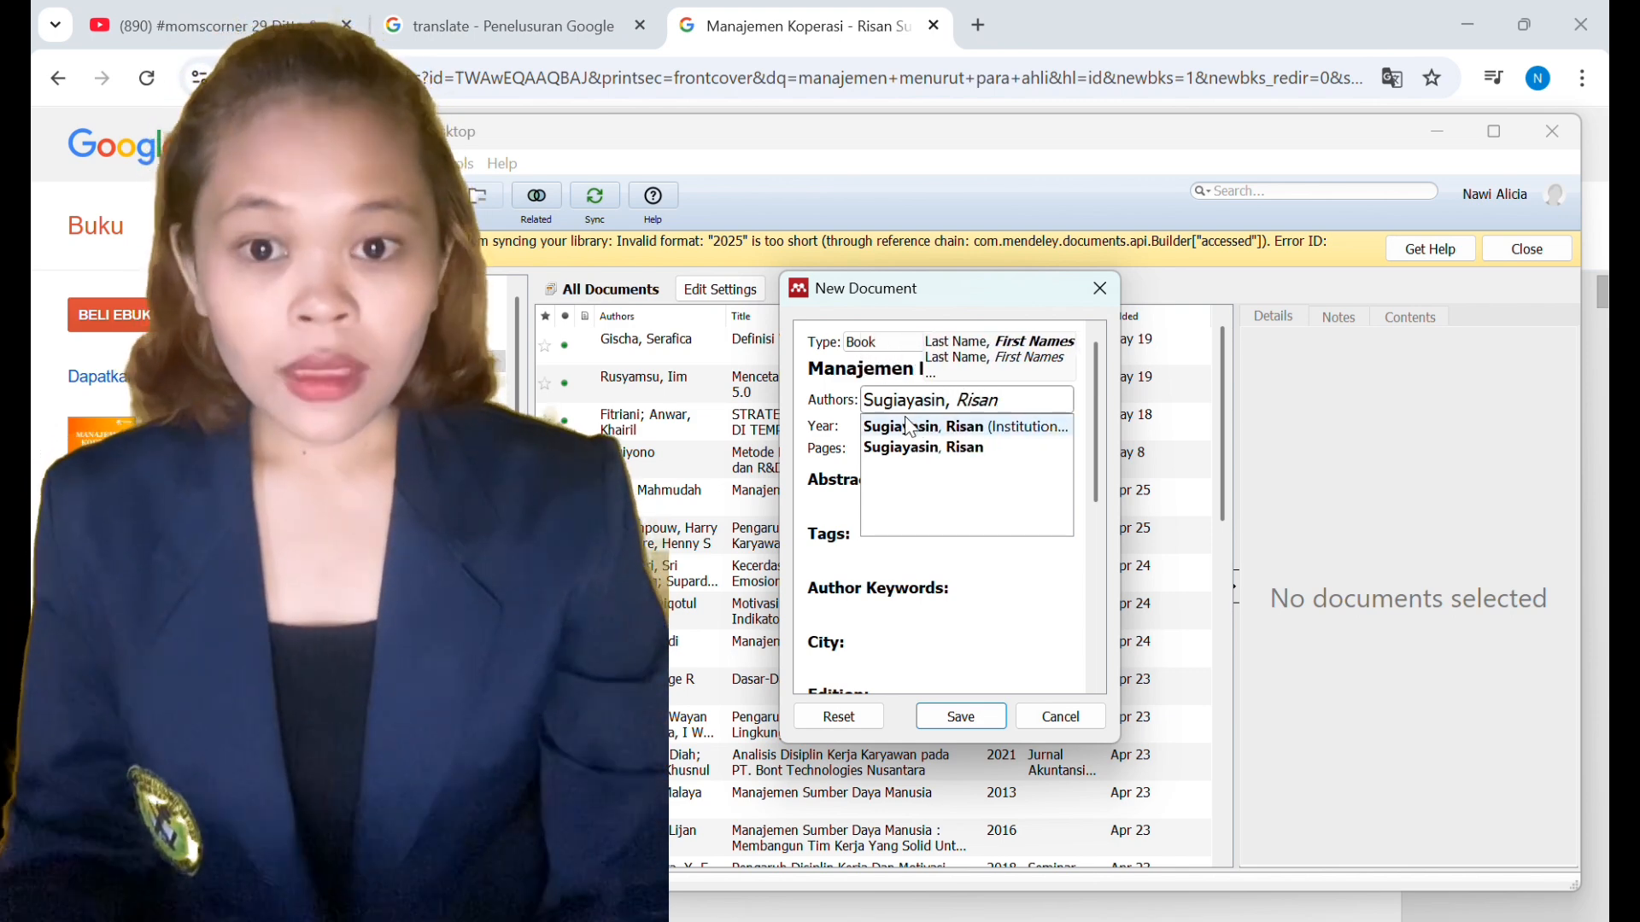
left_click(837, 437)
Check the printing date on the book's imprint page in Google Books and set the book entry's year to 2024
left_click(888, 429)
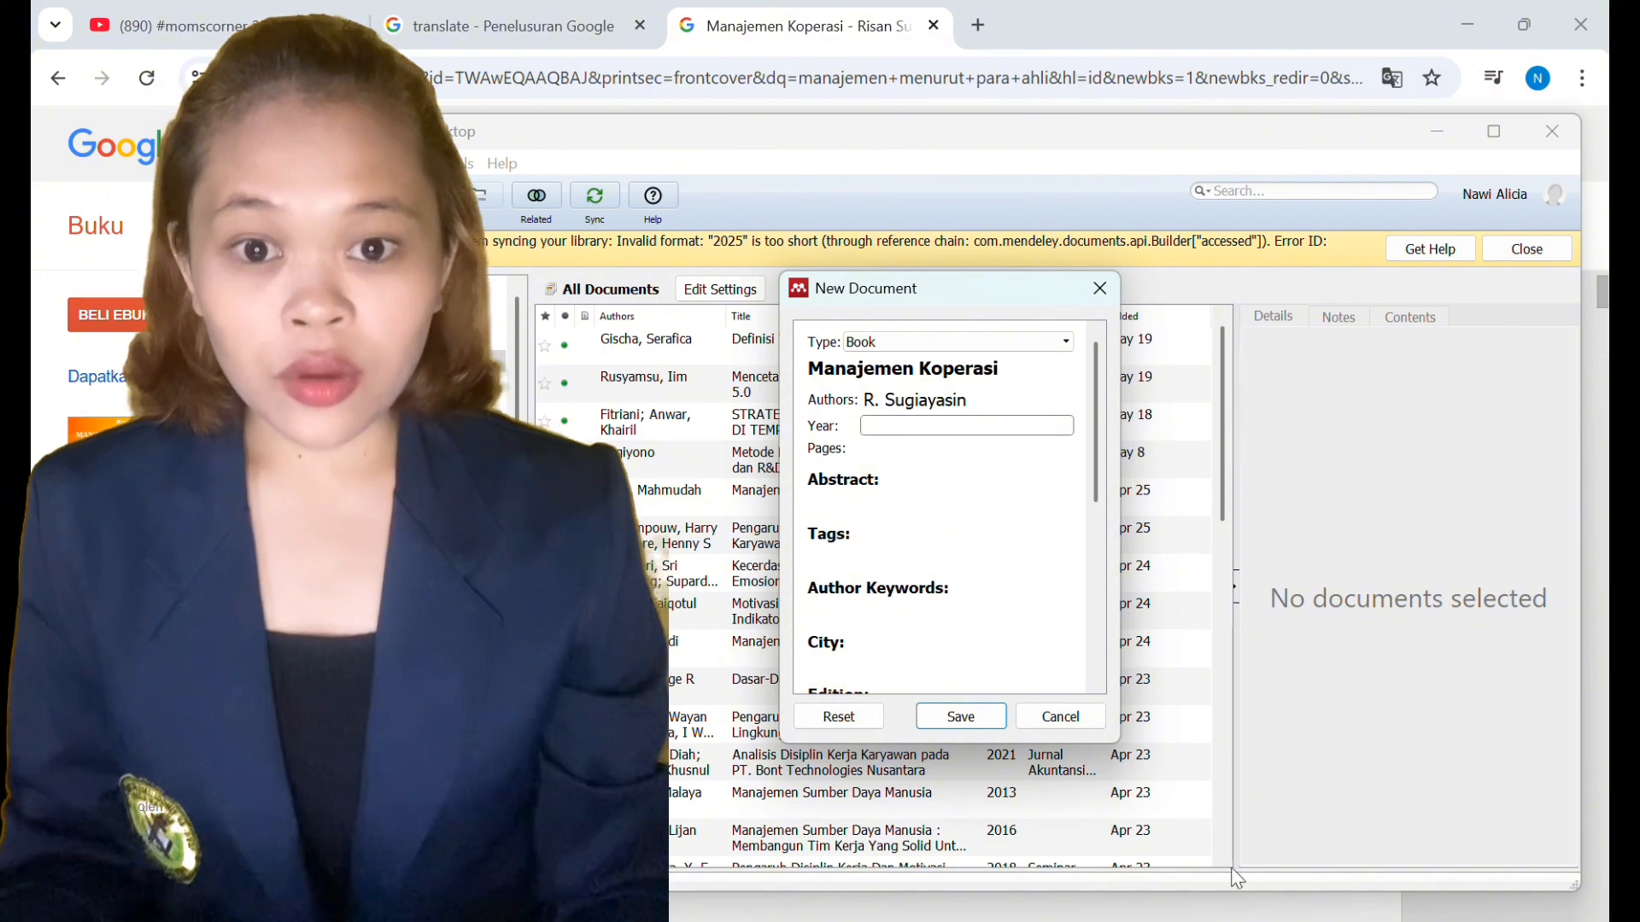
left_click(1073, 919)
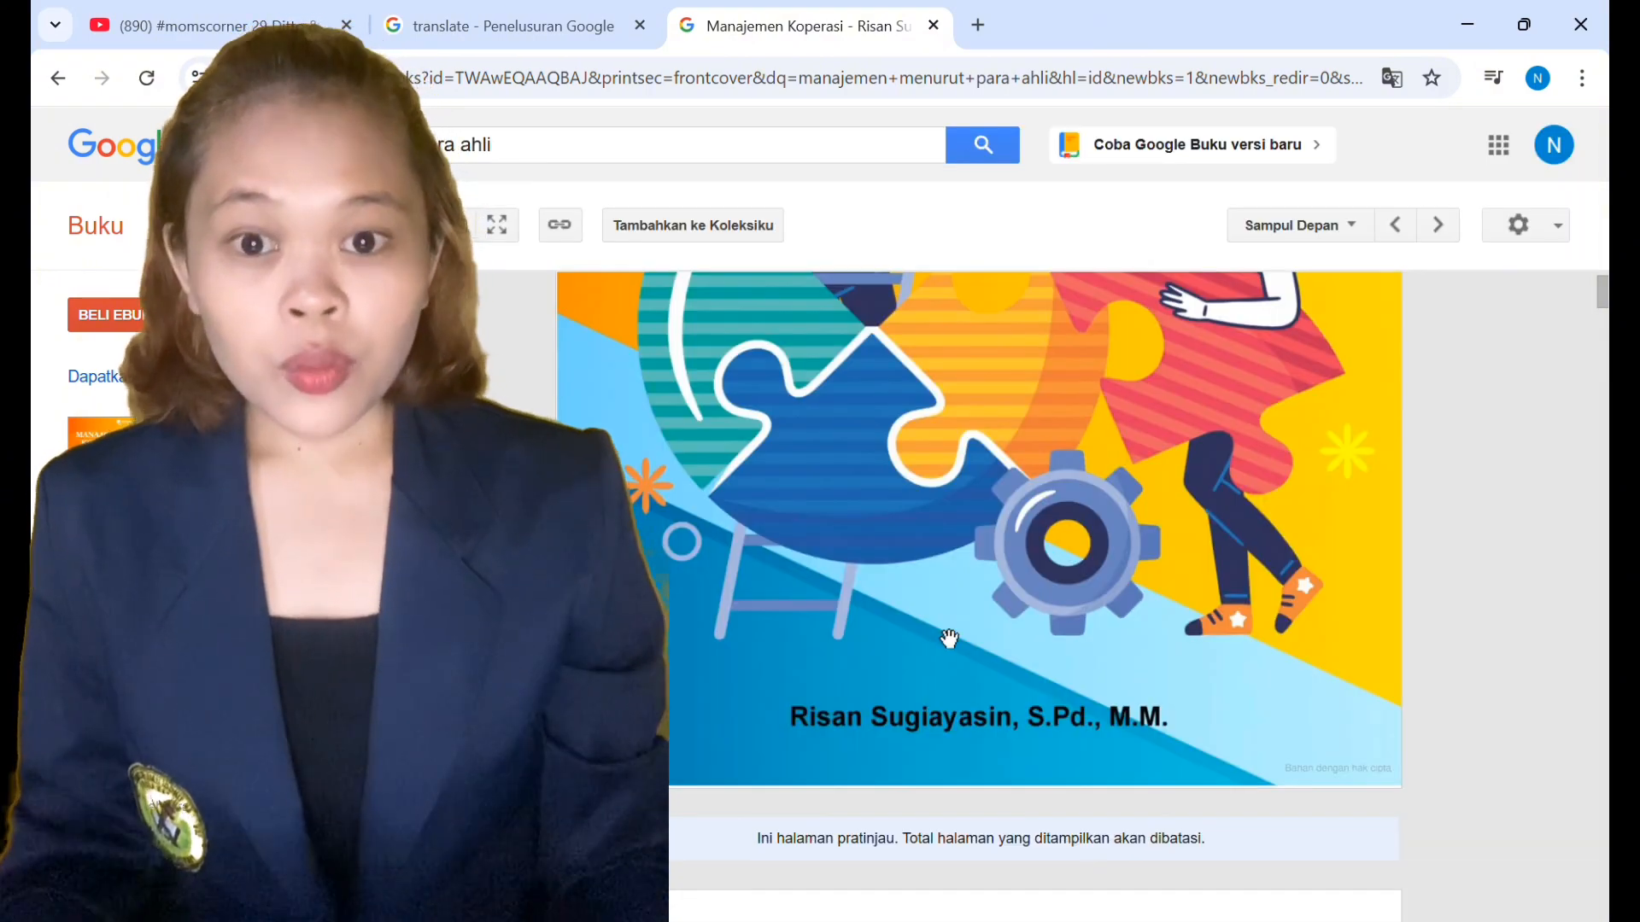
scroll(979, 530, "up", 2)
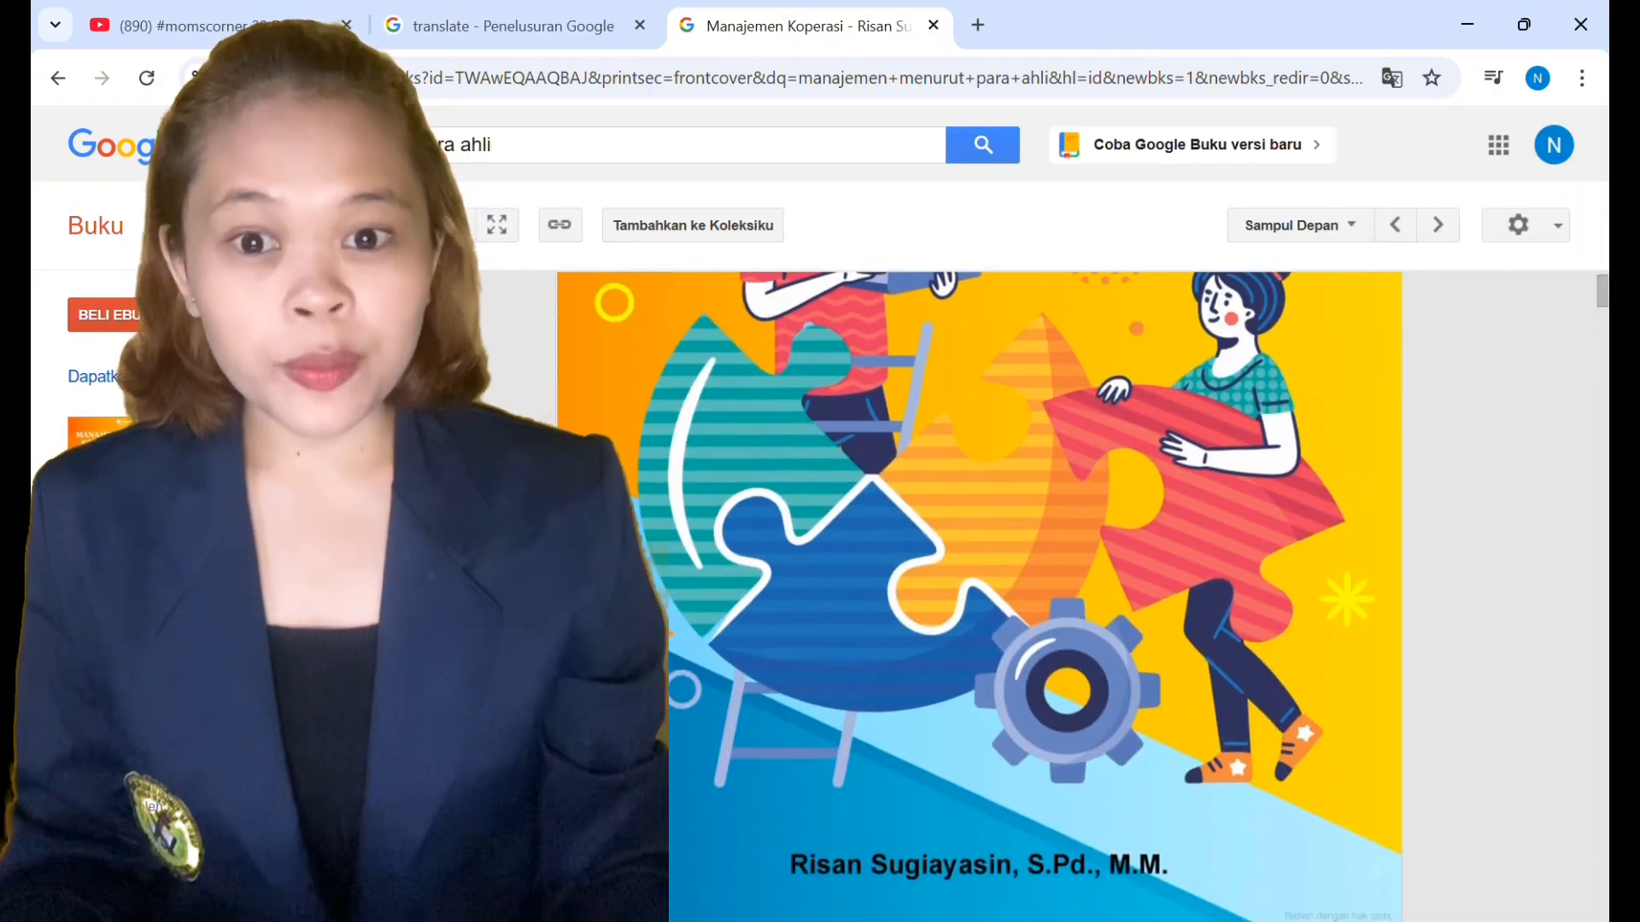
scroll(979, 530, "down", 5)
scroll(796, 708, "down", 5)
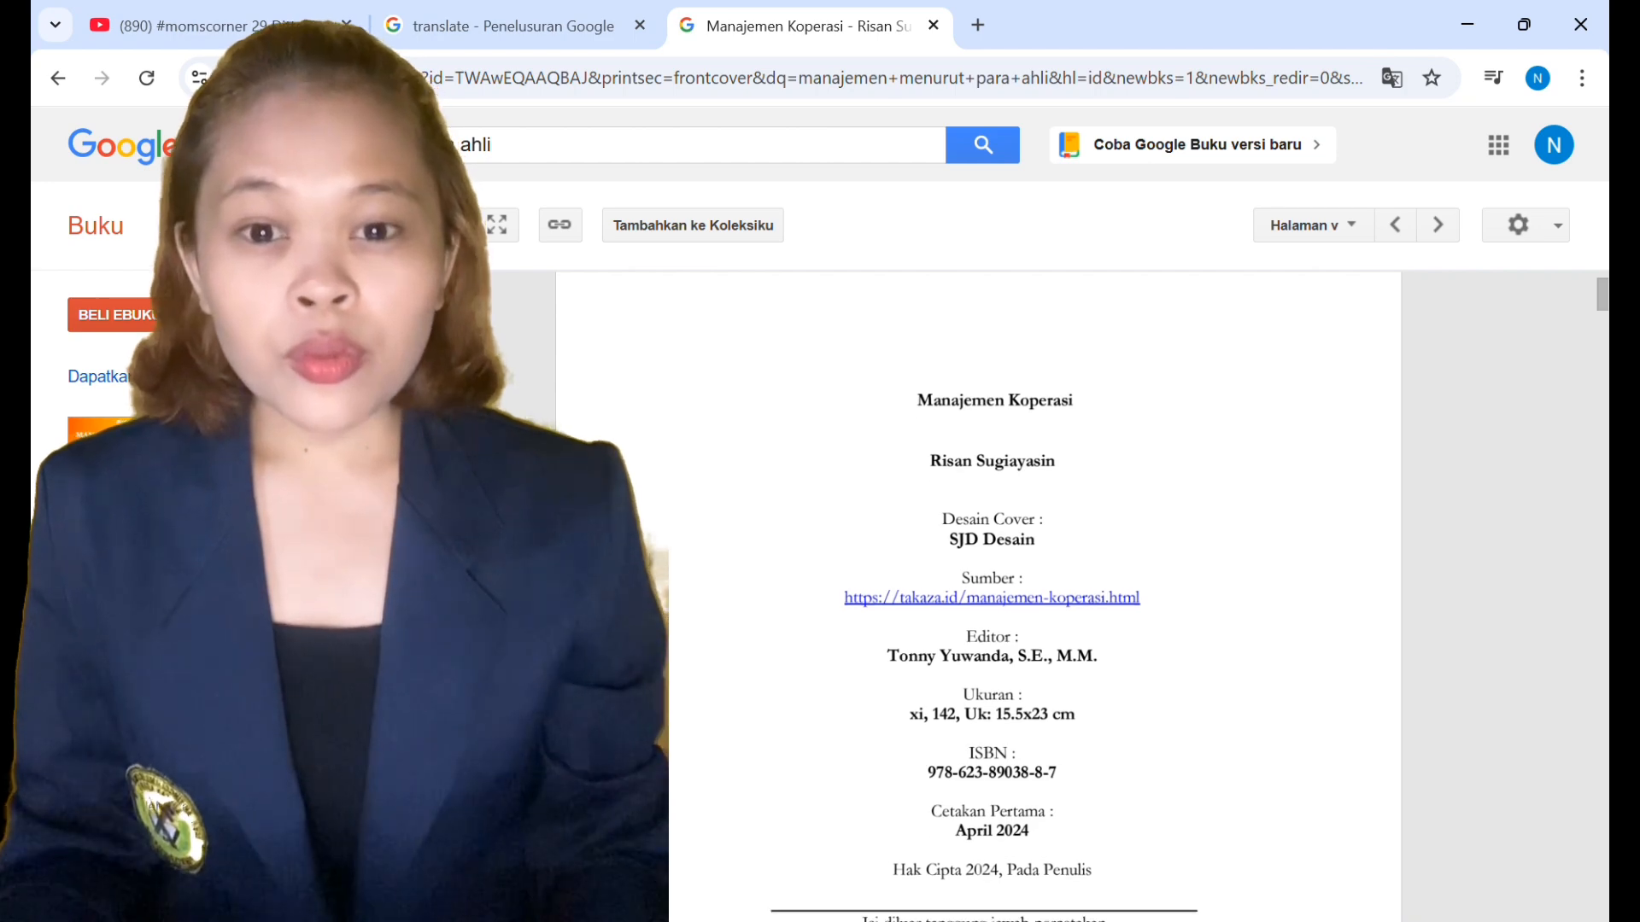
left_click(1074, 919)
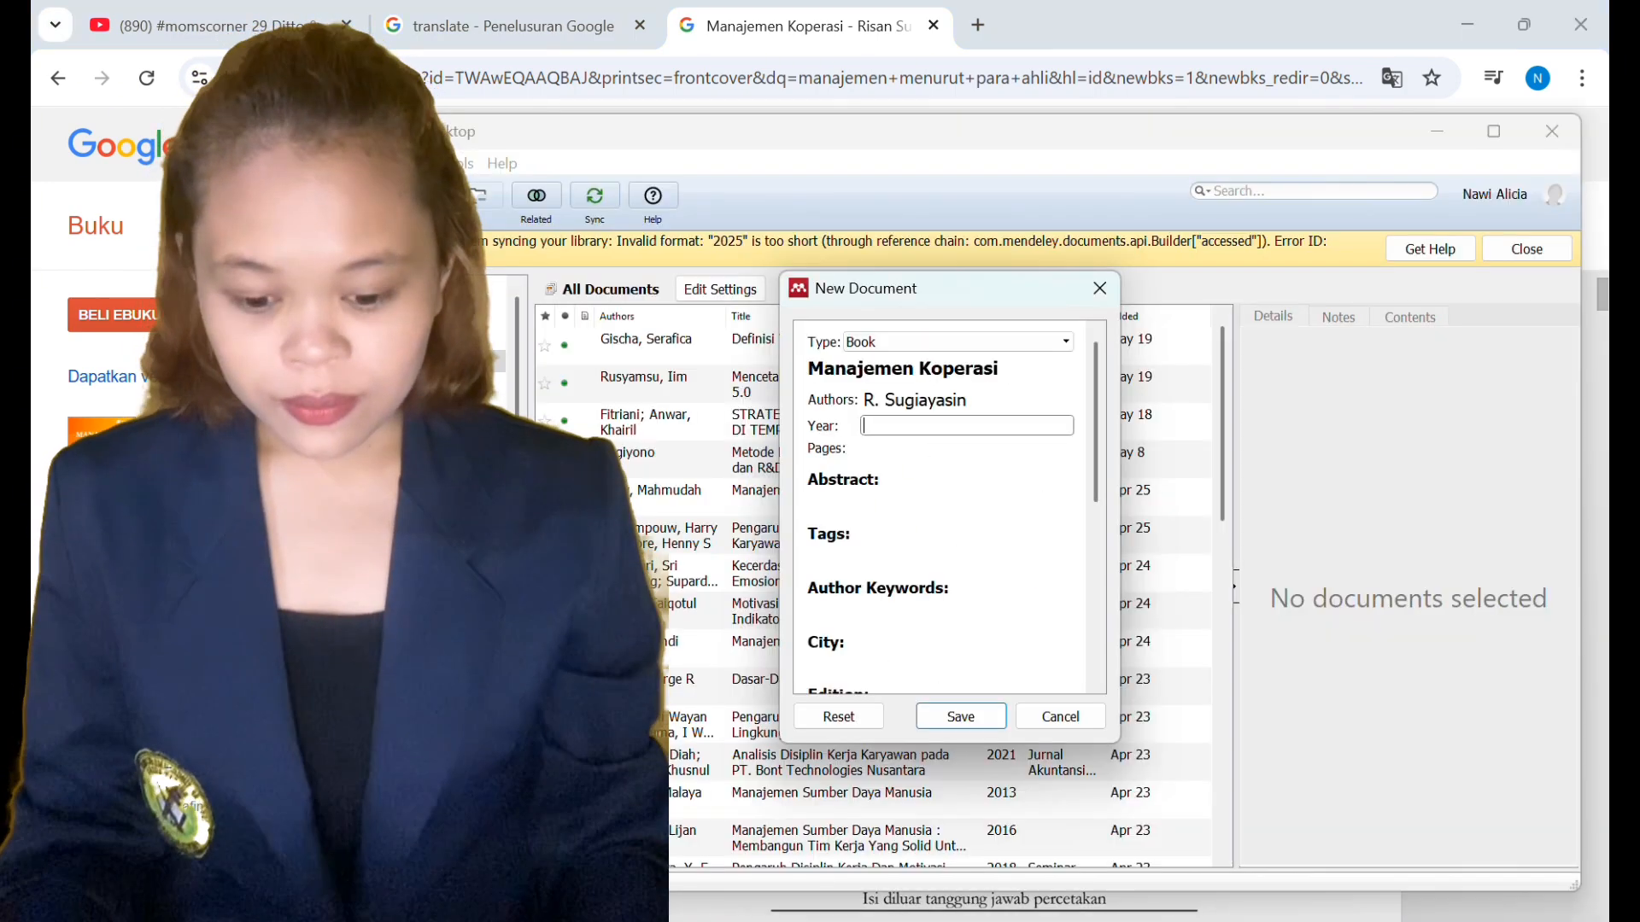
type("2024")
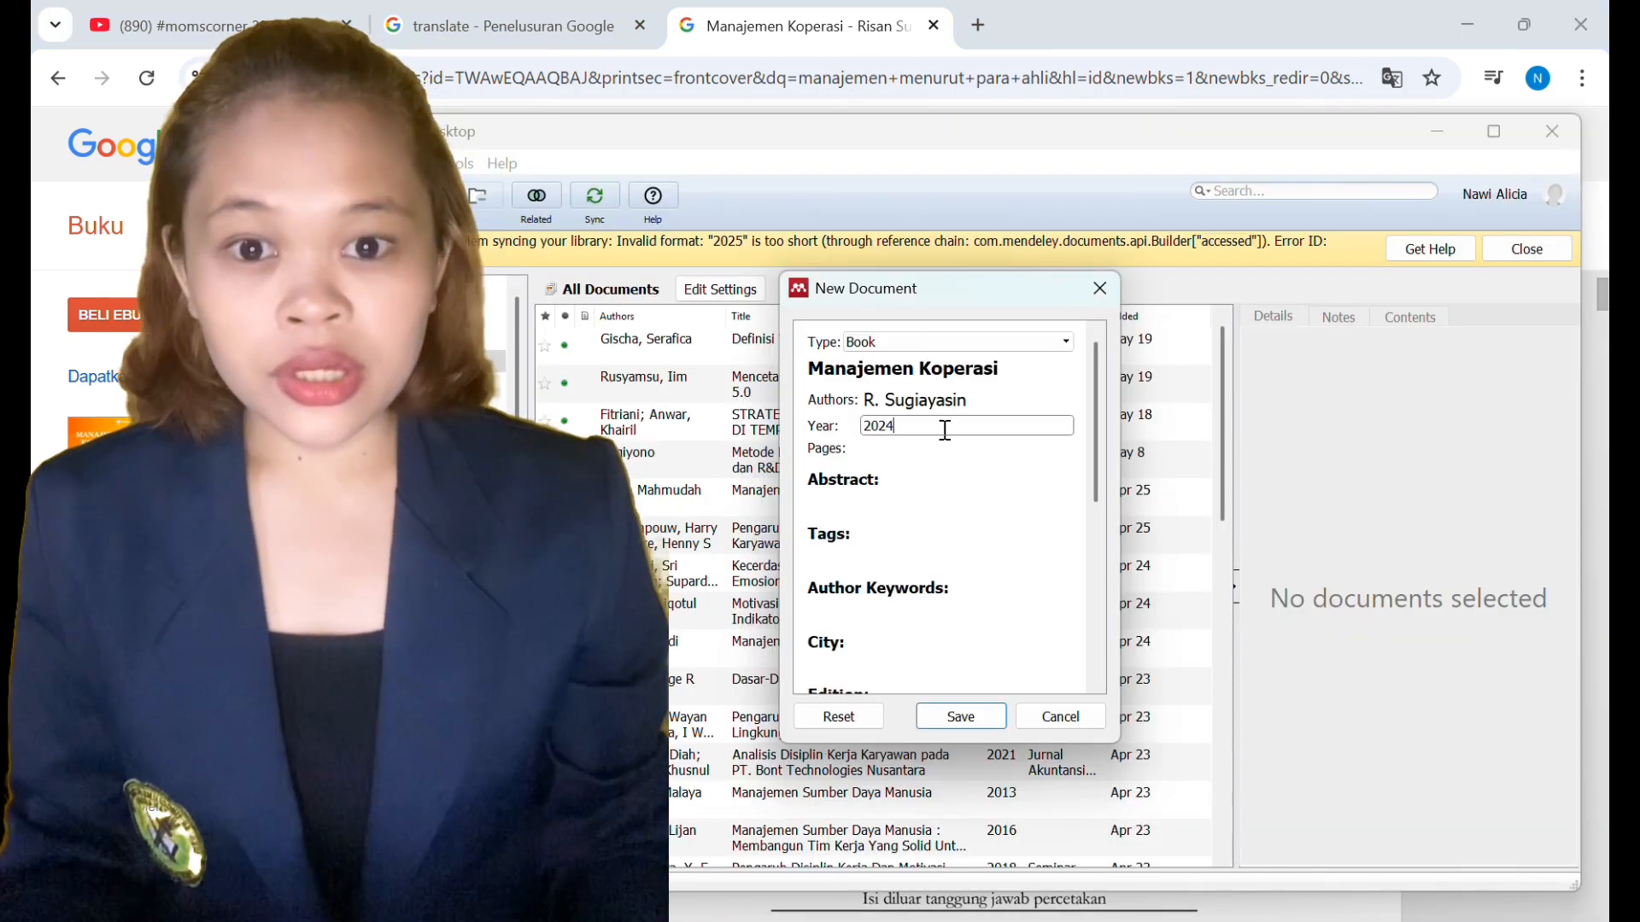
Check the last page number in the book's Google Books table of contents and set the book entry's pages to 137
left_click(974, 919)
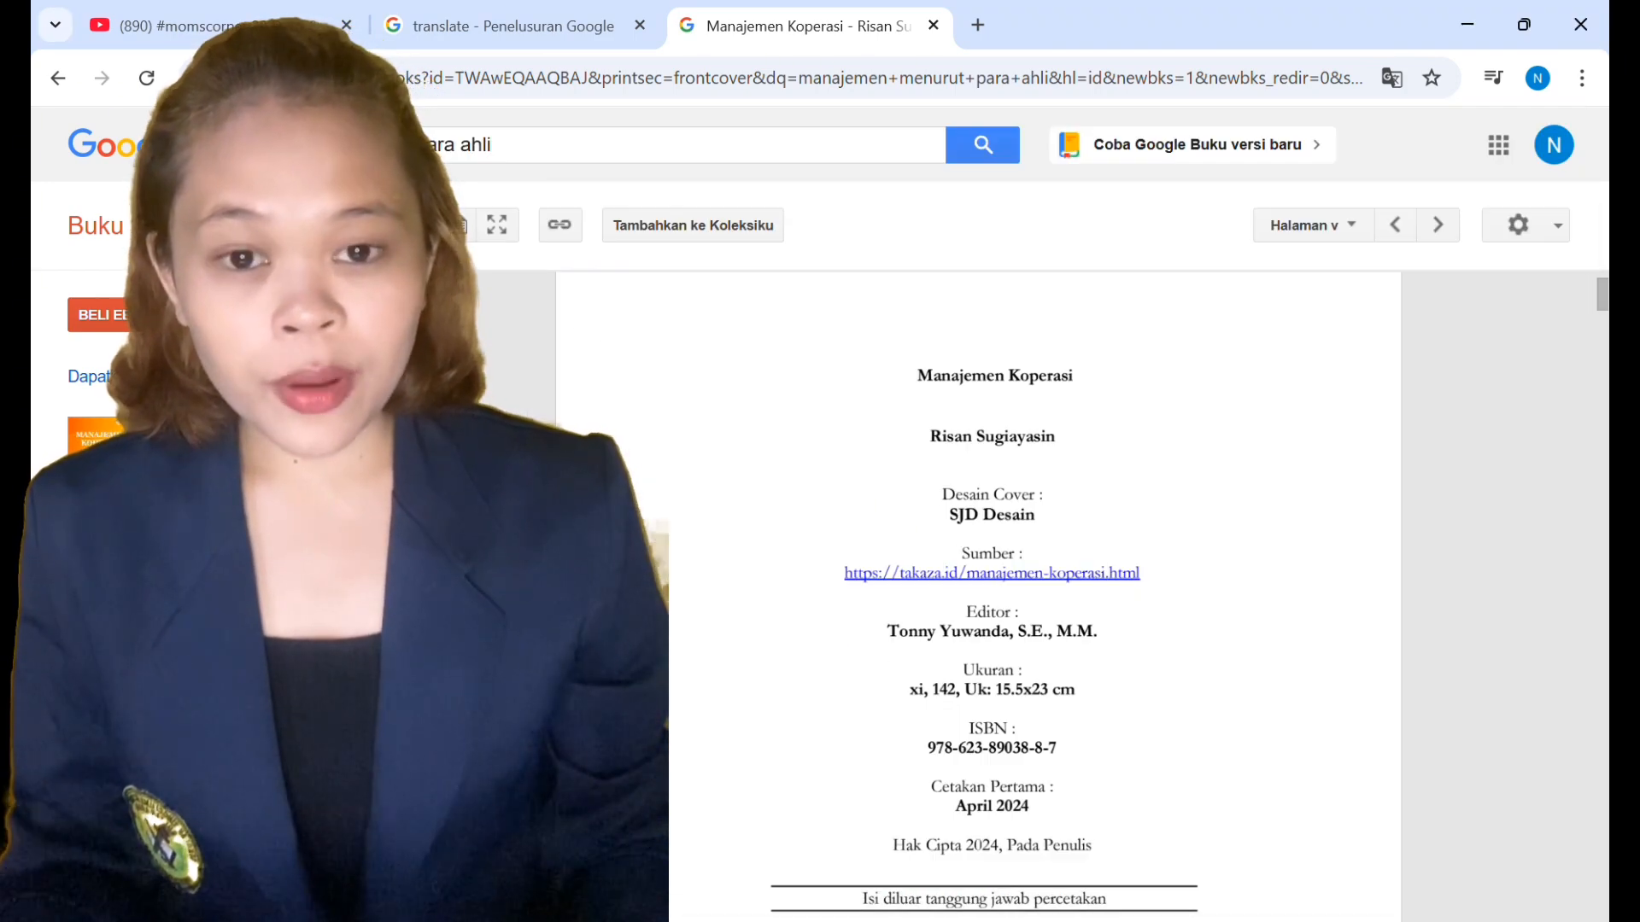
left_click(1355, 228)
scroll(1363, 470, "down", 3)
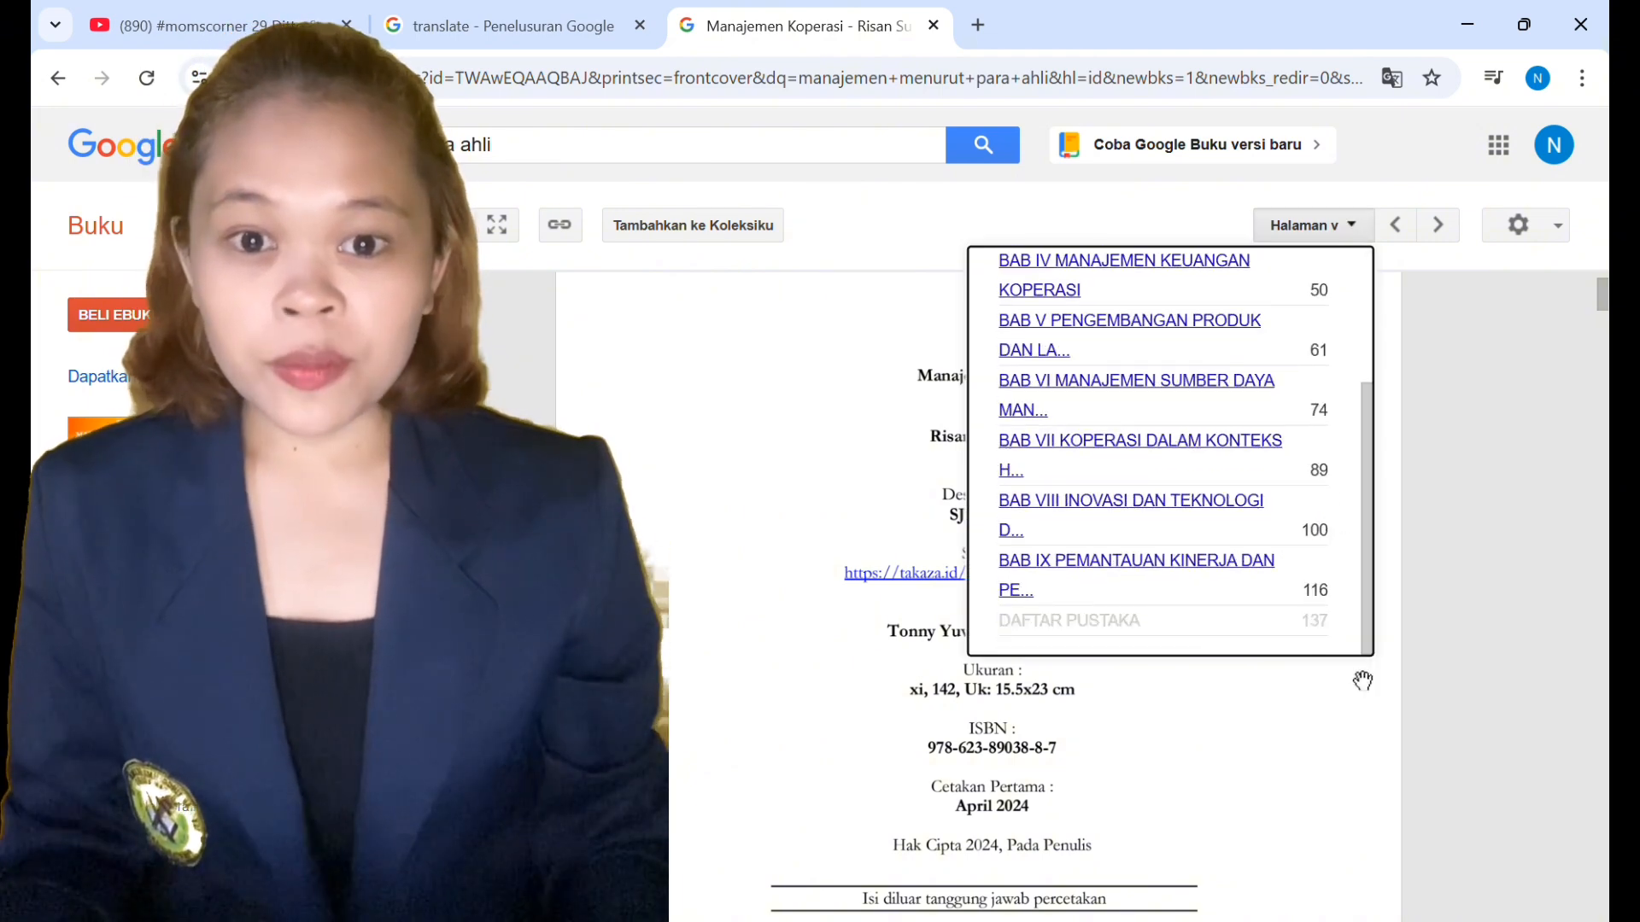
left_click(1285, 756)
left_click(1025, 919)
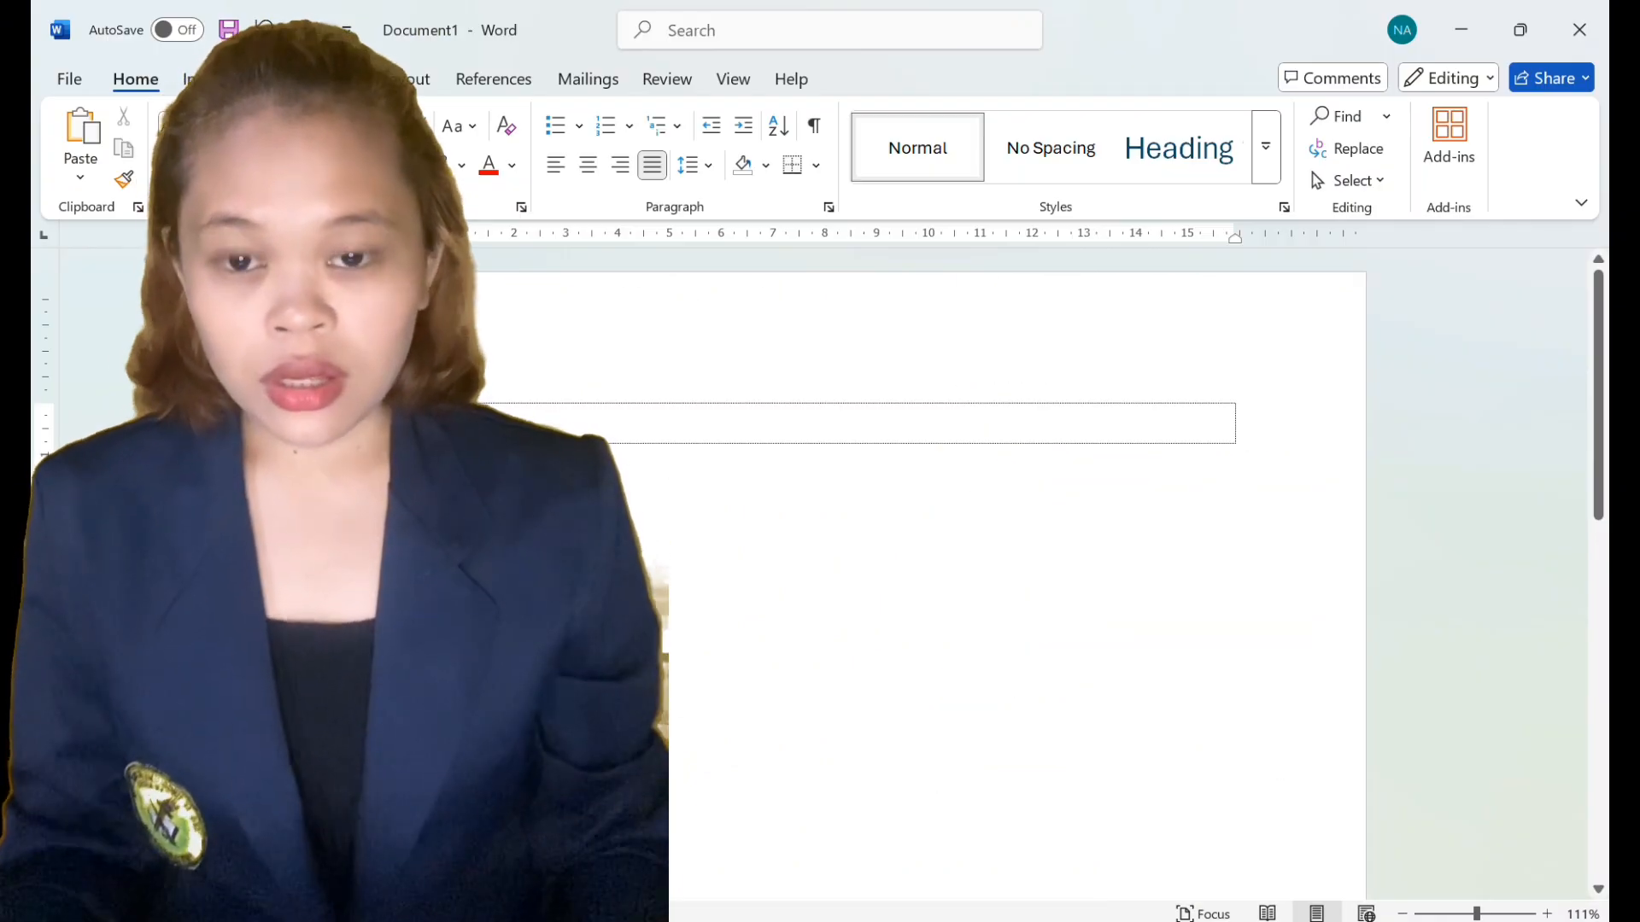
left_click(1076, 919)
left_click(914, 450)
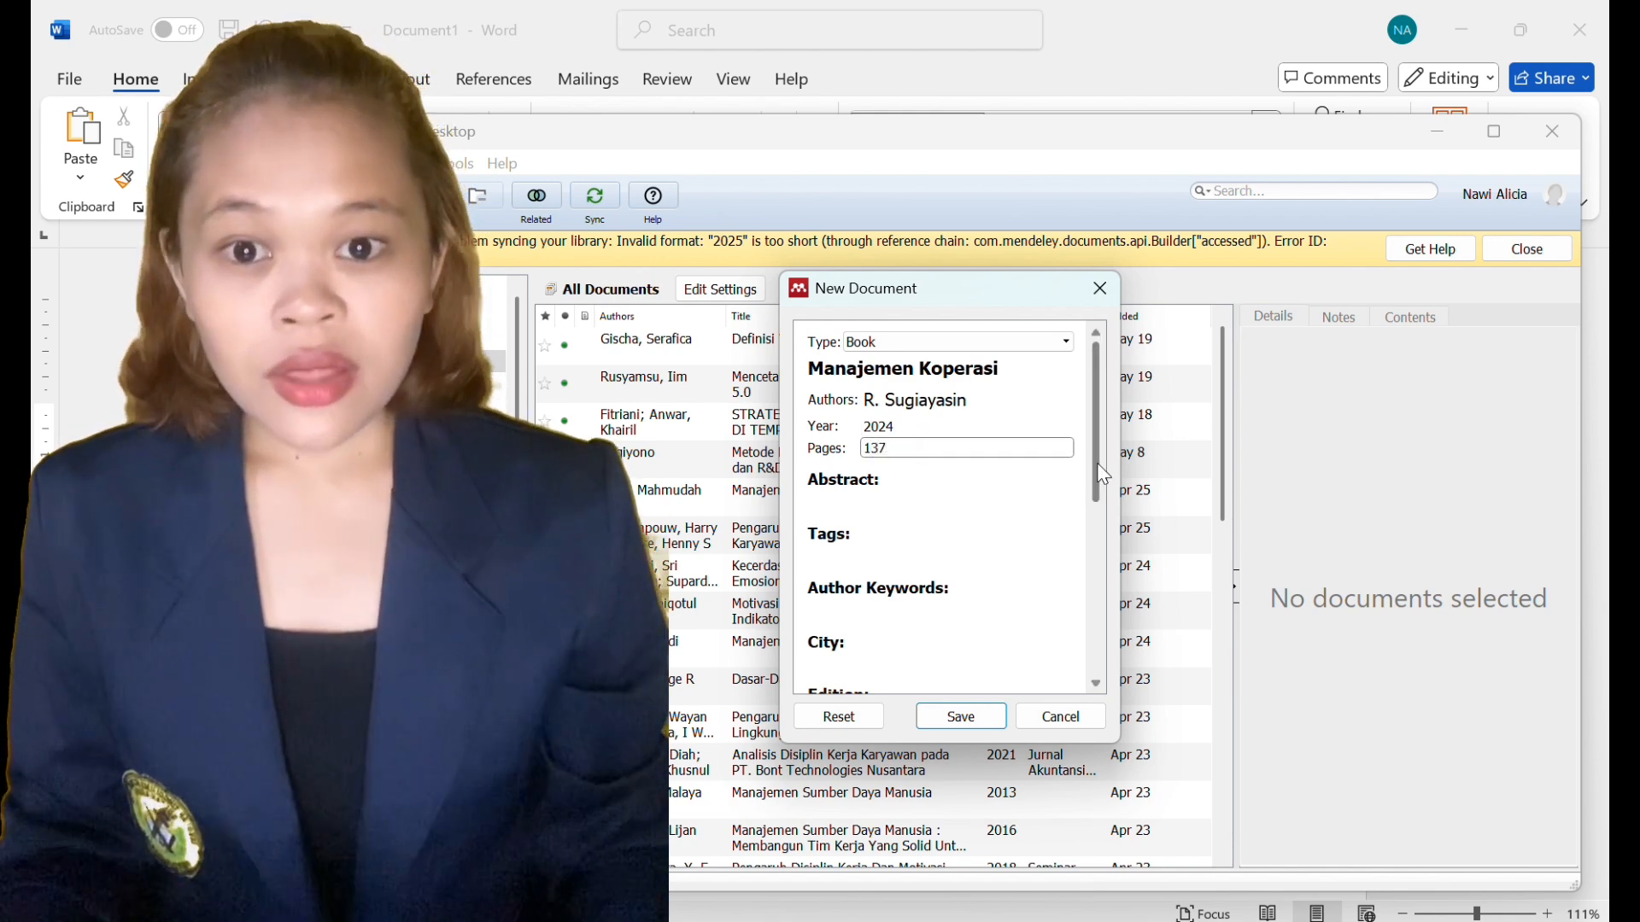
left_click_drag(1099, 465, 1106, 581)
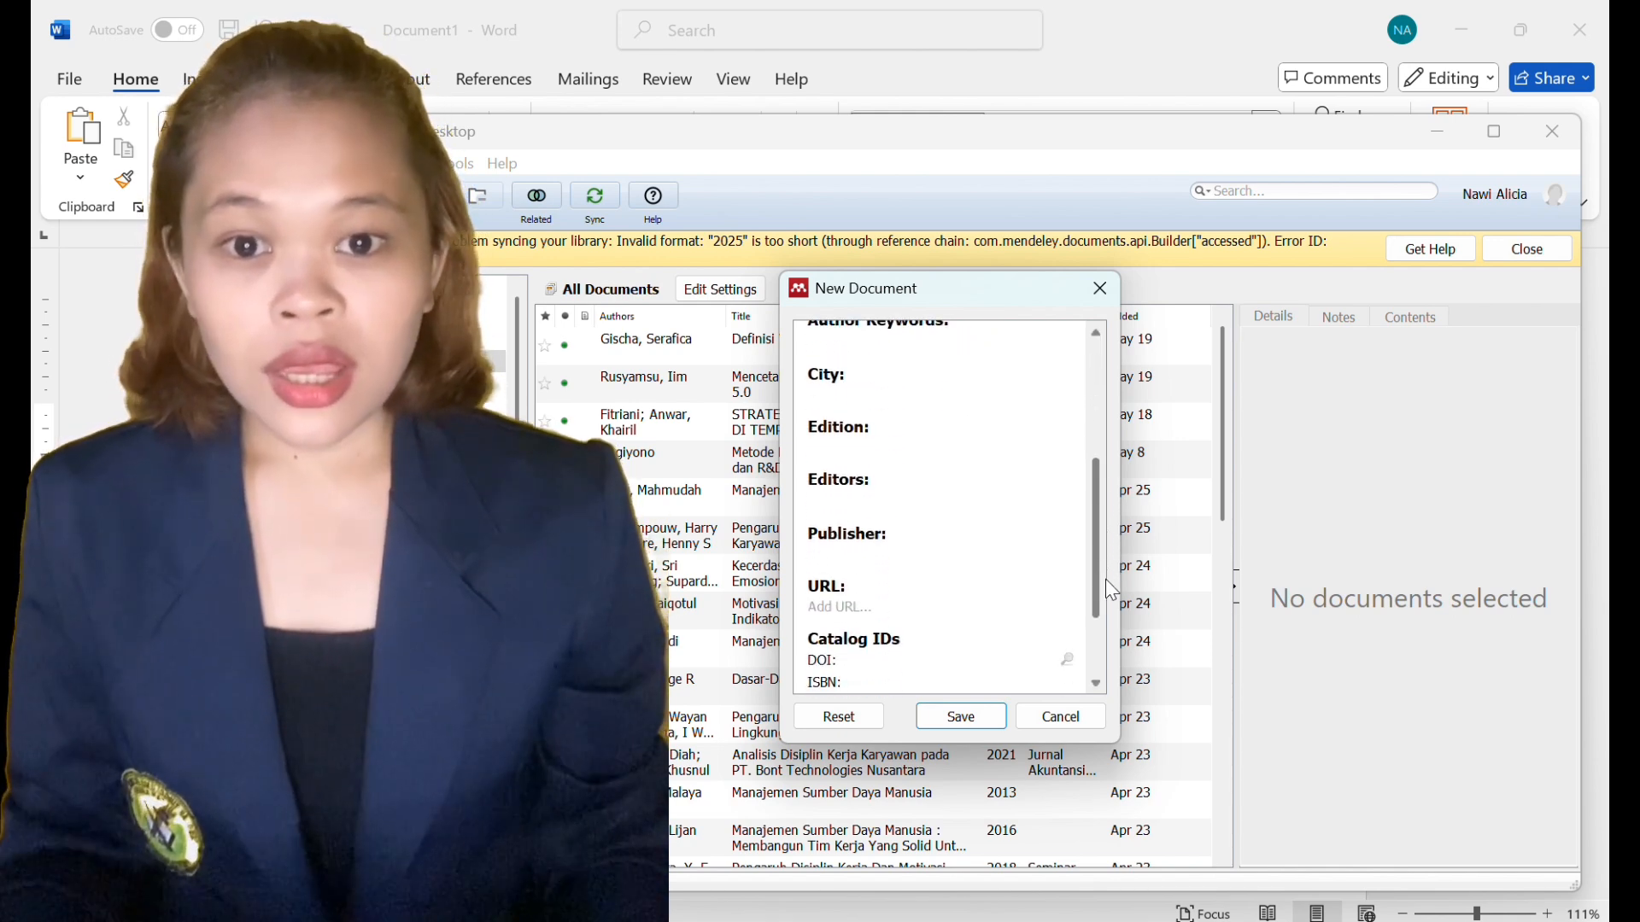
Look up the publisher's location on the book's Google Books imprint page and set the entry's city to "Sumatera Barat"
left_click(901, 393)
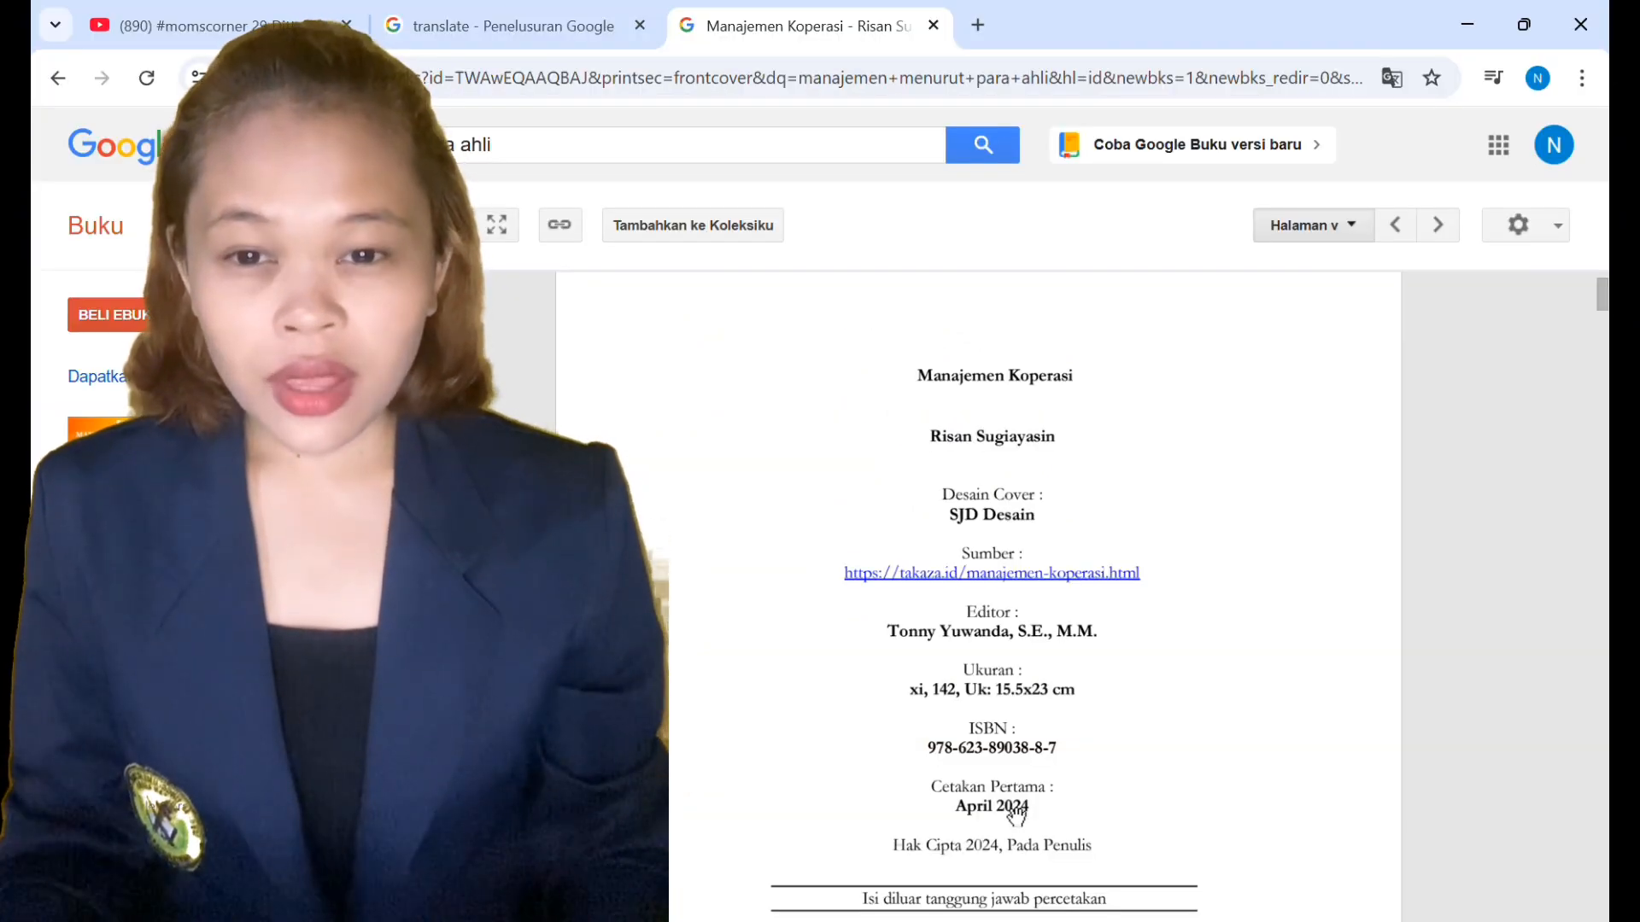
scroll(1054, 749, "down", 5)
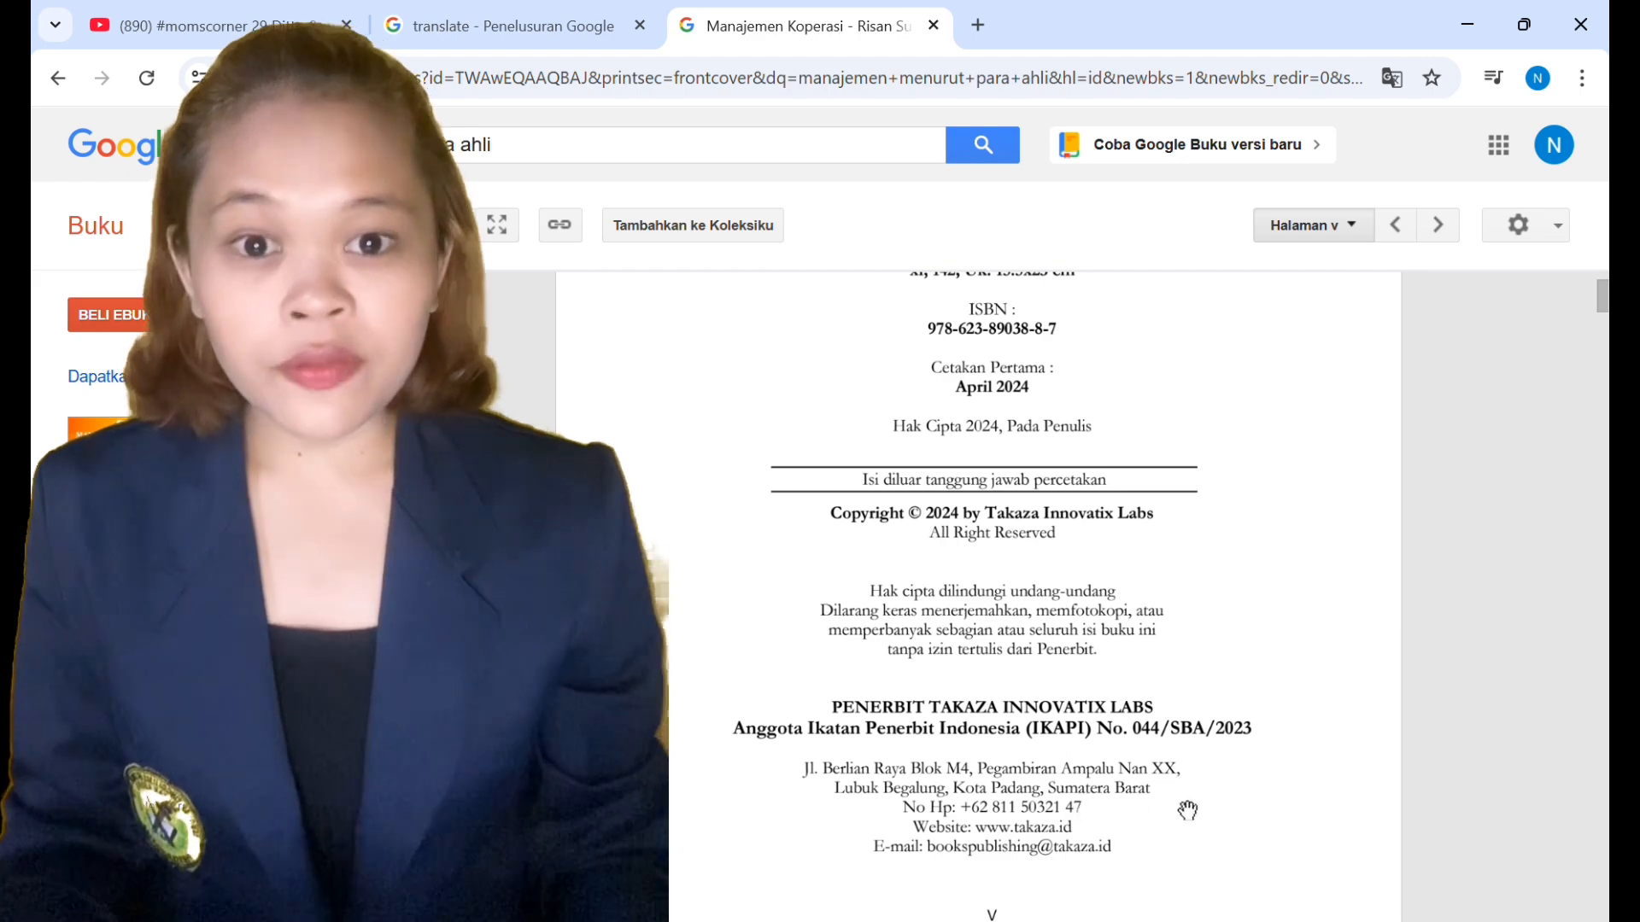
left_click(1059, 921)
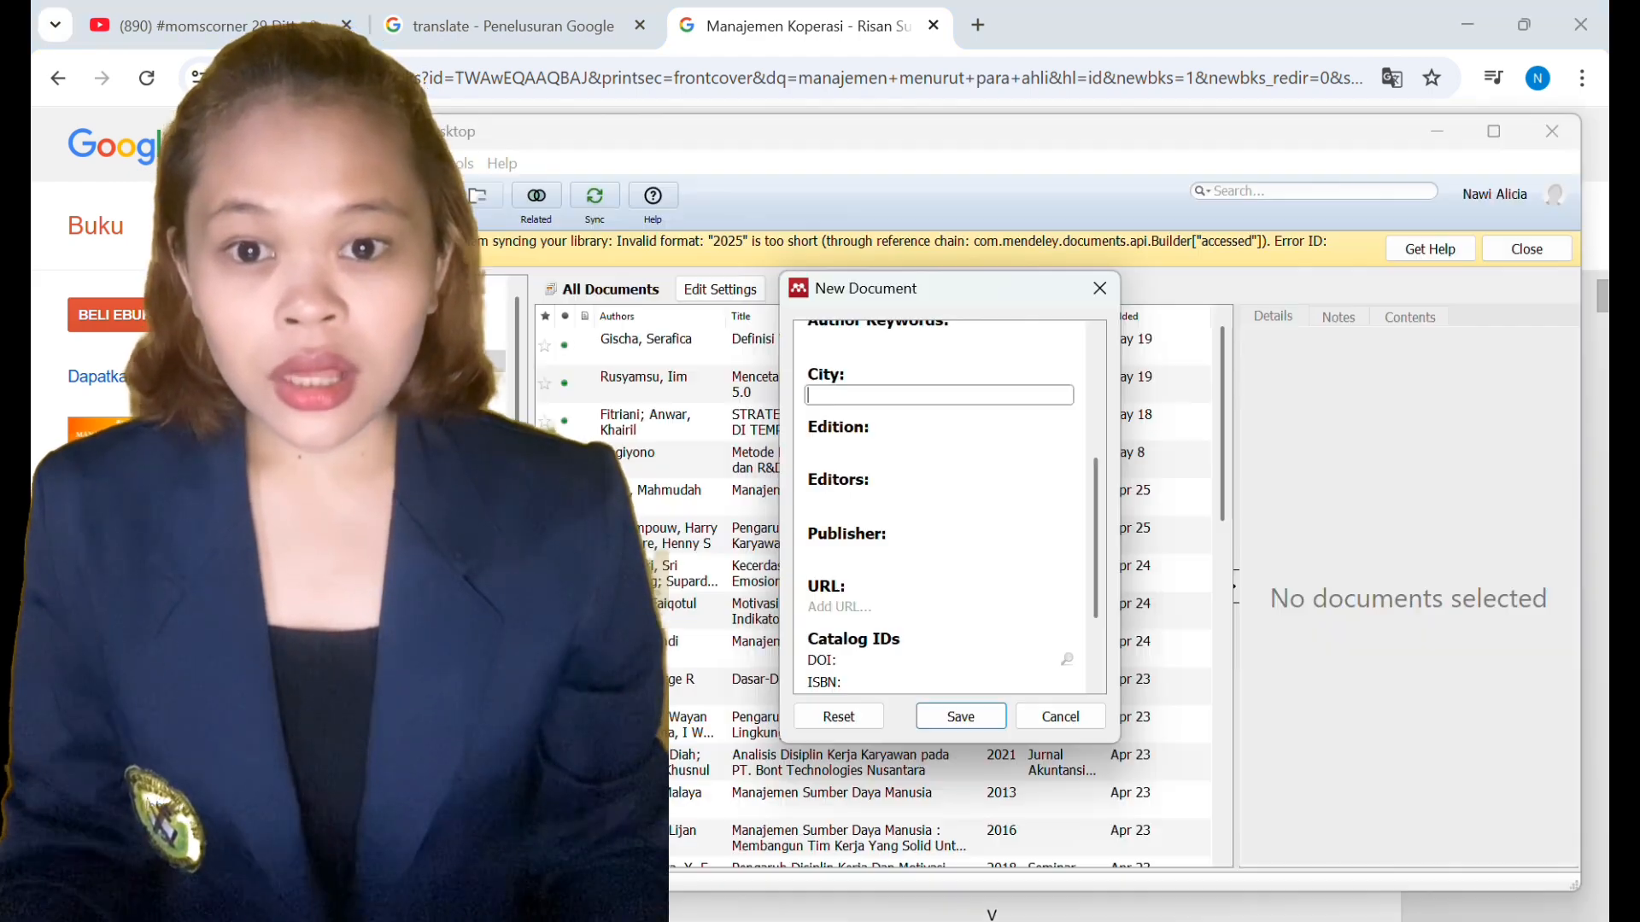
left_click(871, 397)
type("Sumatera Barat")
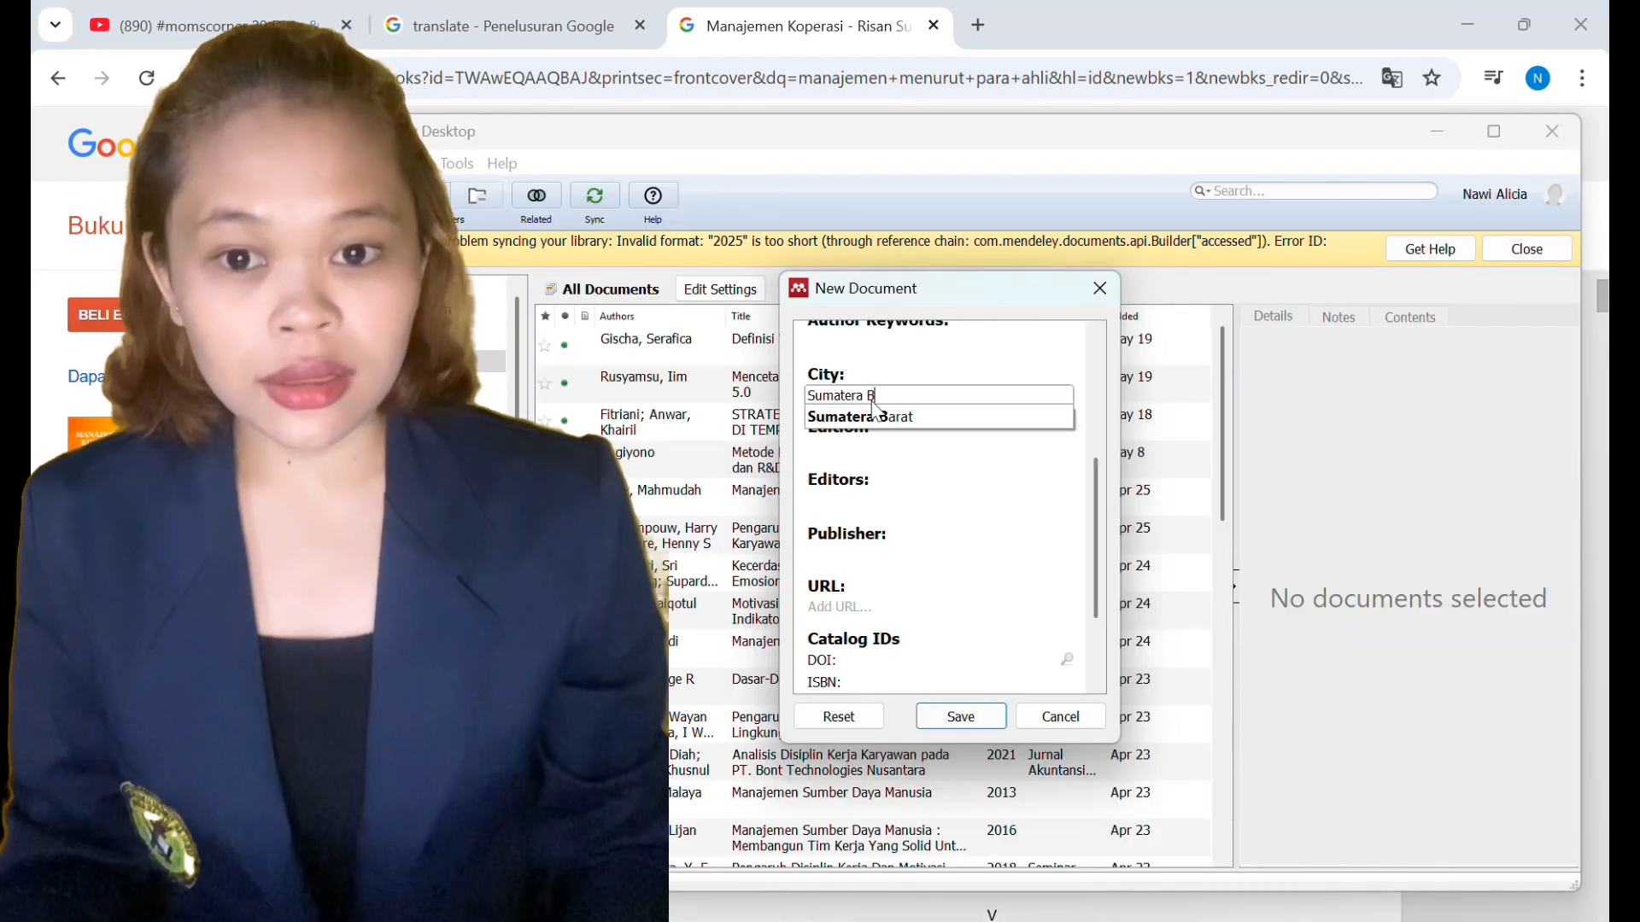
Set the book entry's edition to "Cet.1"
left_click(885, 444)
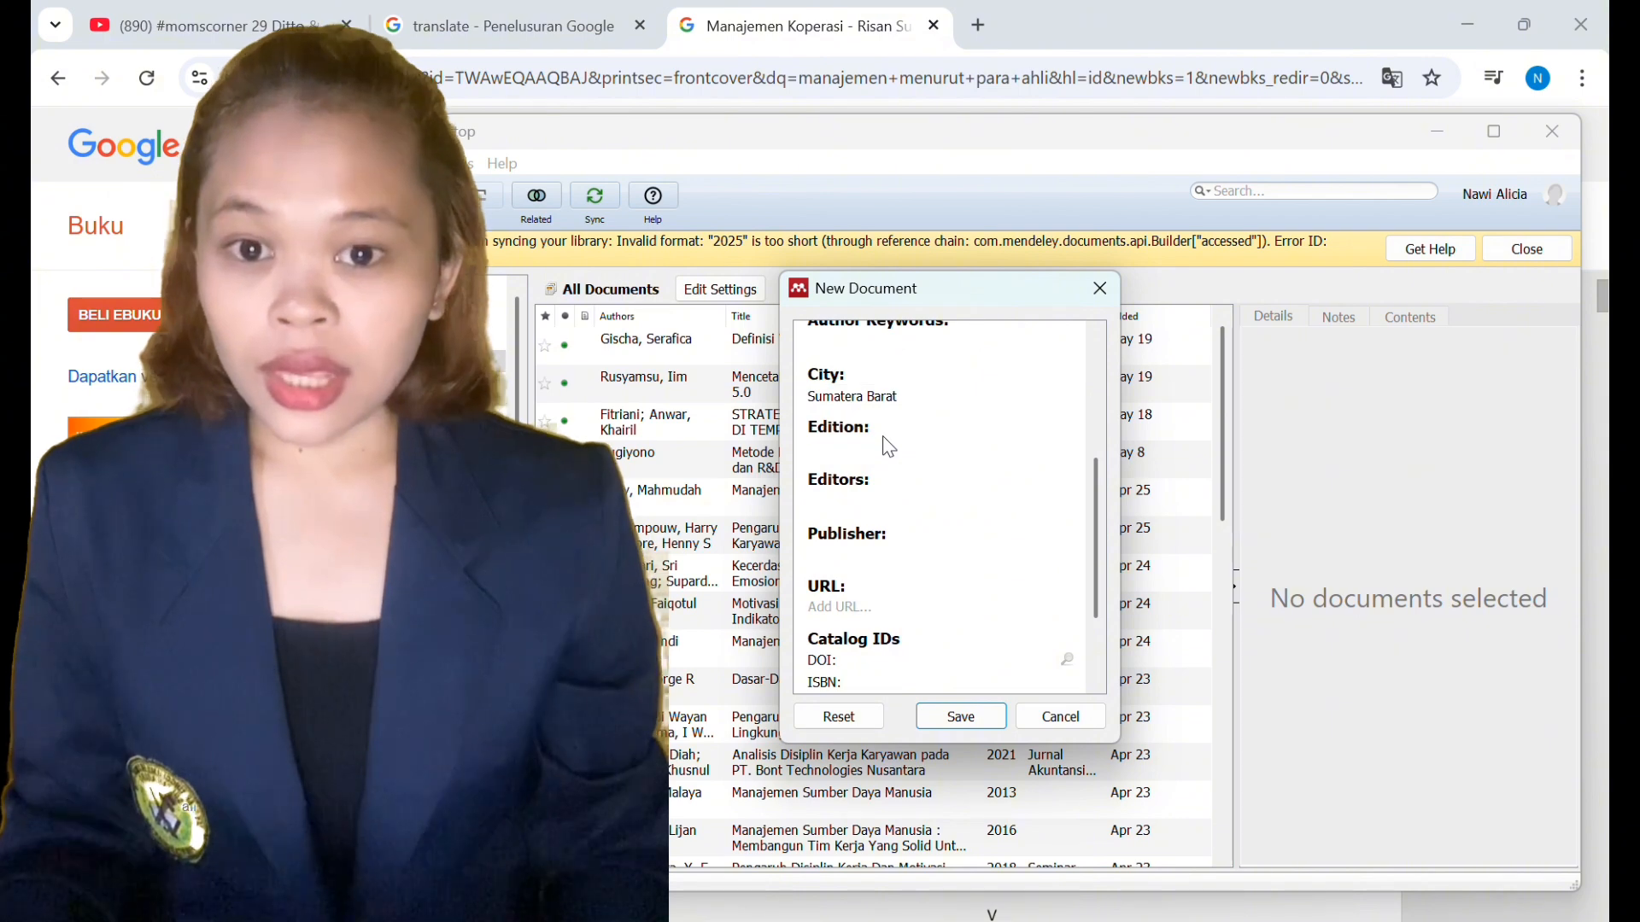
left_click(888, 453)
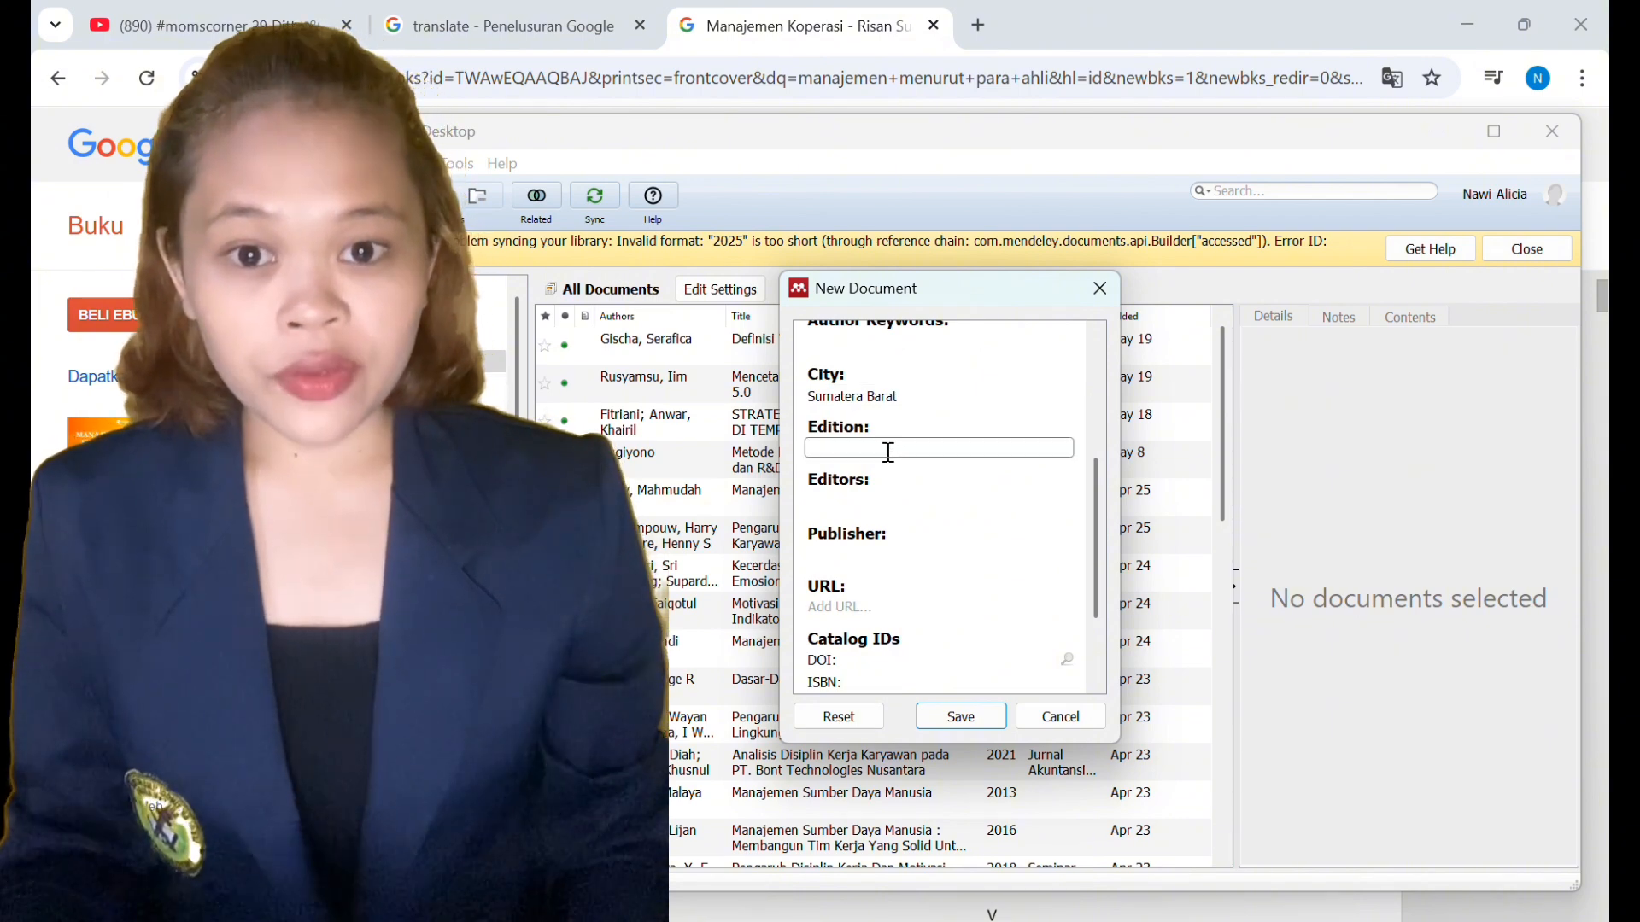
type("Cet.")
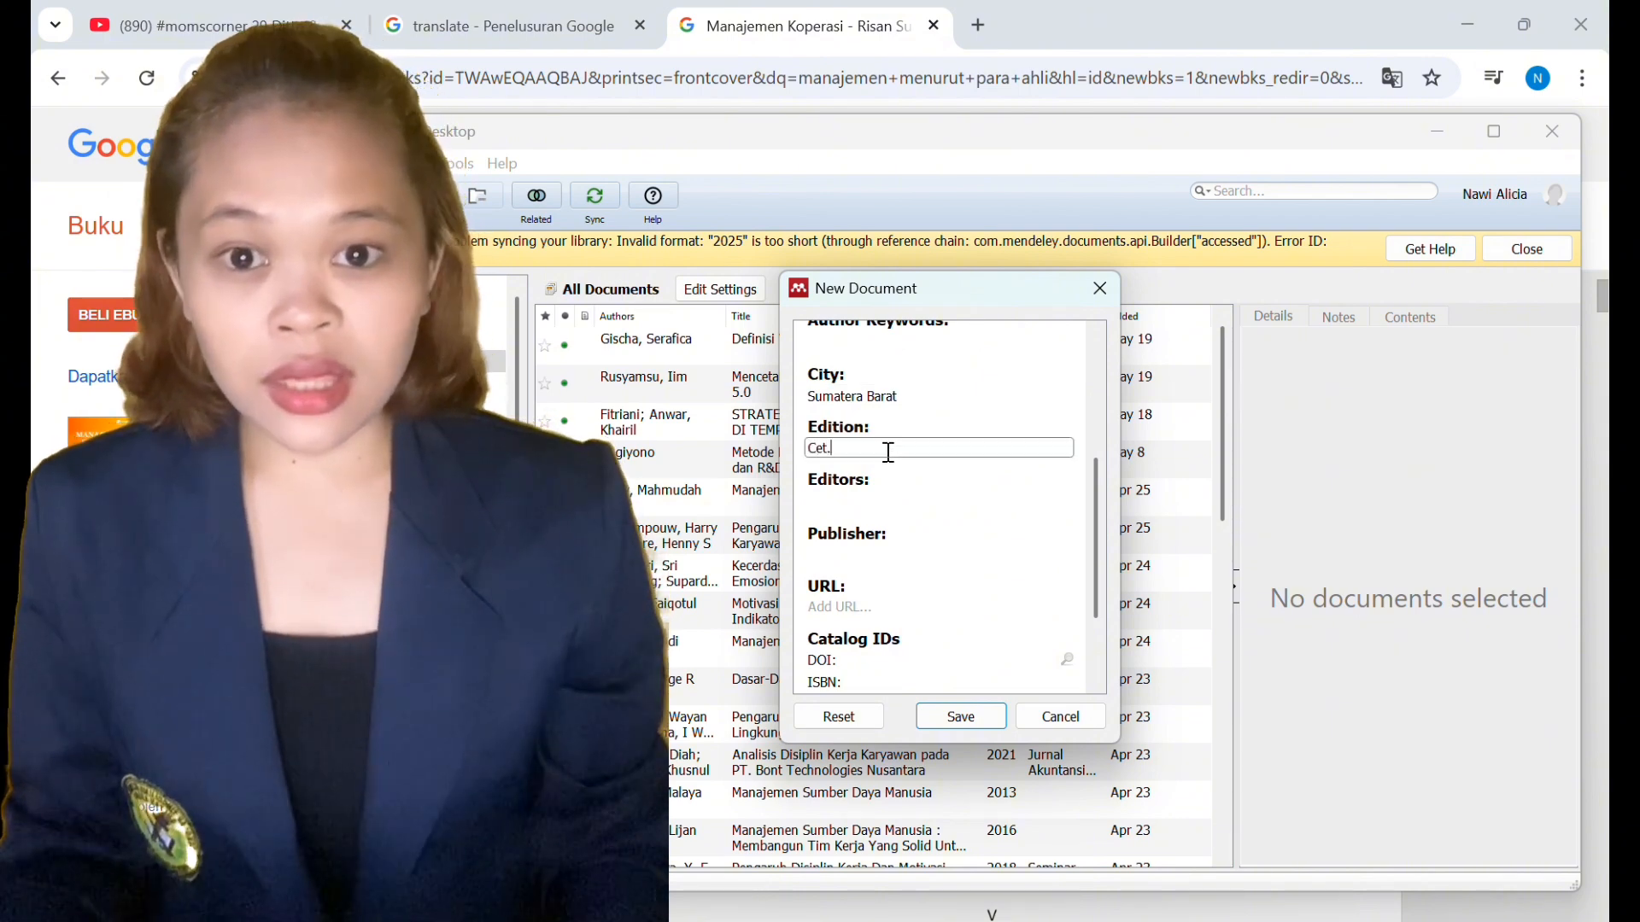
type("1")
Look up the editor on the book's Google Books imprint page and enter that name, last name first, in the book entry
left_click(907, 491)
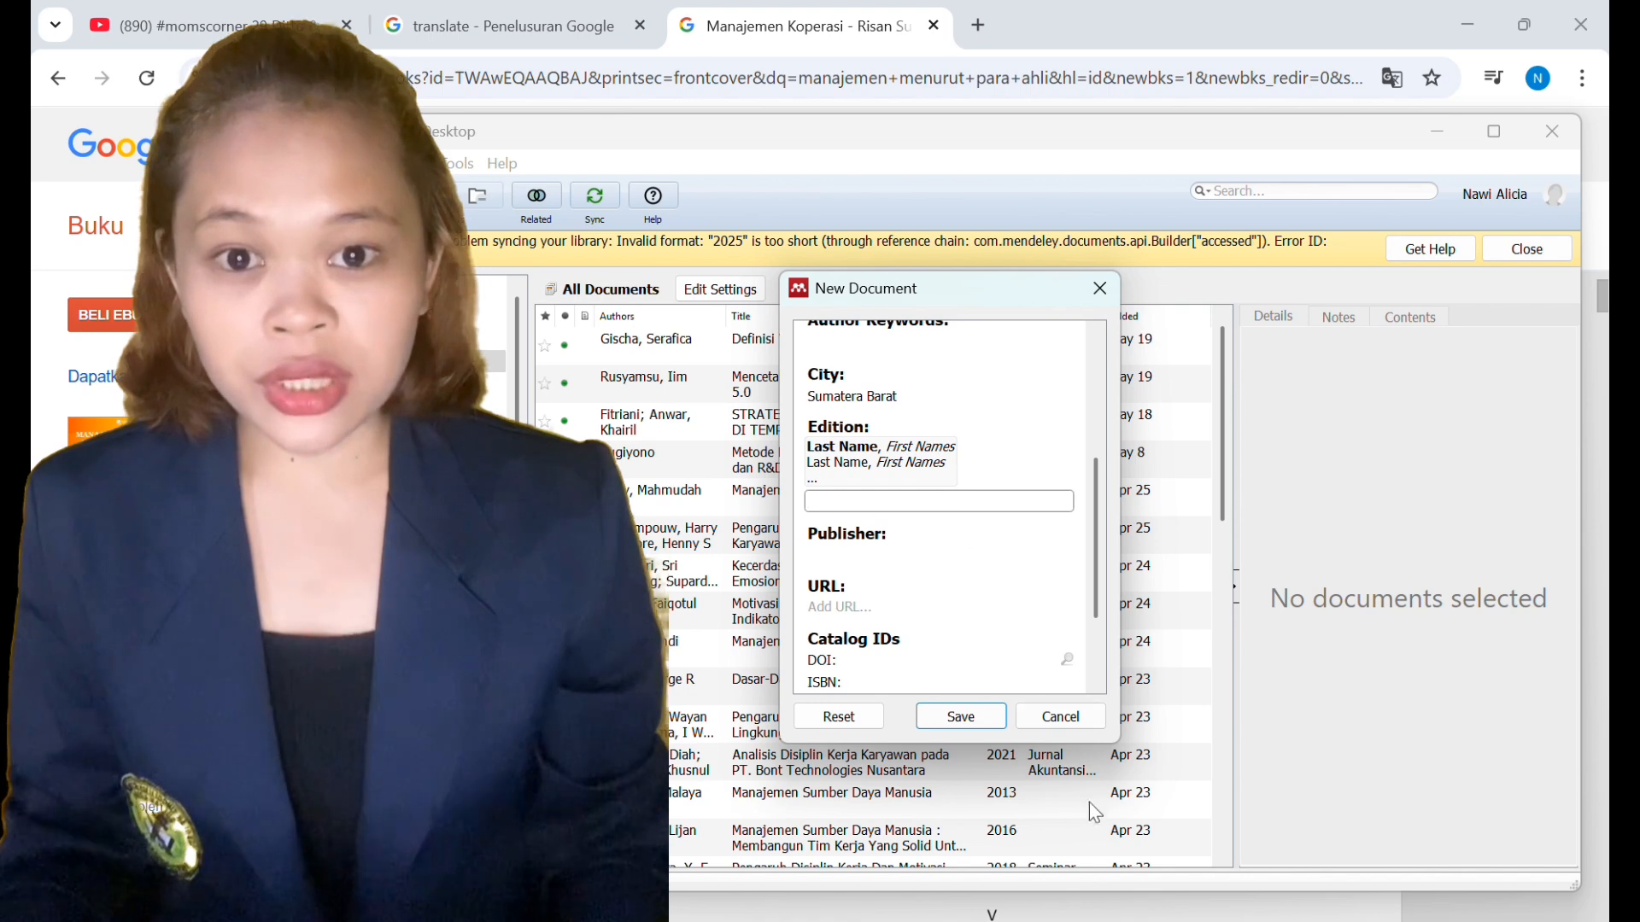
left_click(1000, 921)
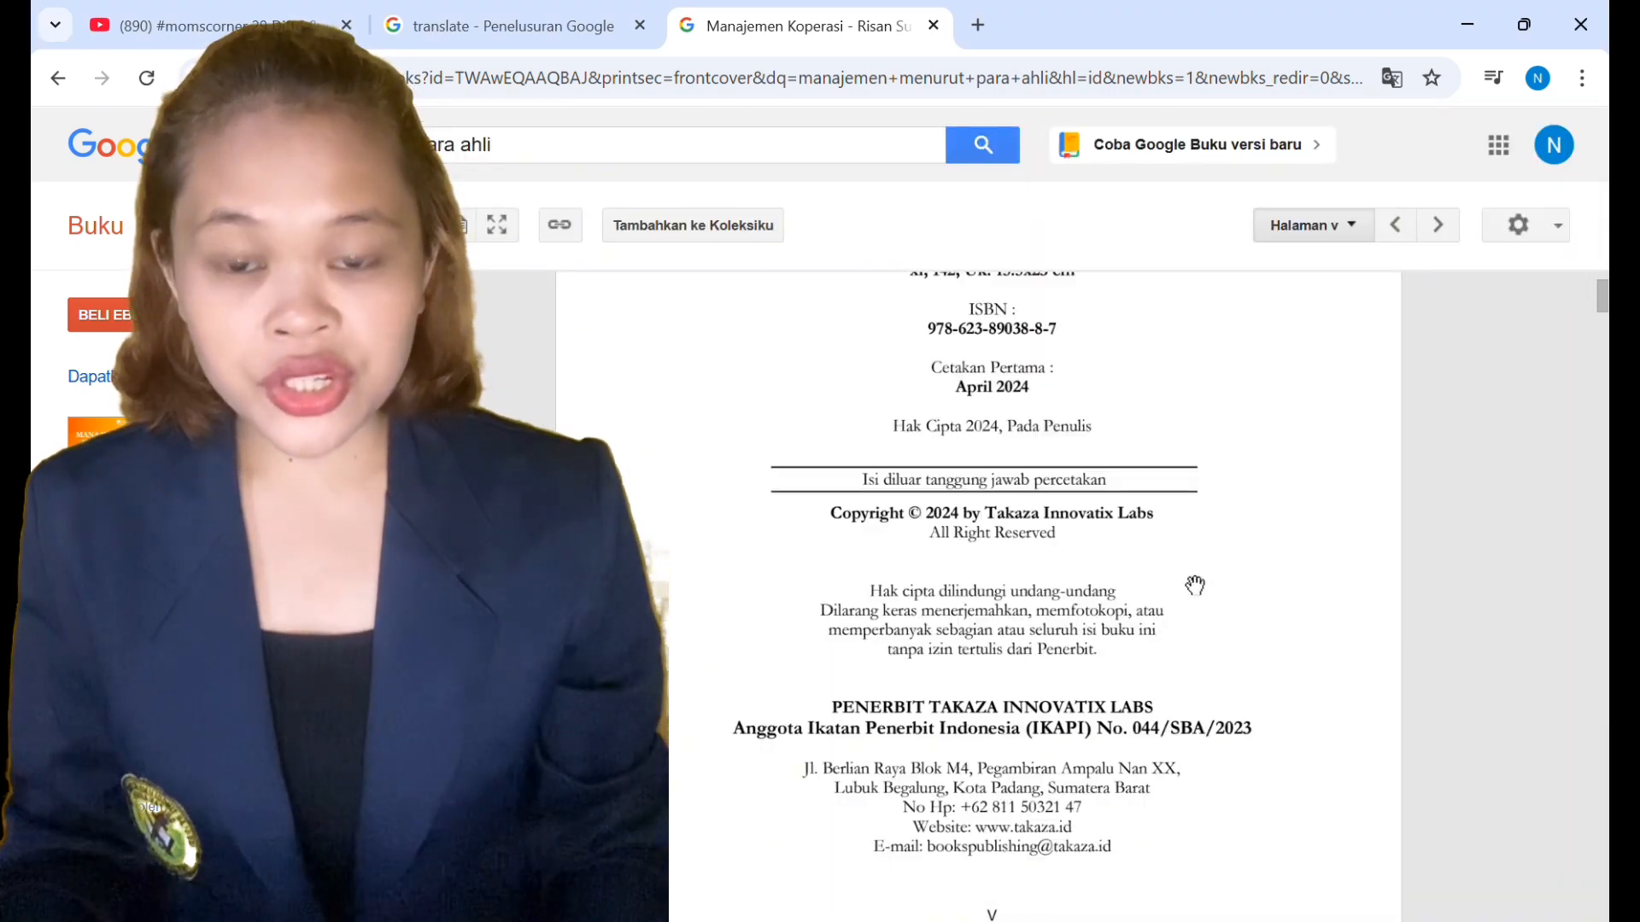
scroll(1195, 588, "up", 4)
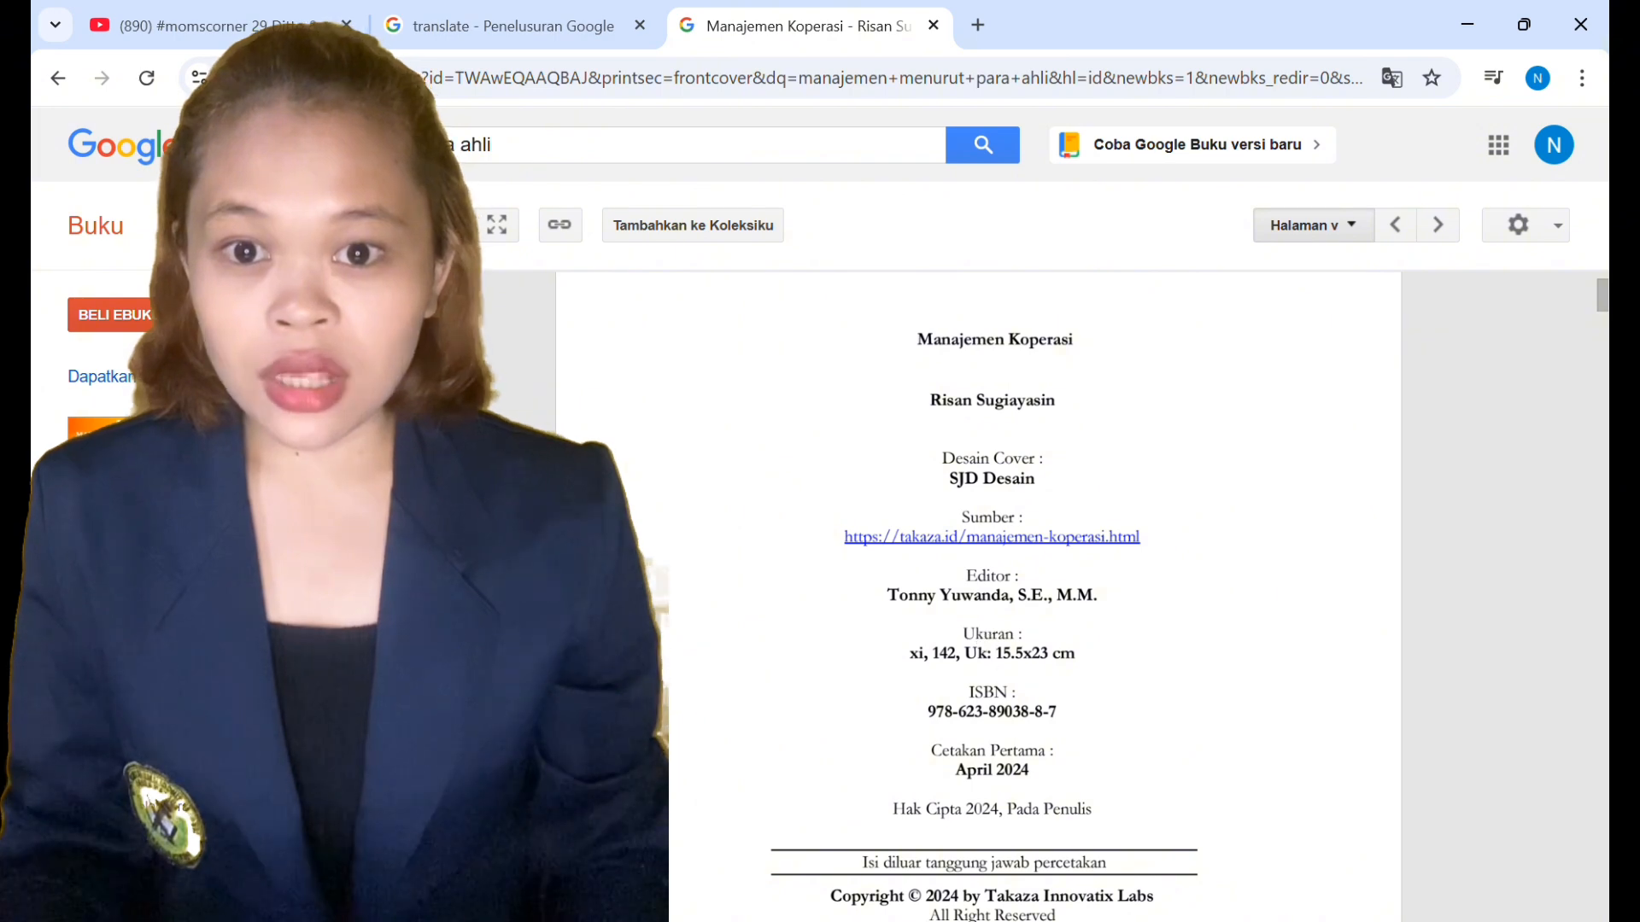
key("alt+Tab")
type("Yu")
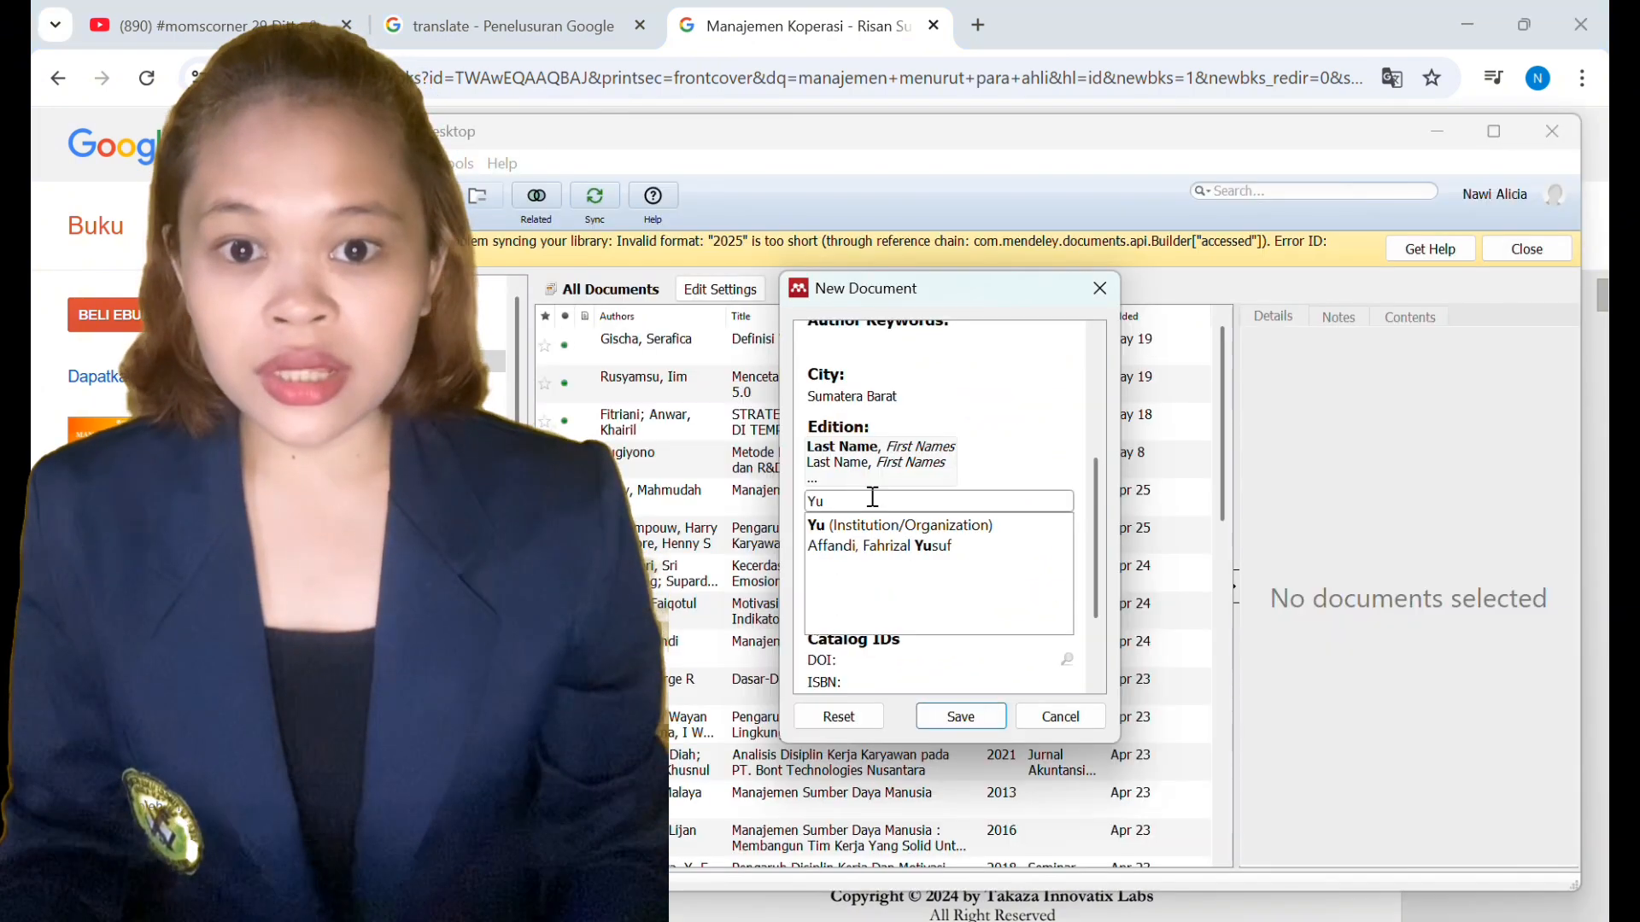
type("wanda,")
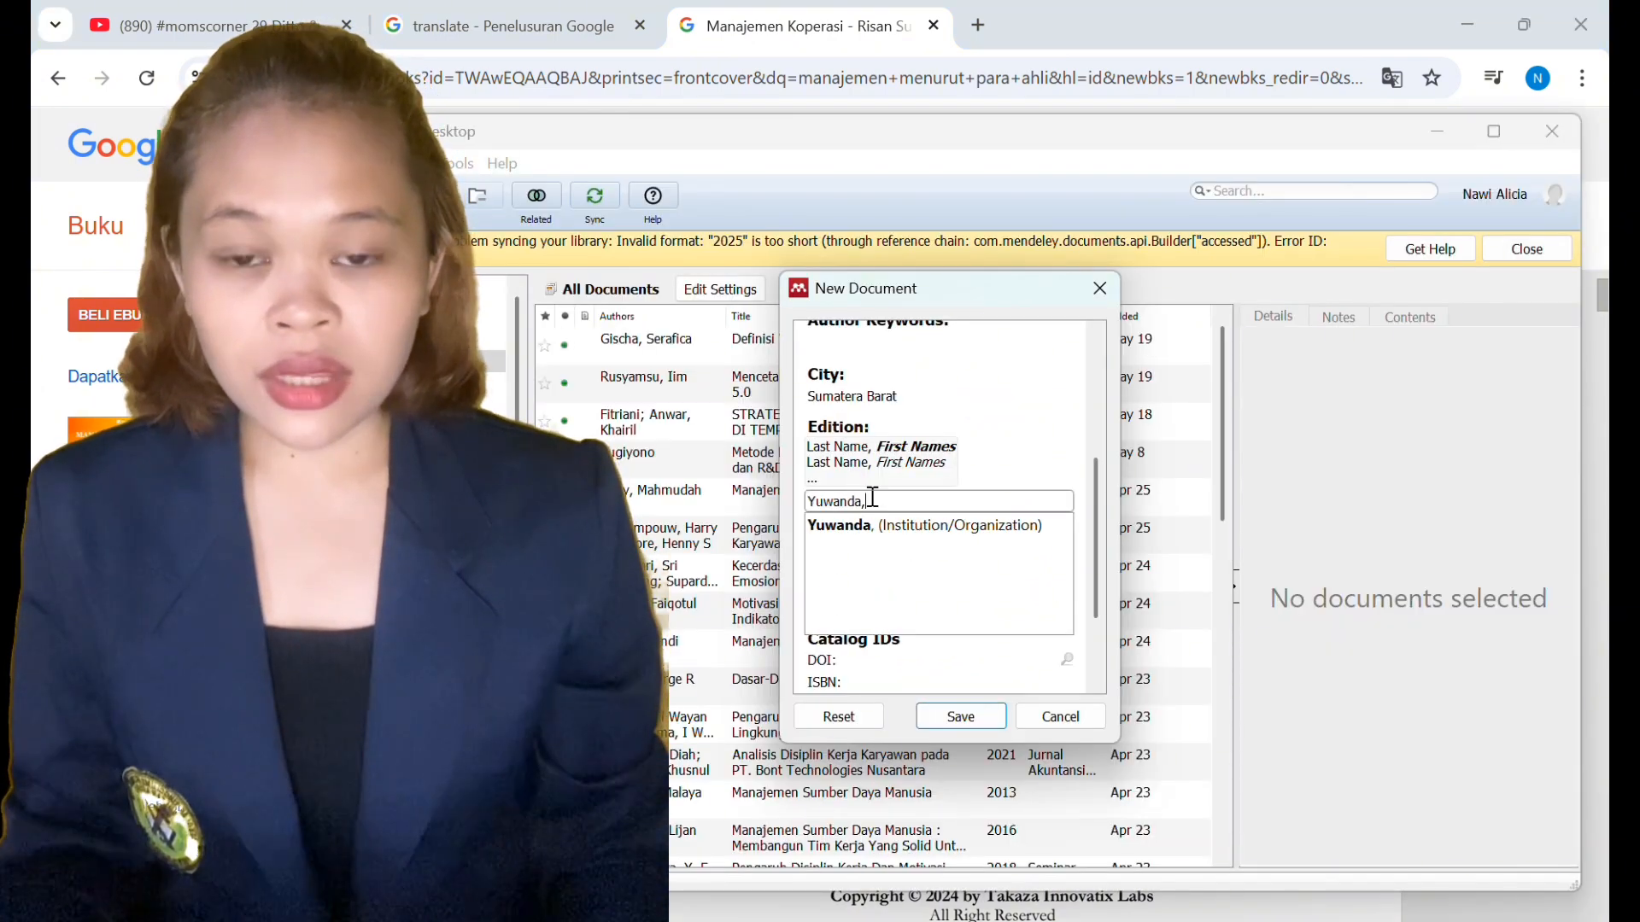
type(" T")
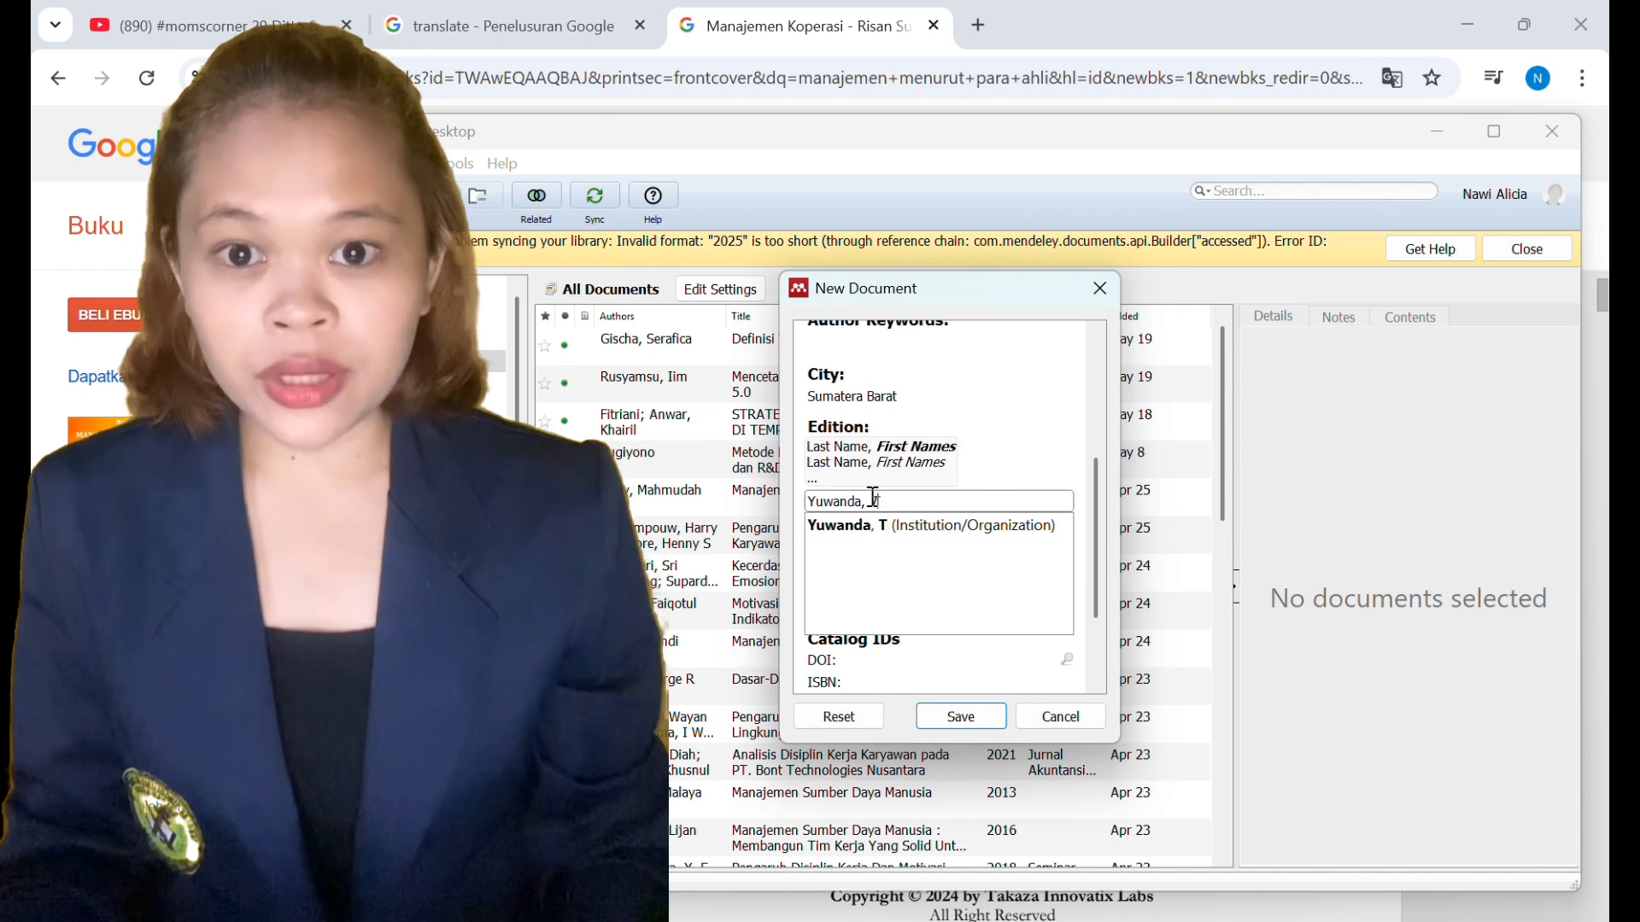
type("onny")
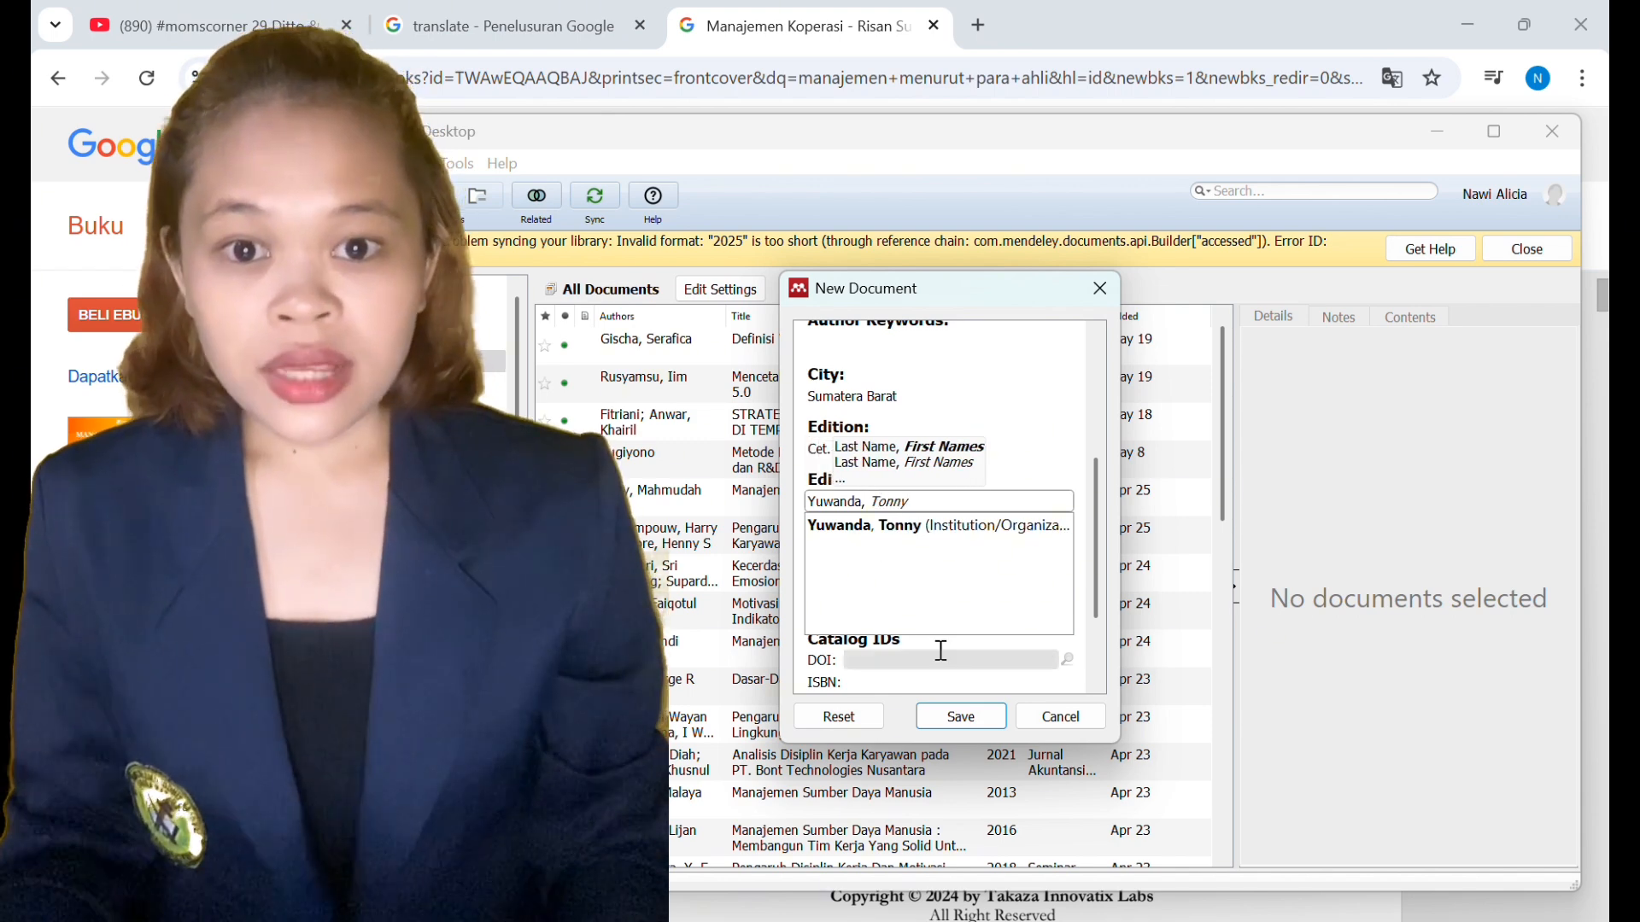
left_click(944, 660)
Check the publisher on the book's Google Books imprint page and set the entry's publisher to "Takaza Innovatix Labs"
left_click(888, 557)
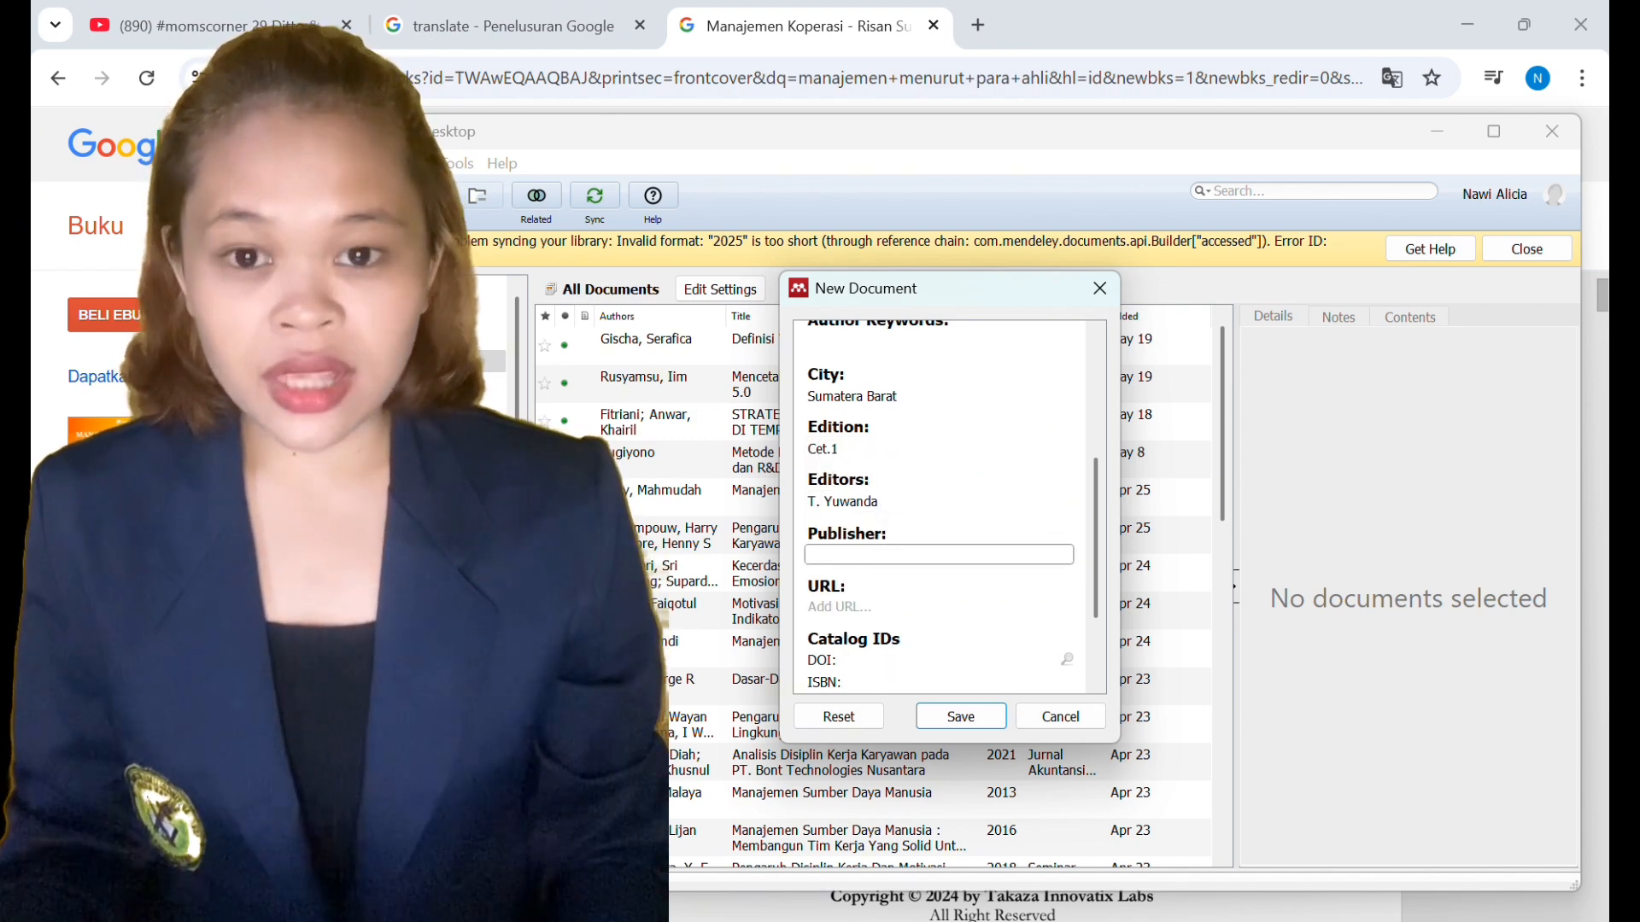
key("alt+Tab")
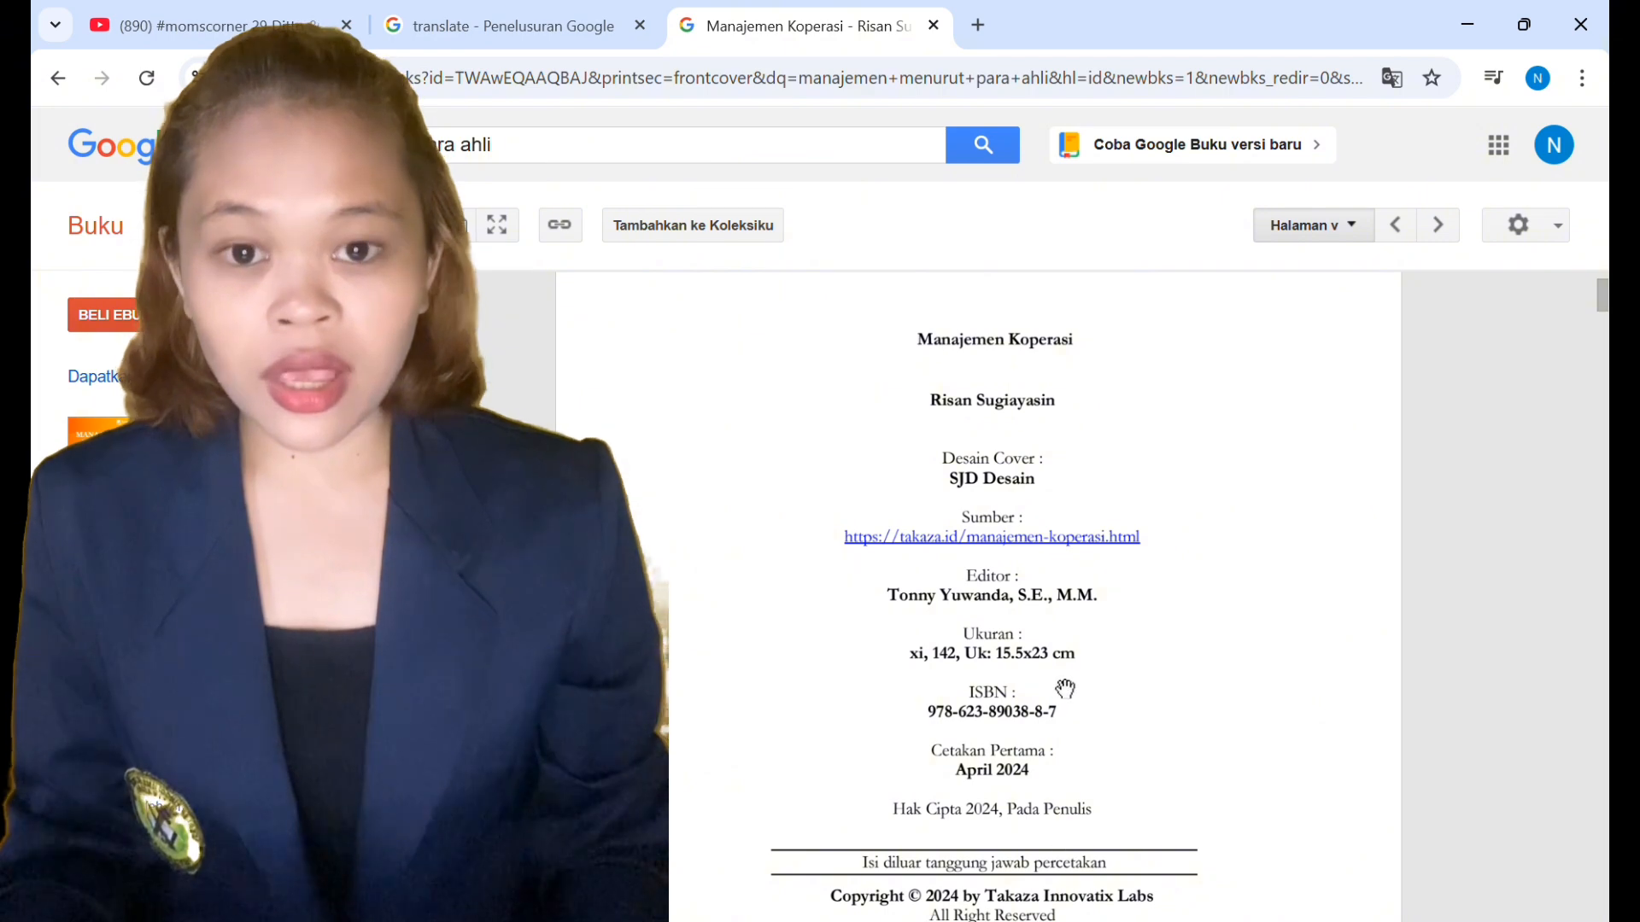
scroll(1066, 688, "down", 1)
scroll(1065, 688, "down", 2)
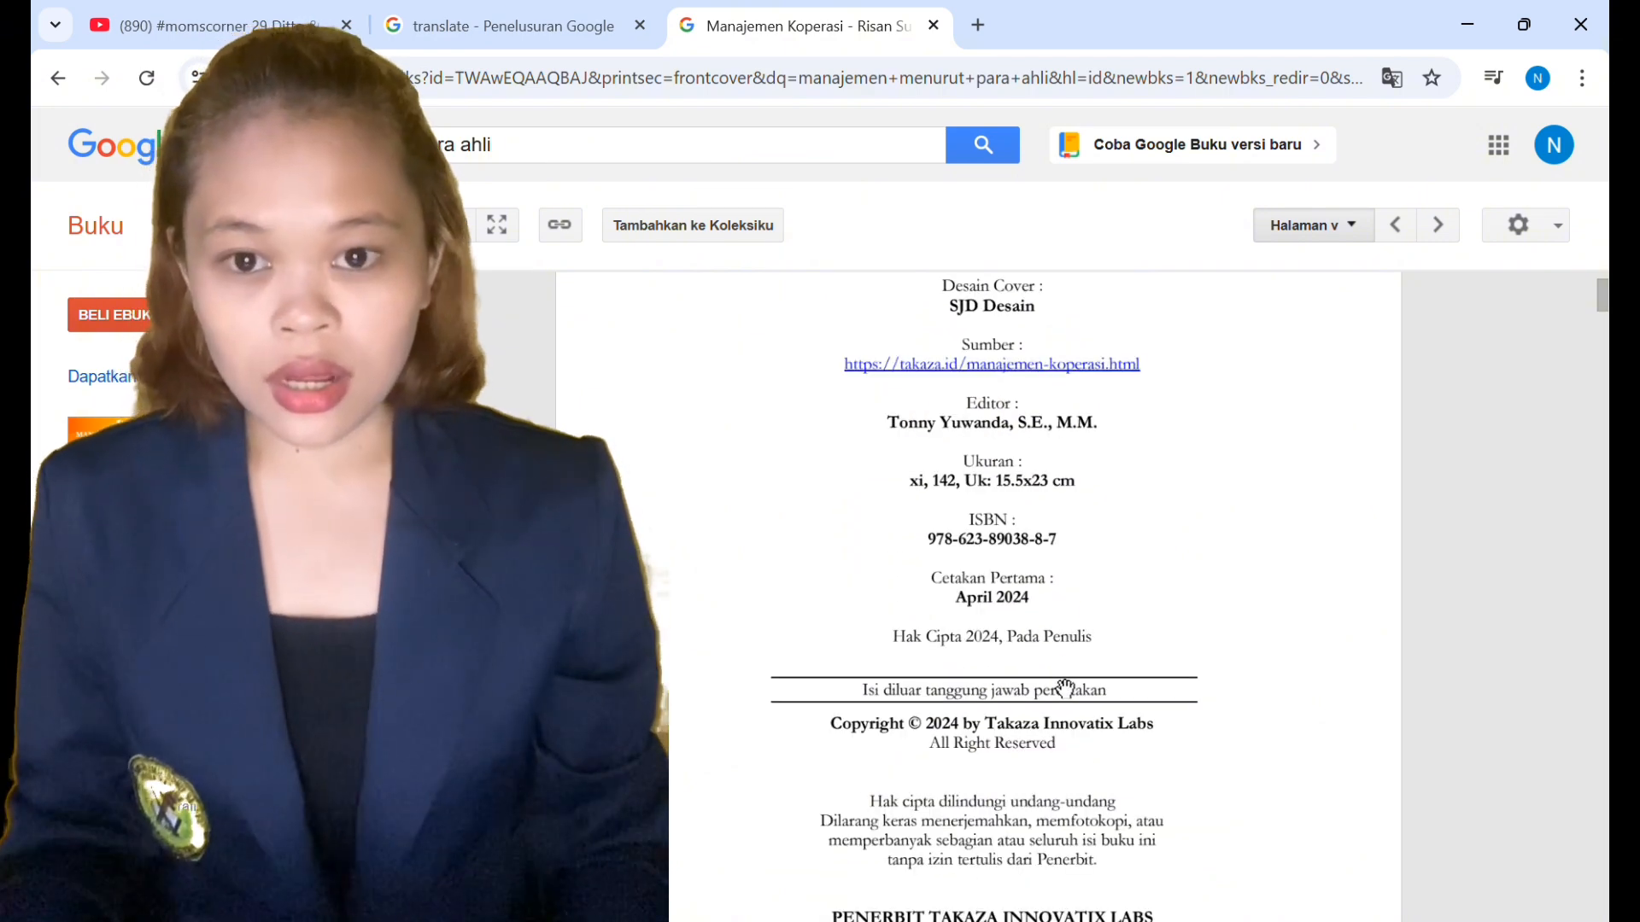
scroll(1065, 689, "down", 1)
scroll(1065, 688, "down", 1)
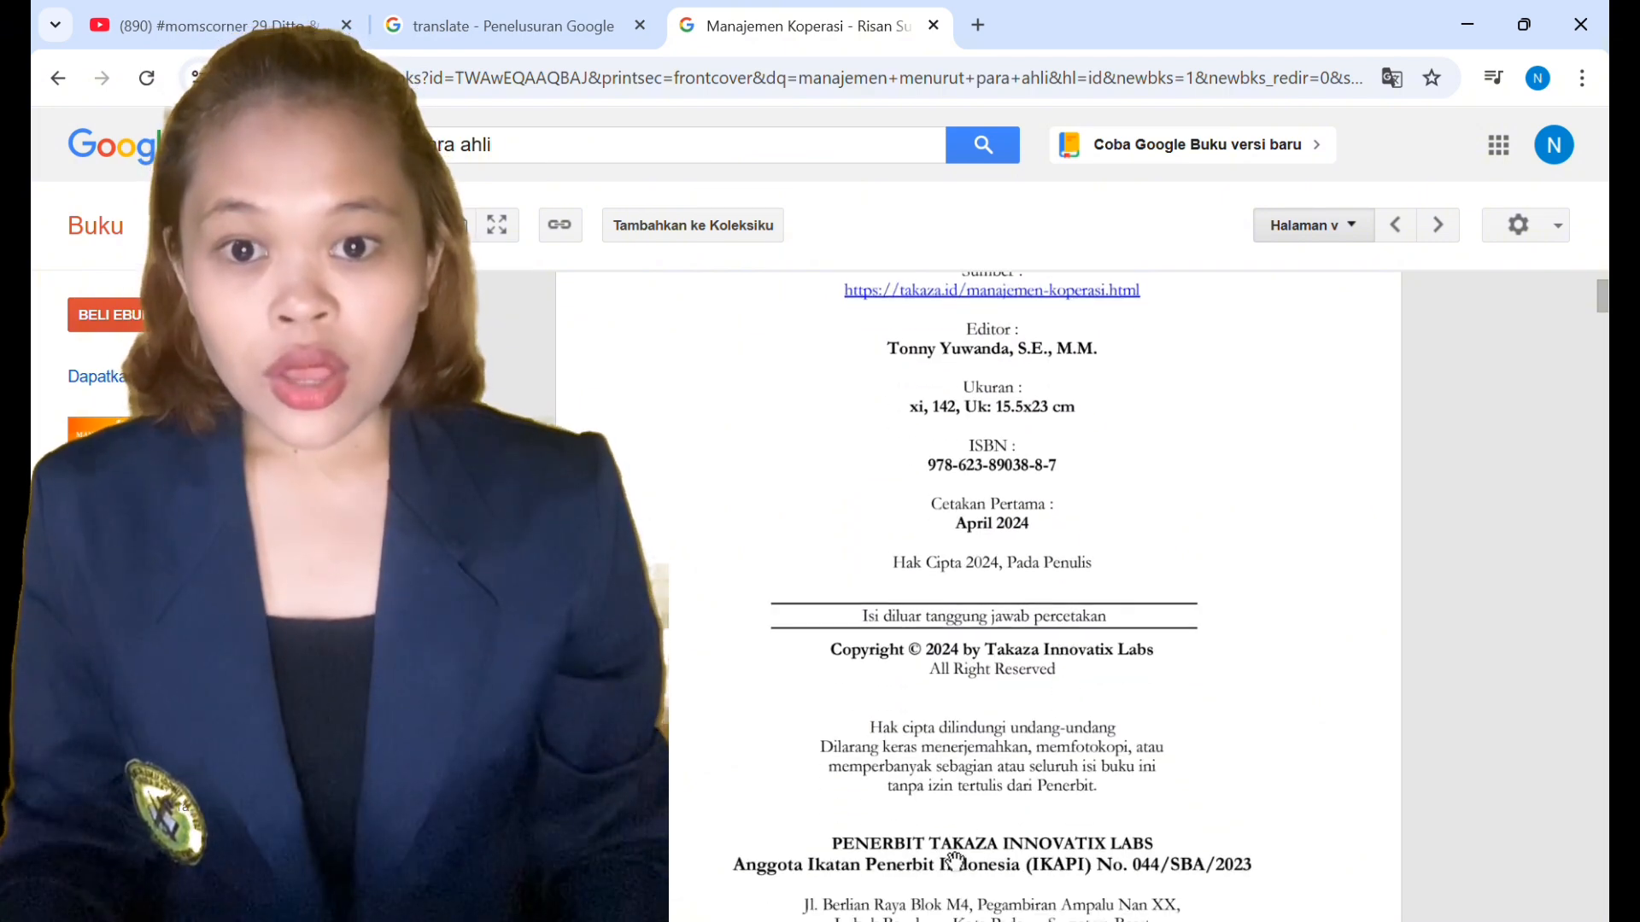
mouse_move(1144, 910)
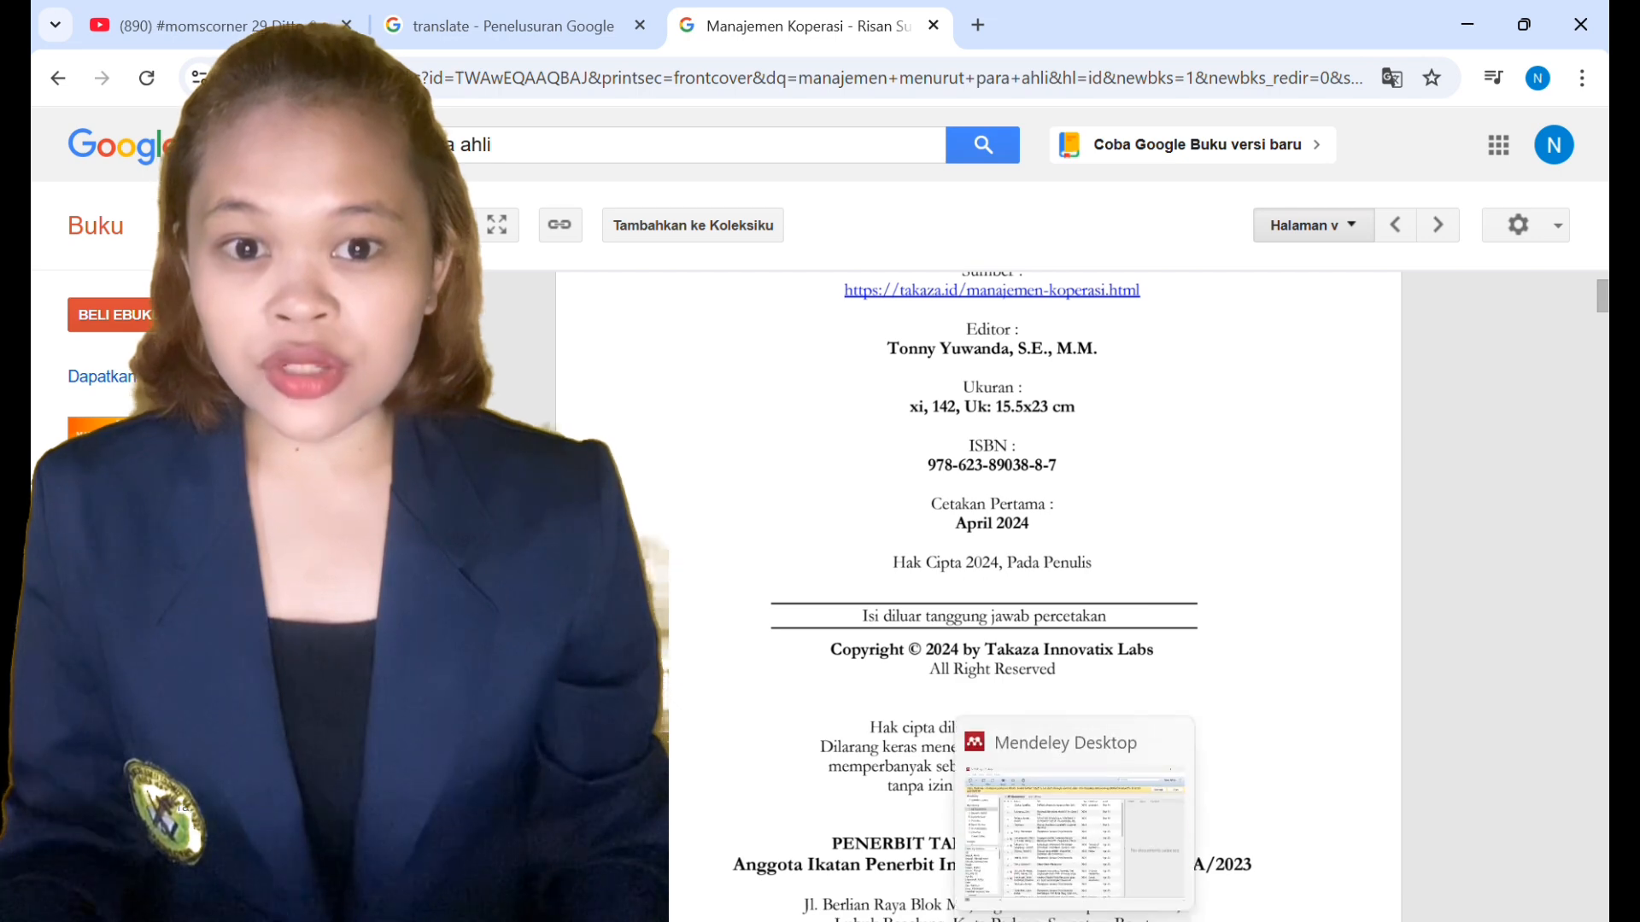
left_click(1110, 820)
type("Ta")
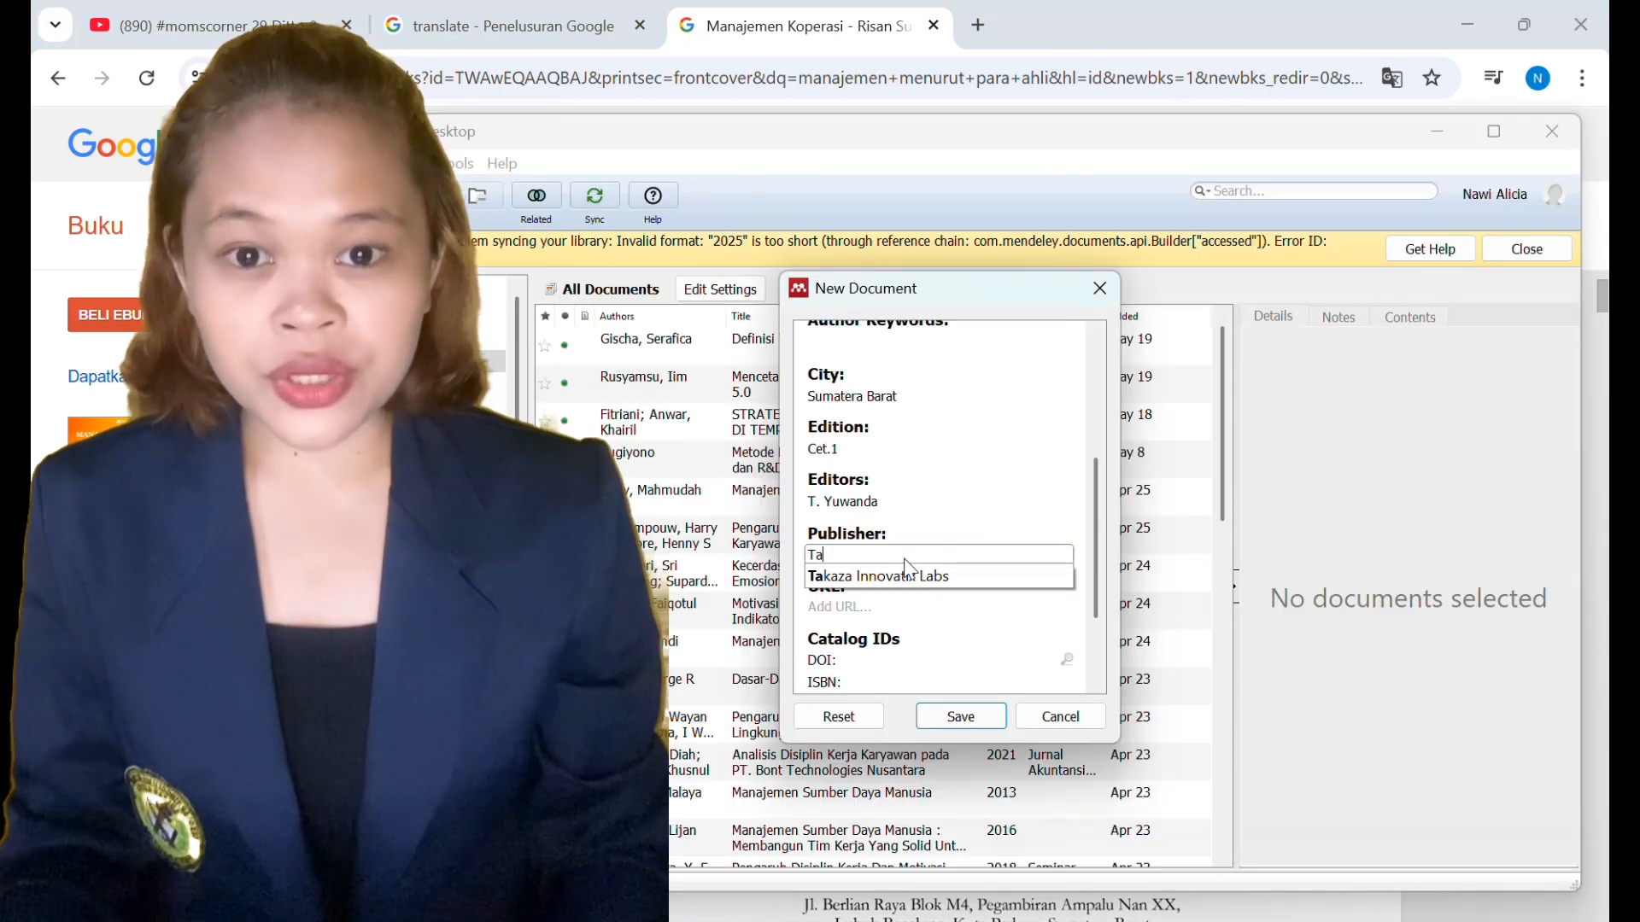
type("kaza Innov")
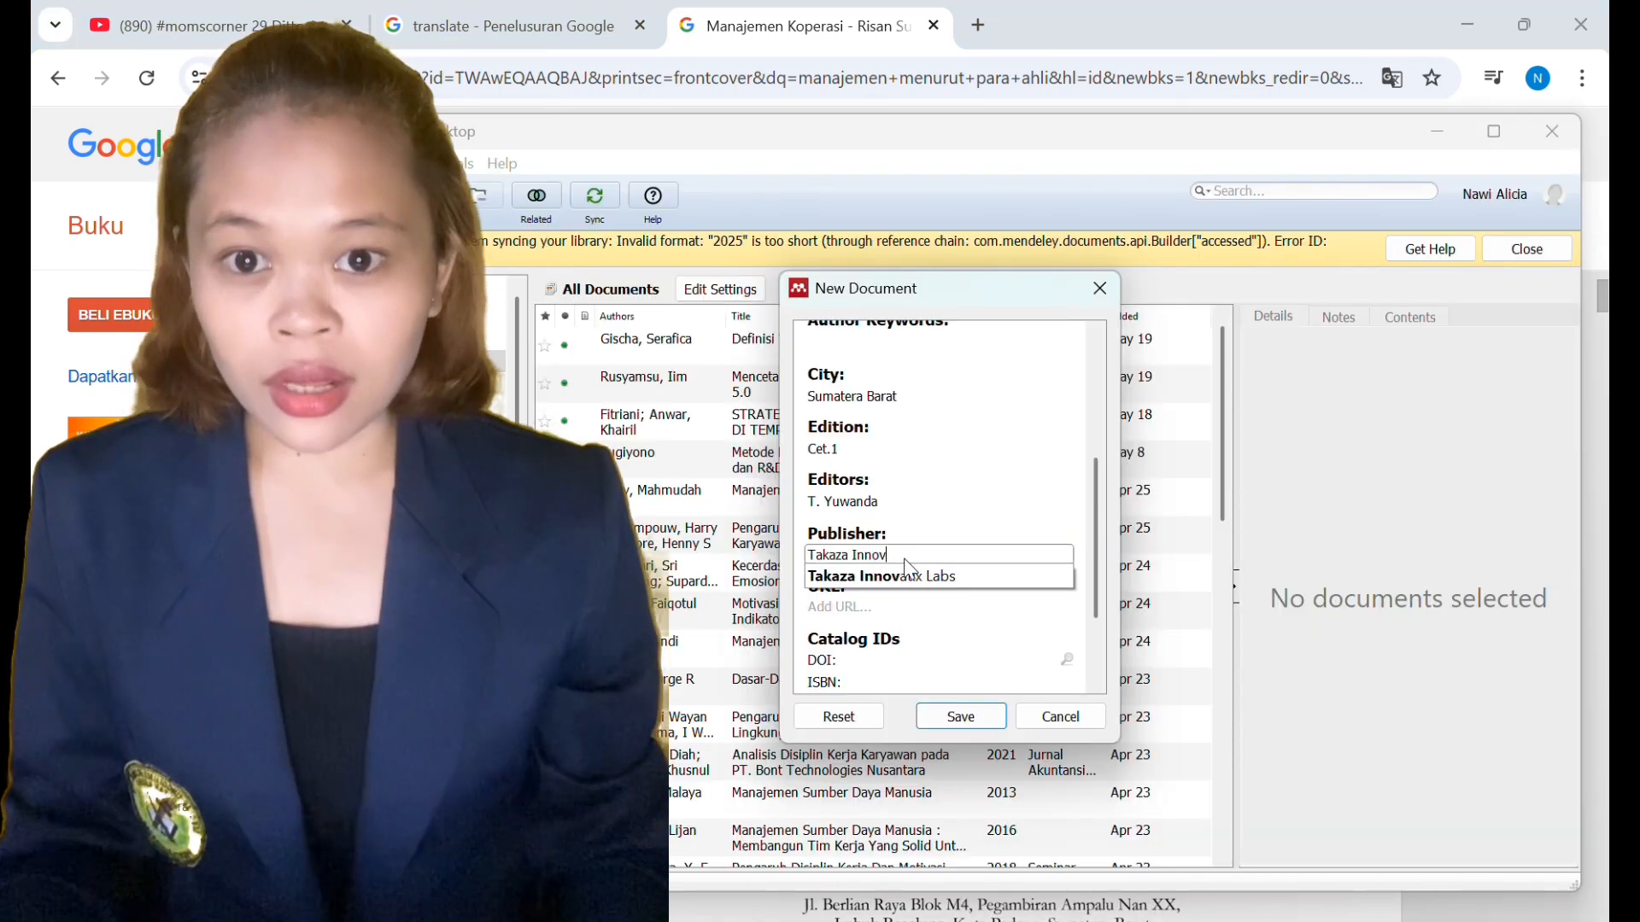
type("atix La")
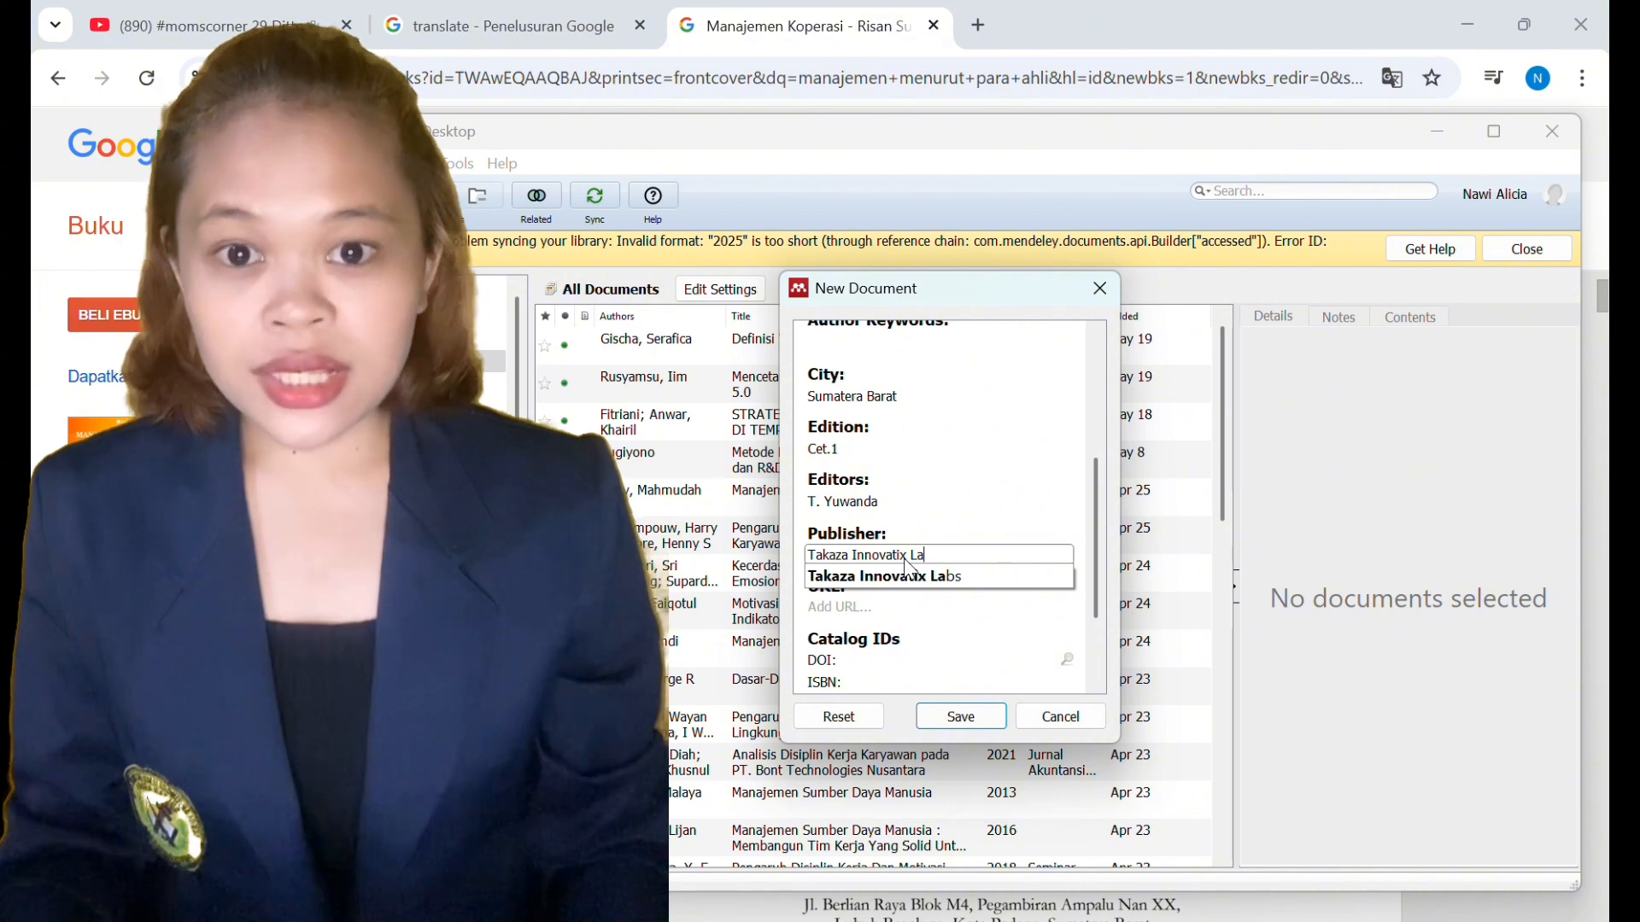
type("bs")
left_click(991, 578)
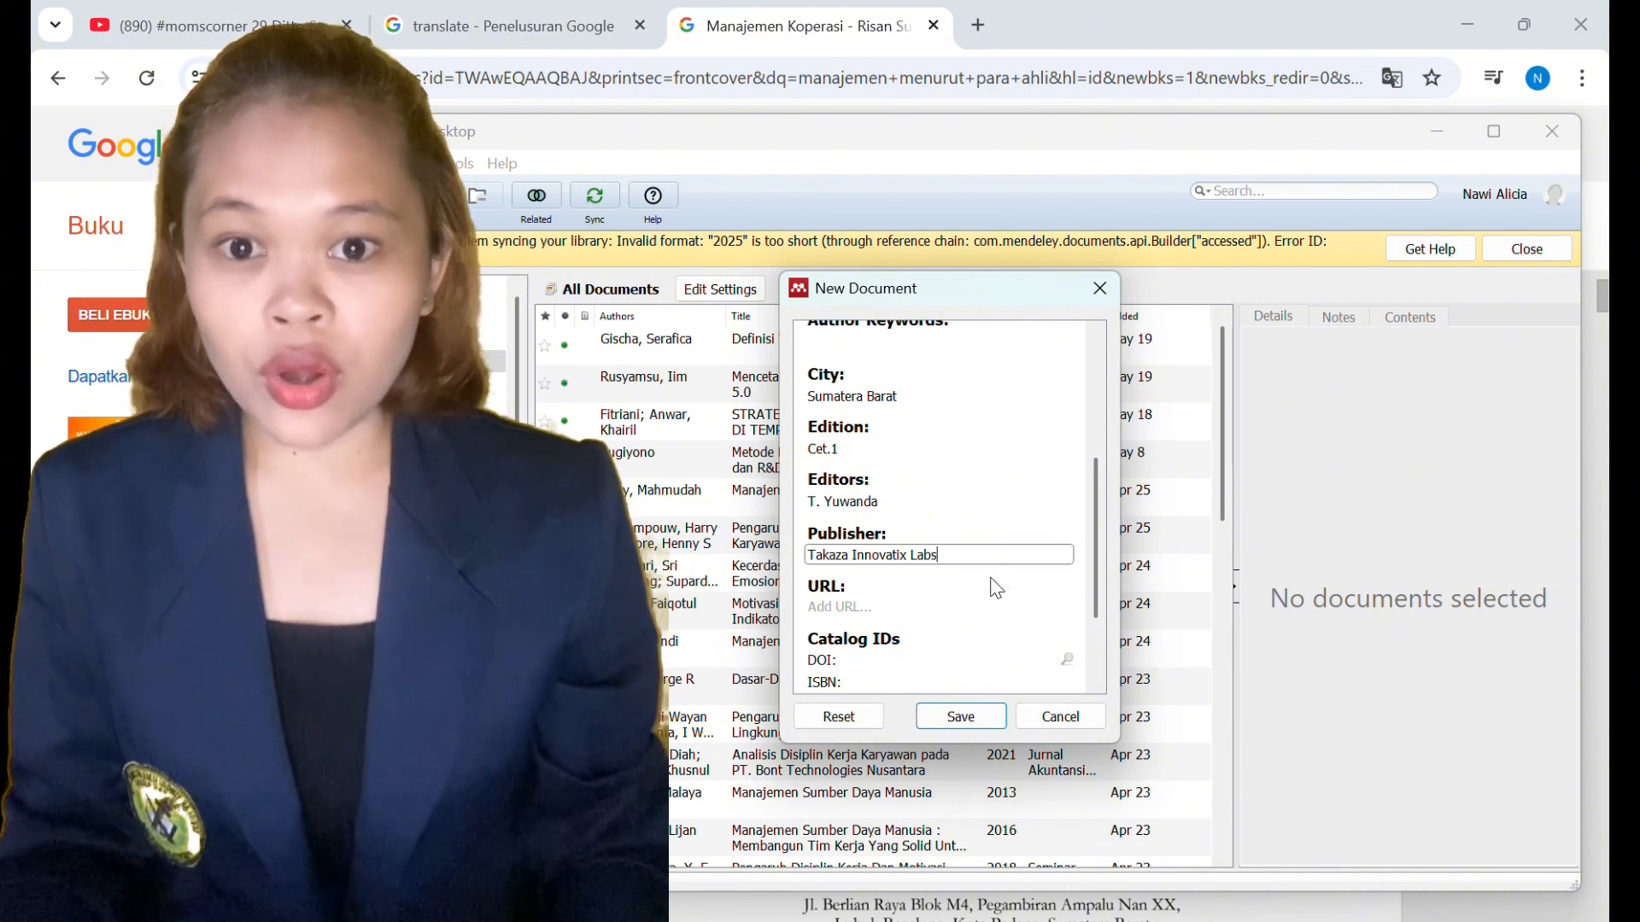
Copy the book's Google Books page address from the browser into the entry's URL
left_click(928, 608)
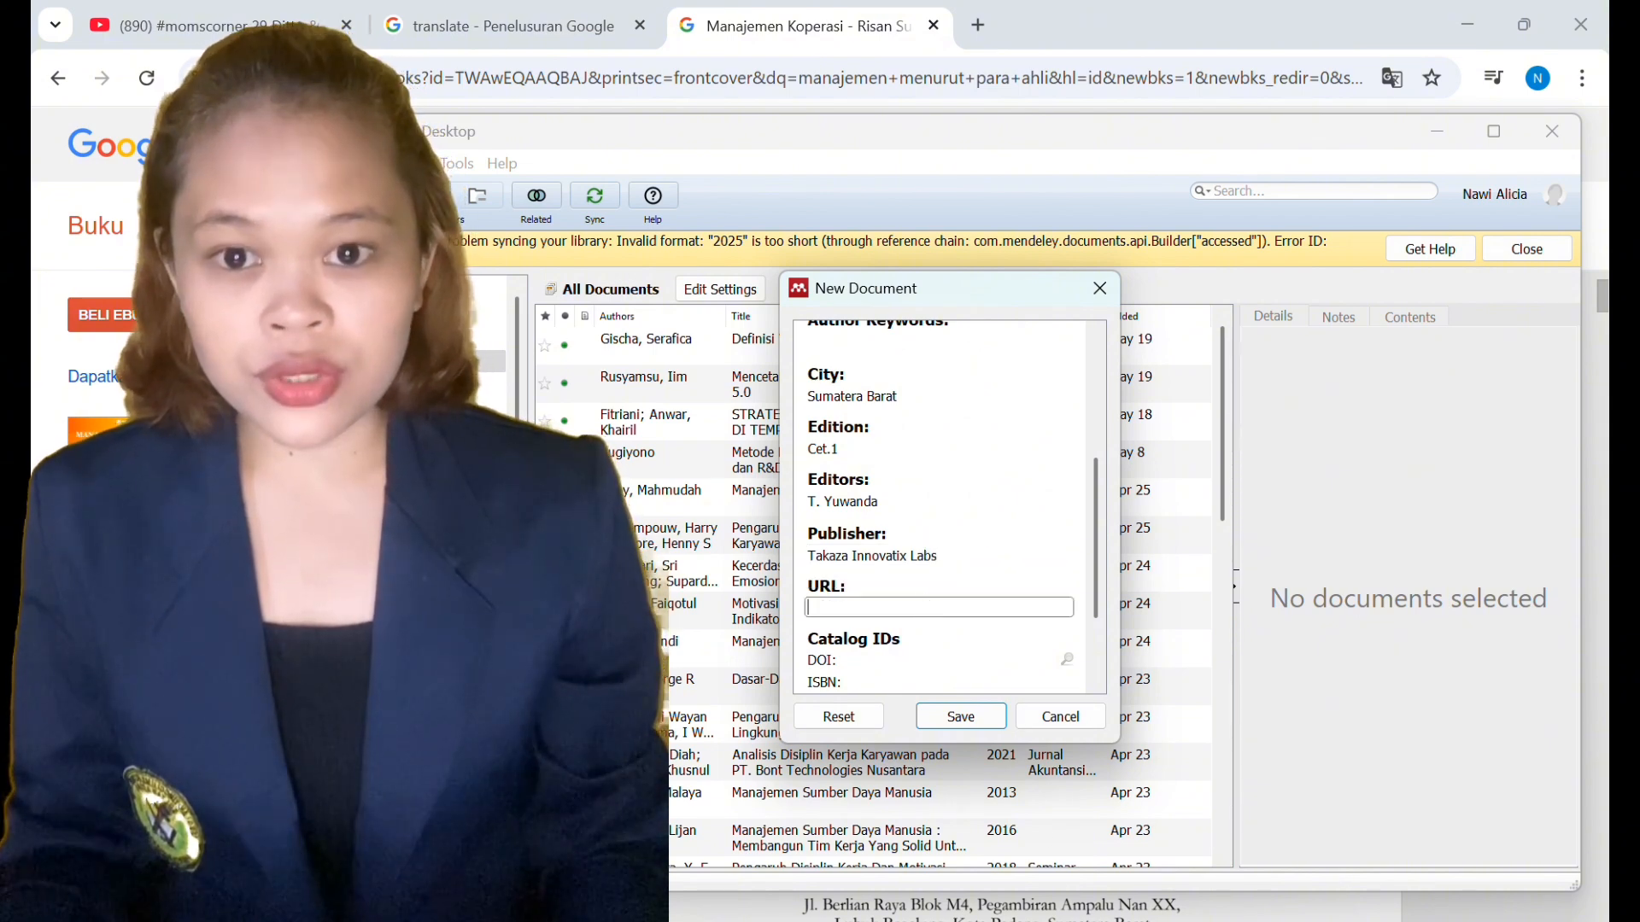
left_click(1061, 716)
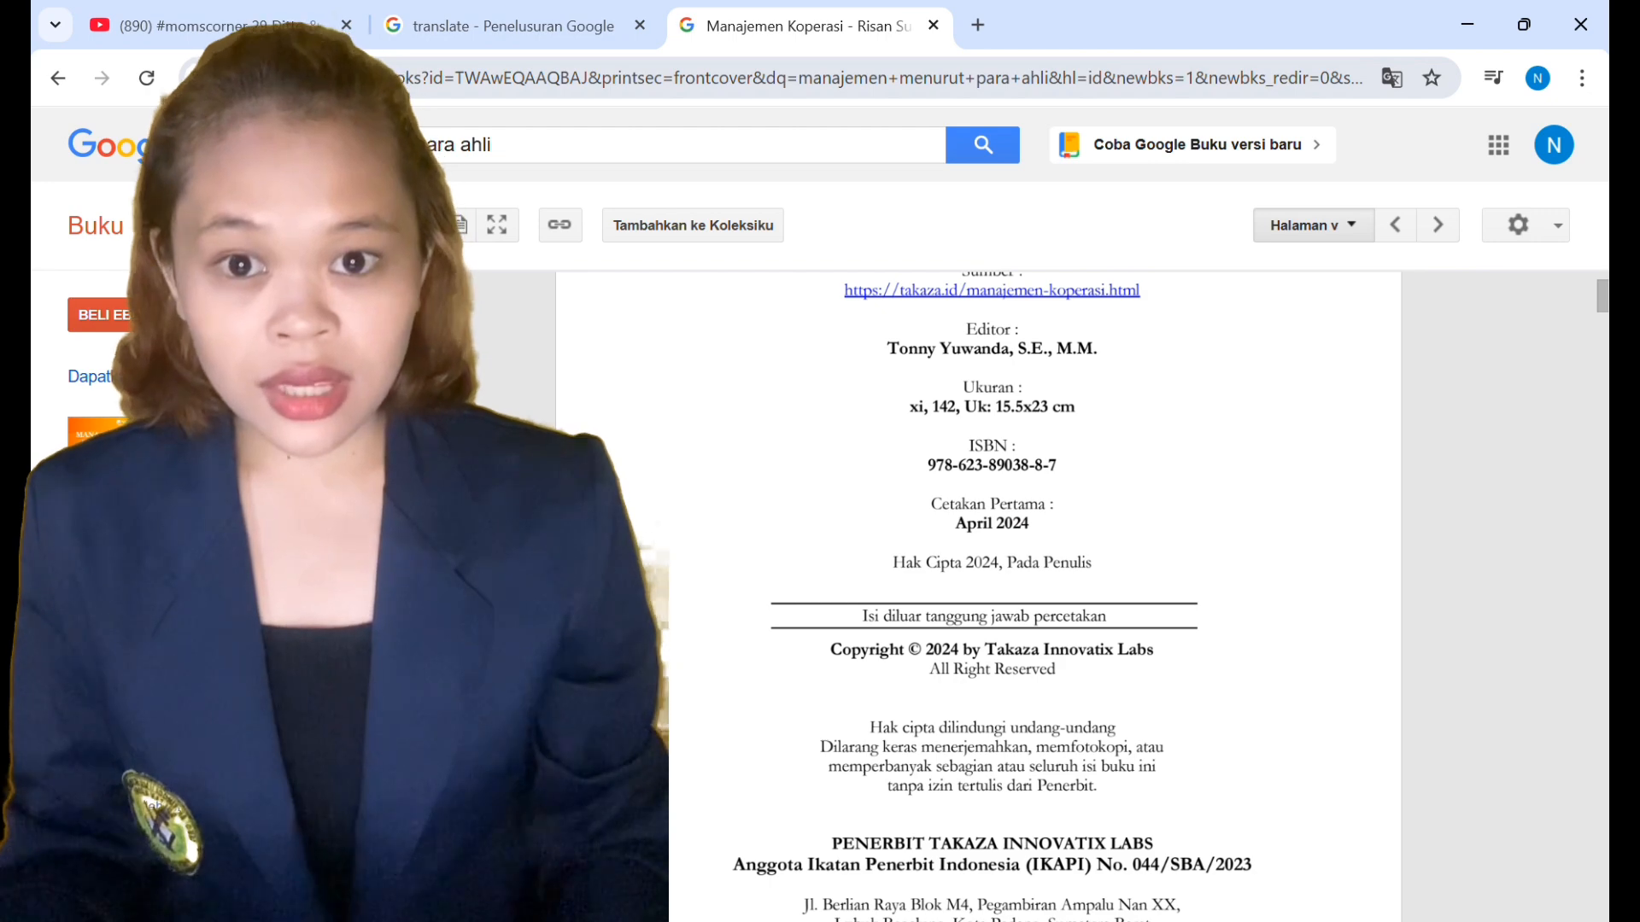
left_click(291, 78)
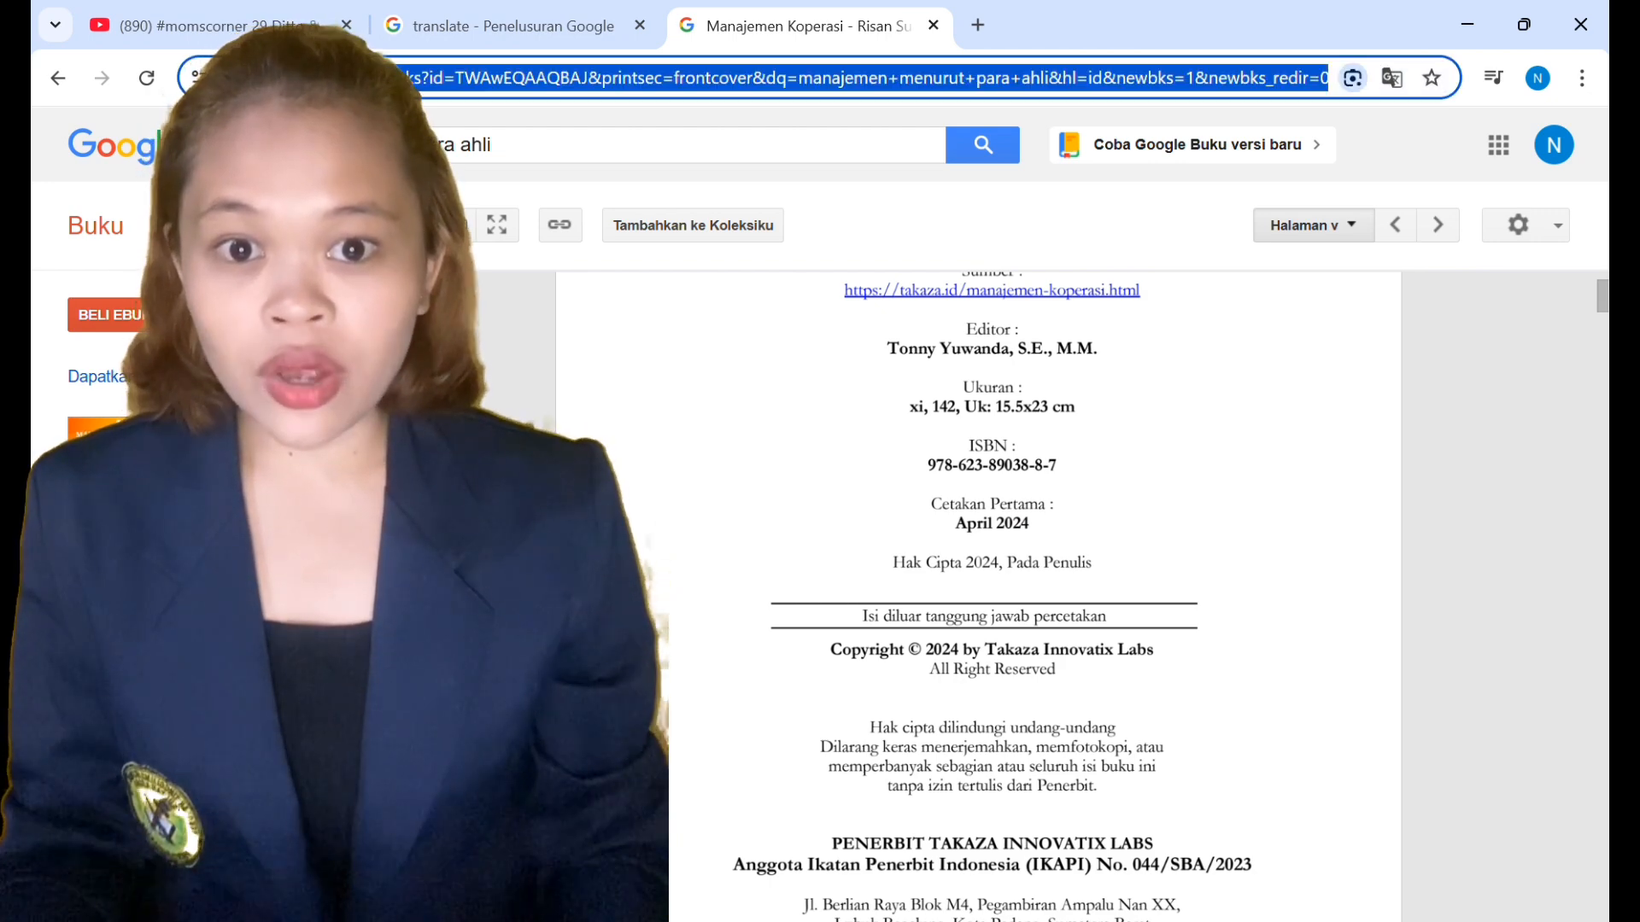
key("alt+Tab")
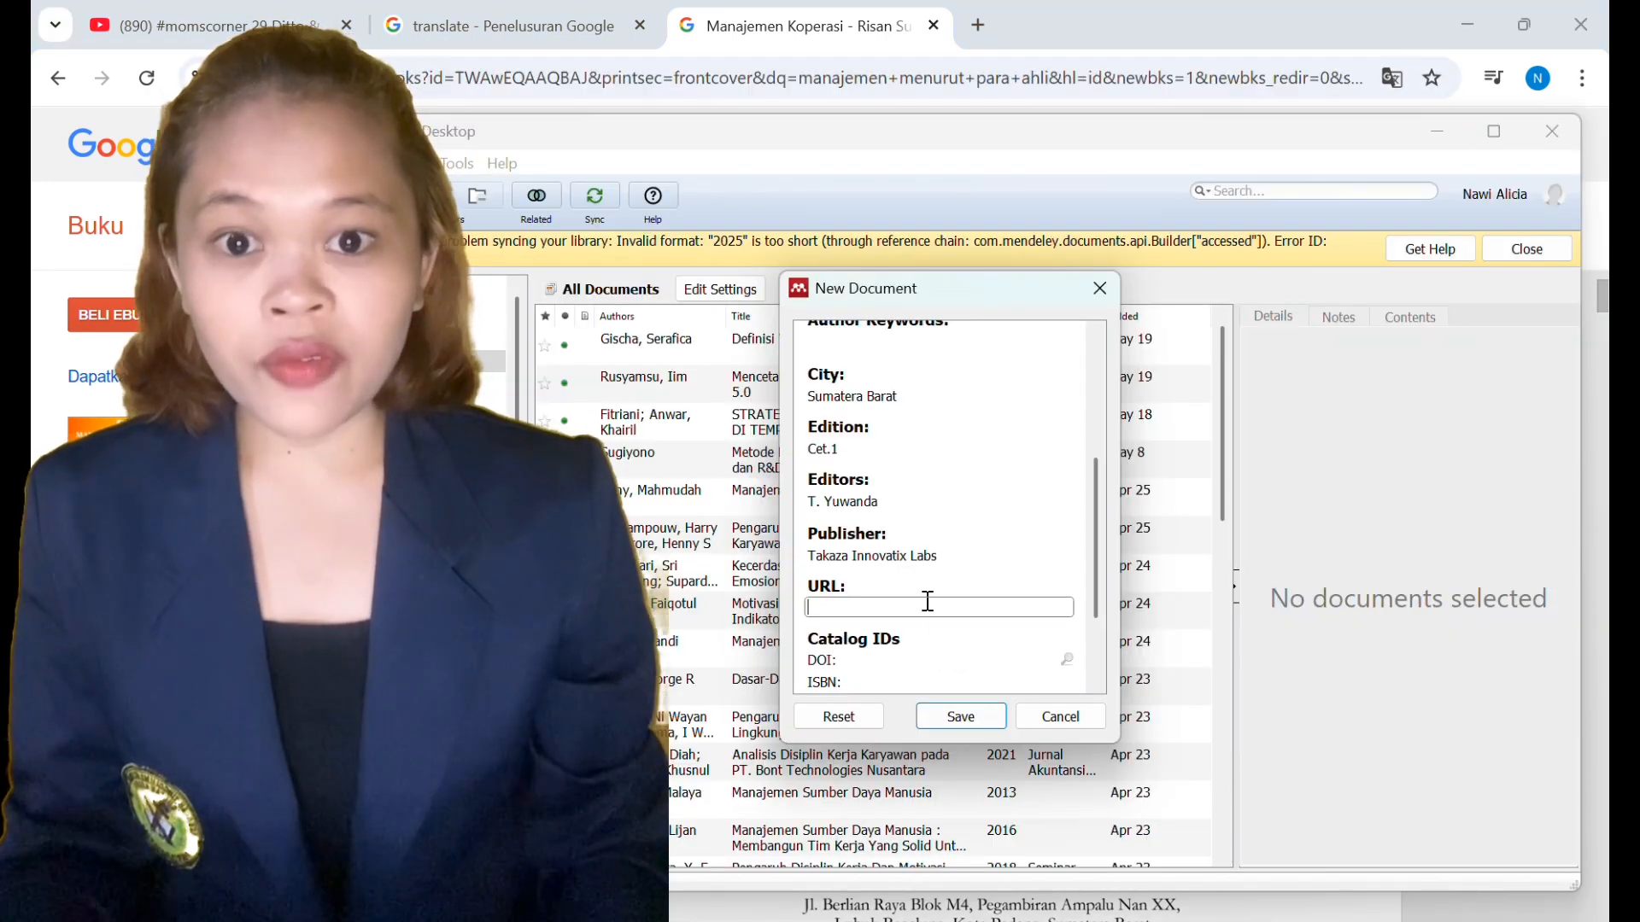
key("ctrl+v")
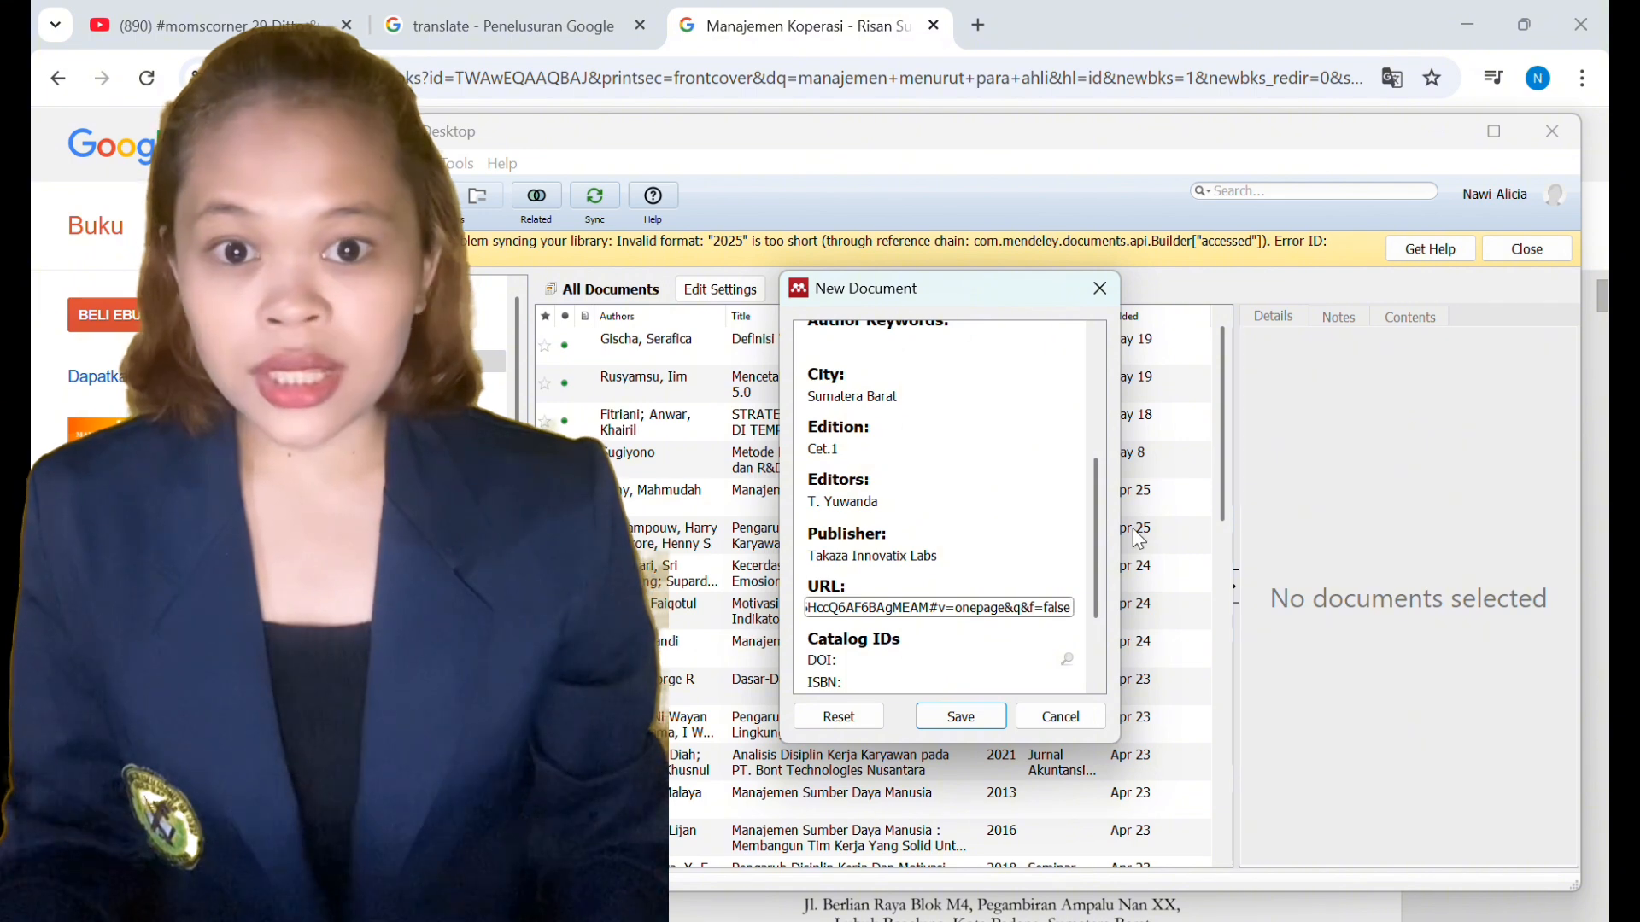
left_click_drag(1098, 550, 1100, 632)
left_click(918, 558)
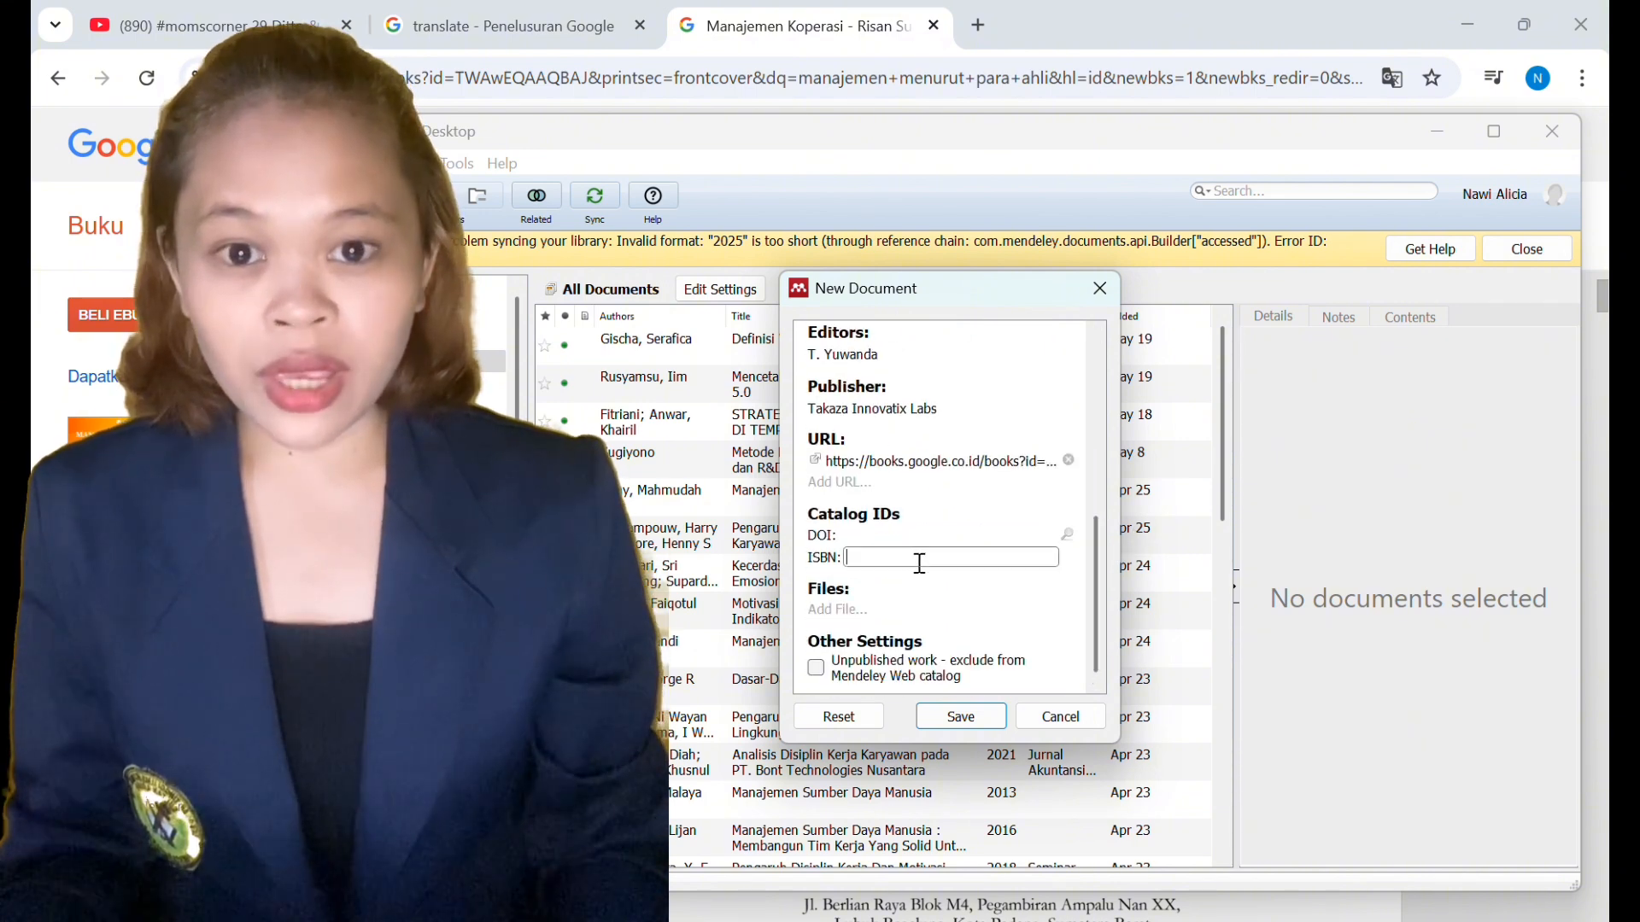
left_click(696, 43)
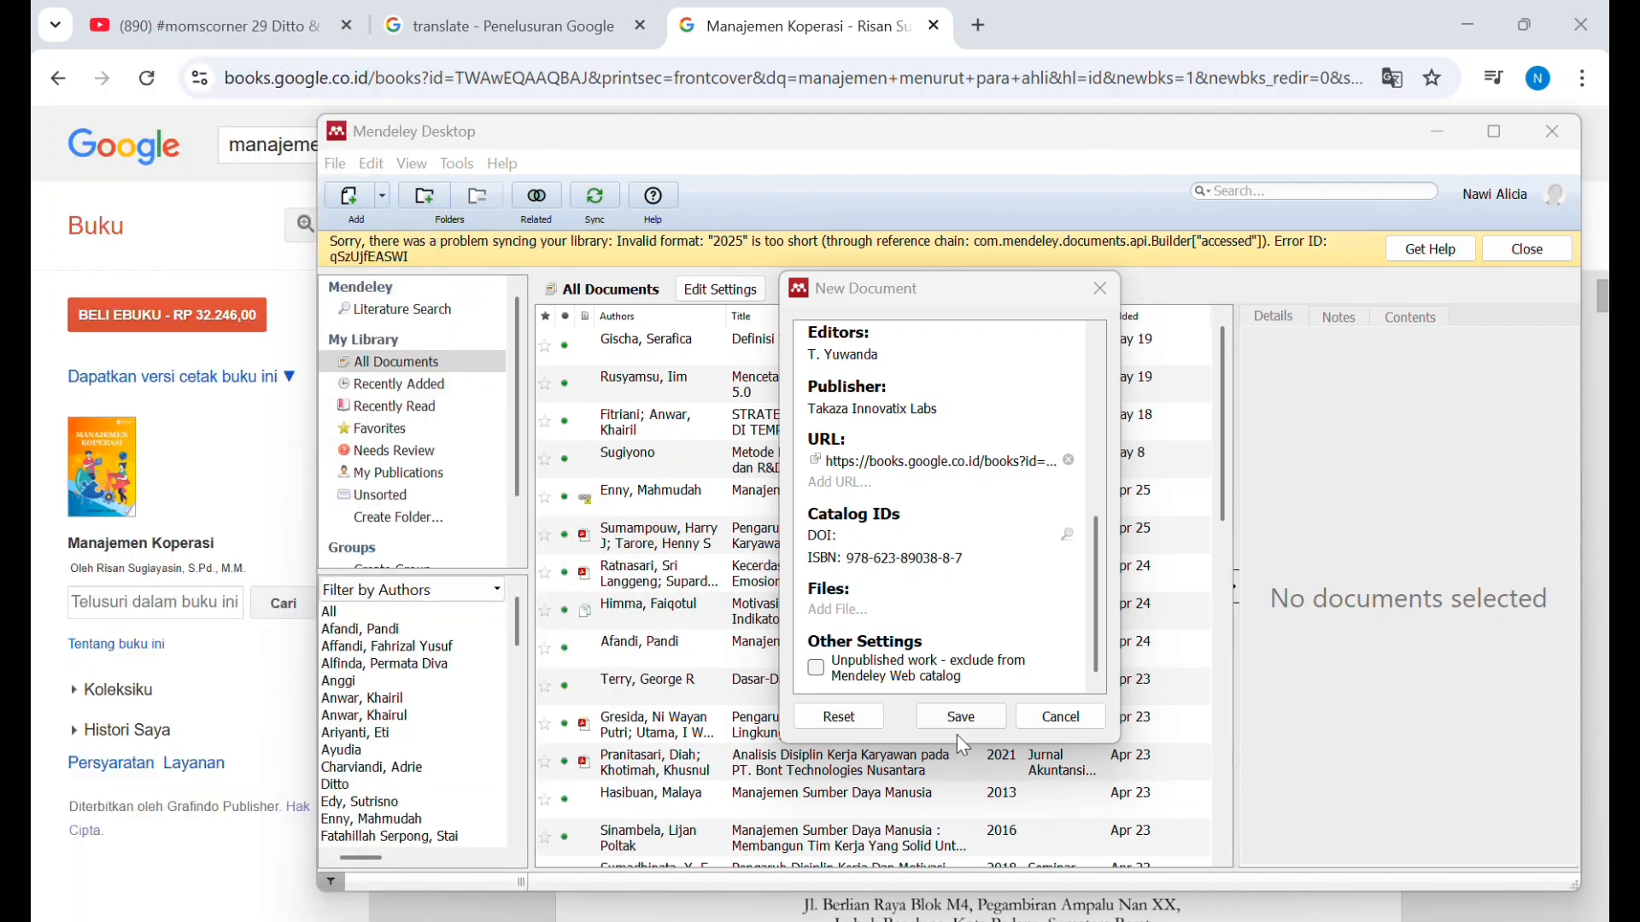
left_click(959, 718)
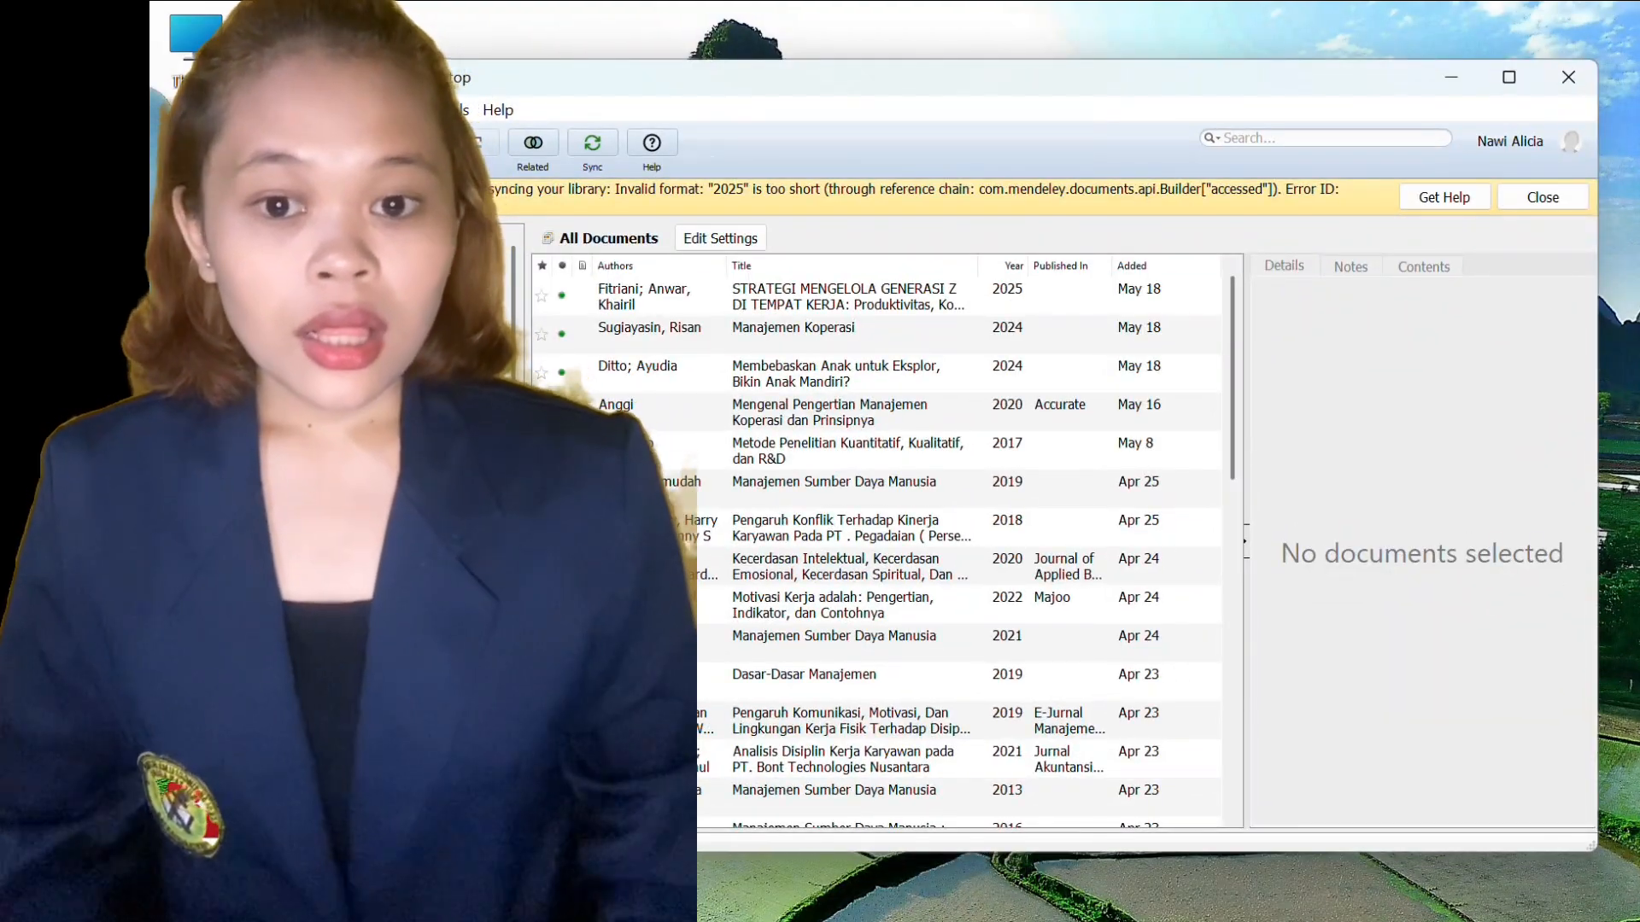
Start a new manually entered document in the library and set its type to Book
left_click(324, 110)
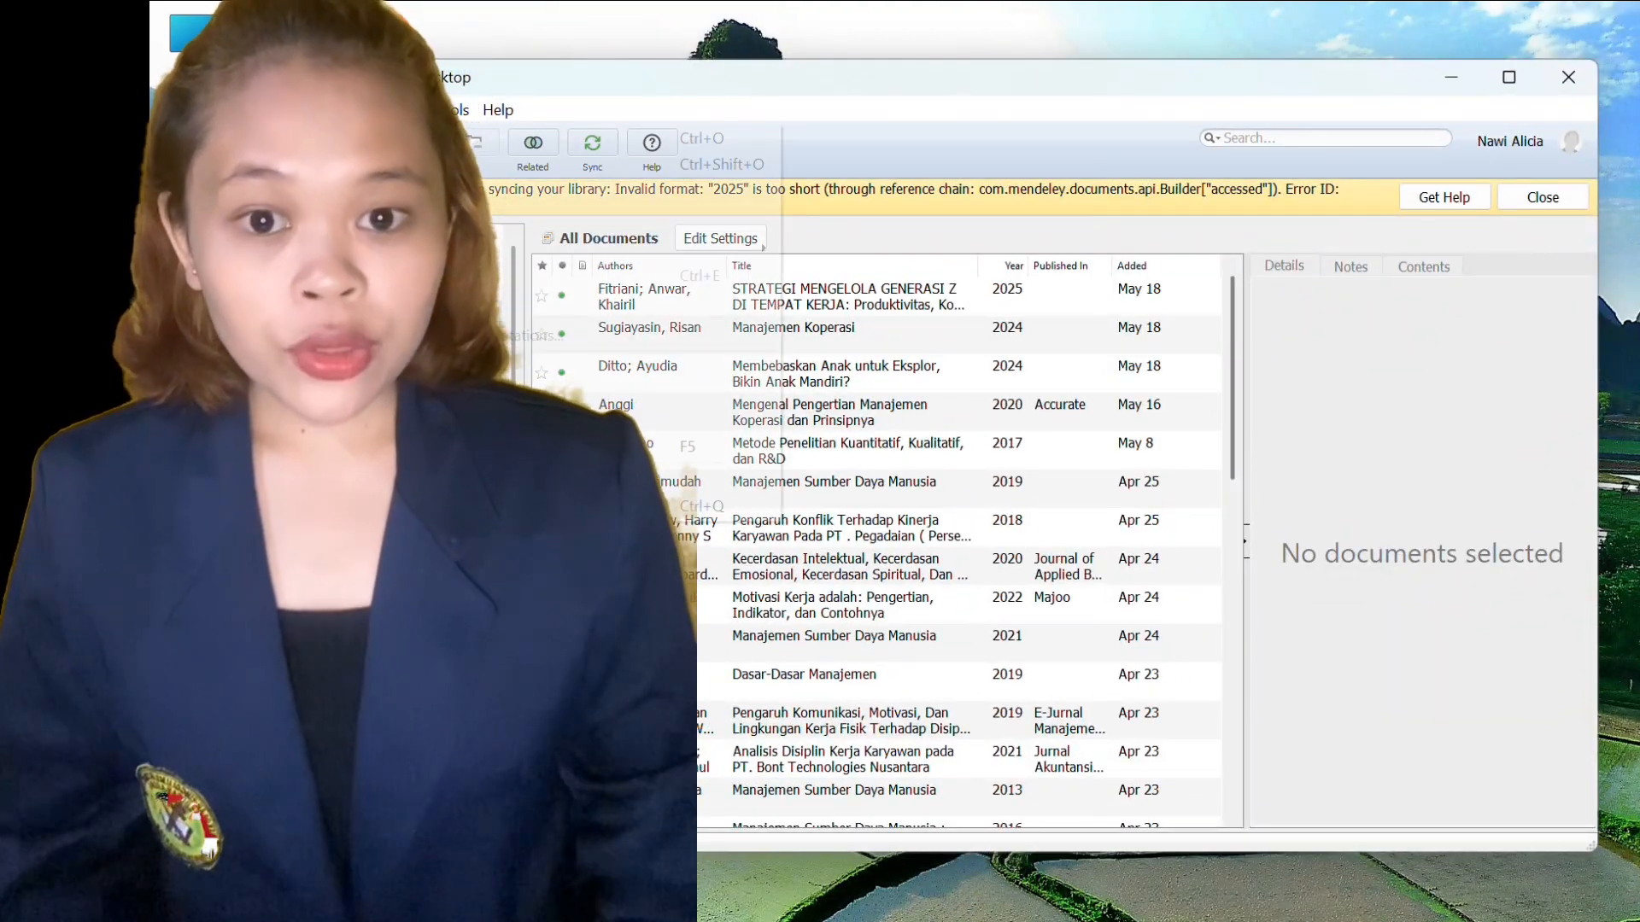
left_click(756, 216)
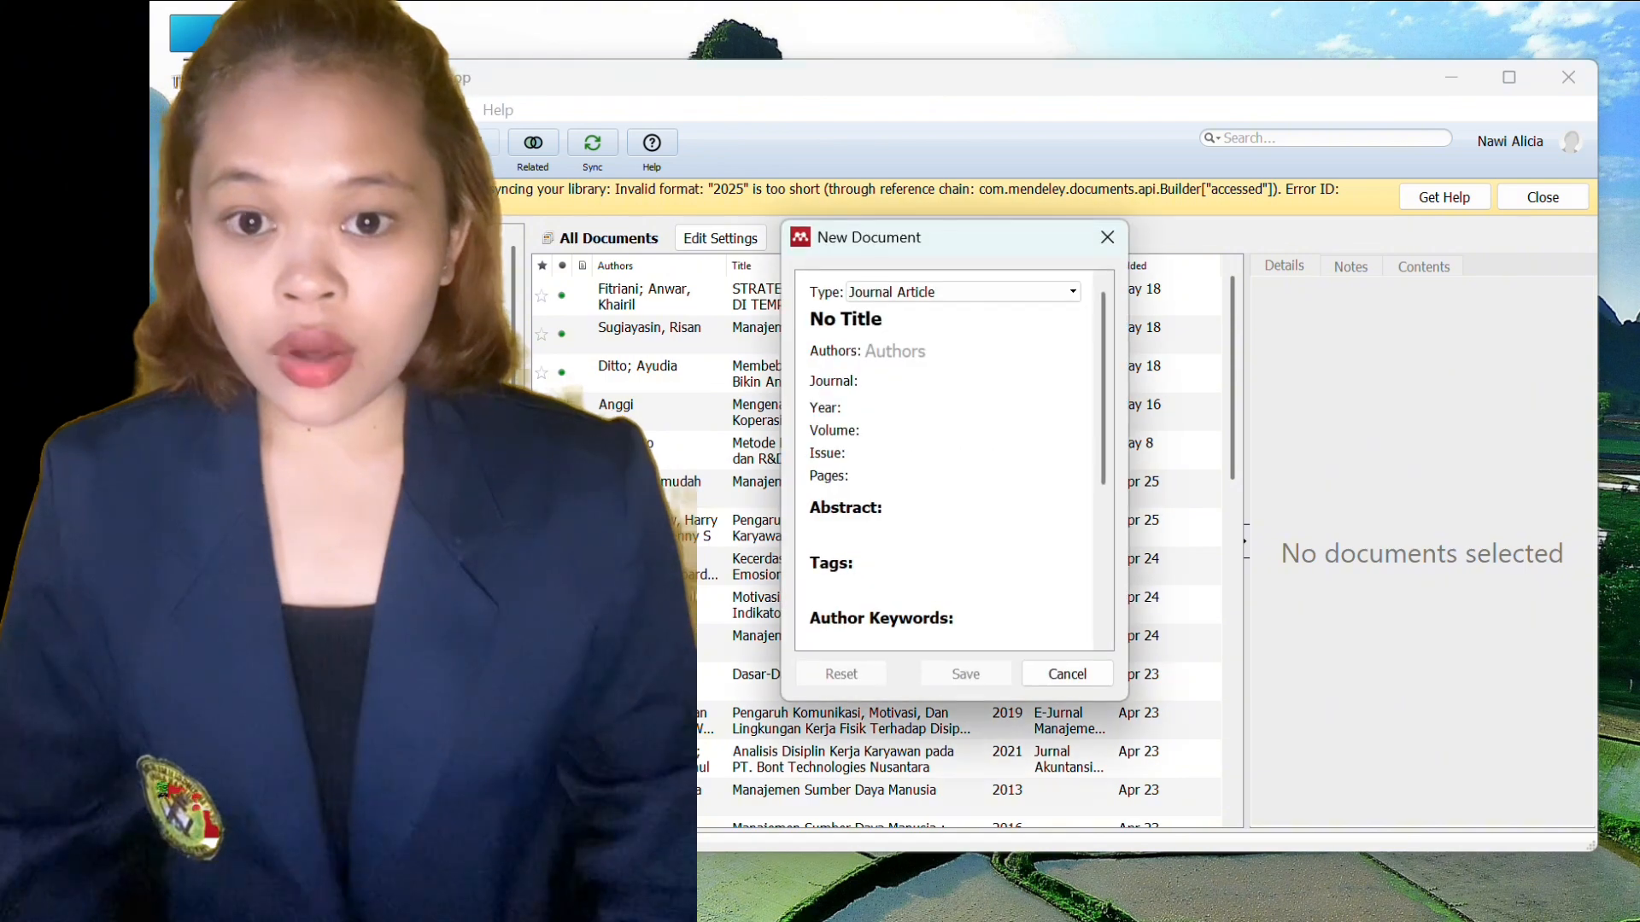
left_click(1002, 285)
left_click(995, 317)
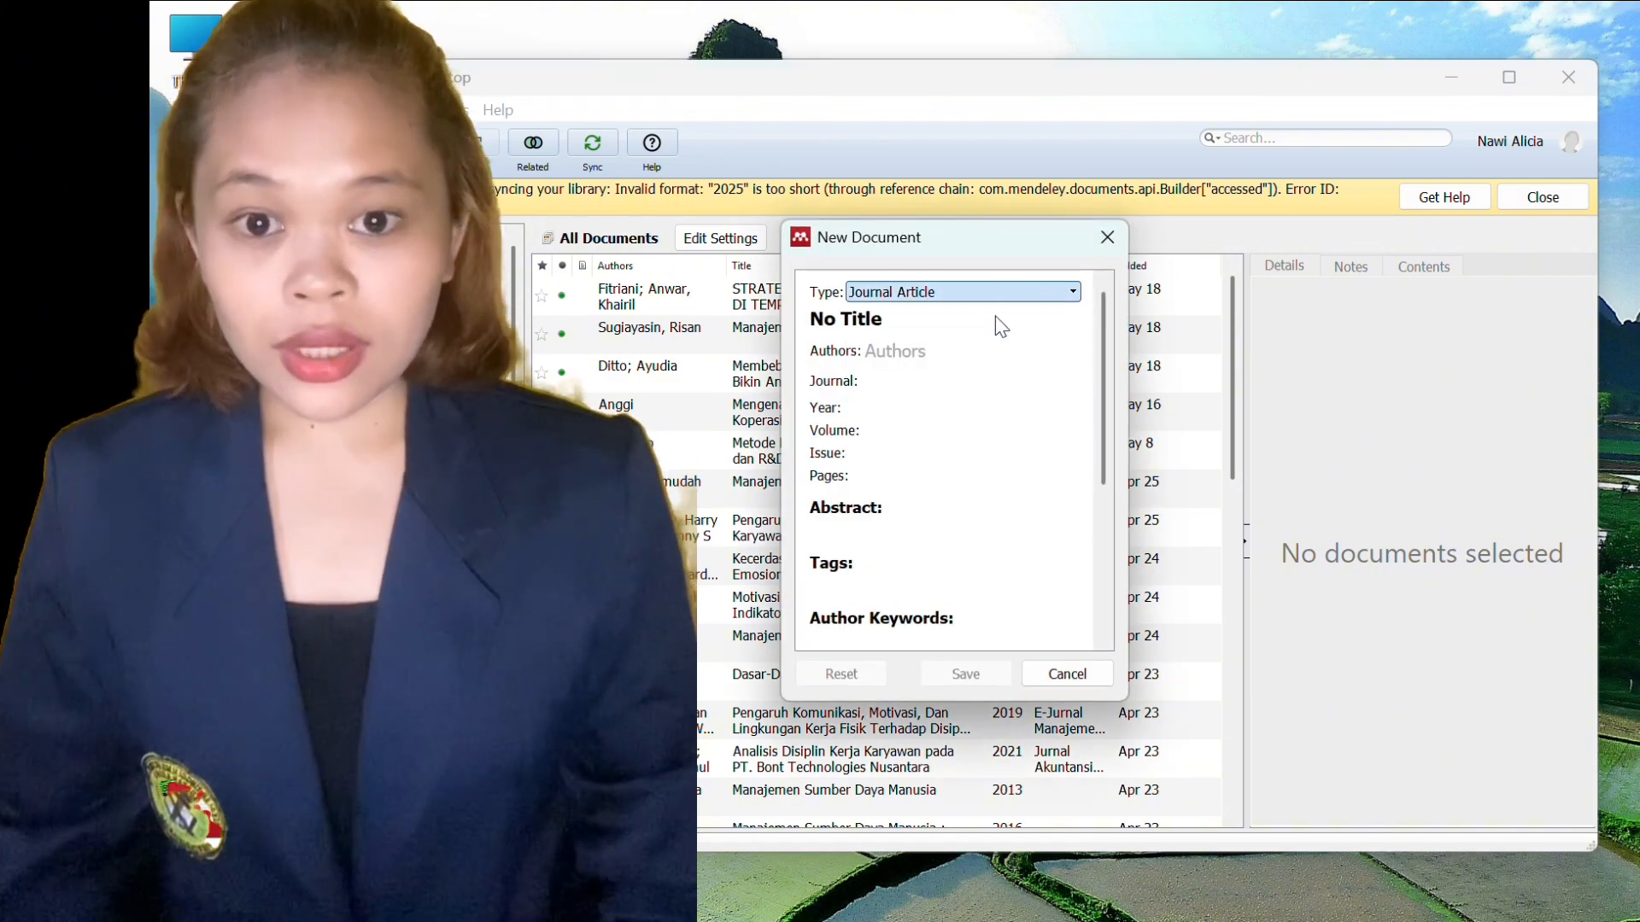
Replace the placeholder title of the new book entry with "Mencetak Wirausaha Muda Di Era Digital 5.0"
left_click(927, 323)
key("BackSpace")
key("BackSpace")
key("BackSpace")
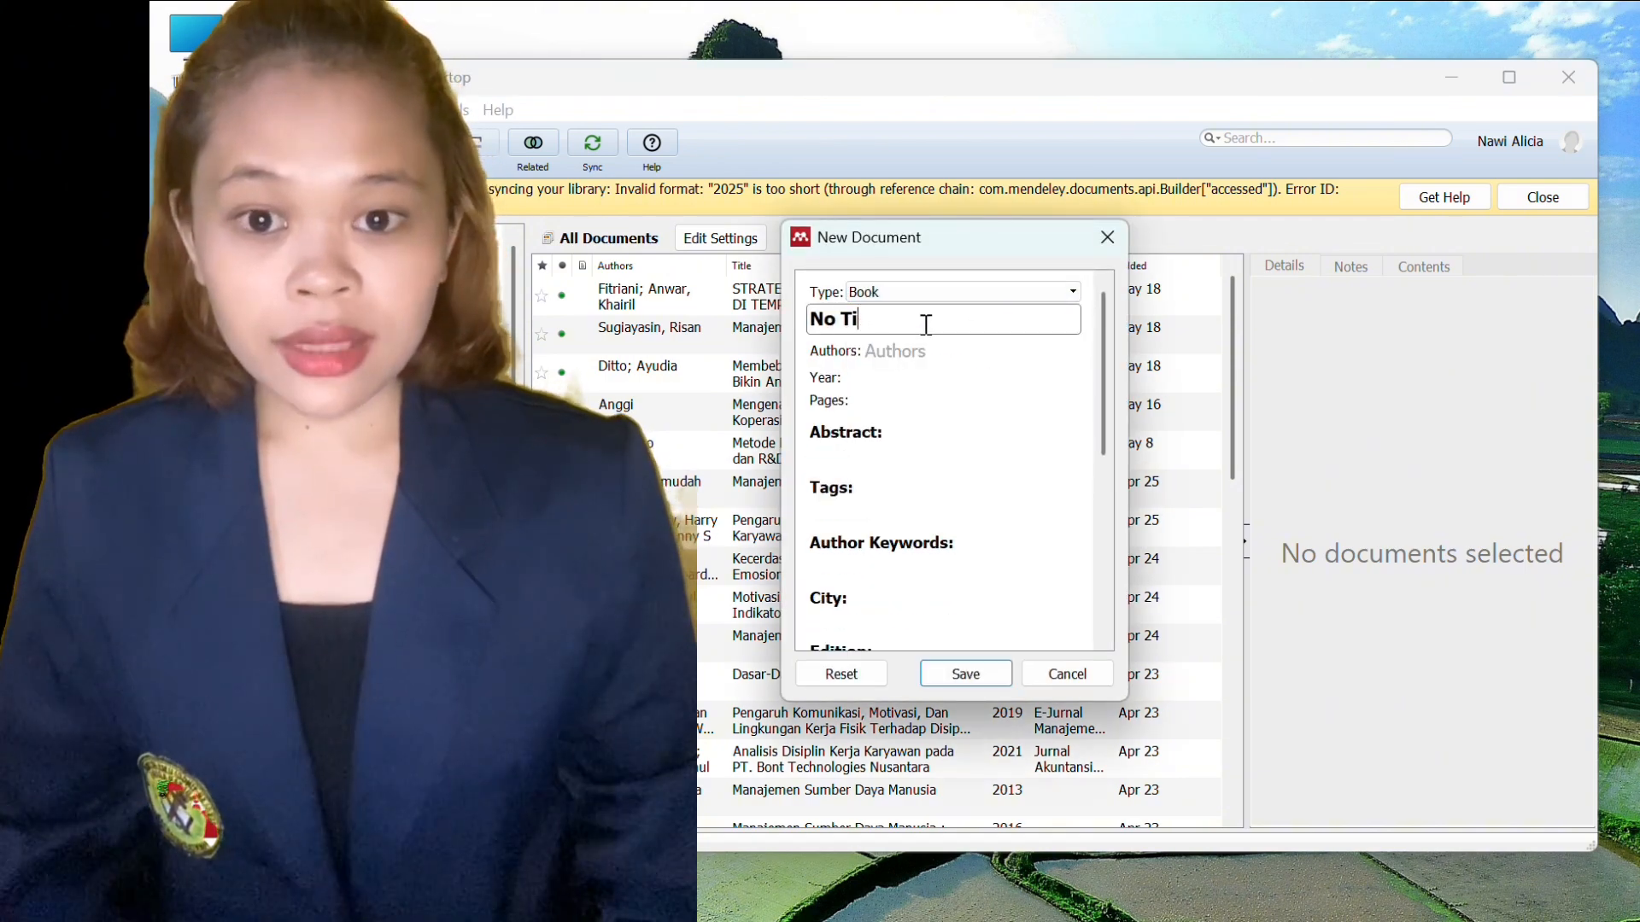
key("BackSpace")
key("BackSpace")
key("BackSpace")
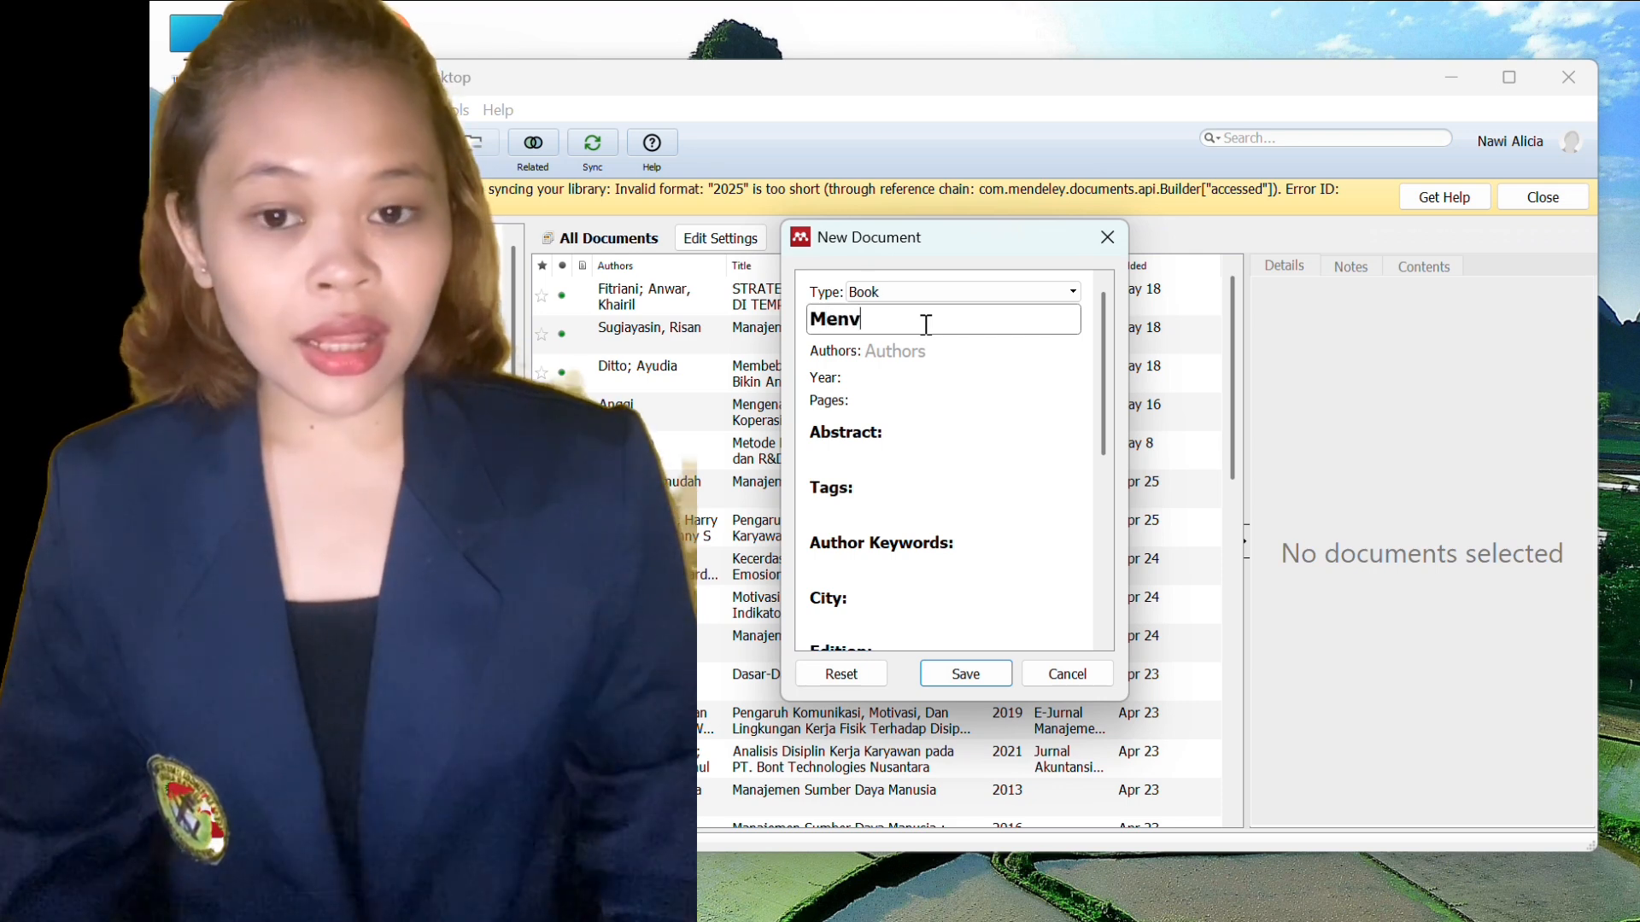
type("Mencetak")
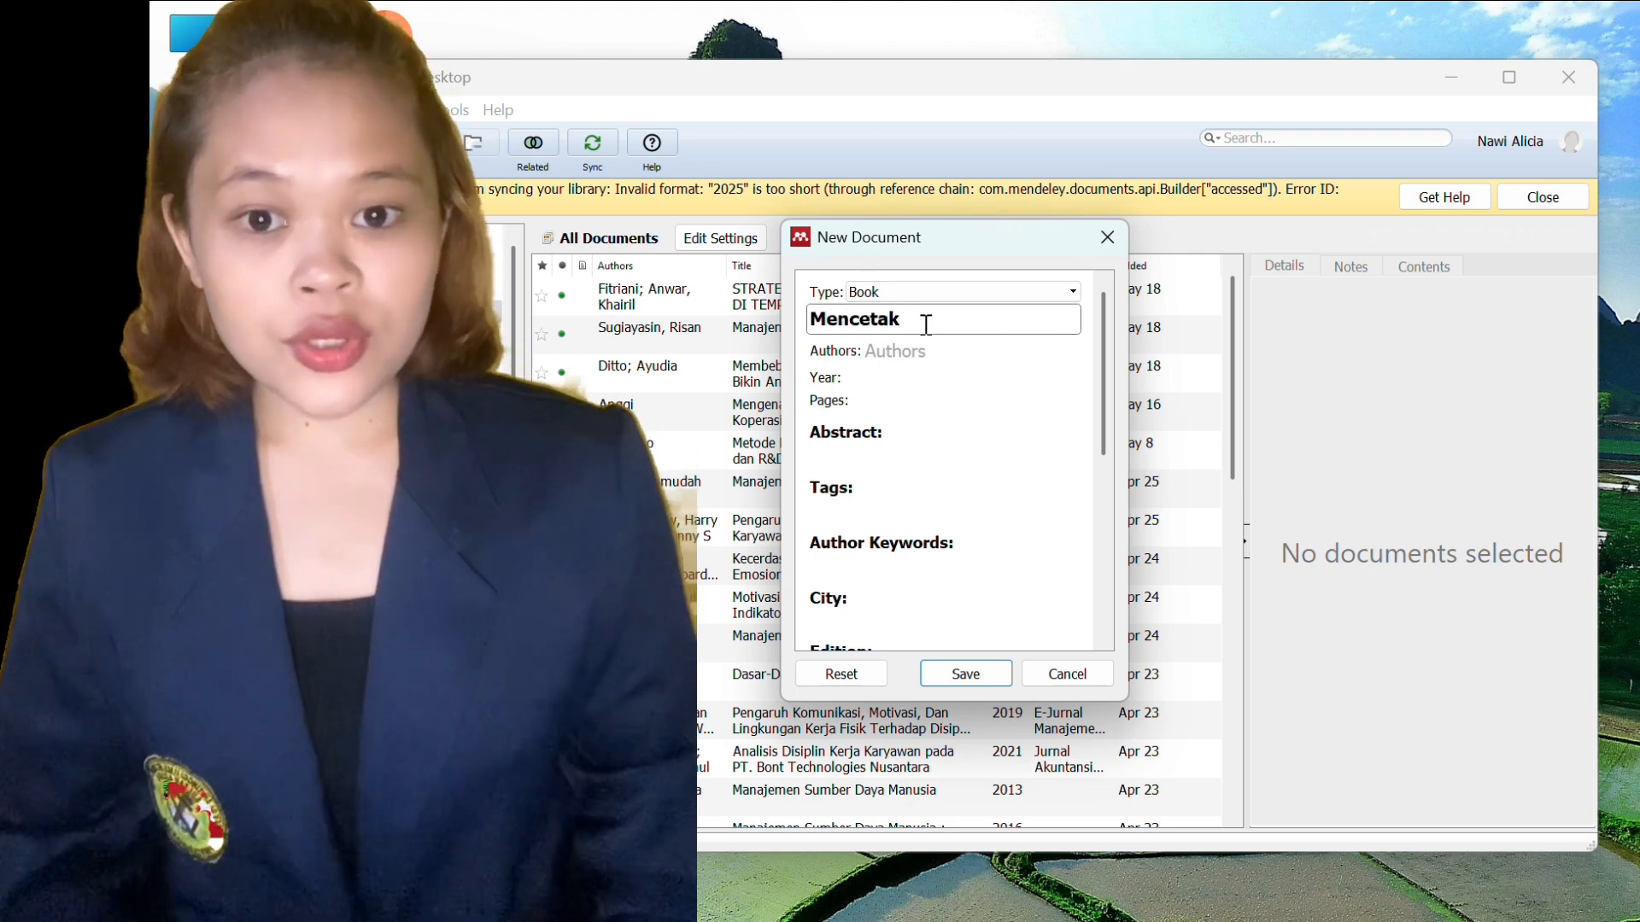
type("  Wiraus")
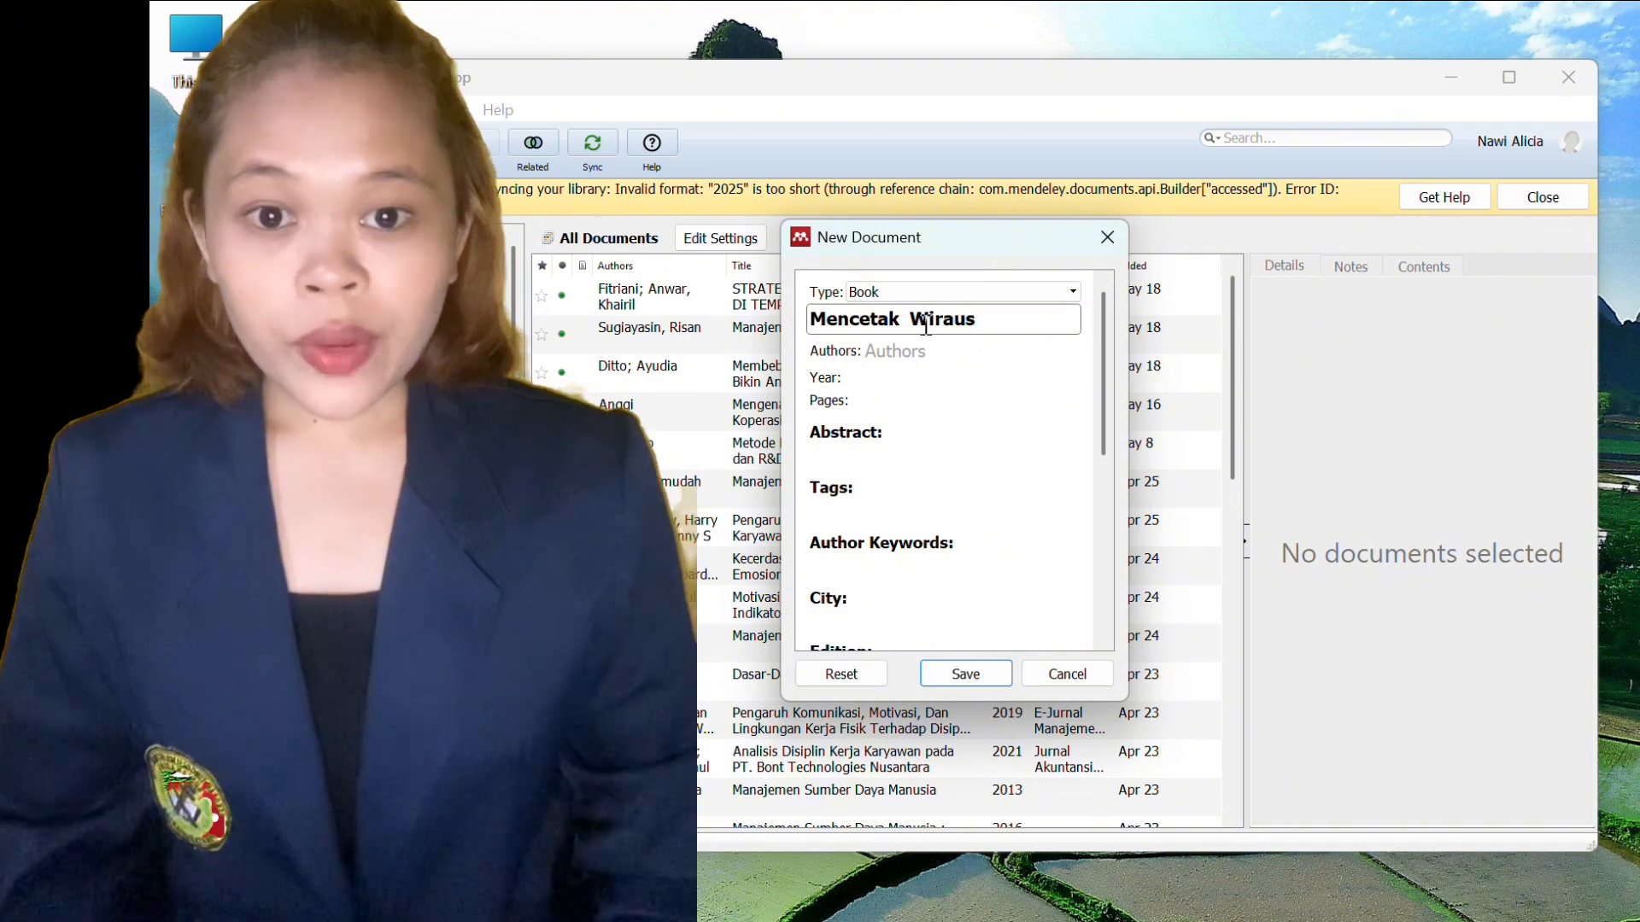
type("aha Muda ")
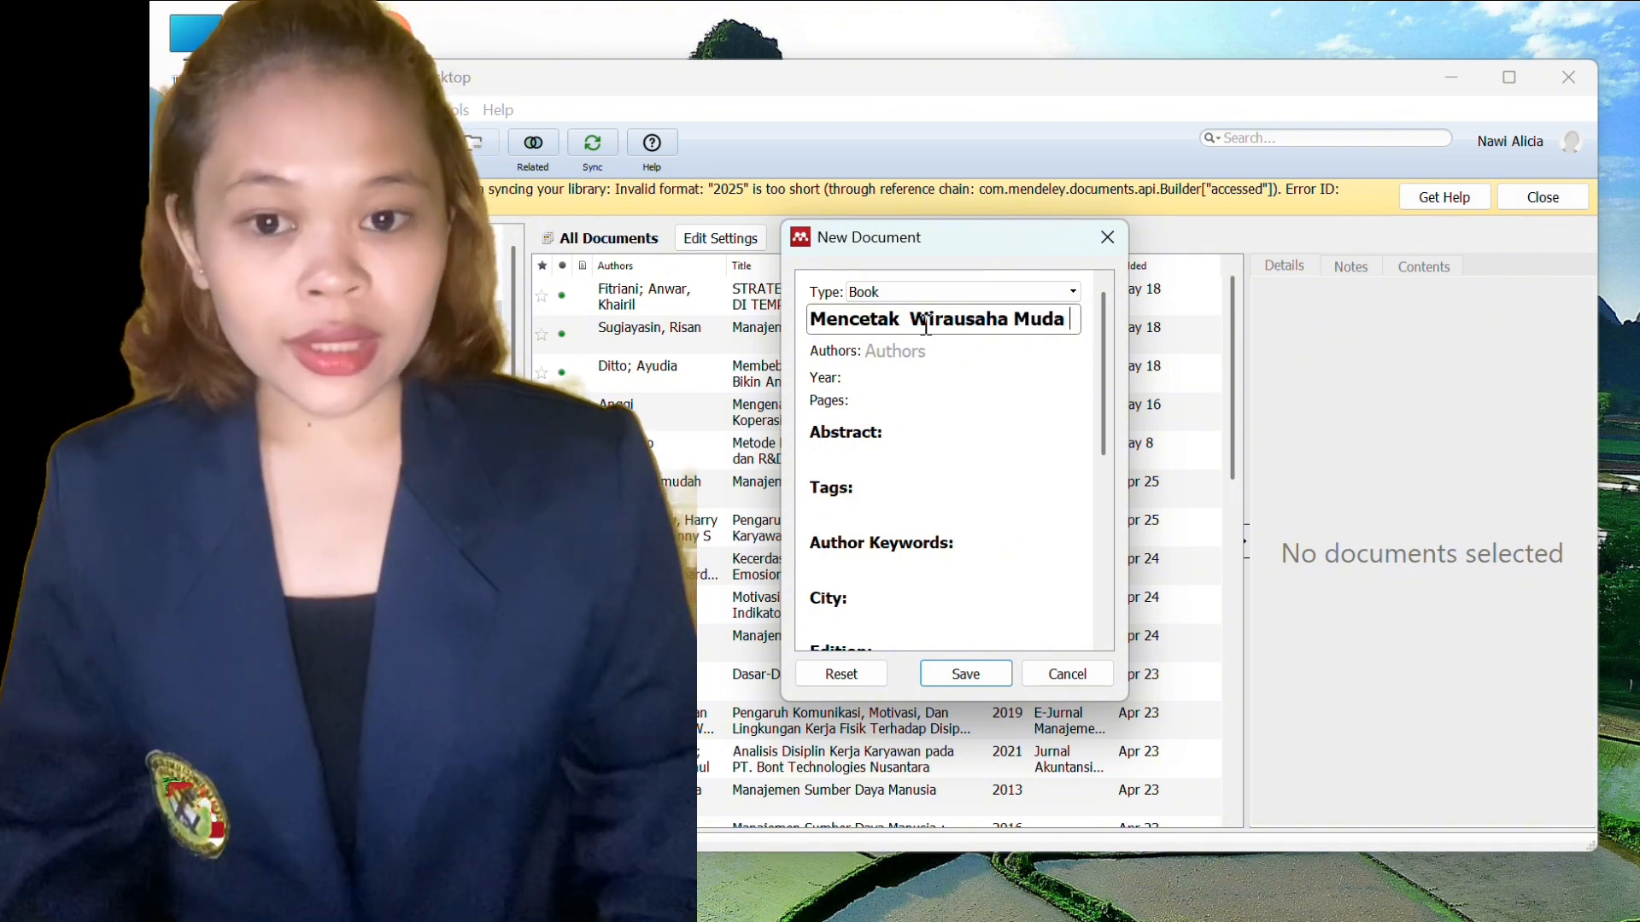
type("Di Era ")
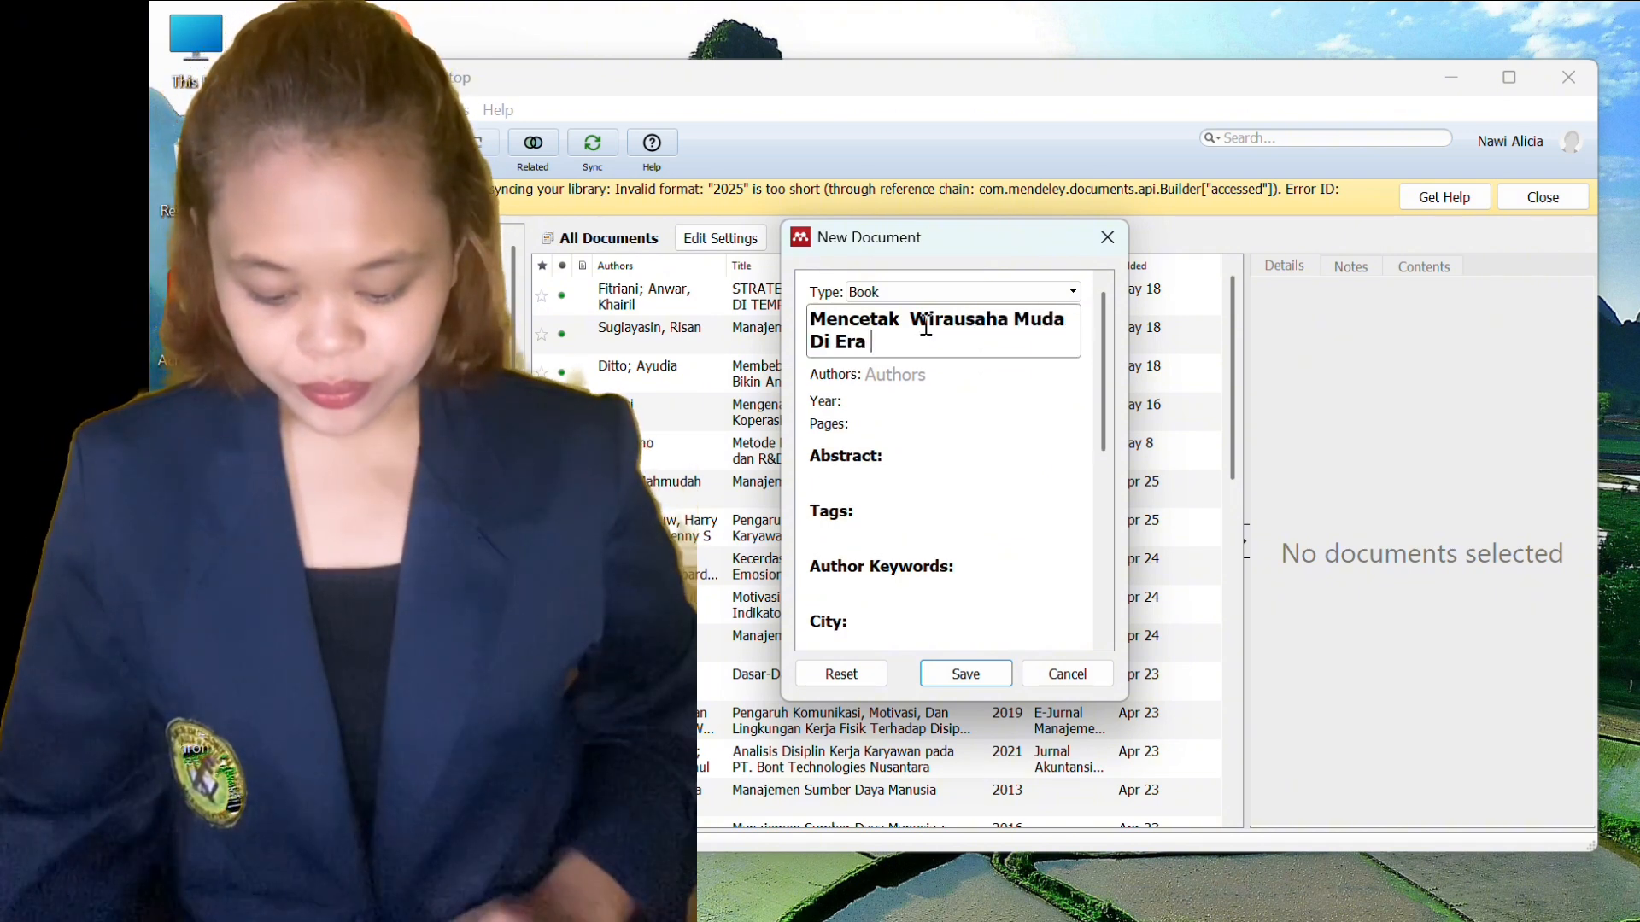
type("Digital 5.0")
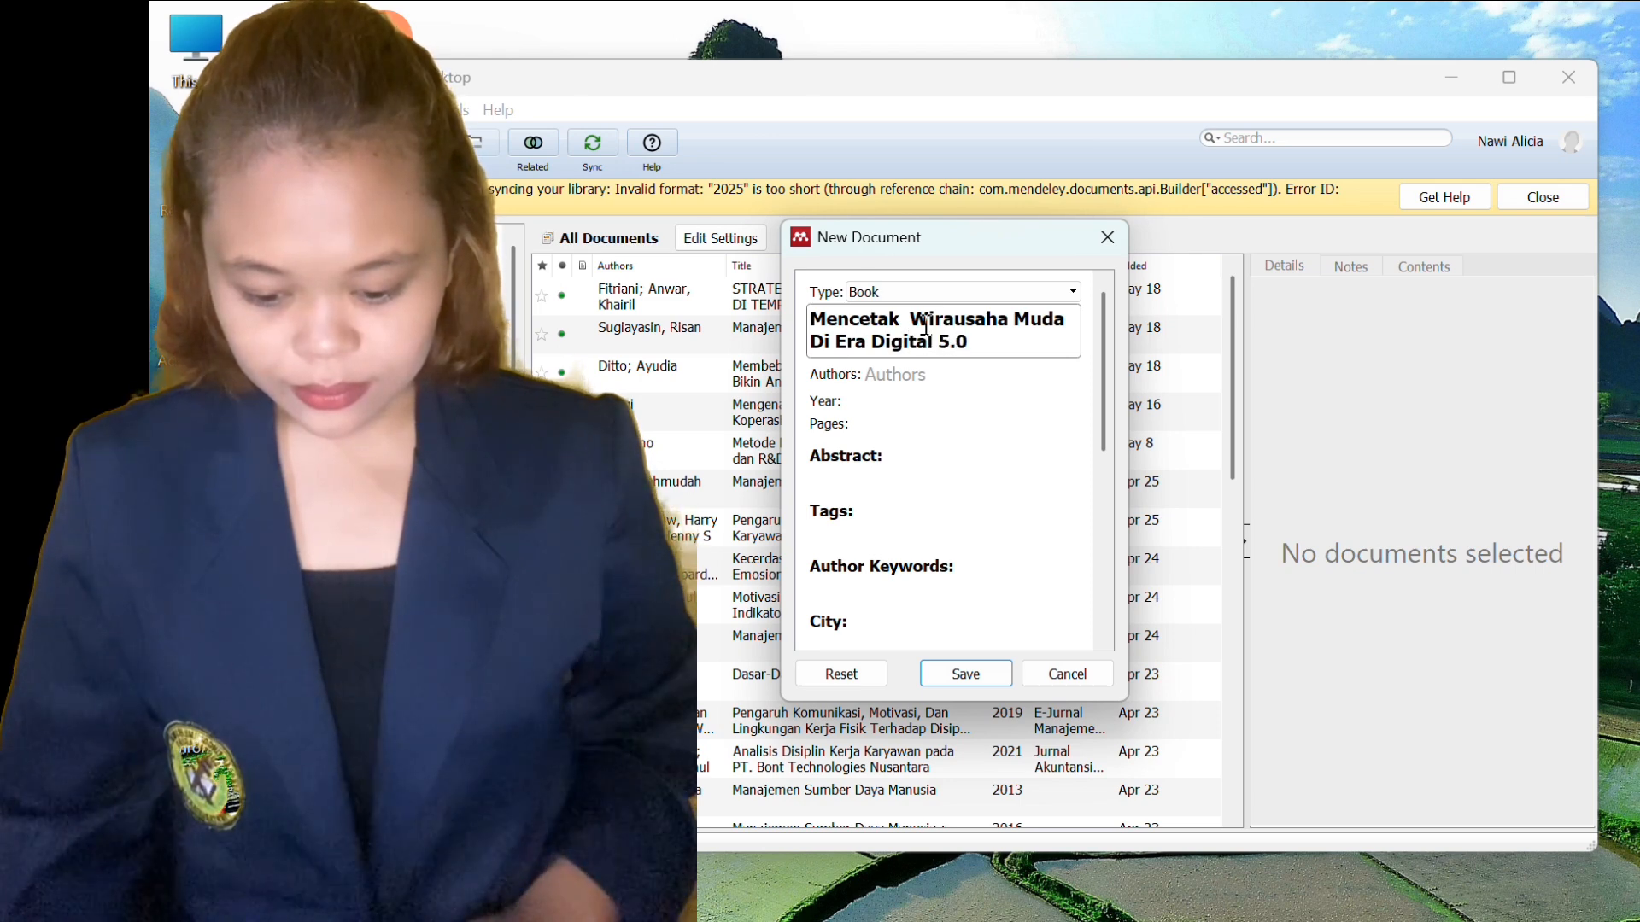
Enter the book author's name in the entry, last name first
left_click(951, 376)
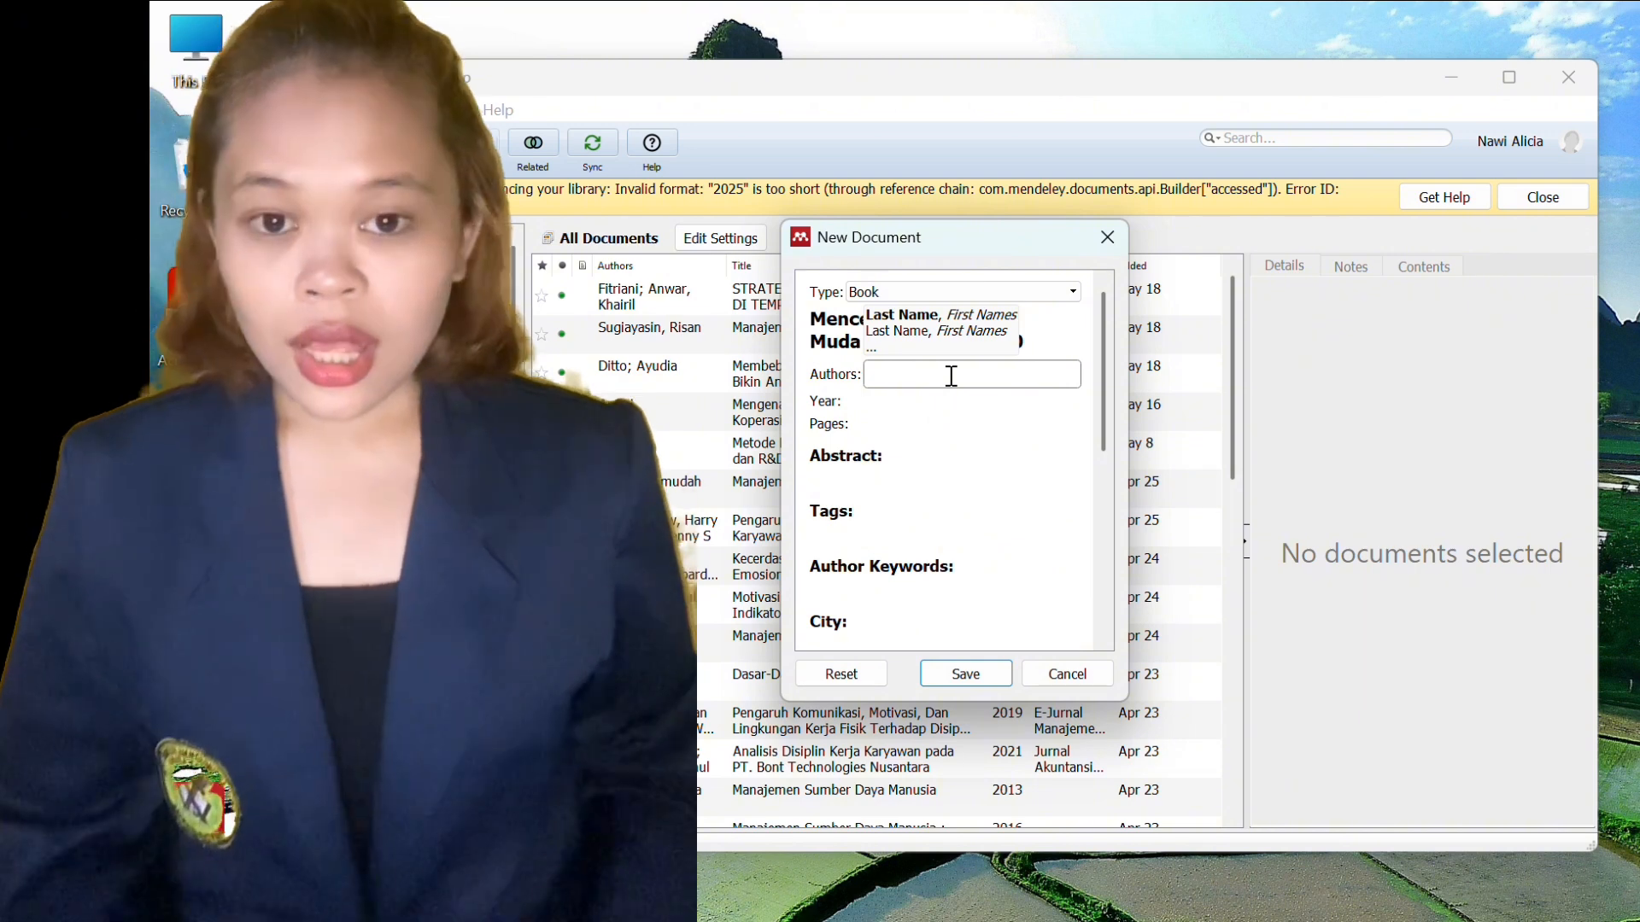
type("Ru")
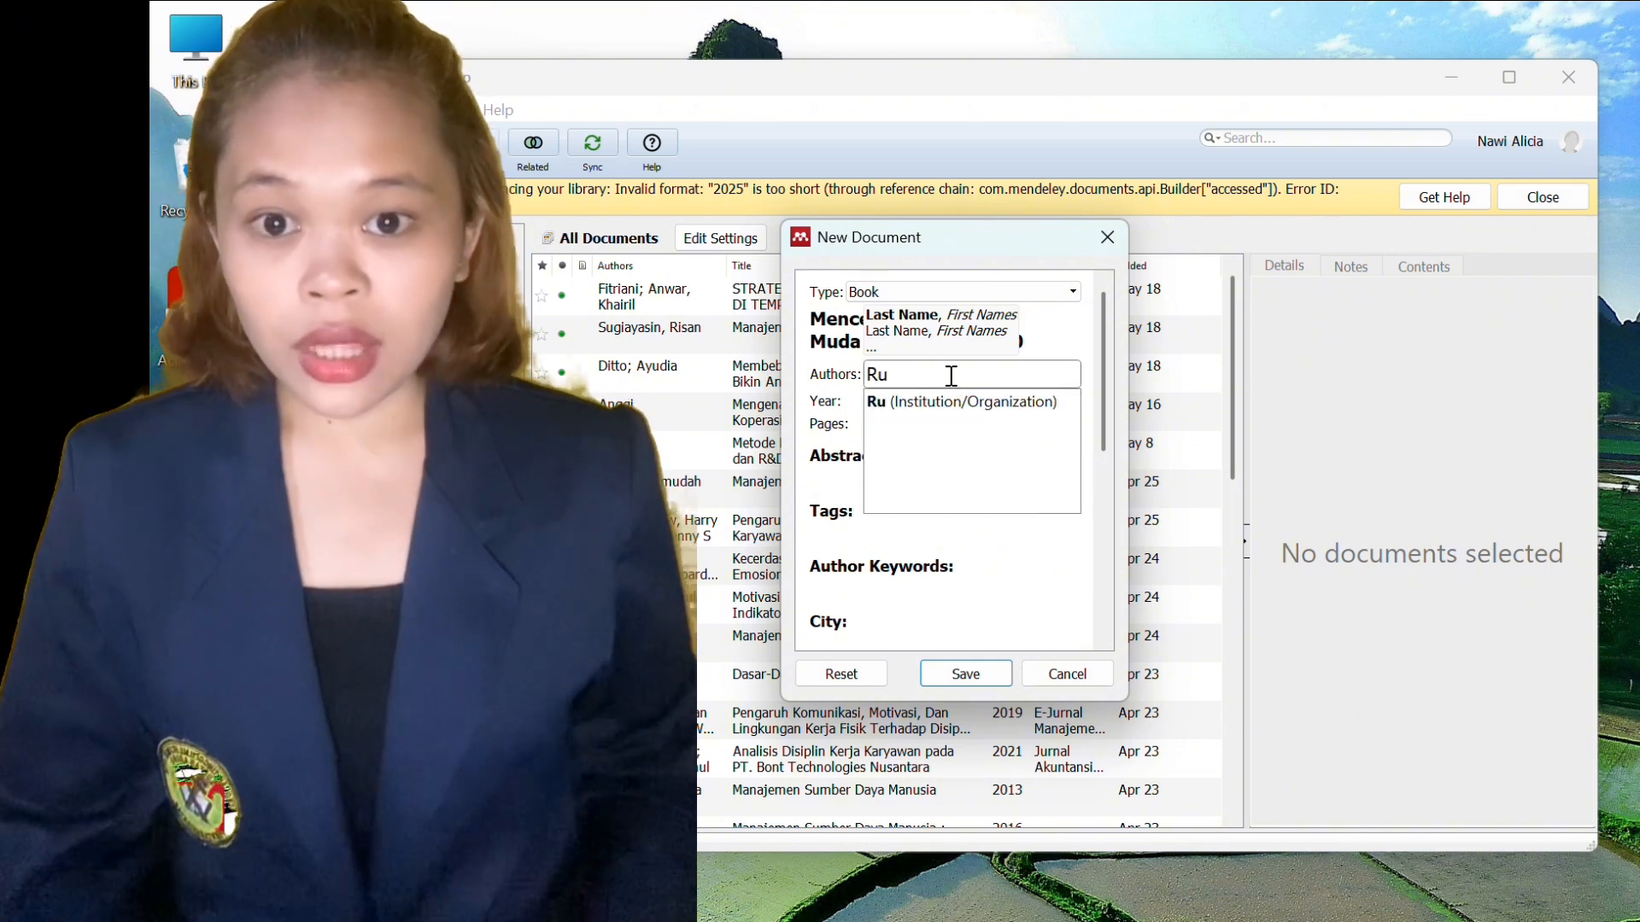
type("sya")
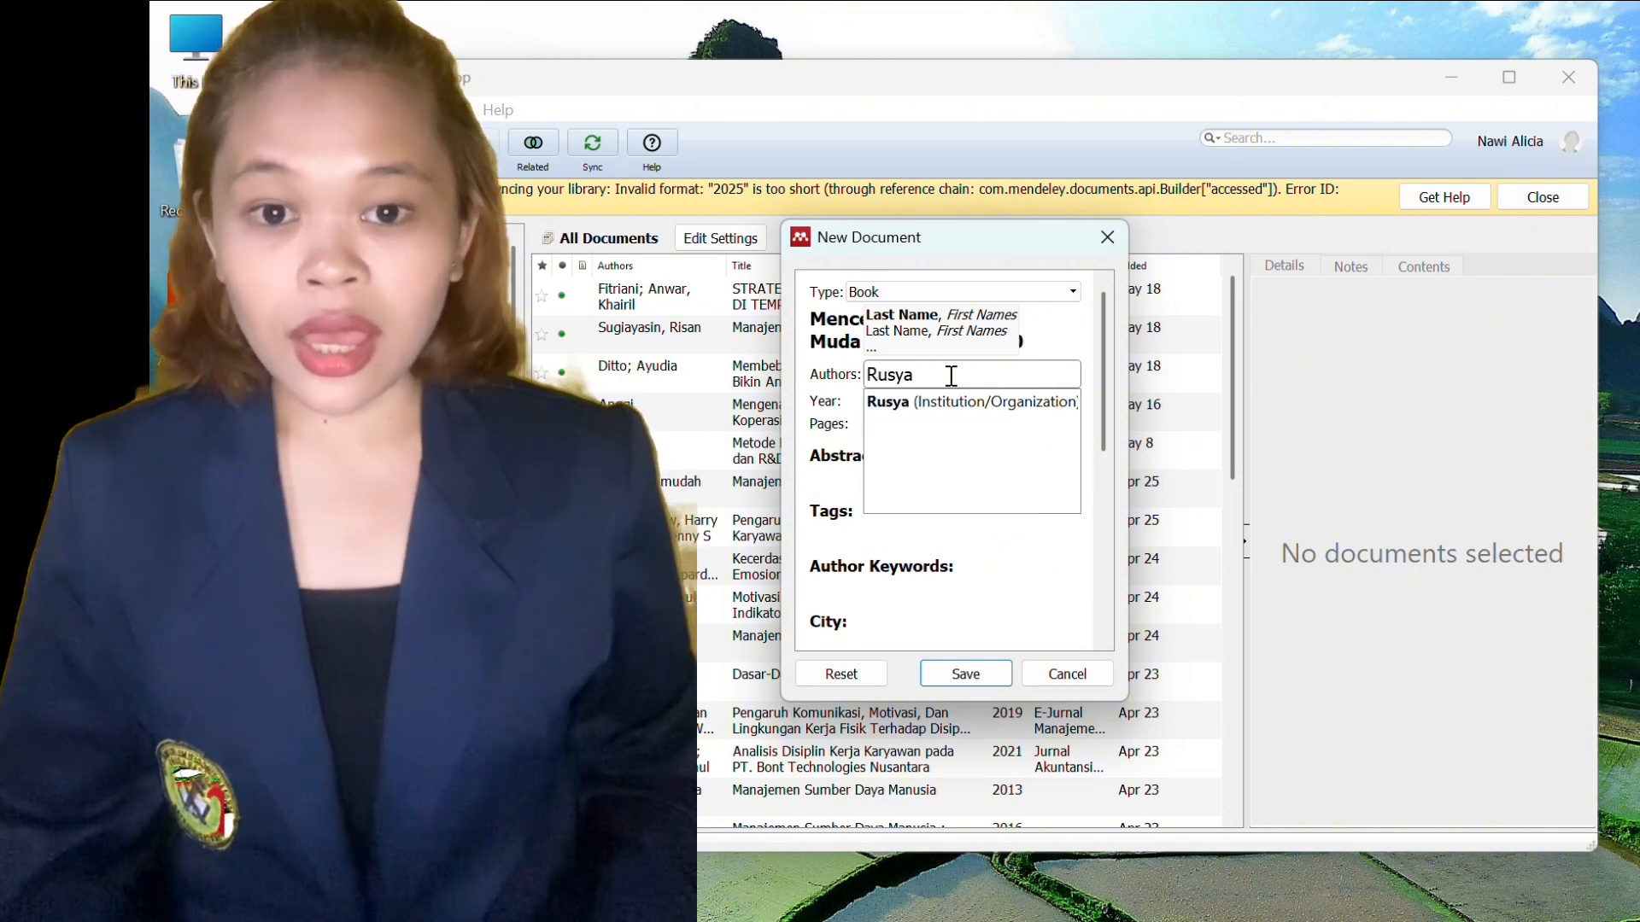
type("msu, Iim")
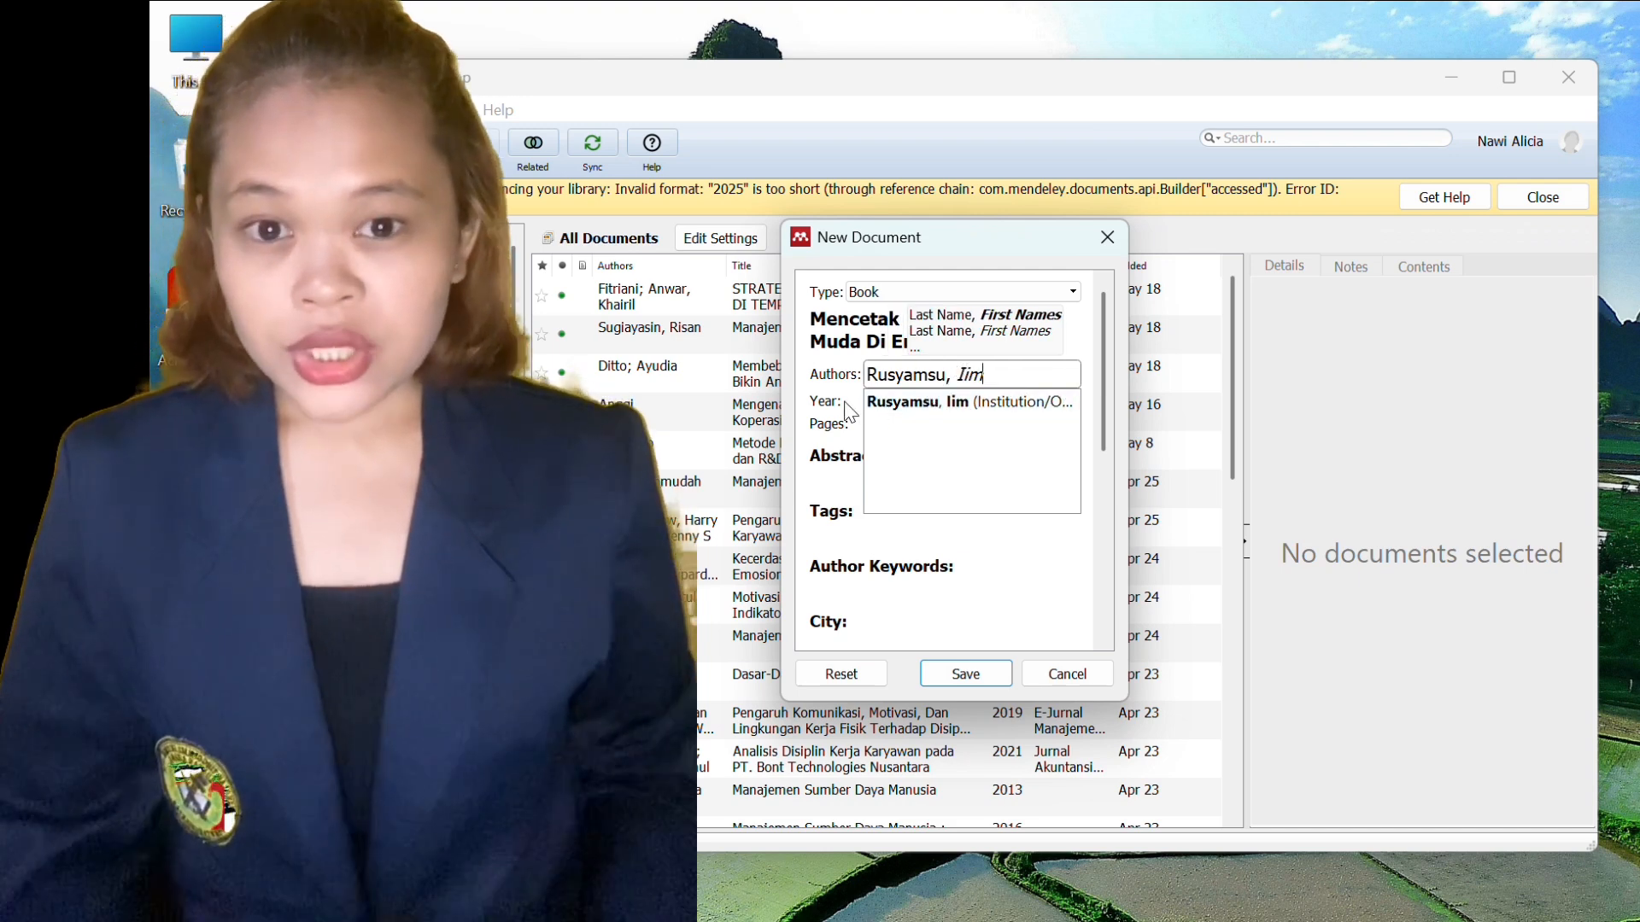
key("Return")
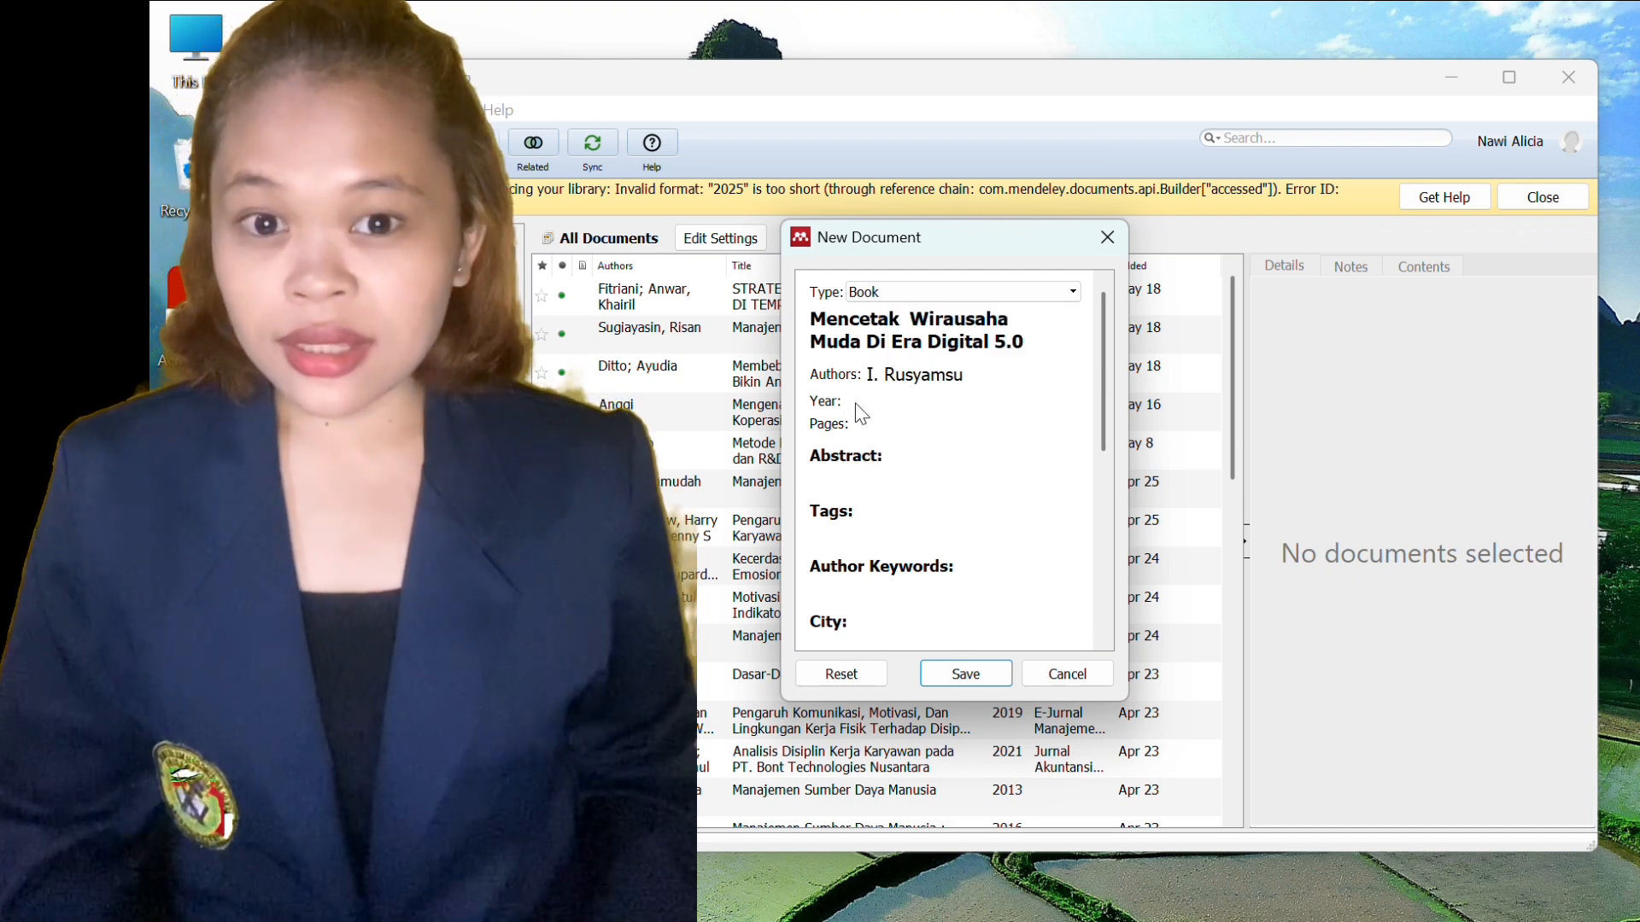
Set the book's year to 2024, pages to 150, city to Yogyakarta and edition to Cet.1
left_click(913, 401)
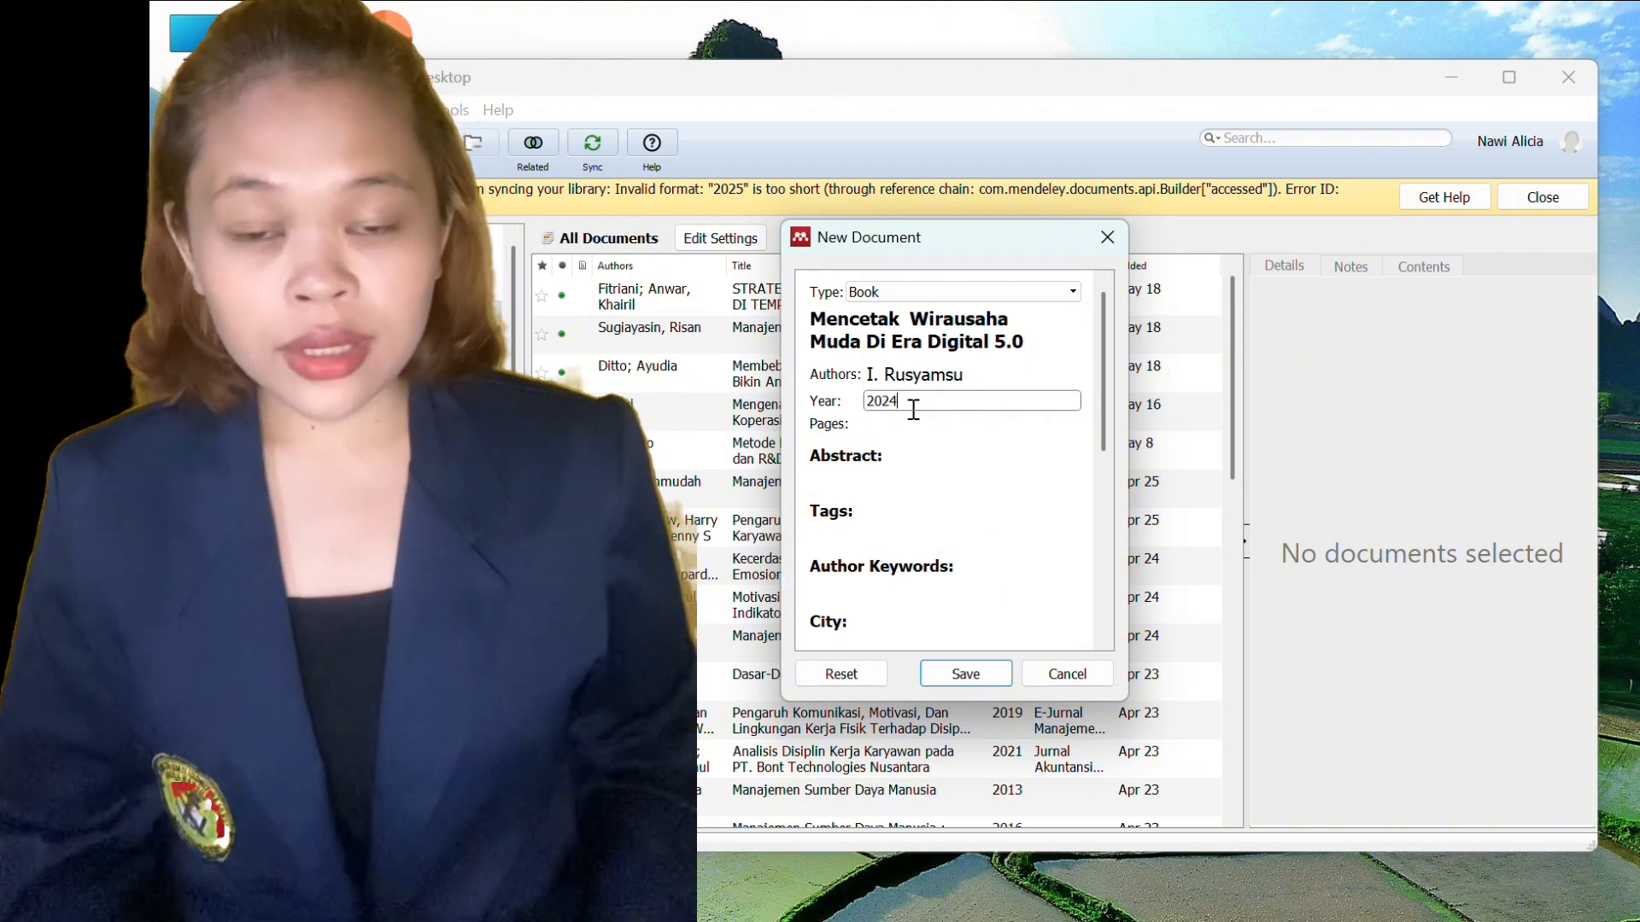
left_click(942, 425)
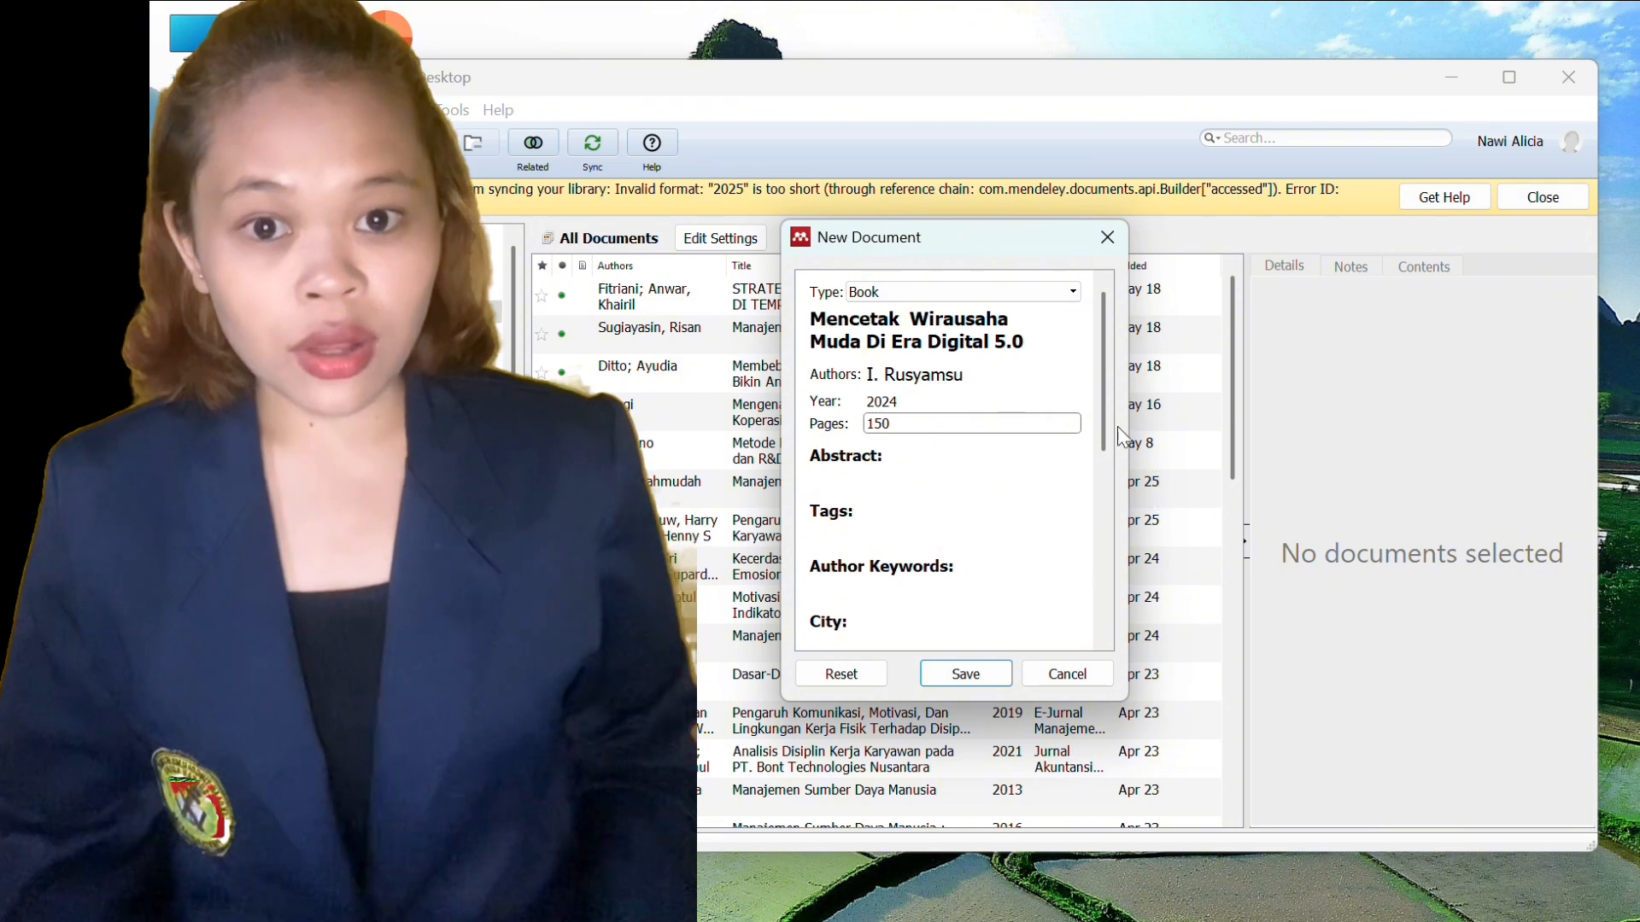
left_click_drag(1102, 417, 1101, 527)
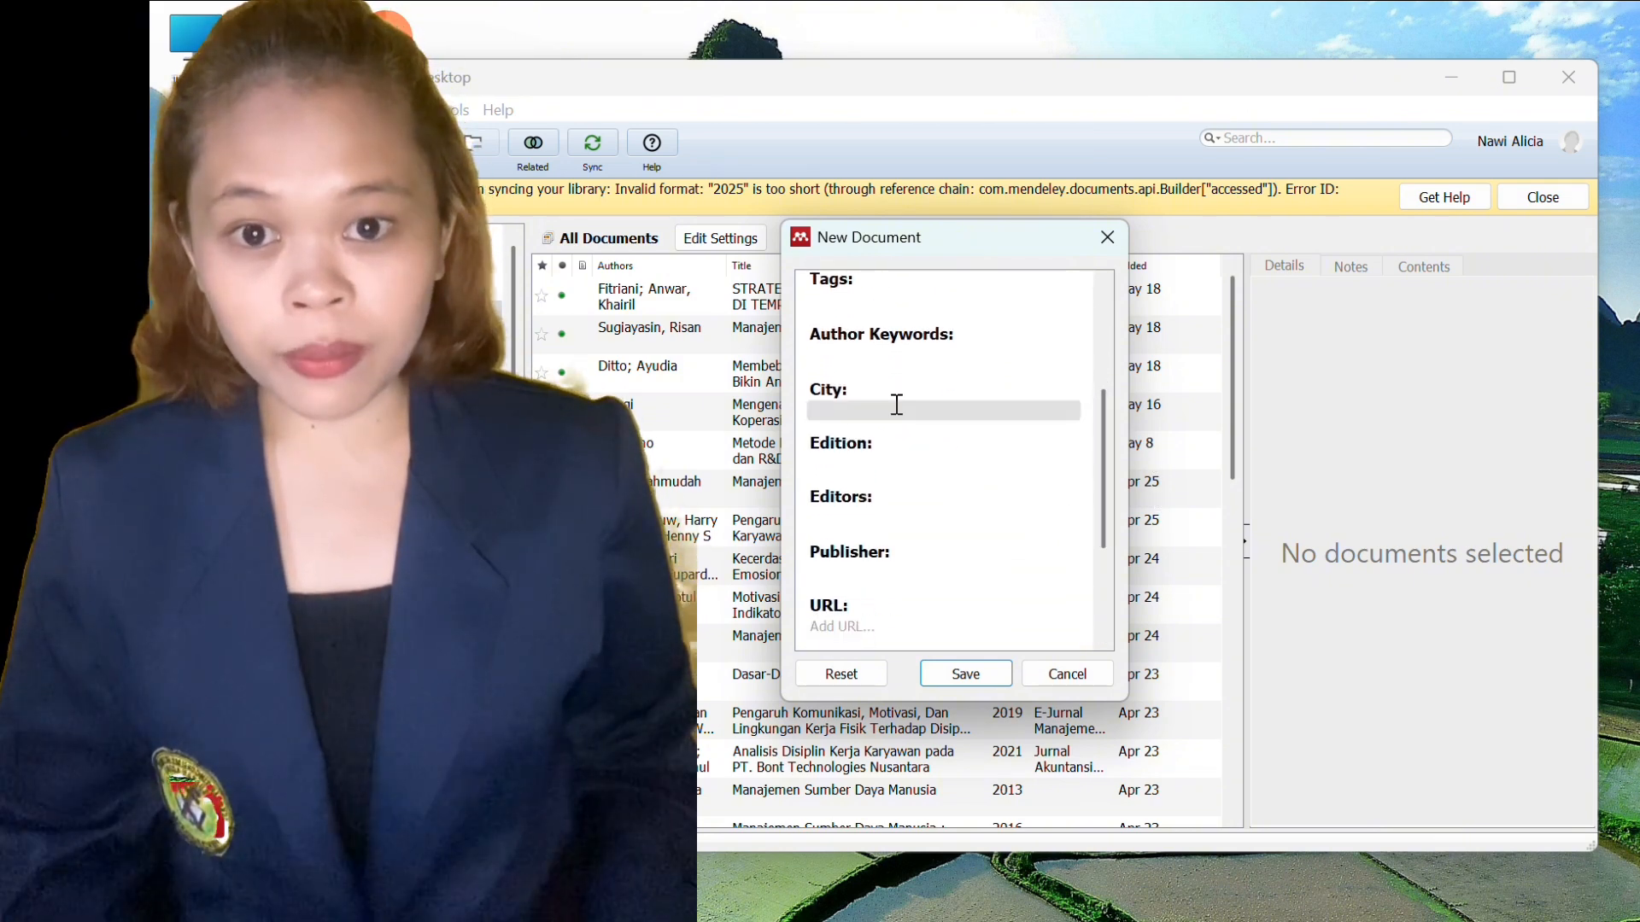
left_click(897, 407)
type("Yogyakarta")
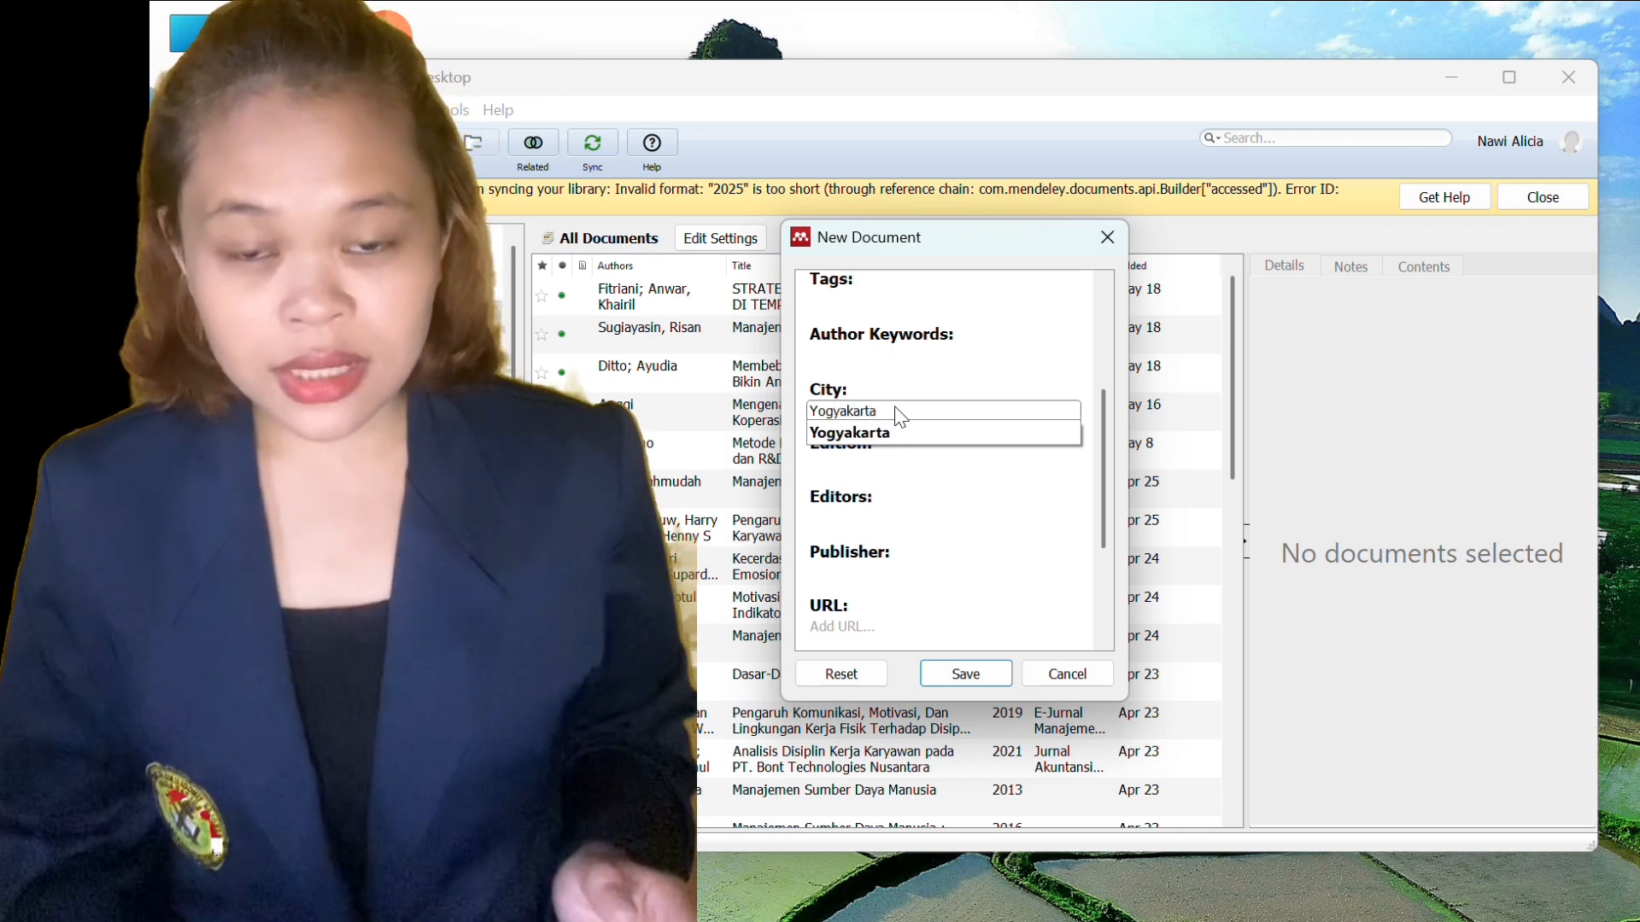
left_click(907, 468)
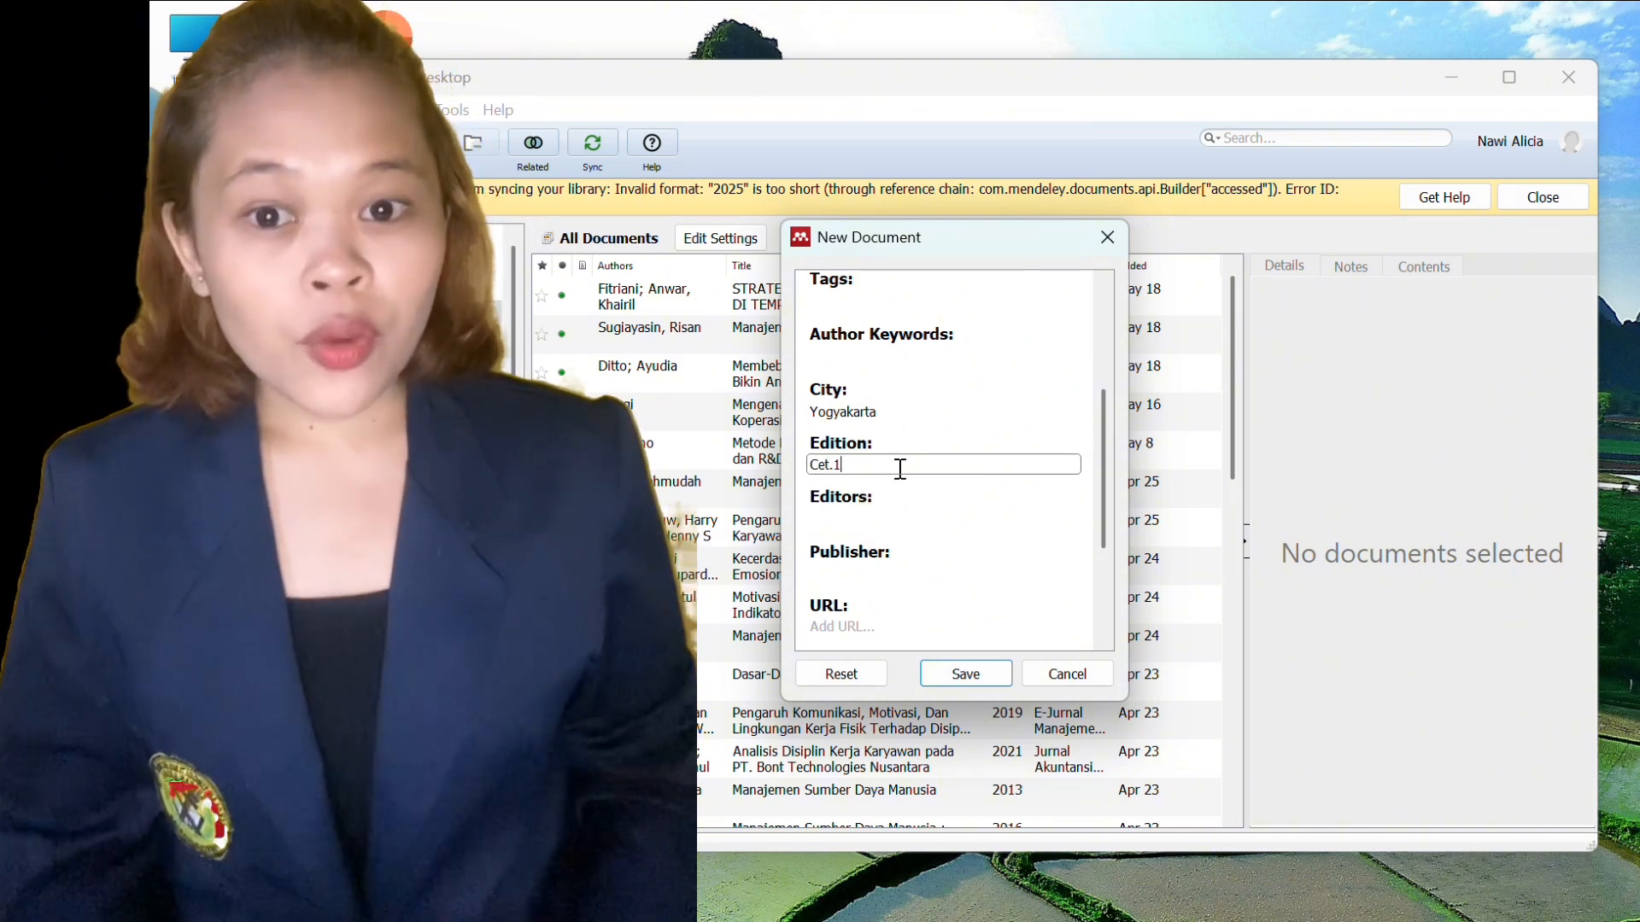
Enter the editor's name in the book entry, last name first
left_click(898, 523)
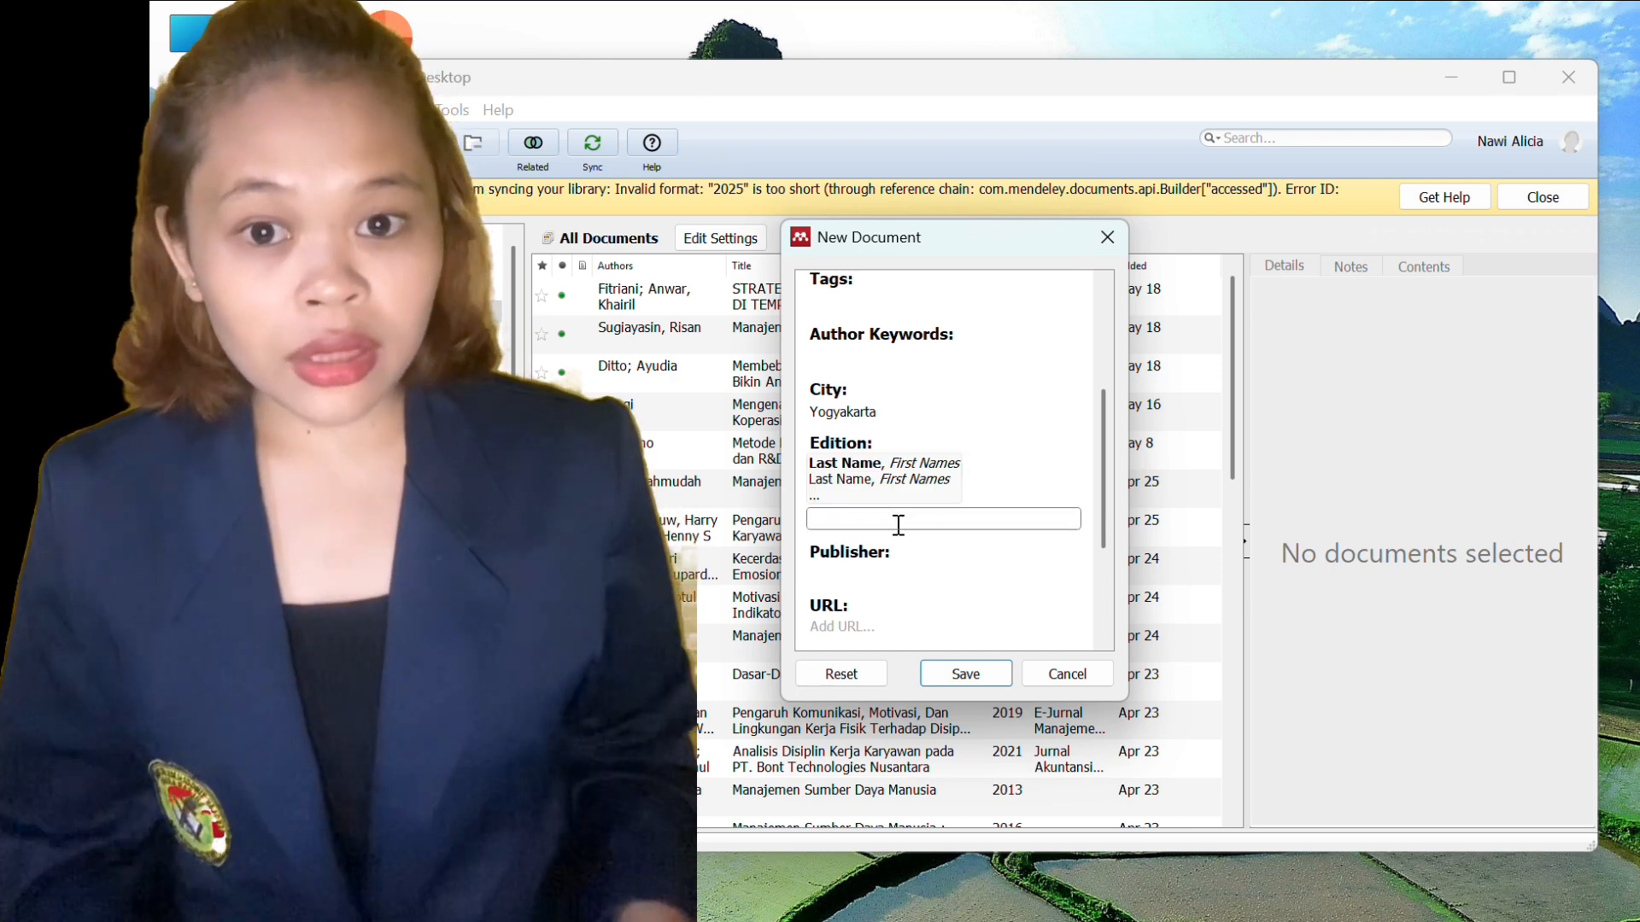
type("Is")
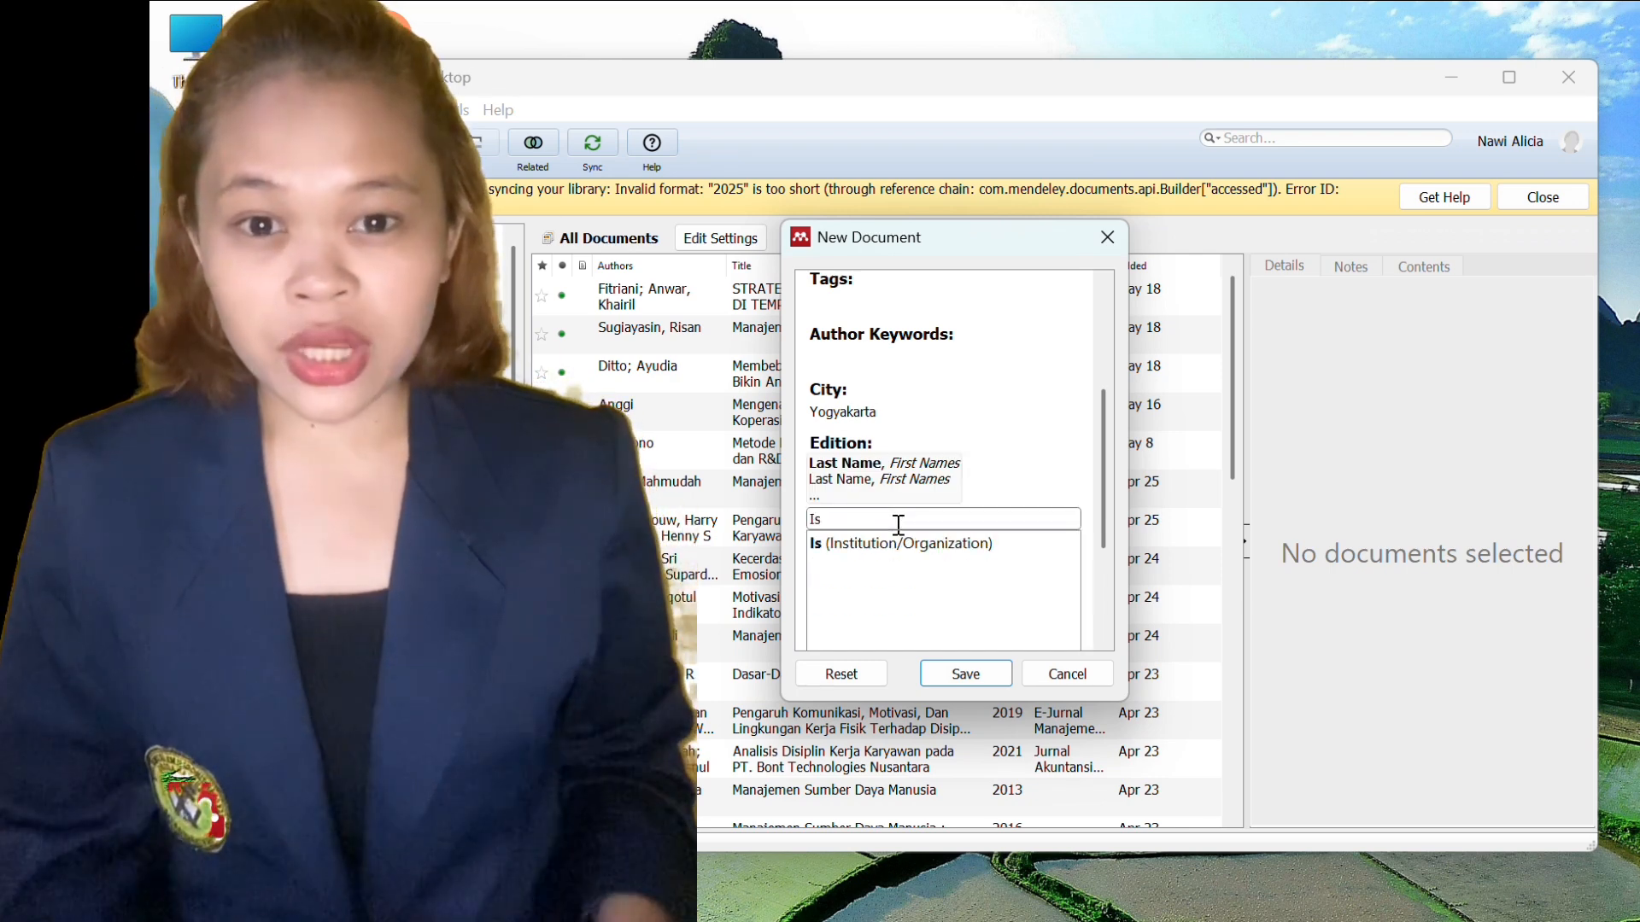
type("hartadi")
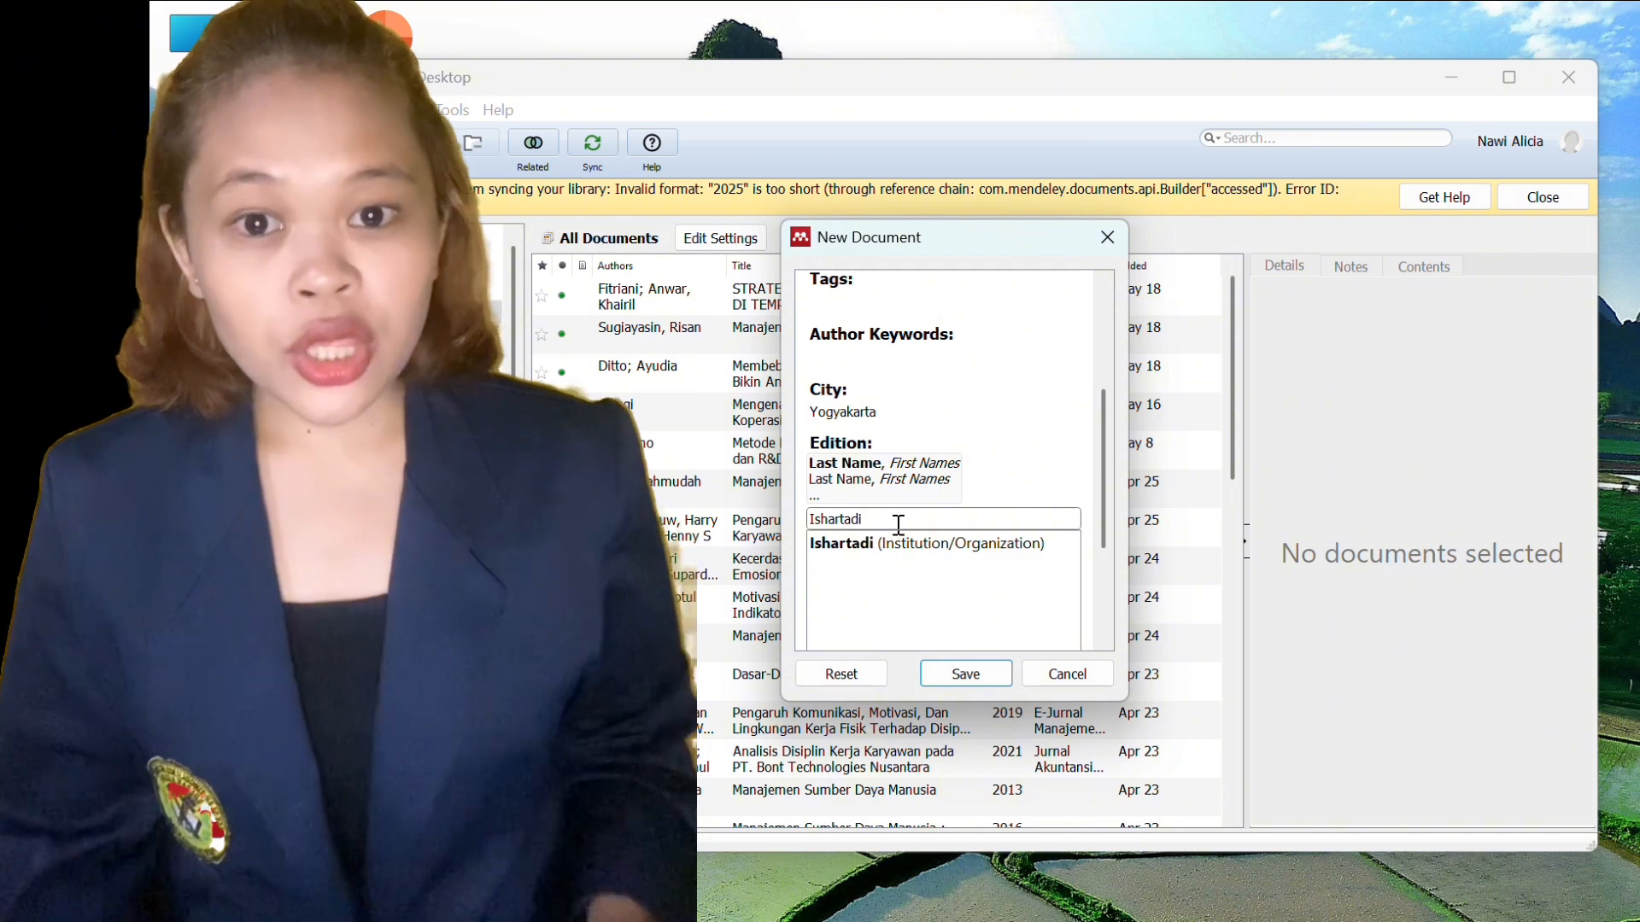
type(", ")
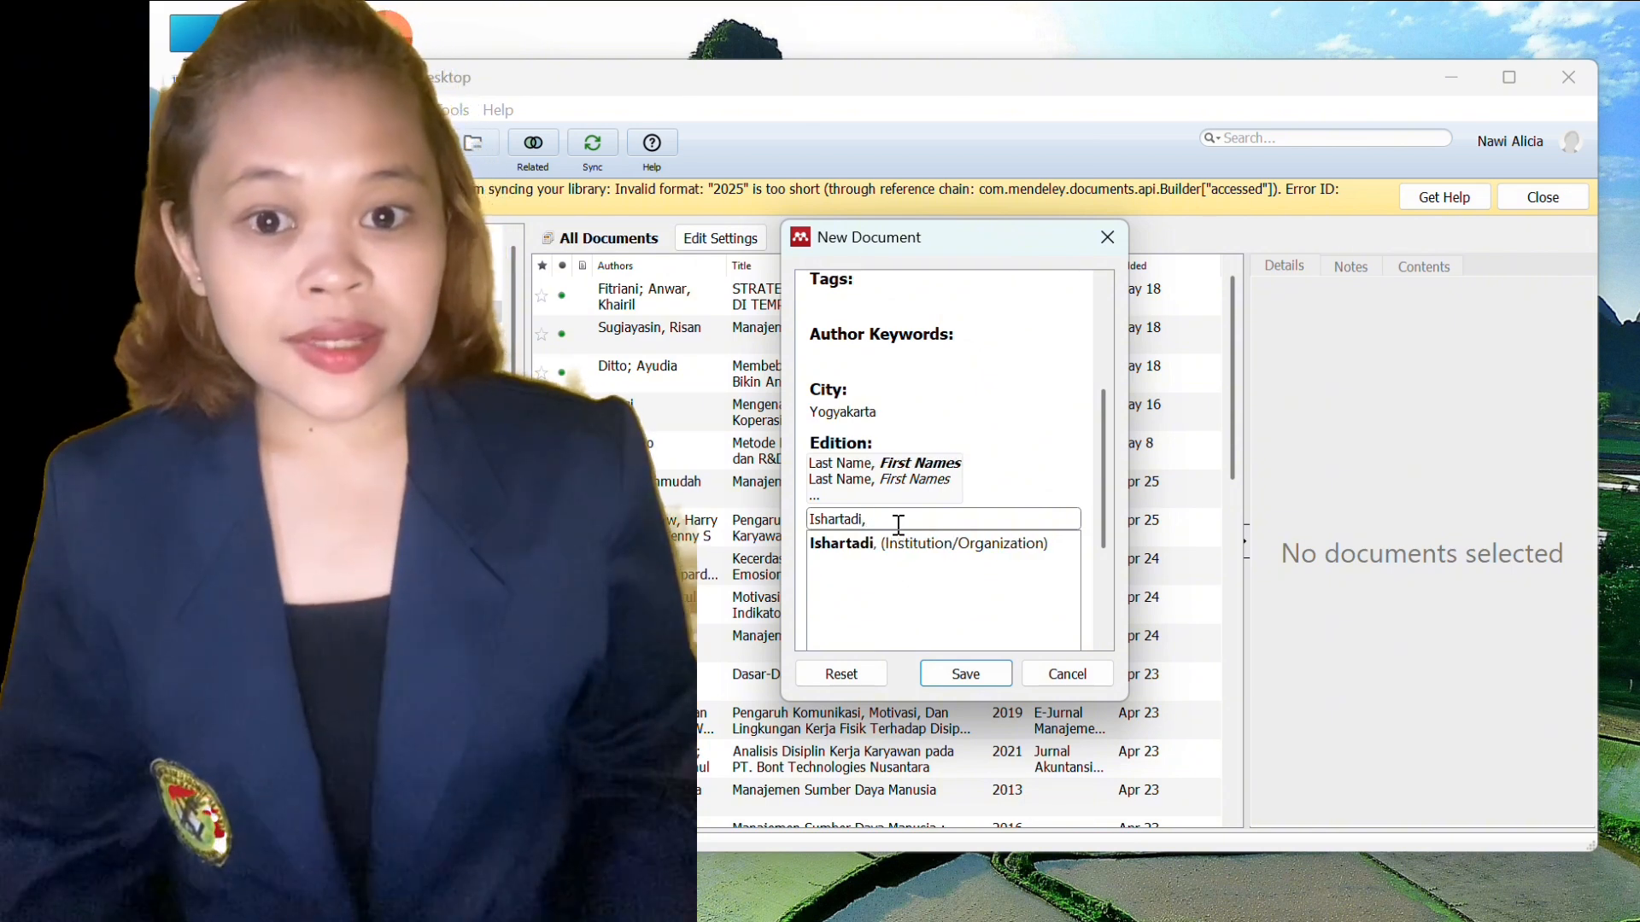
type("Arif")
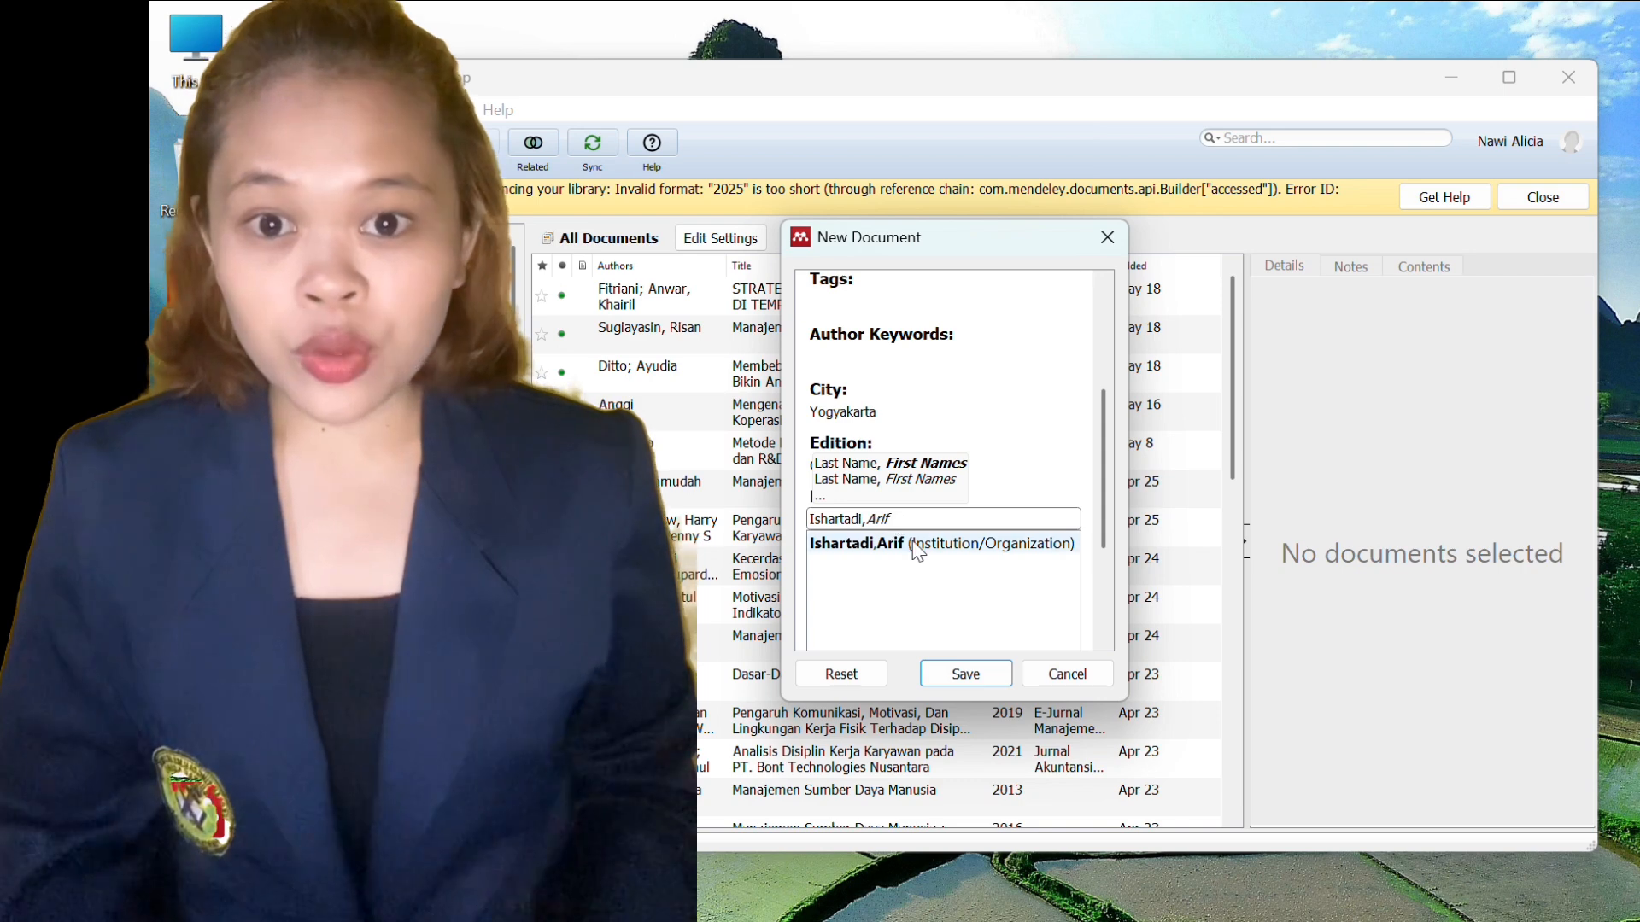
Set the book entry's publisher to "Anak Hebat Indonesia"
left_click_drag(1102, 521, 1089, 572)
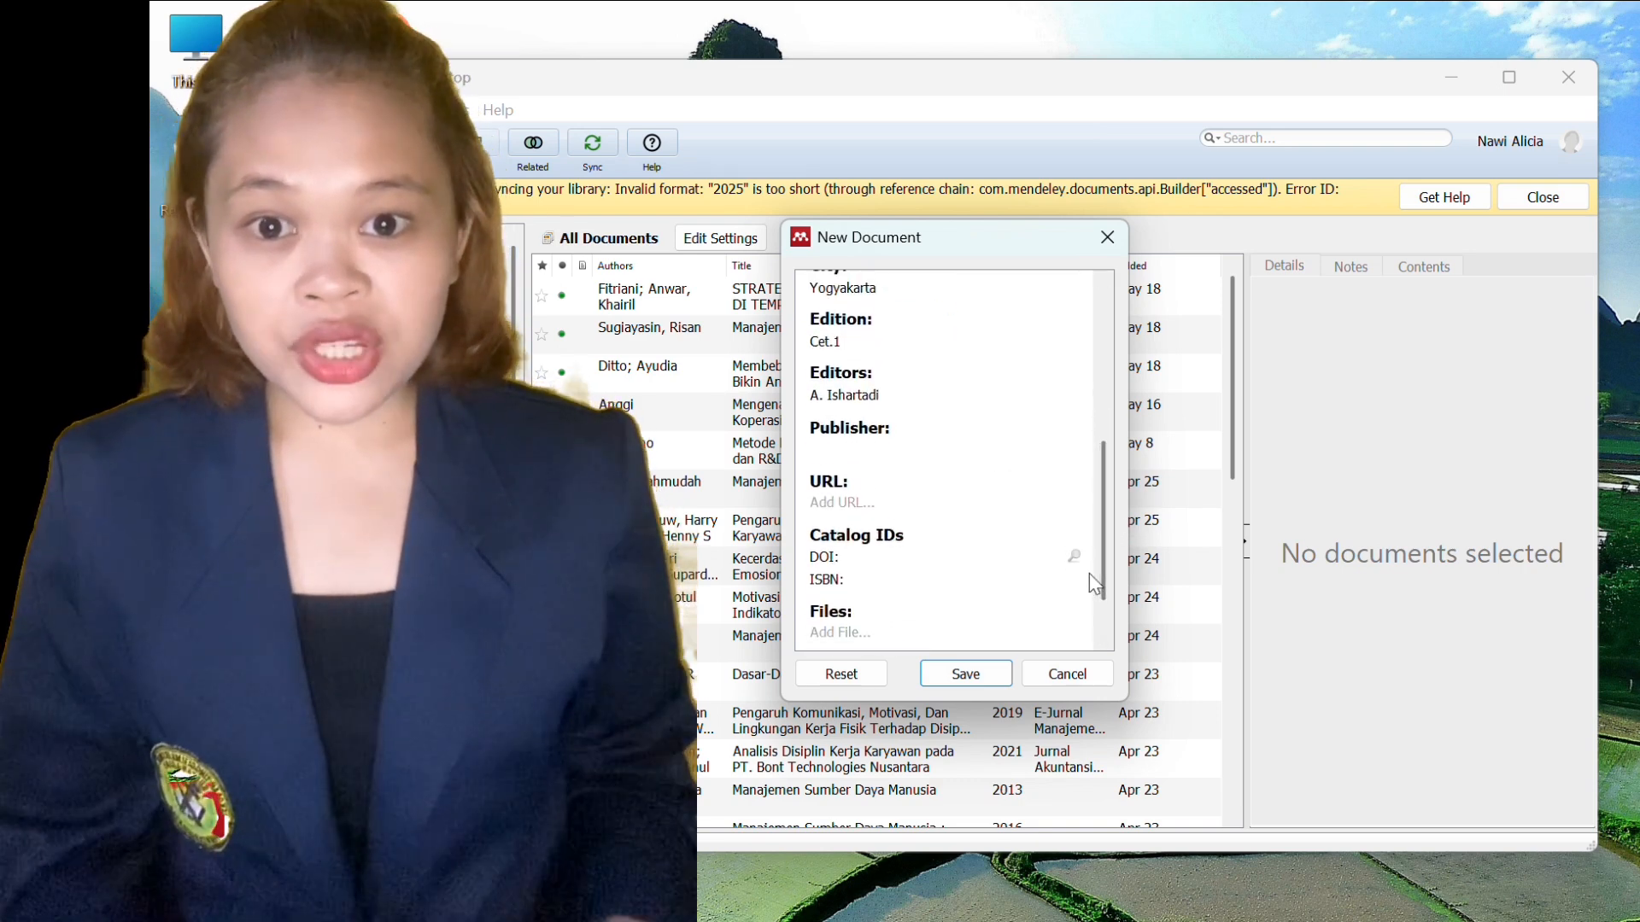
left_click(900, 449)
type("Anak Hebat Indonesia")
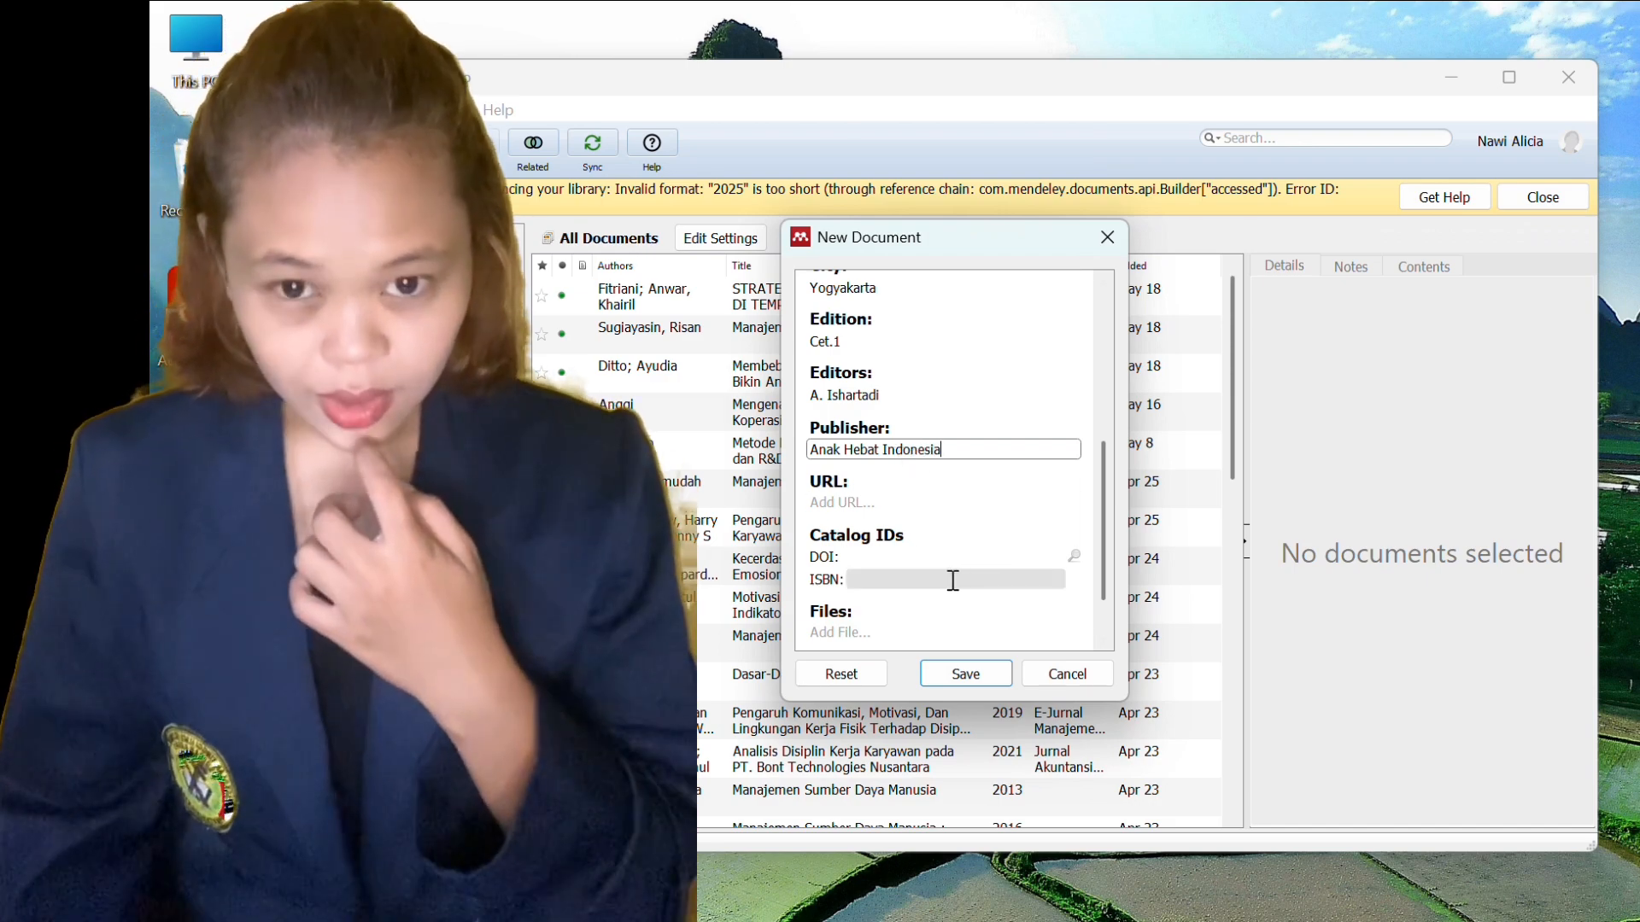
left_click(952, 581)
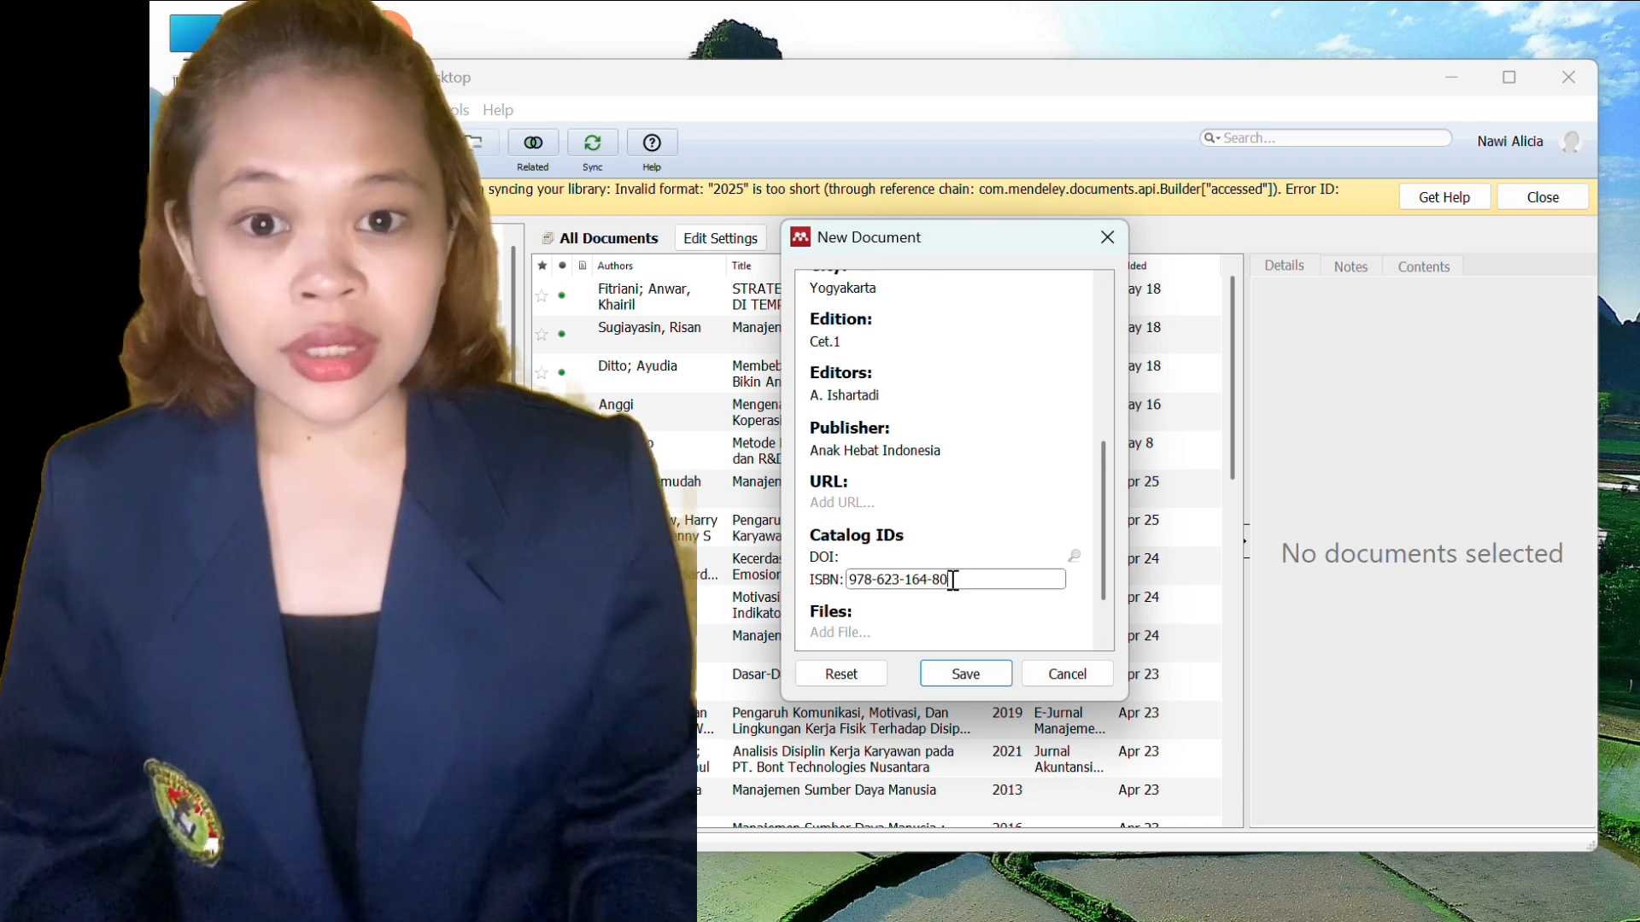
type("-3")
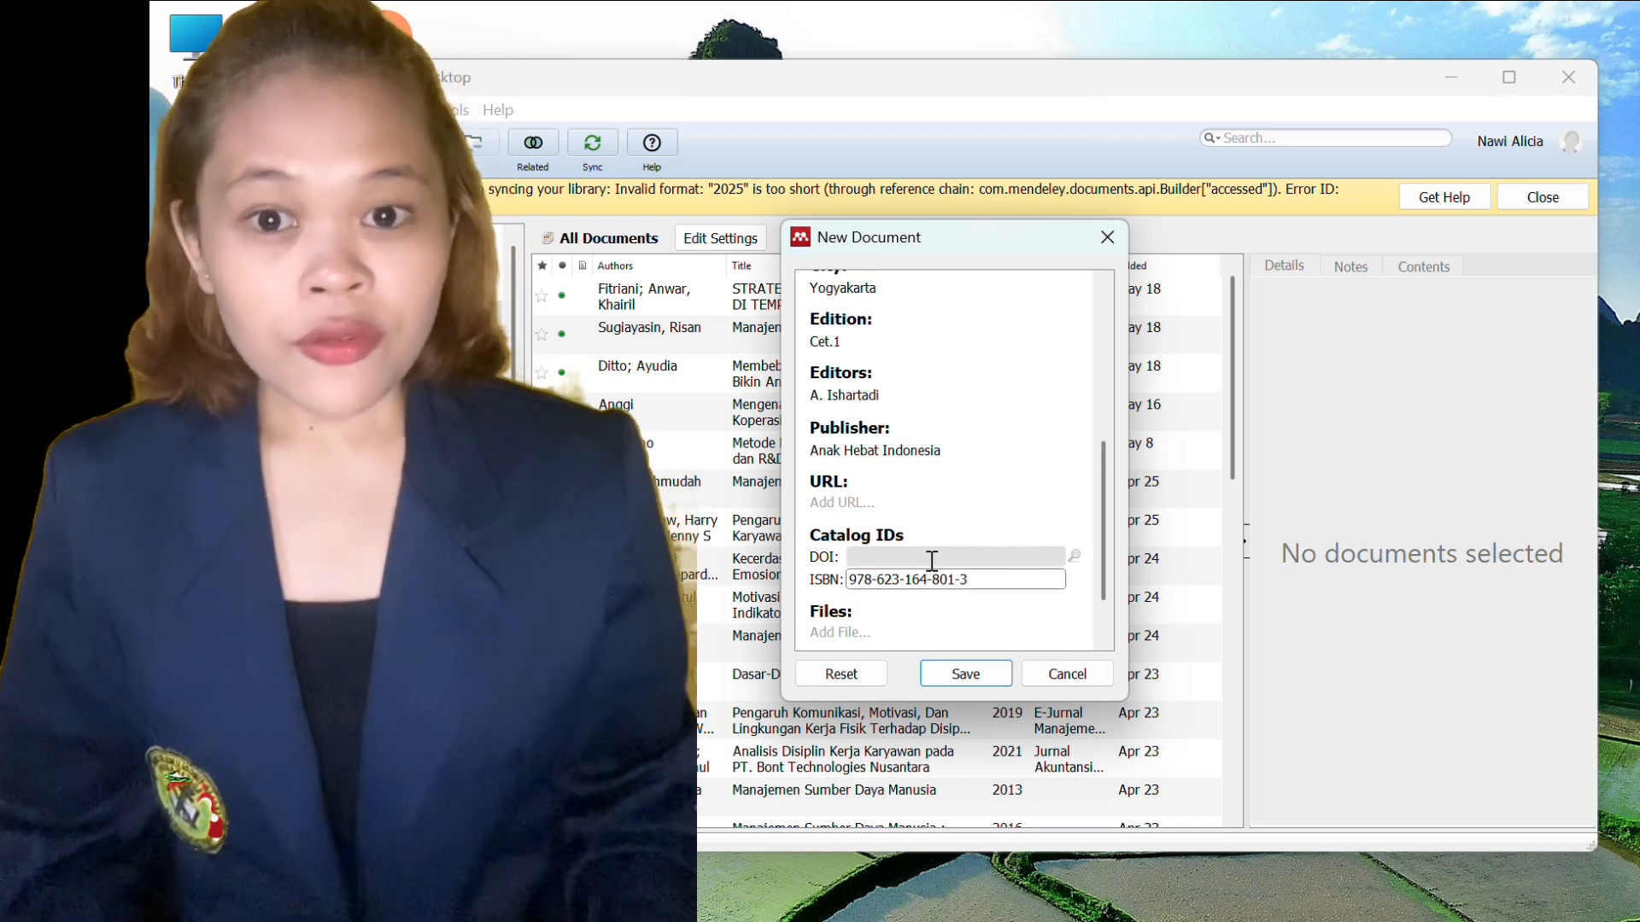
left_click(932, 559)
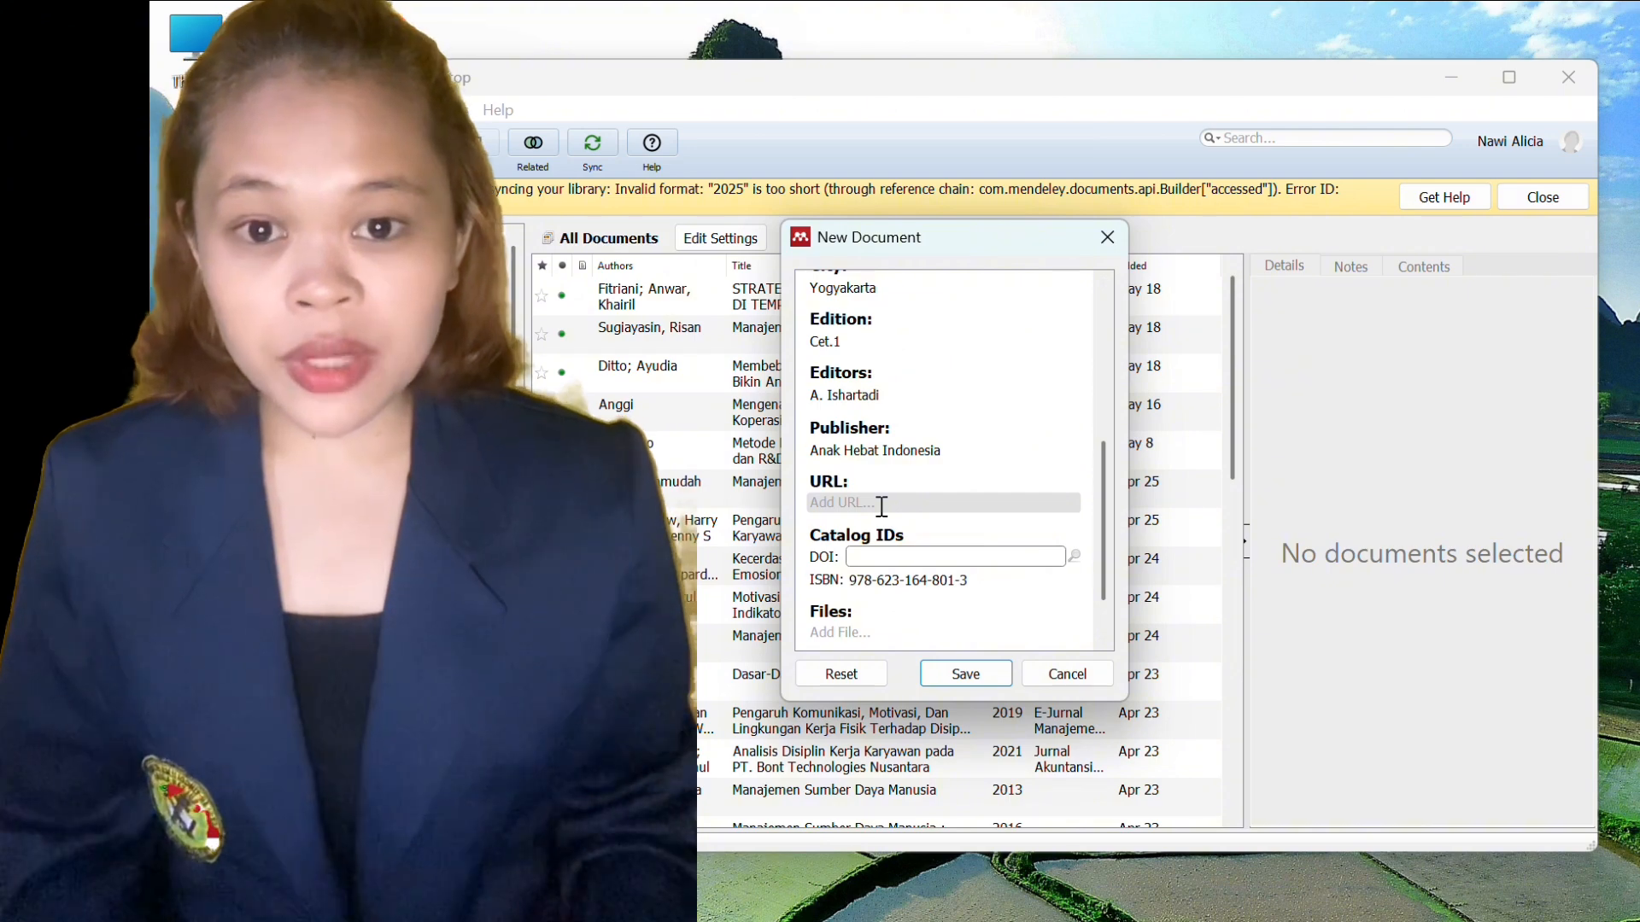
left_click(958, 675)
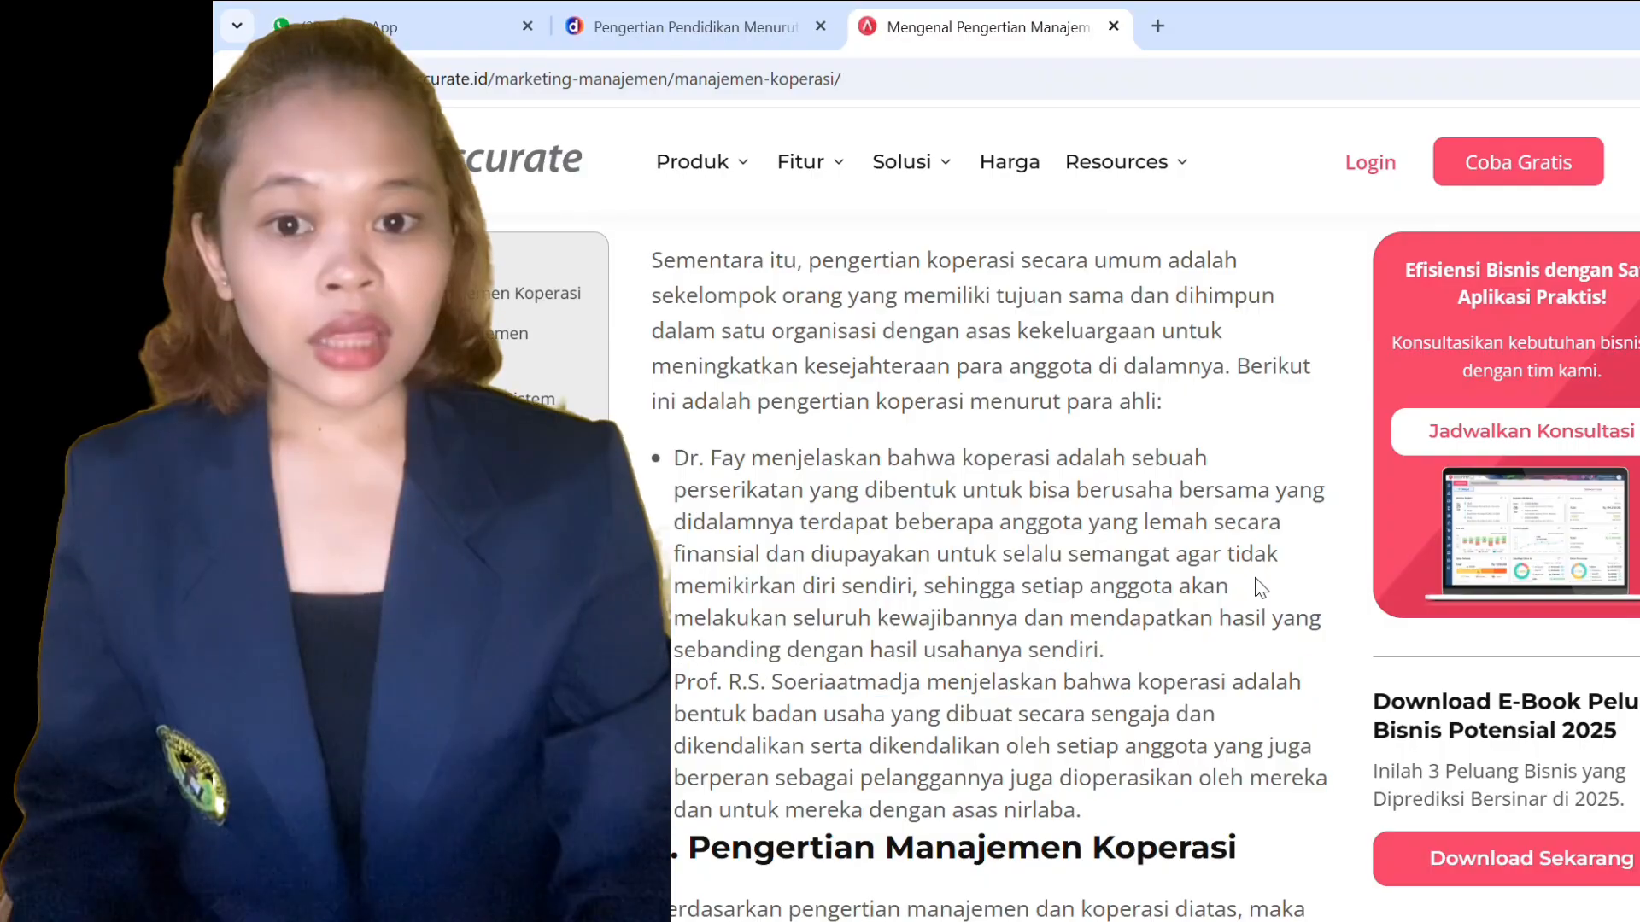
Highlight the second expert's definition of koperasi on the Accurate web page, then switch to the Word document containing that passage
left_click_drag(674, 617, 770, 690)
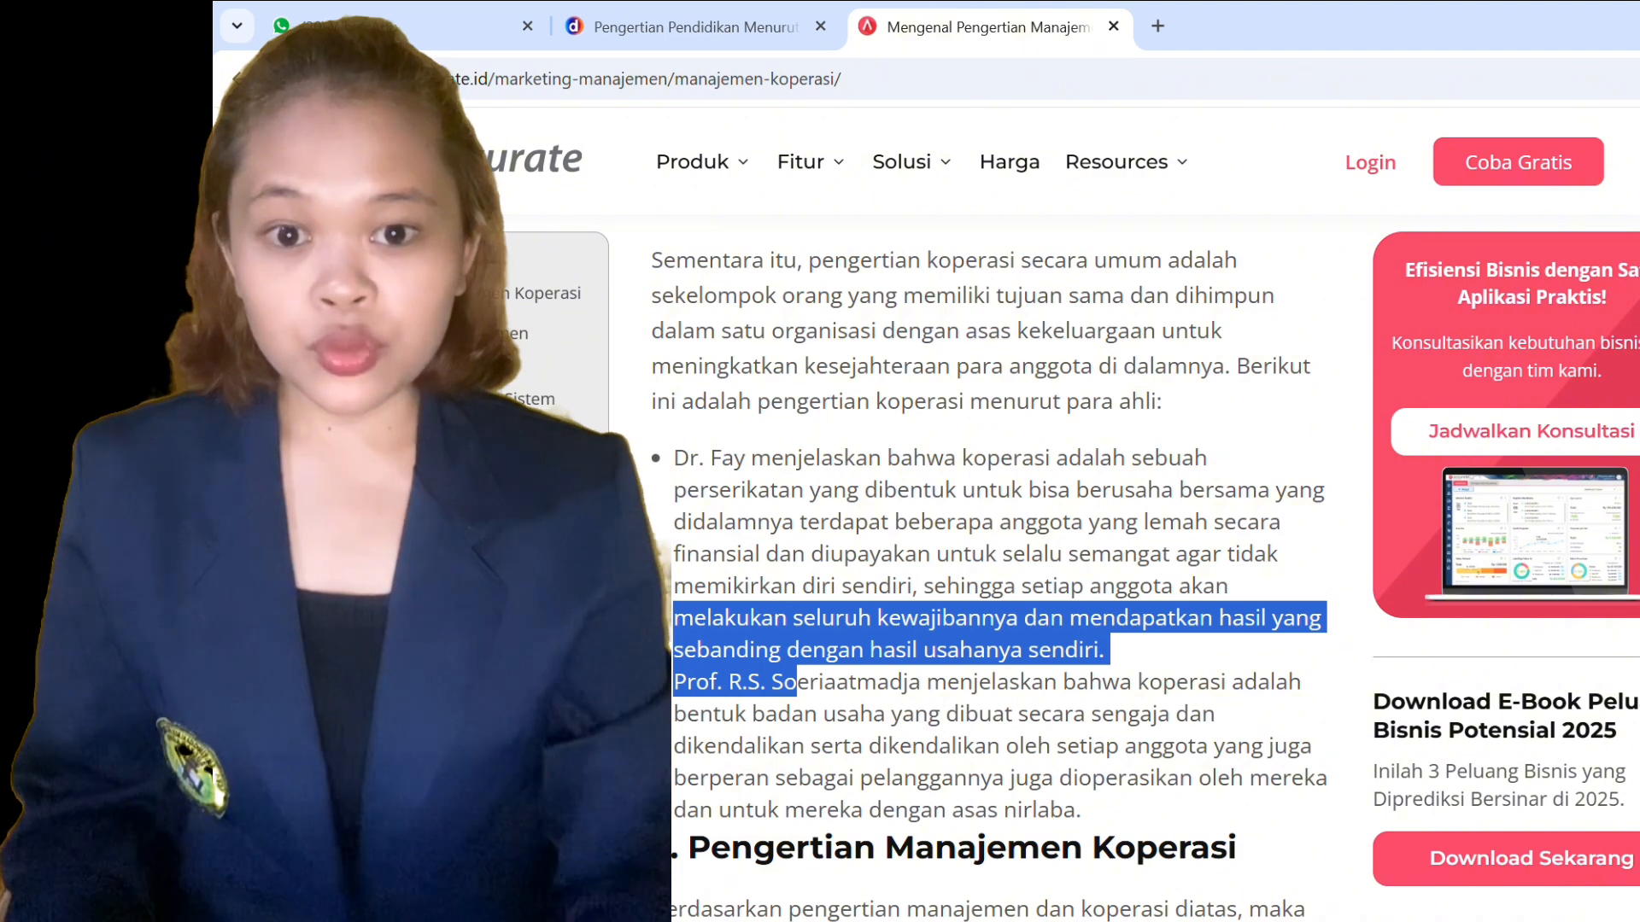
left_click(745, 698)
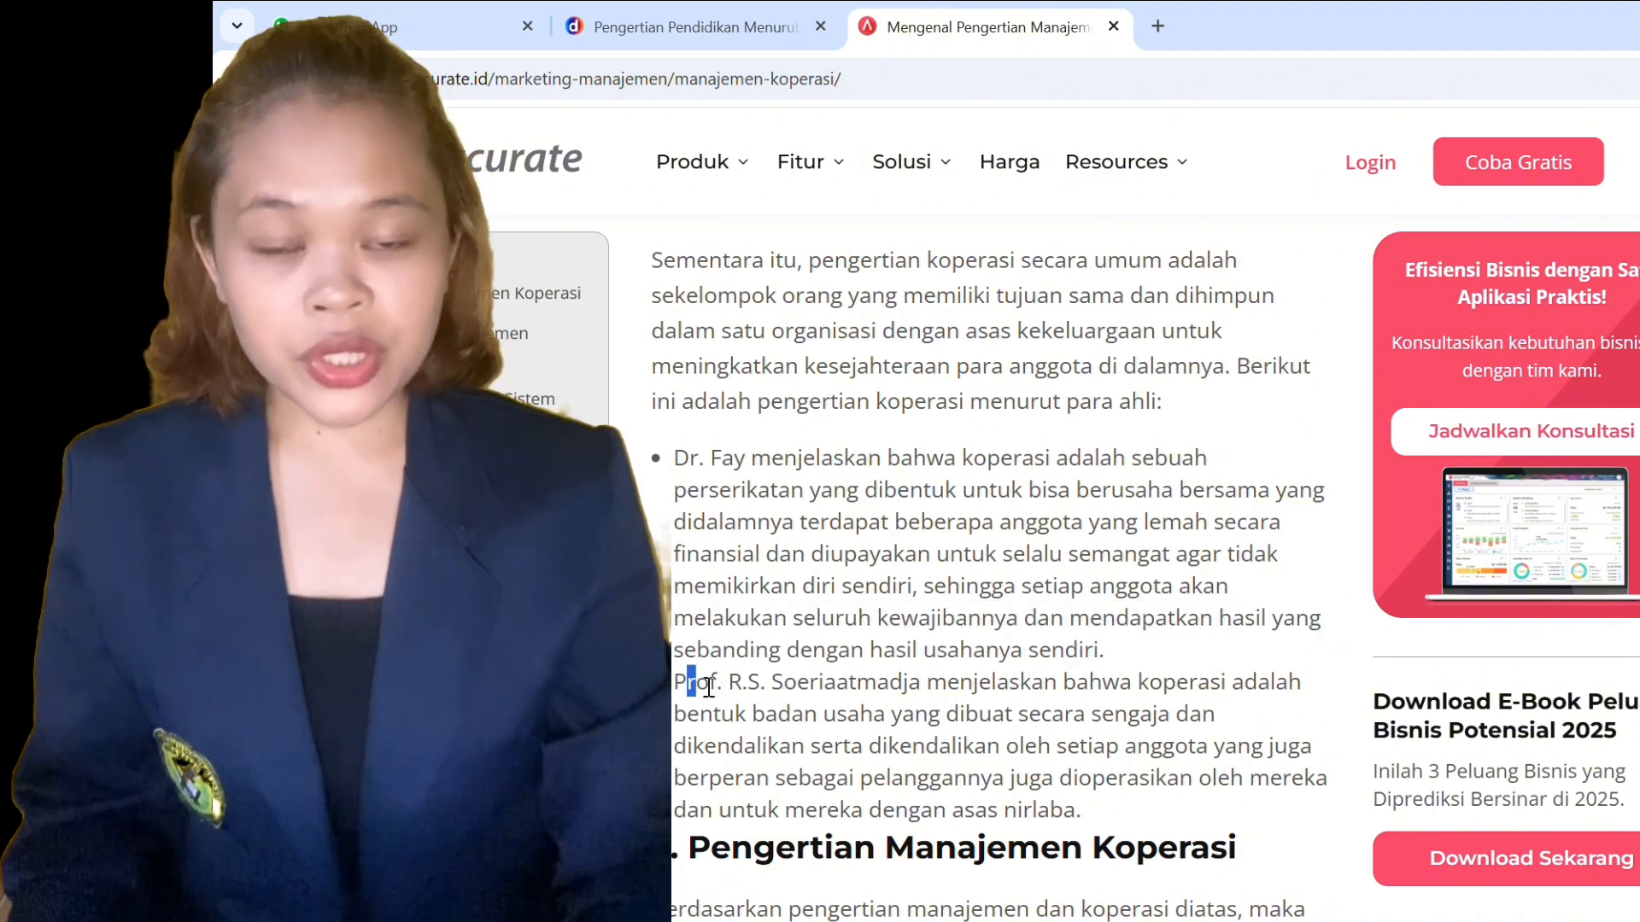
left_click_drag(686, 683, 1195, 811)
left_click(1196, 811)
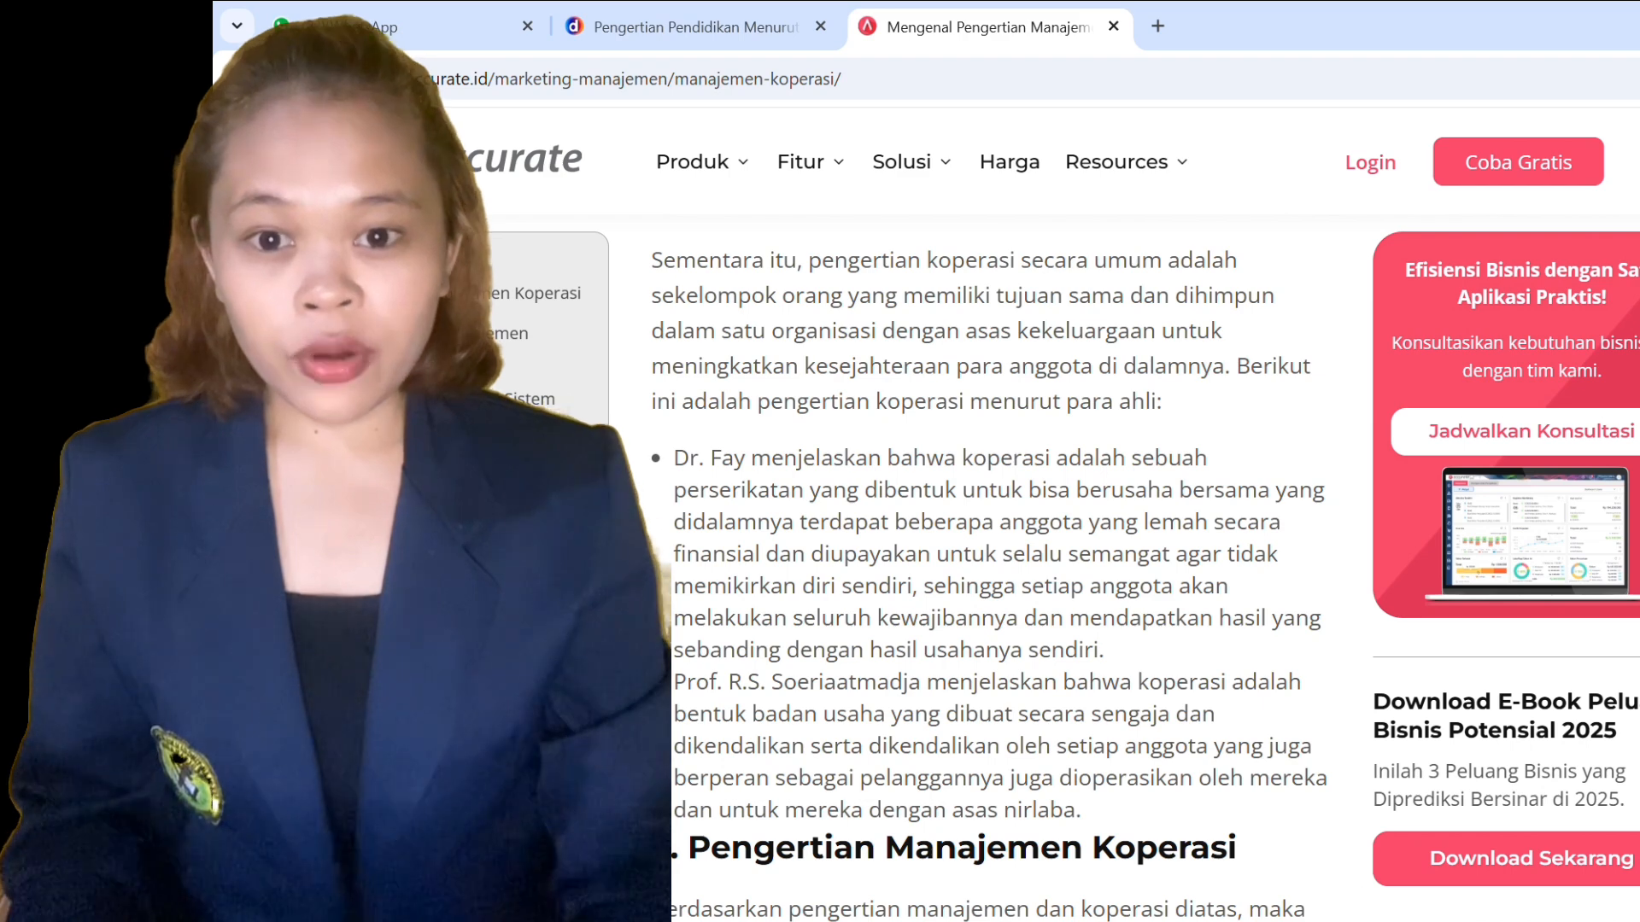
mouse_move(1362, 921)
left_click(1362, 820)
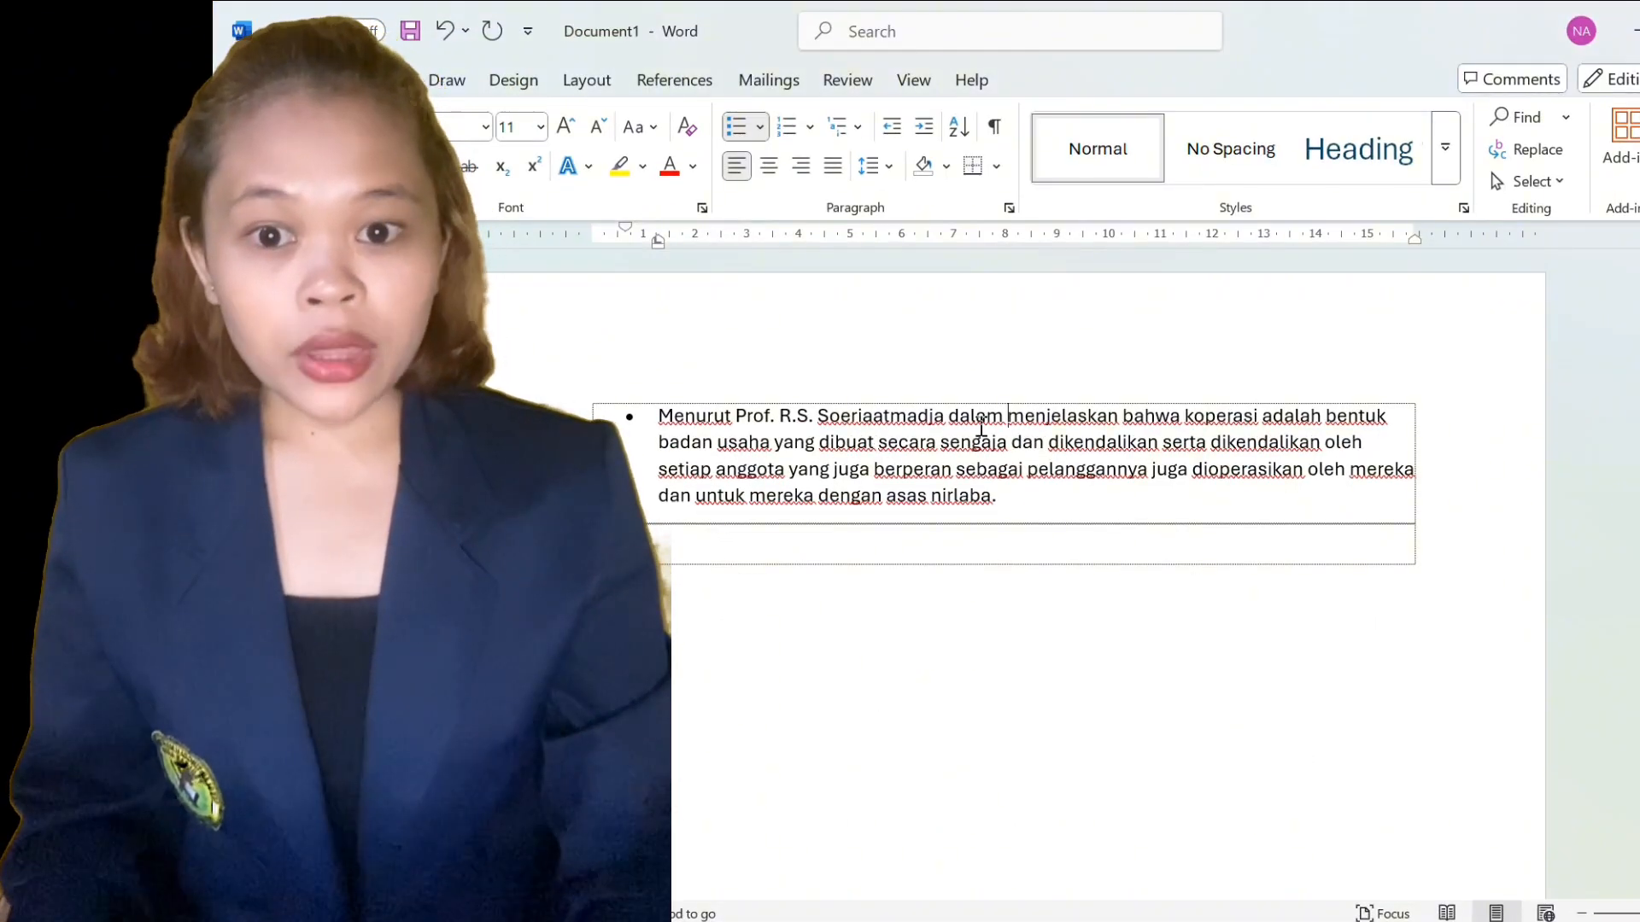
Insert a Mendeley citation of the 2020 web page "Mengenal Pengertian Manajemen Koperasi dan Prinsipnya" after "dalam" in the Word paragraph
left_click(675, 80)
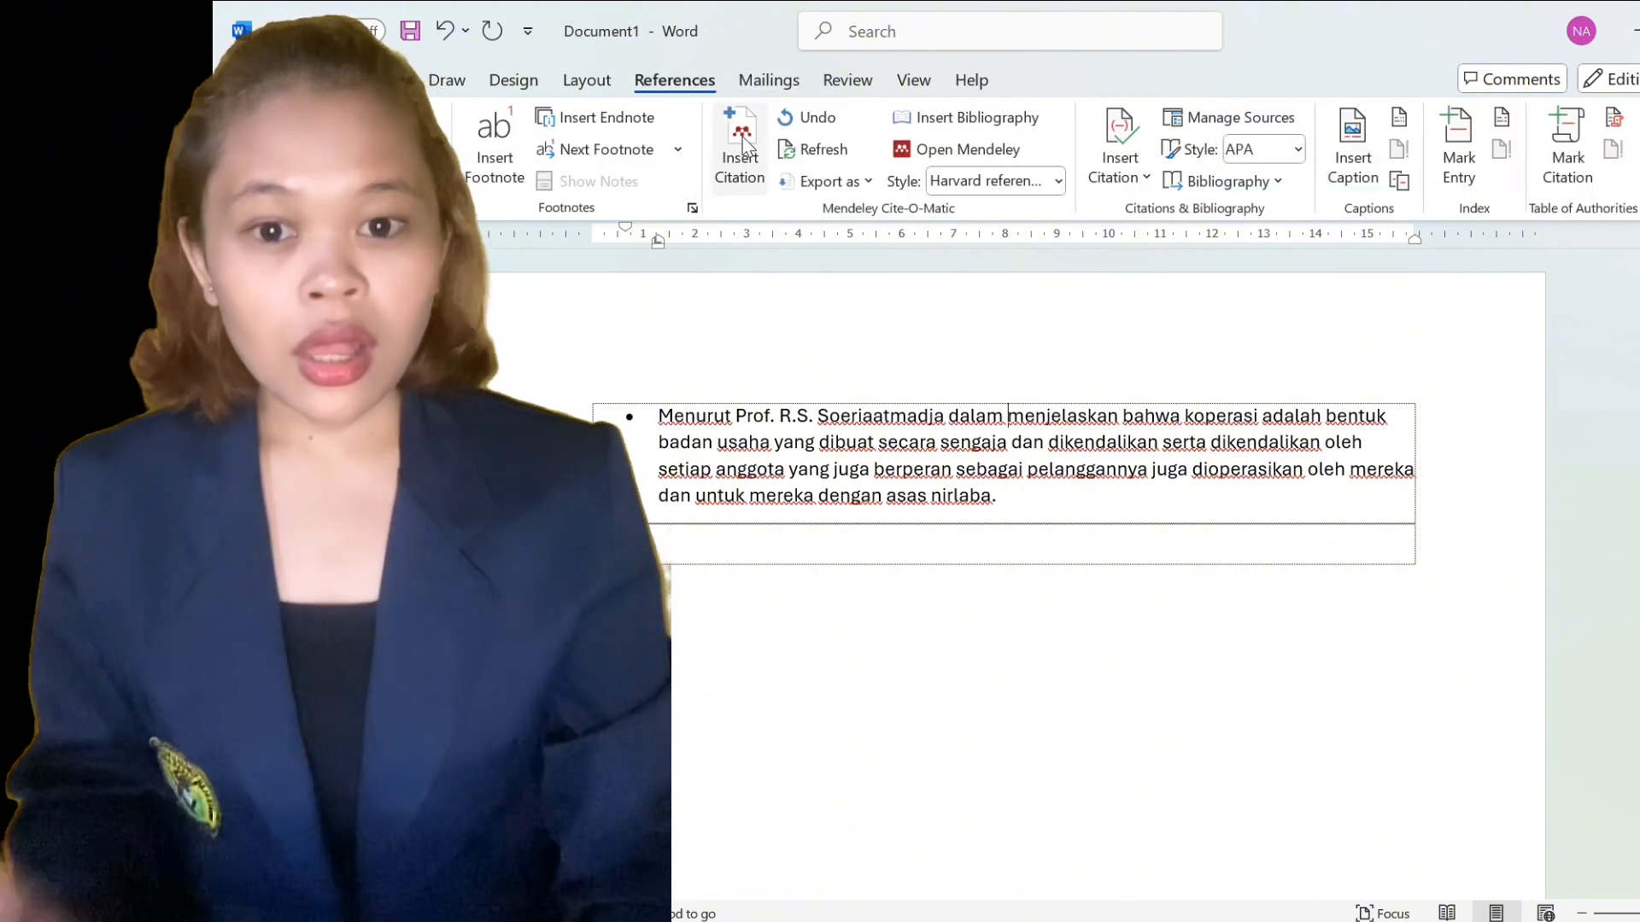
left_click(741, 145)
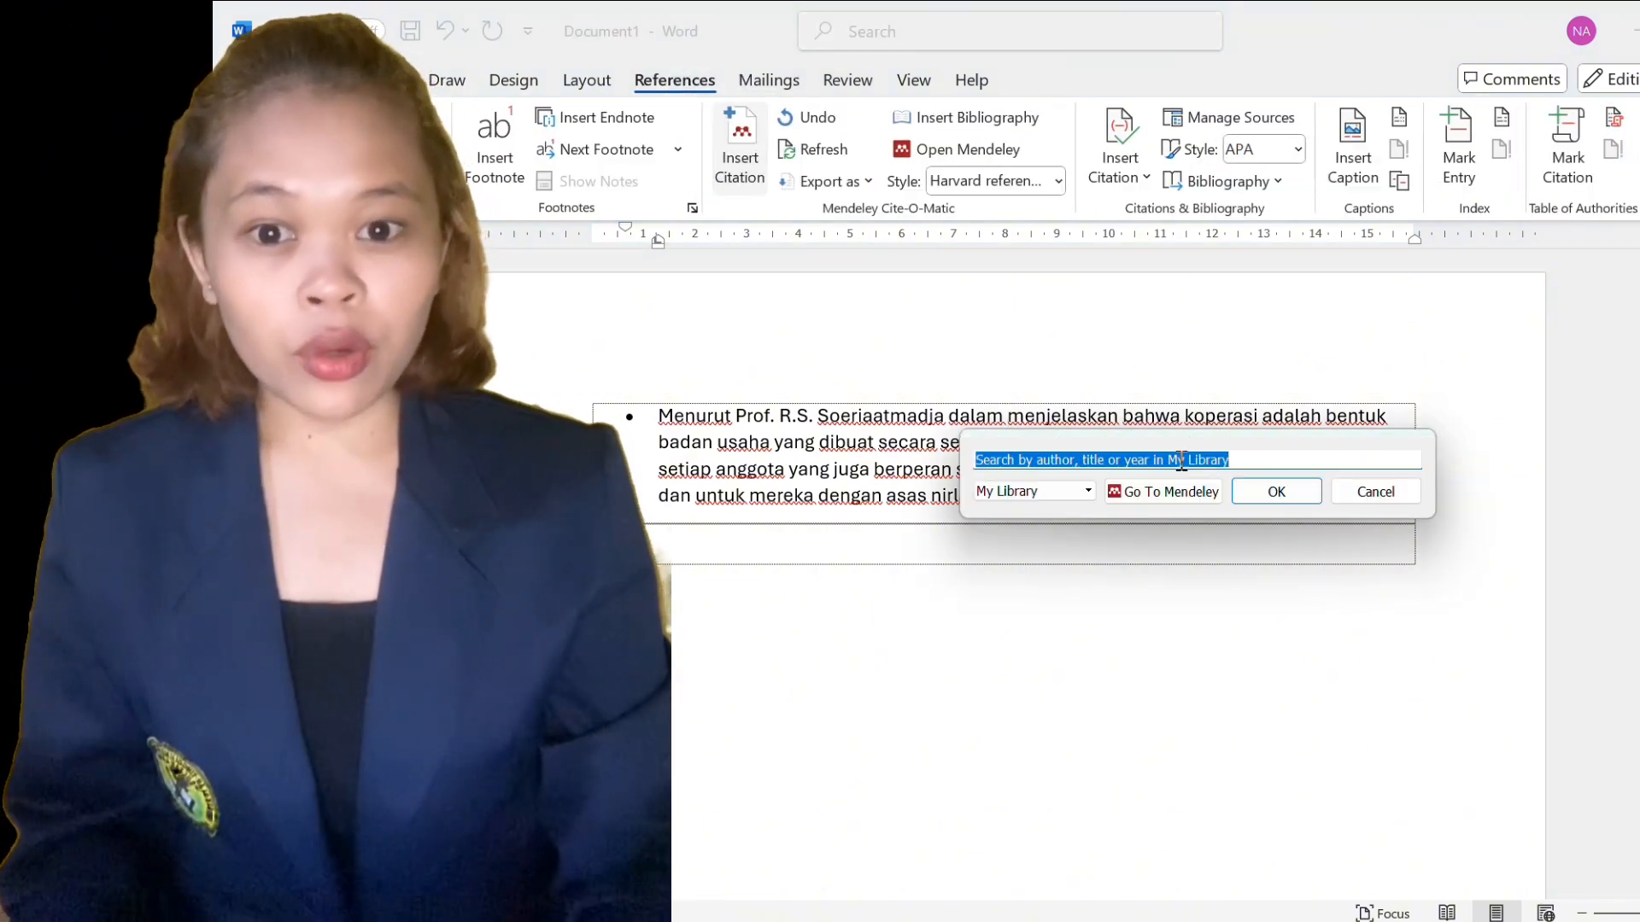
left_click(1169, 492)
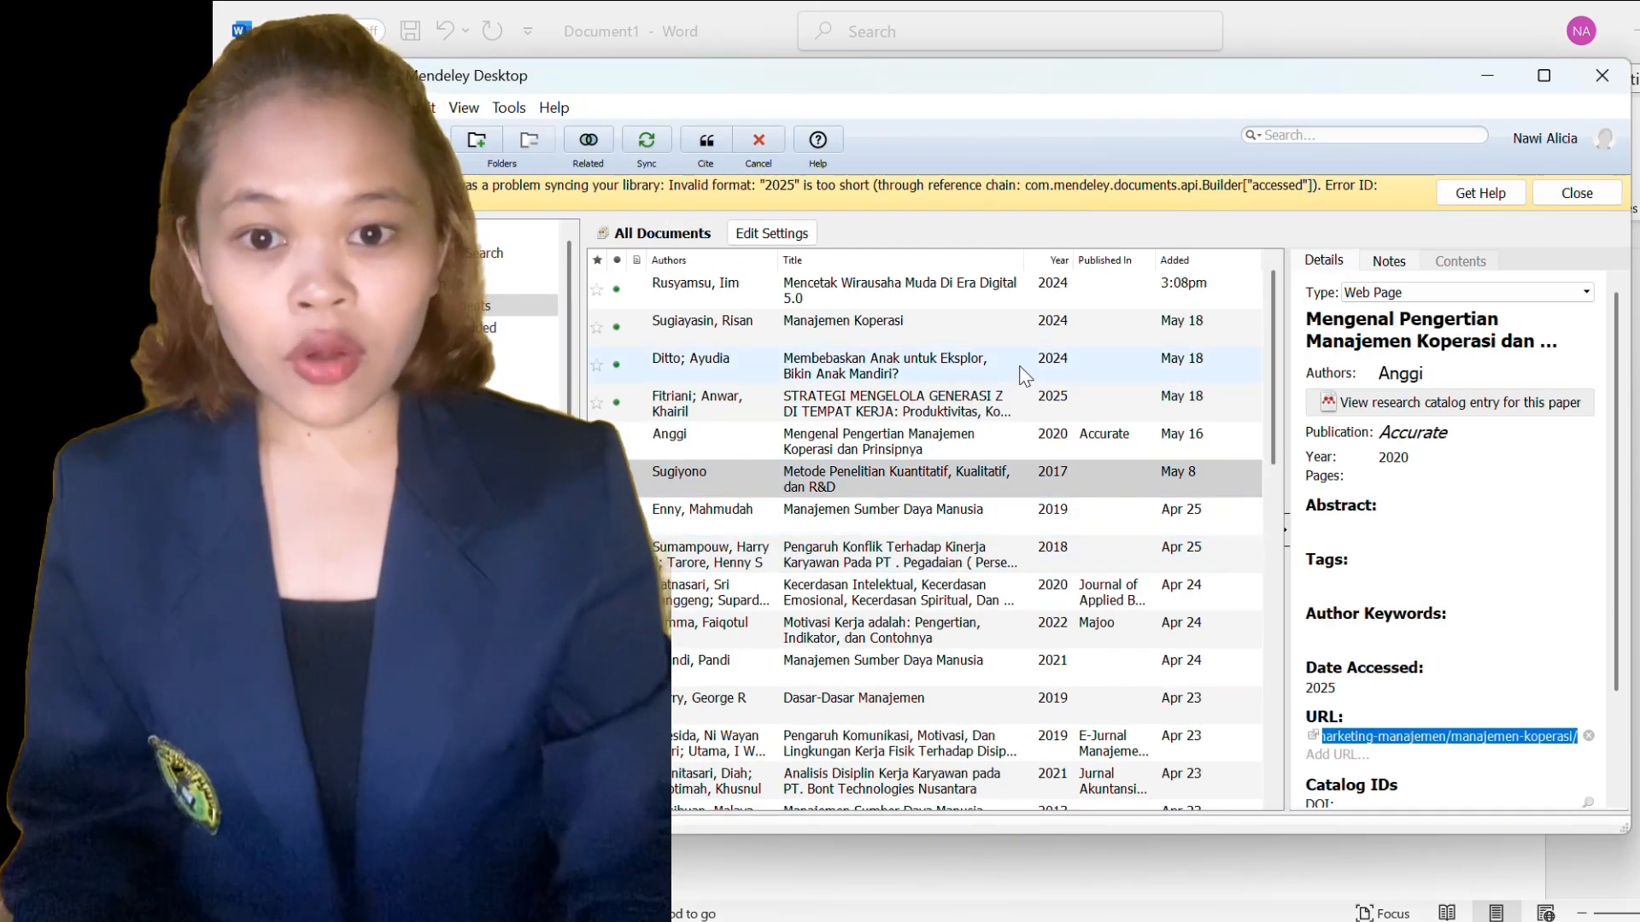
left_click(1021, 453)
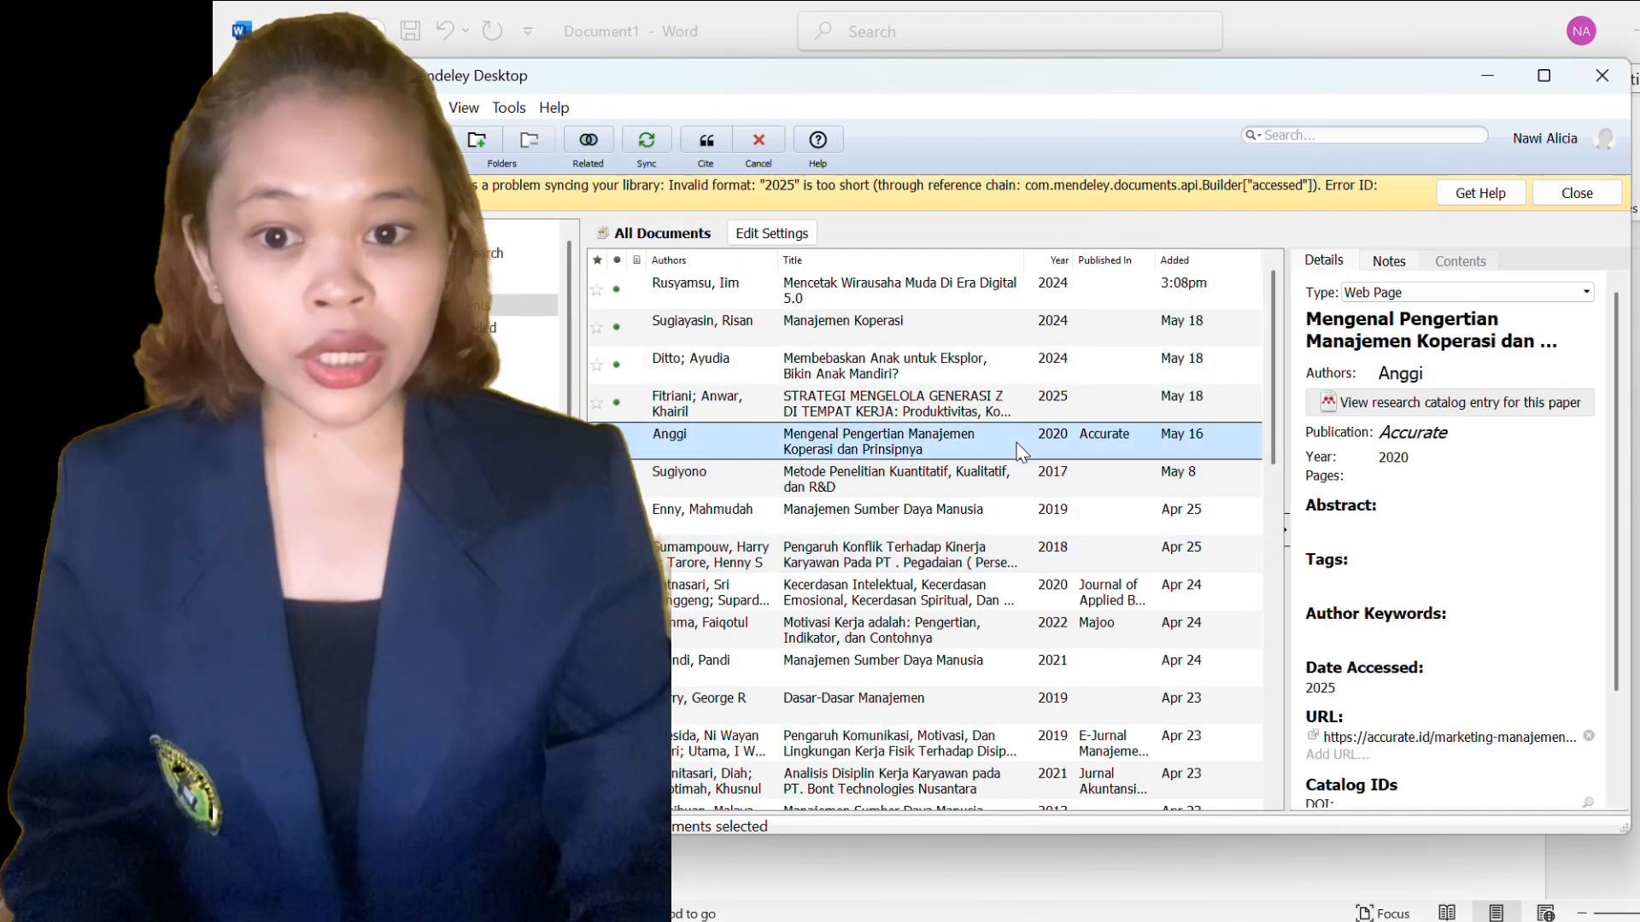
left_click(721, 140)
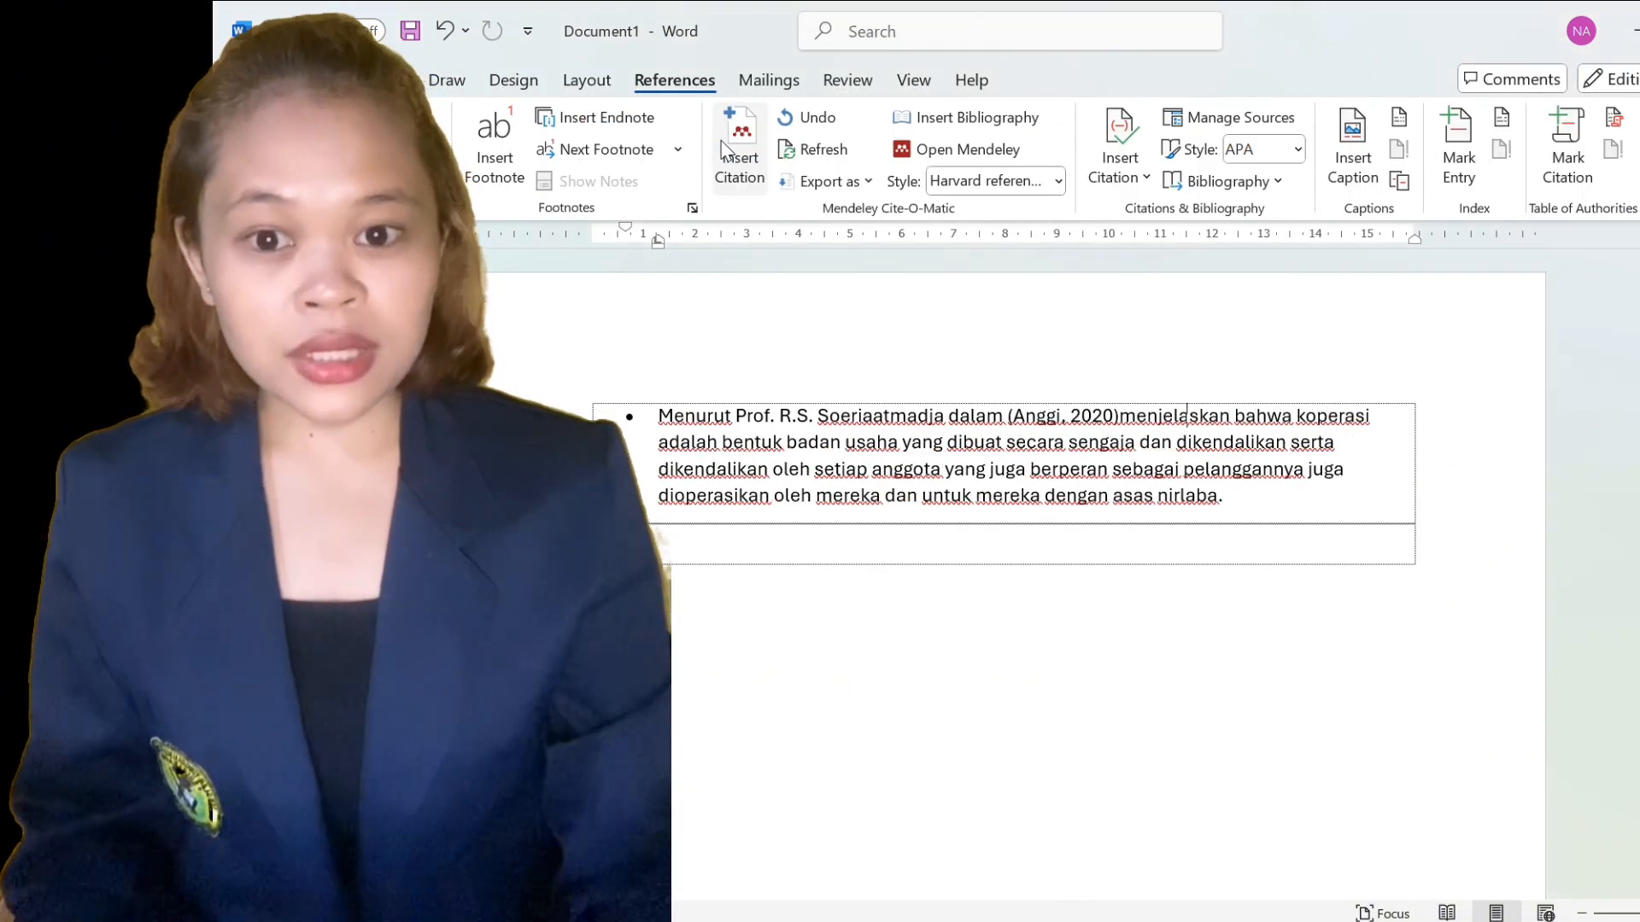